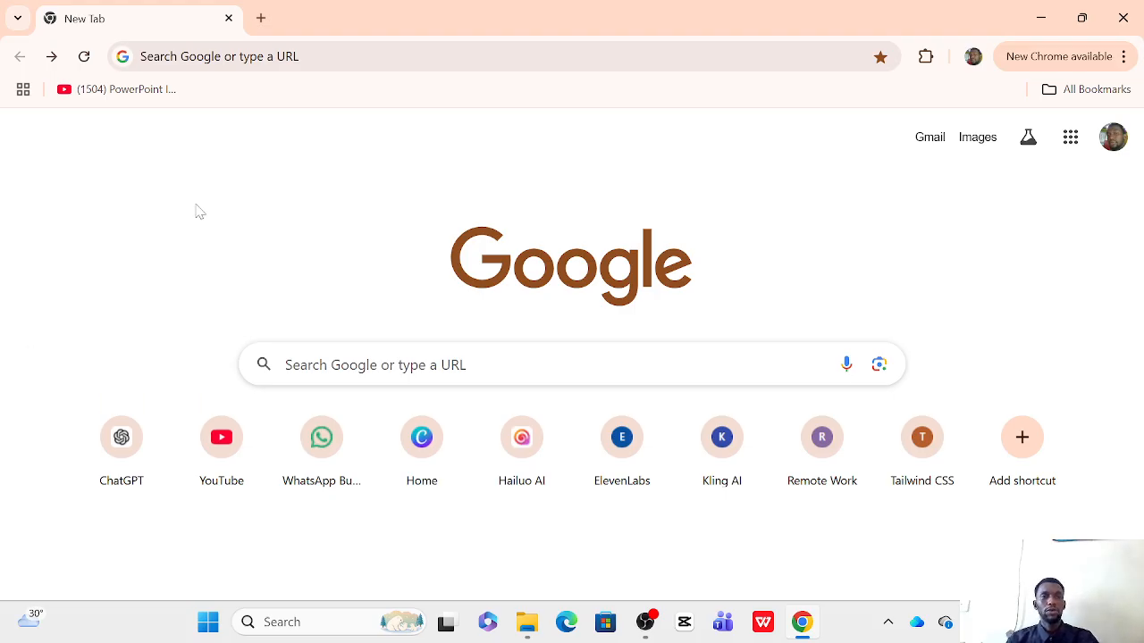
- Search Google for "notebooklm" and open the official Google NotebookLM site from the results
{"action": "left_click", "coordinate": [152, 57]}
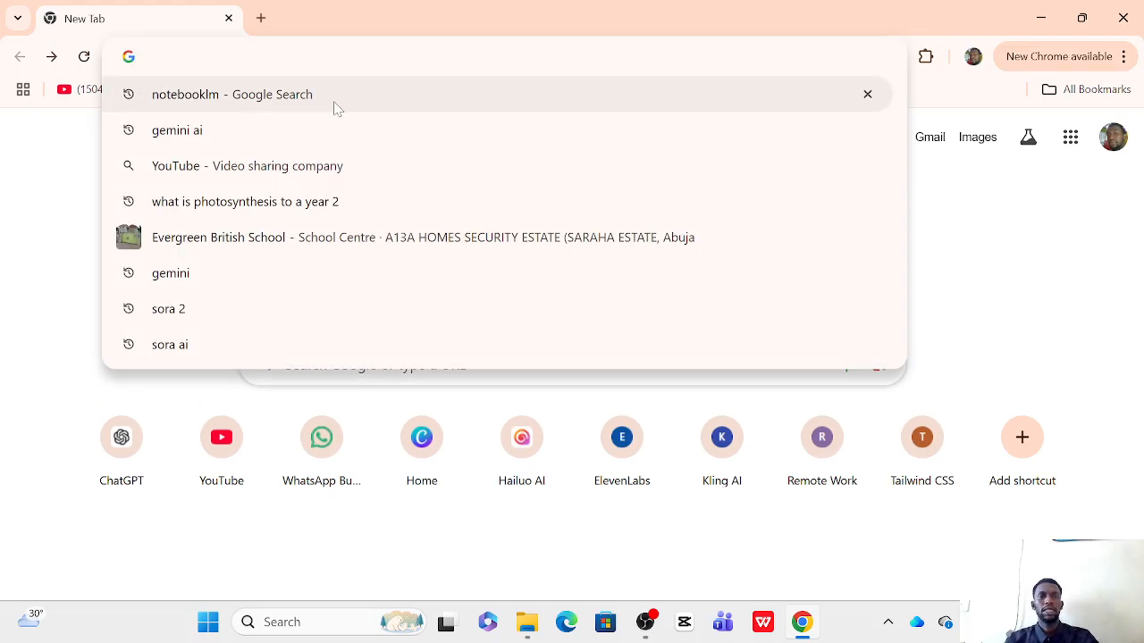
{"action": "type", "text": "note"}
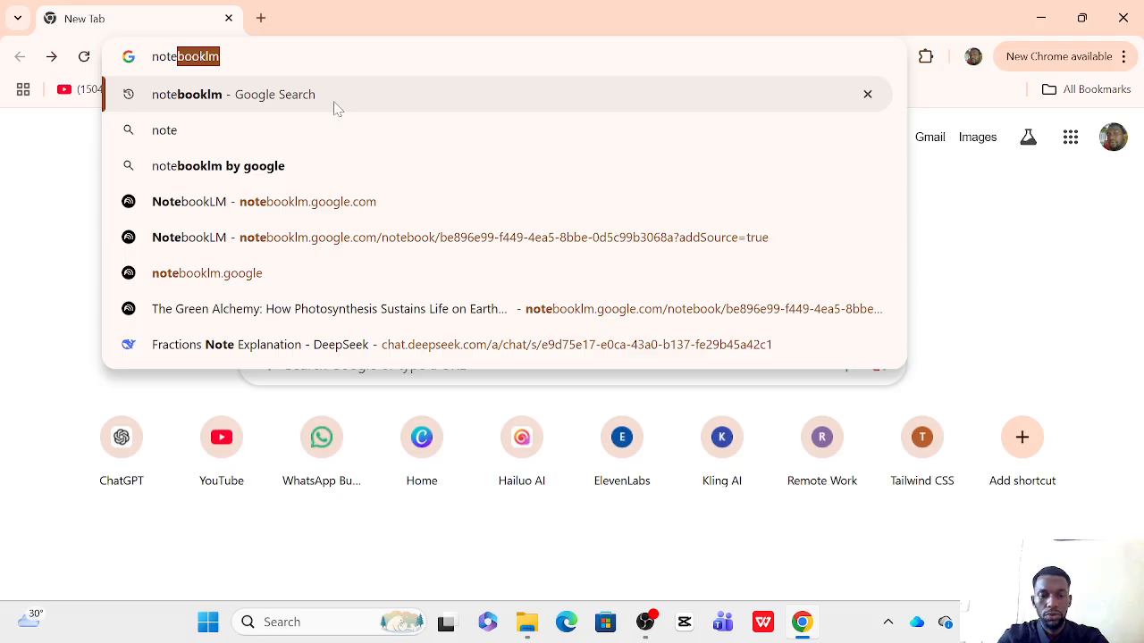
{"action": "type", "text": "book"}
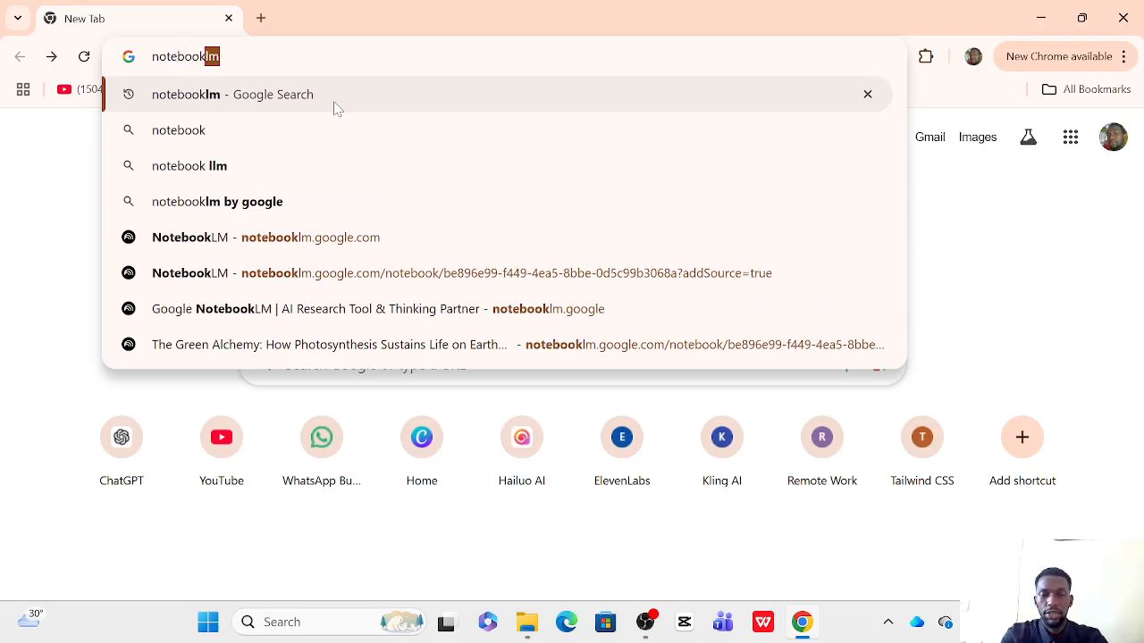
{"action": "type", "text": "kl"}
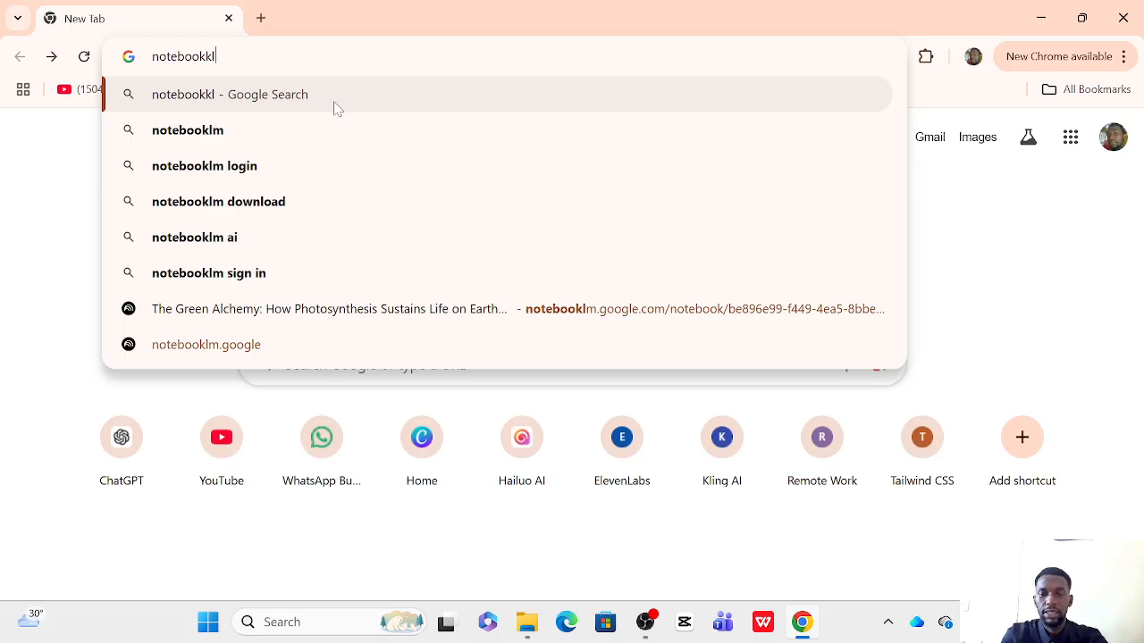
{"action": "key", "text": "BackSpace"}
{"action": "key", "text": "BackSpace"}
{"action": "type", "text": "lm"}
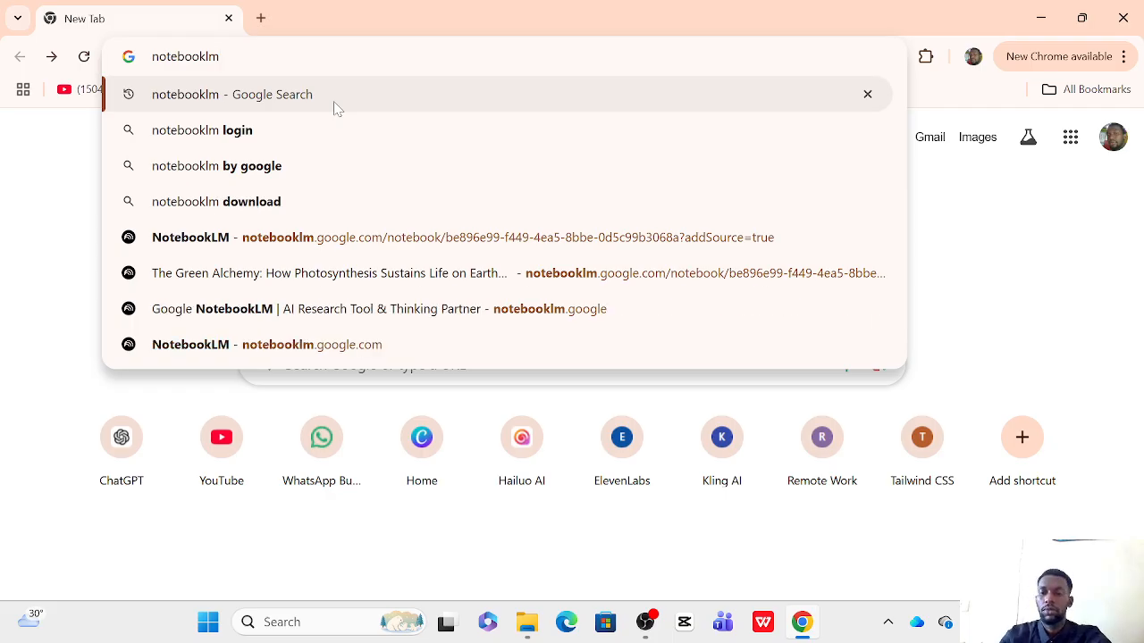
{"action": "key", "text": "Return"}
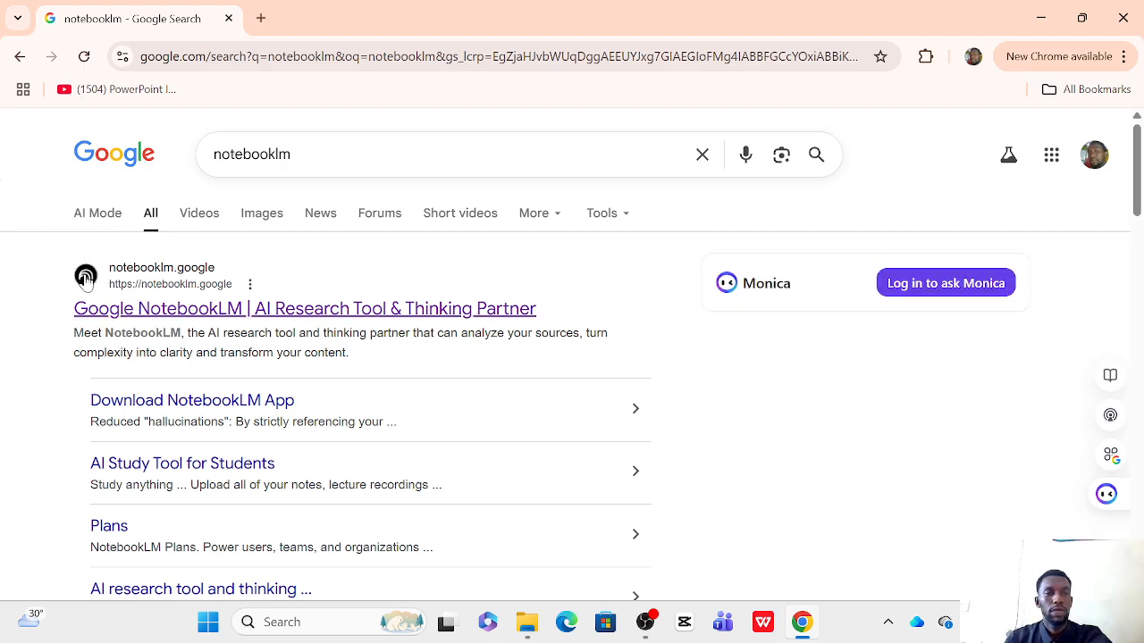
{"action": "left_click", "coordinate": [194, 309]}
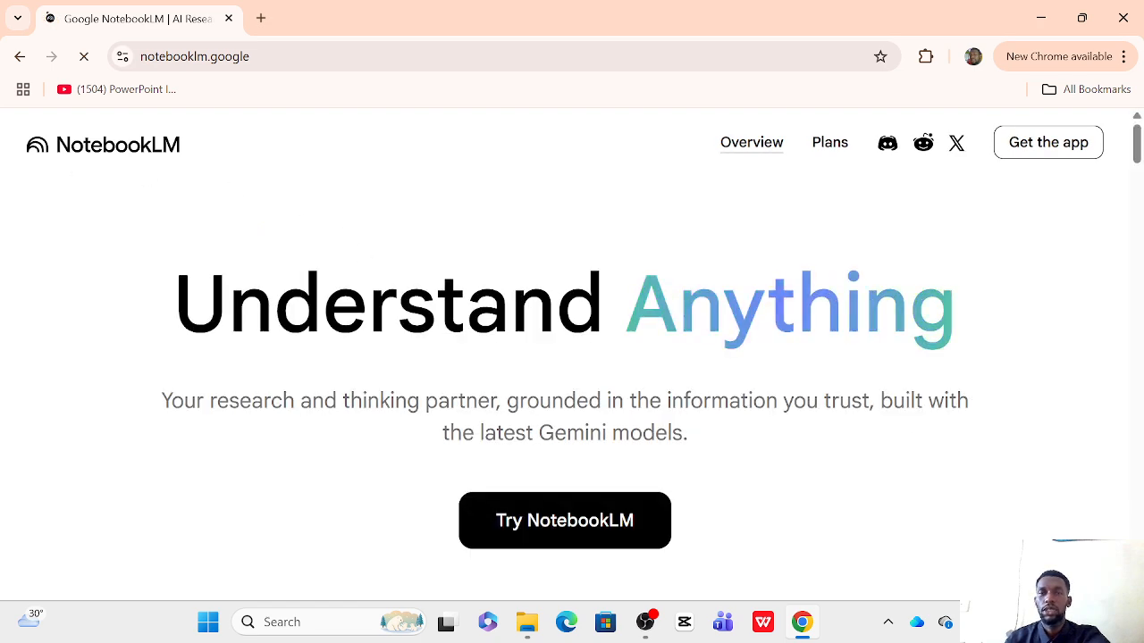
- Open the NotebookLM plans page and compare the usage limits, Gemini models, new features and sources of each plan
{"action": "scroll", "coordinate": [786, 297], "scroll_direction": "down", "scroll_amount": 1}
{"action": "scroll", "coordinate": [788, 301], "scroll_direction": "up", "scroll_amount": 1}
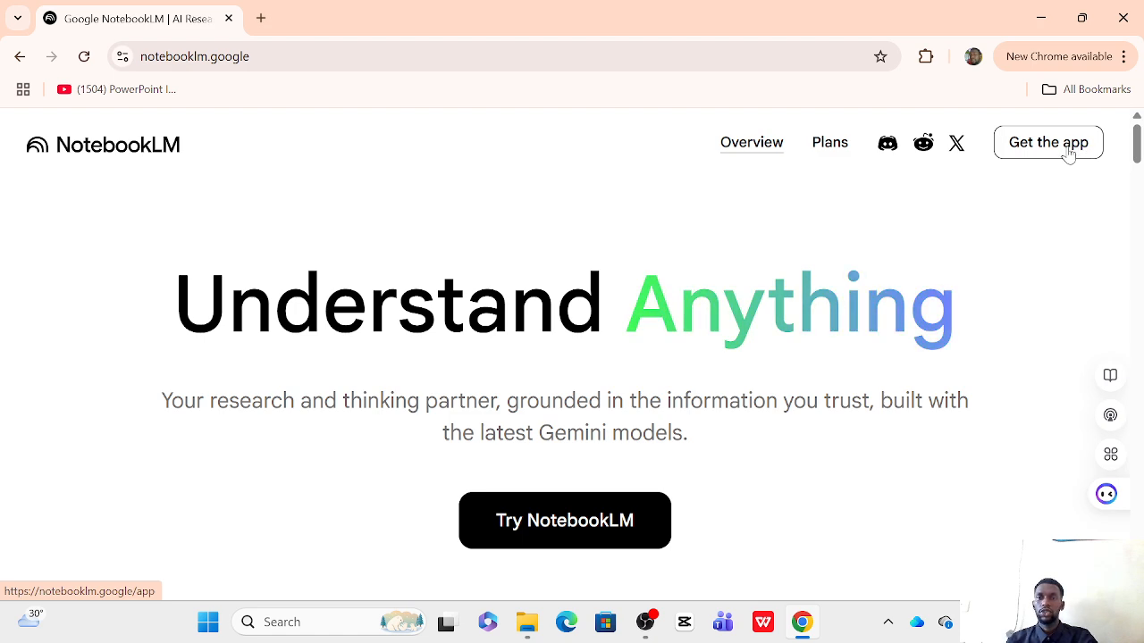
{"action": "left_click", "coordinate": [829, 150]}
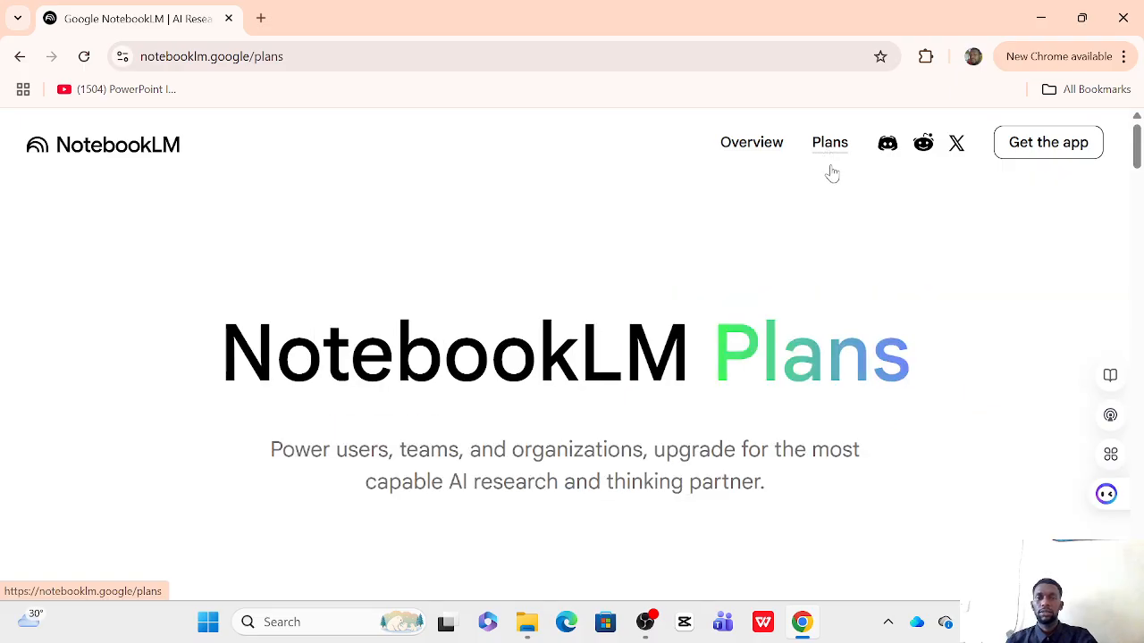
{"action": "scroll", "coordinate": [978, 214], "scroll_direction": "down", "scroll_amount": 5}
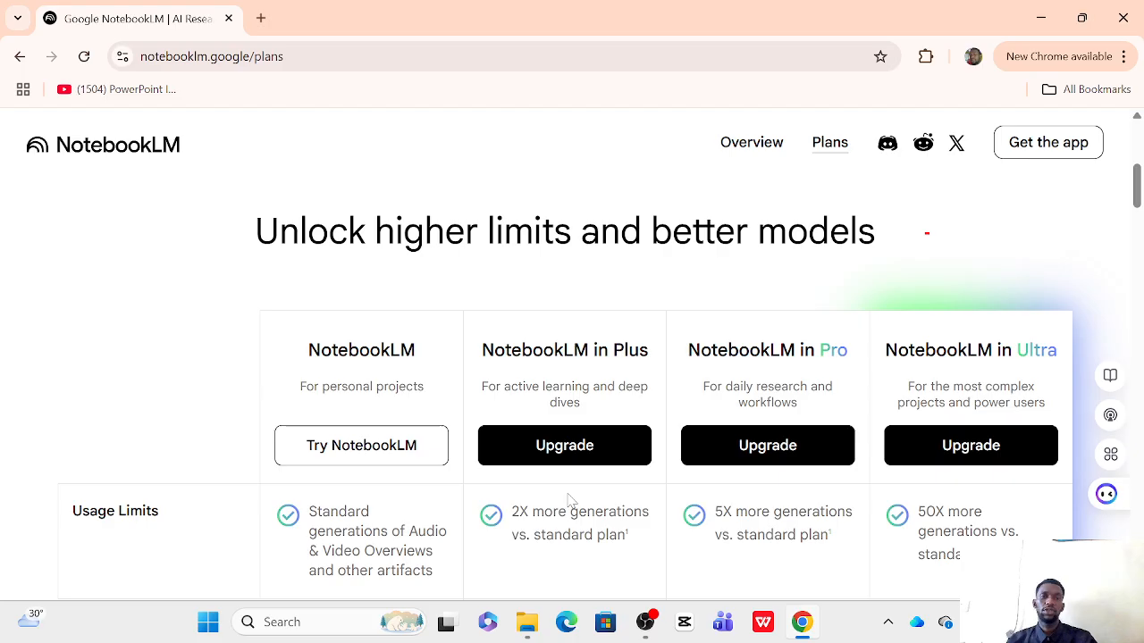
{"action": "scroll", "coordinate": [600, 485], "scroll_direction": "down", "scroll_amount": 2}
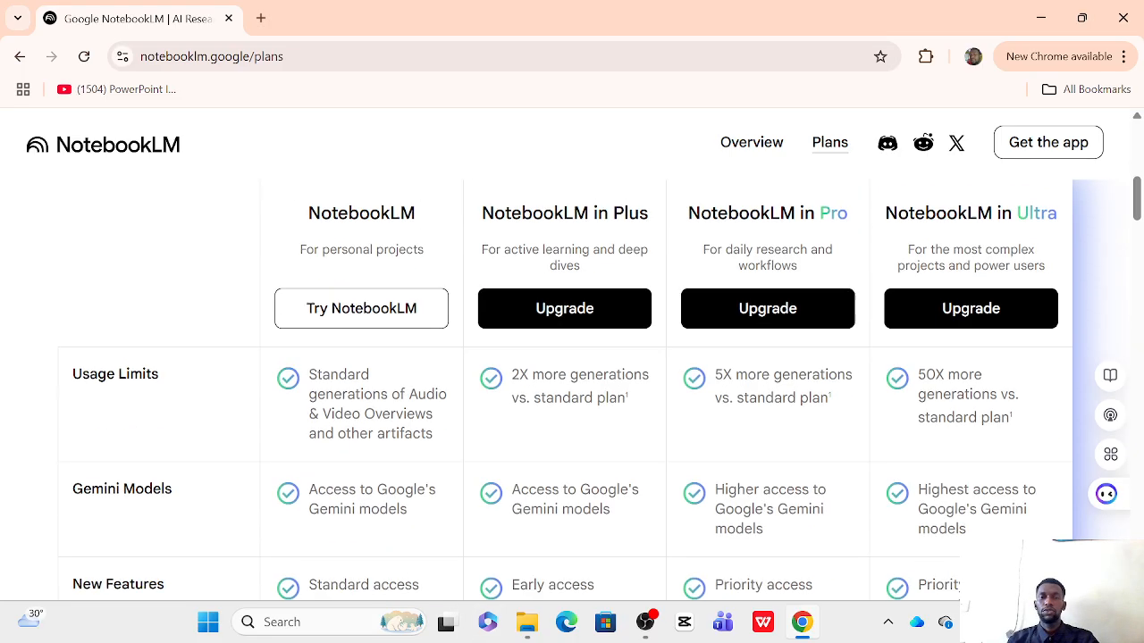
{"action": "scroll", "coordinate": [600, 485], "scroll_direction": "up", "scroll_amount": 6}
{"action": "scroll", "coordinate": [748, 416], "scroll_direction": "down", "scroll_amount": 3}
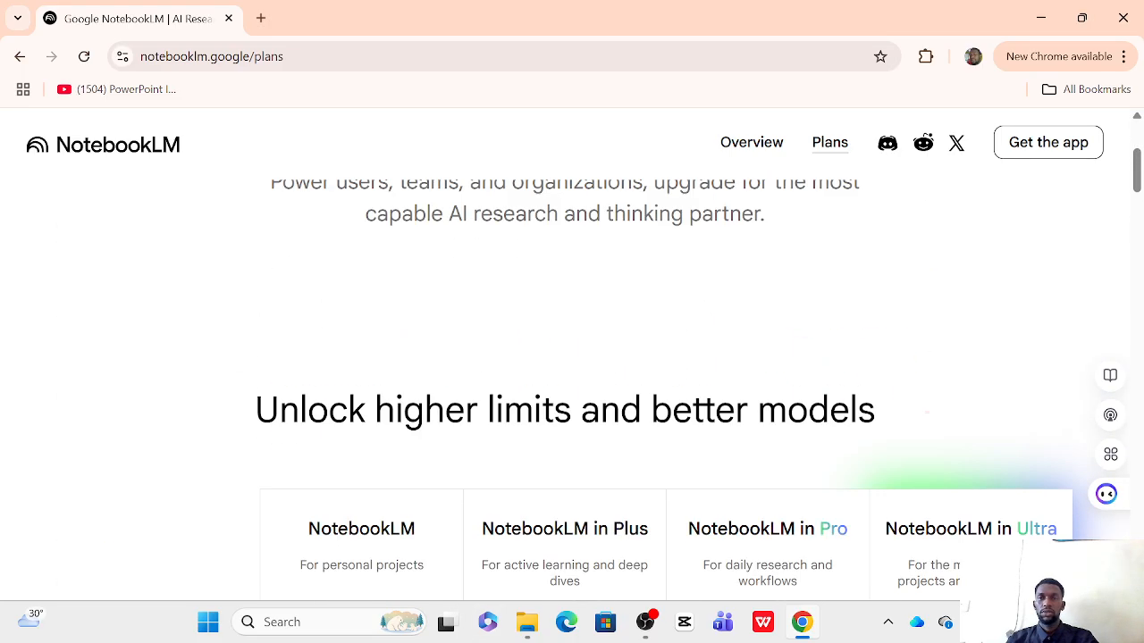
{"action": "scroll", "coordinate": [755, 409], "scroll_direction": "up", "scroll_amount": 3}
{"action": "scroll", "coordinate": [756, 409], "scroll_direction": "down", "scroll_amount": 3}
{"action": "scroll", "coordinate": [761, 451], "scroll_direction": "down", "scroll_amount": 6}
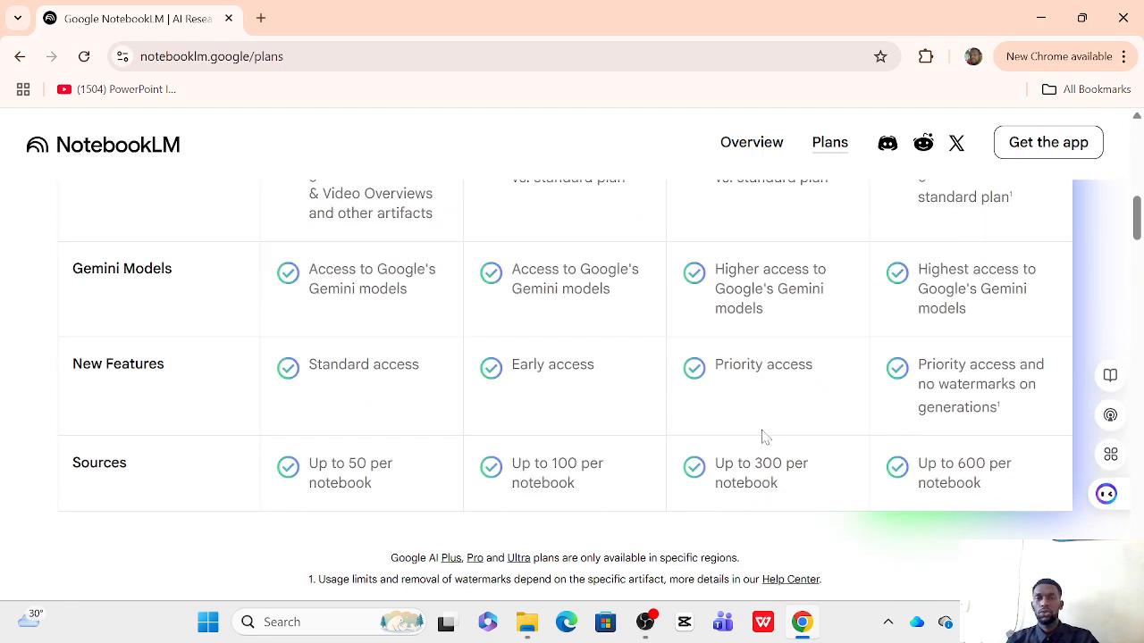
{"action": "scroll", "coordinate": [764, 438], "scroll_direction": "up", "scroll_amount": 4}
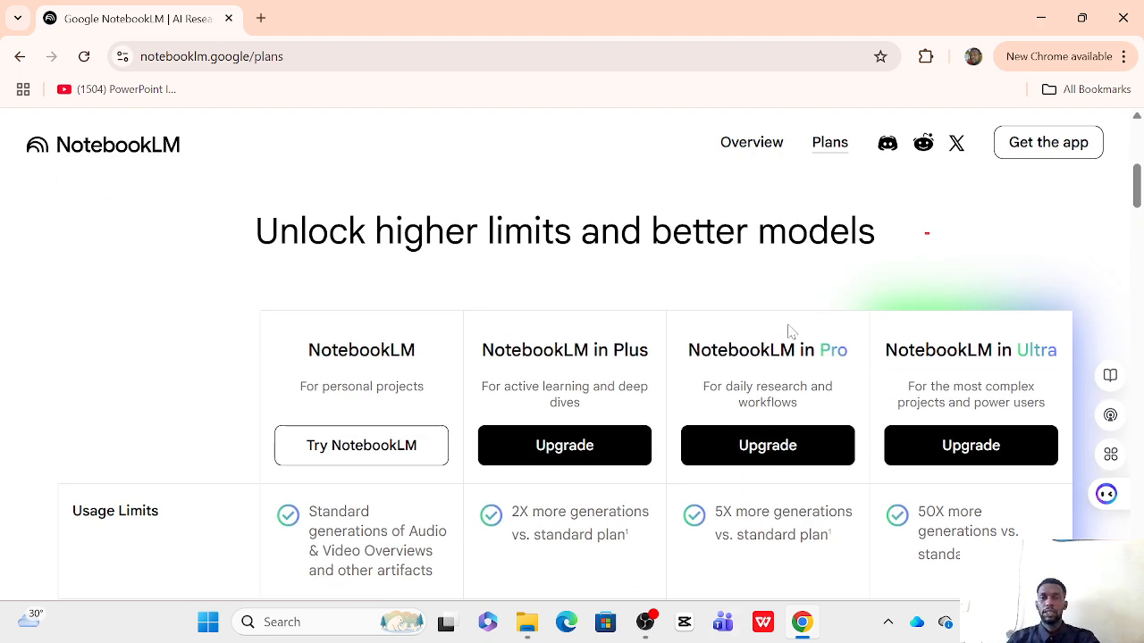
- Return to the NotebookLM overview page and launch NotebookLM from it
{"action": "left_click", "coordinate": [756, 157]}
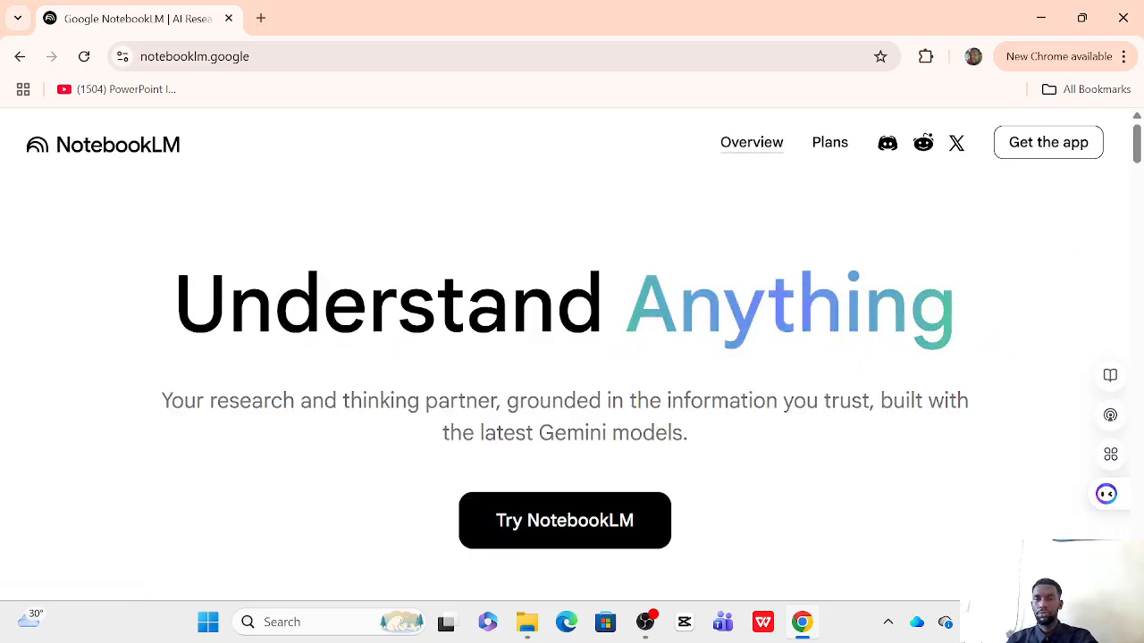
{"action": "scroll", "coordinate": [631, 401], "scroll_direction": "down", "scroll_amount": 1}
{"action": "scroll", "coordinate": [613, 357], "scroll_direction": "down", "scroll_amount": 1}
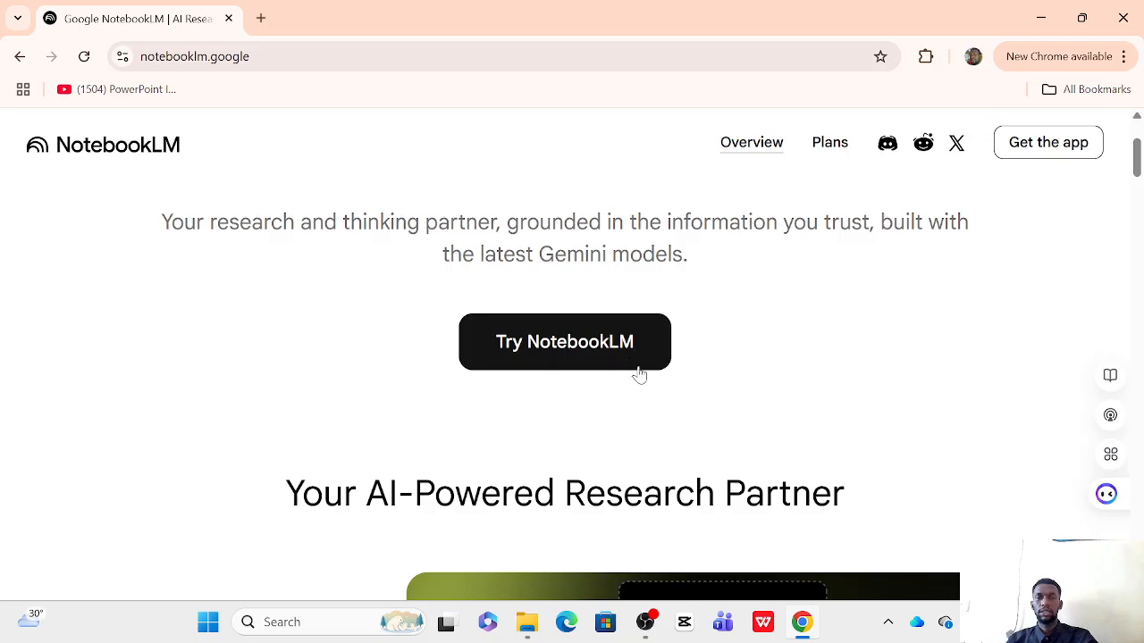
{"action": "scroll", "coordinate": [638, 375], "scroll_direction": "down", "scroll_amount": 5}
{"action": "scroll", "coordinate": [638, 375], "scroll_direction": "up", "scroll_amount": 6}
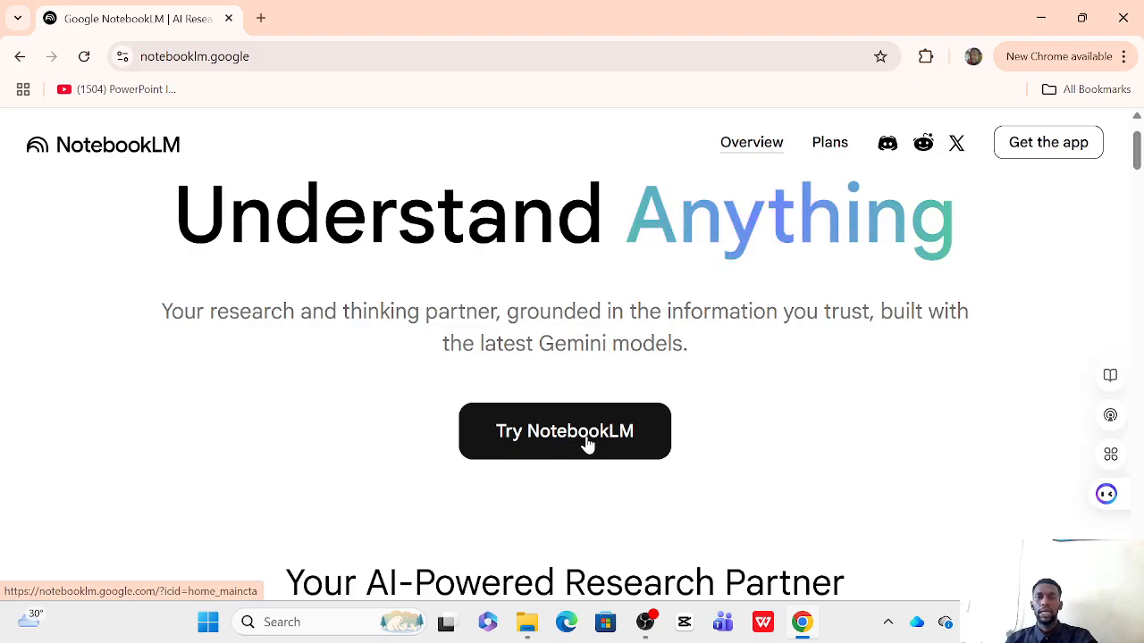
{"action": "left_click", "coordinate": [587, 444]}
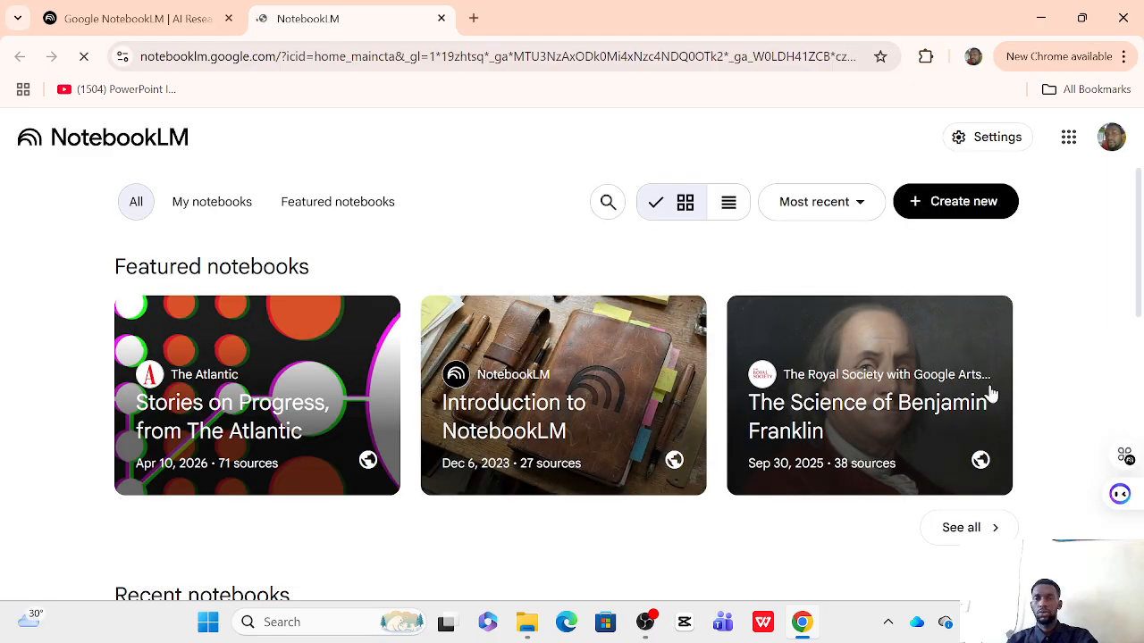
- Look over the featured and recent notebooks on the home page and the available sort options
{"action": "scroll", "coordinate": [994, 393], "scroll_direction": "down", "scroll_amount": 3}
{"action": "scroll", "coordinate": [983, 388], "scroll_direction": "up", "scroll_amount": 3}
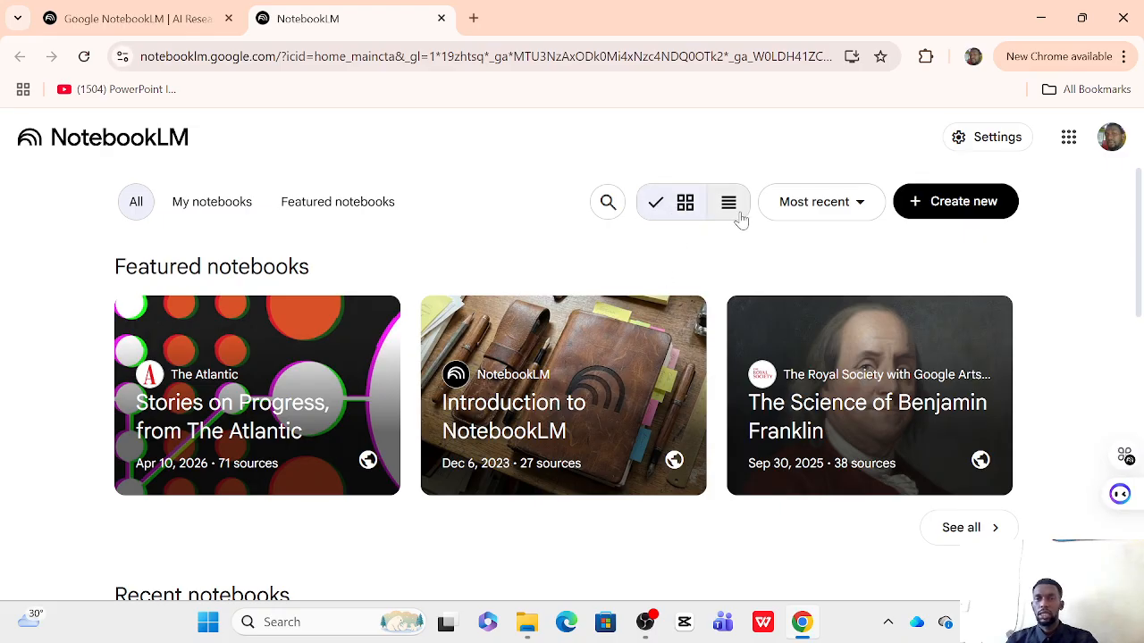
{"action": "left_click", "coordinate": [861, 205]}
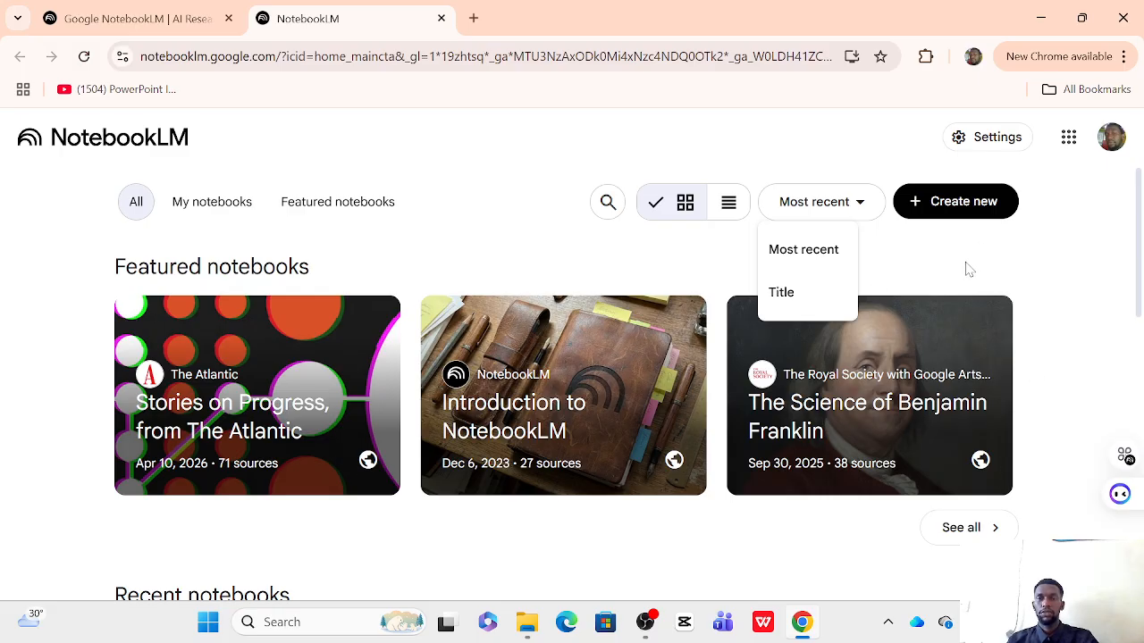
{"action": "left_click", "coordinate": [927, 278]}
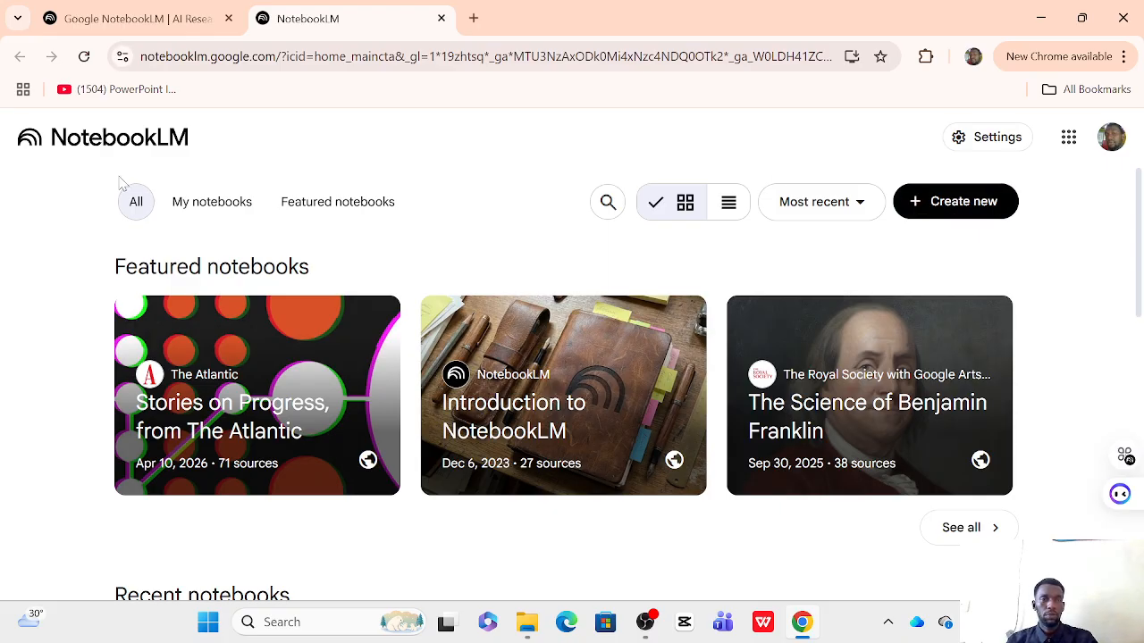
- Filter the home page to My notebooks, look through them, and create a new notebook
{"action": "left_click", "coordinate": [224, 203]}
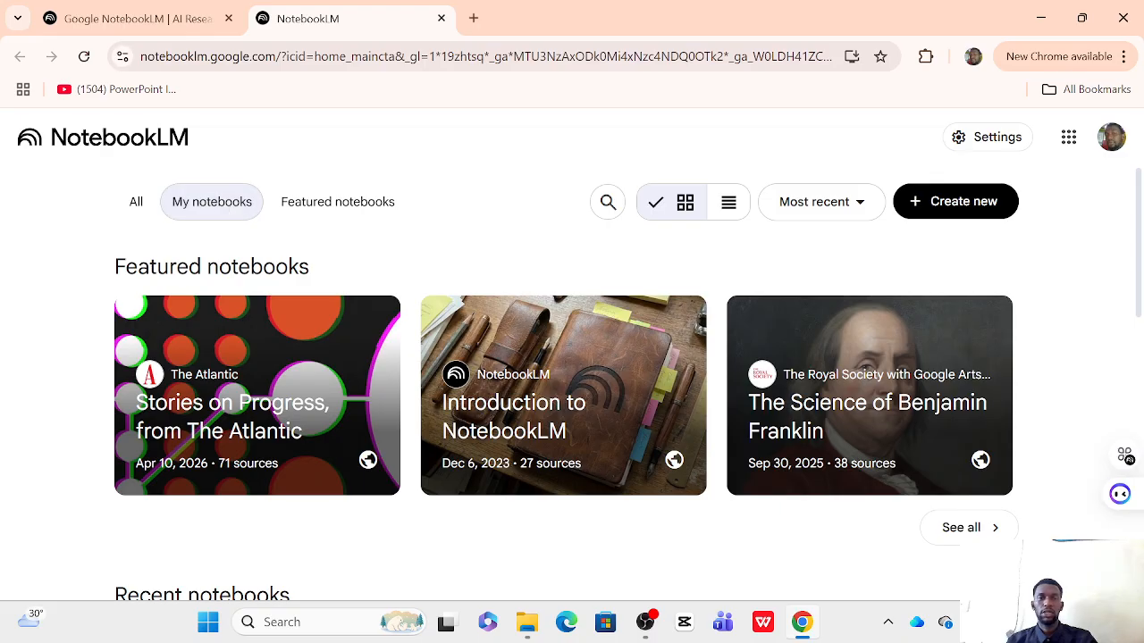
{"action": "scroll", "coordinate": [370, 346], "scroll_direction": "down", "scroll_amount": 1}
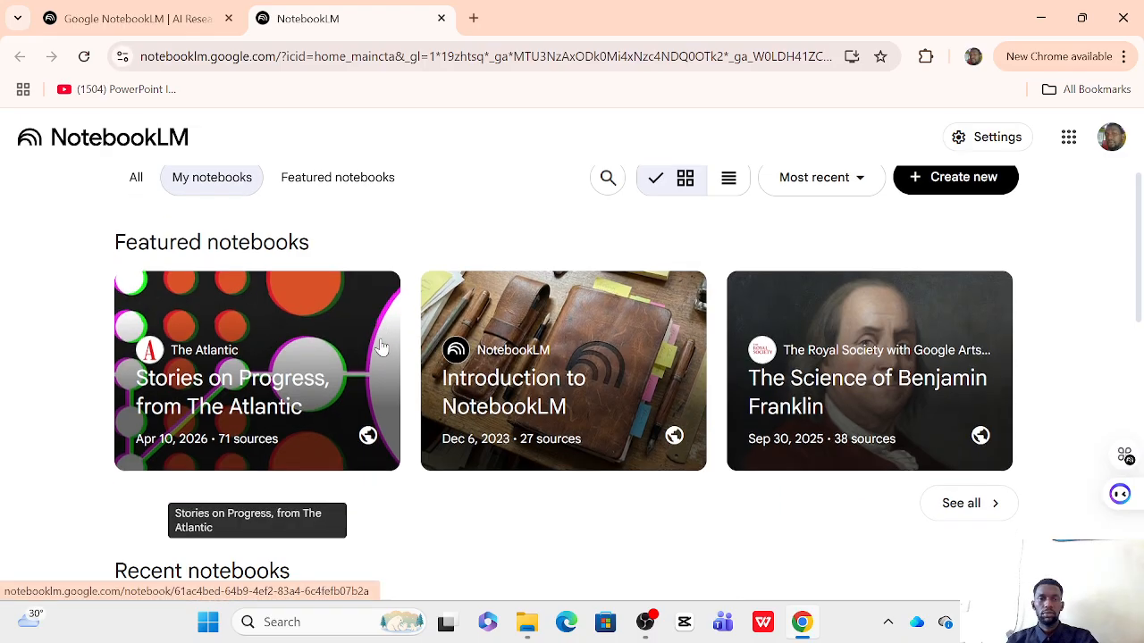
{"action": "scroll", "coordinate": [325, 327], "scroll_direction": "down", "scroll_amount": 3}
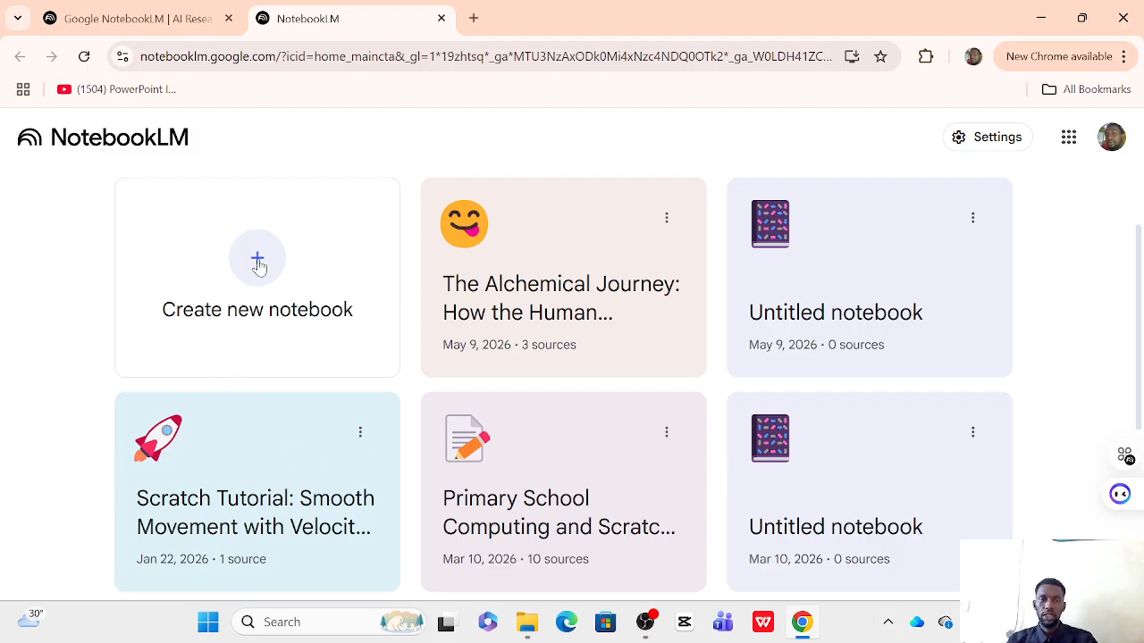
{"action": "scroll", "coordinate": [755, 394], "scroll_direction": "up", "scroll_amount": 2}
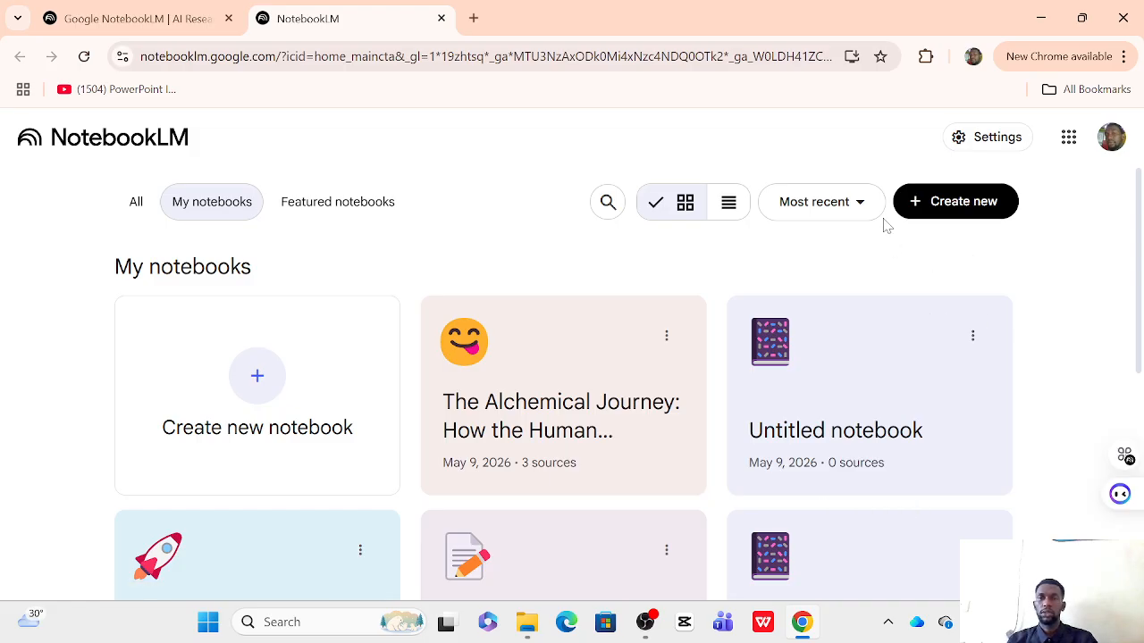
{"action": "left_click", "coordinate": [963, 206]}
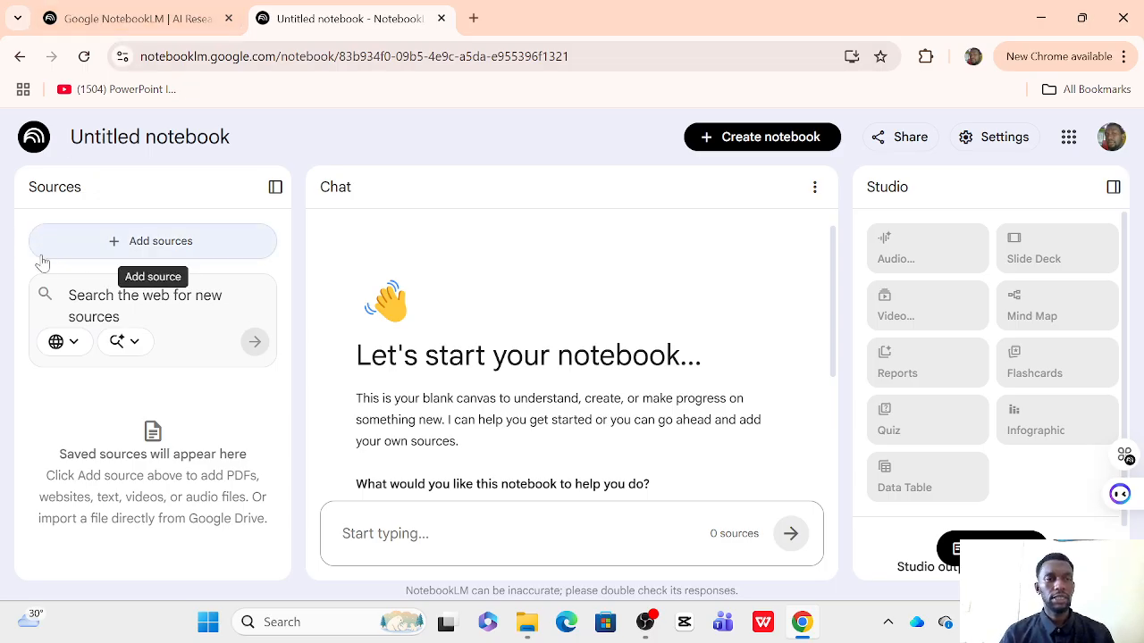
- Open YouTube in a new browser tab and search for "photosynthensis videos for year 2 pupils"
{"action": "left_click", "coordinate": [473, 18]}
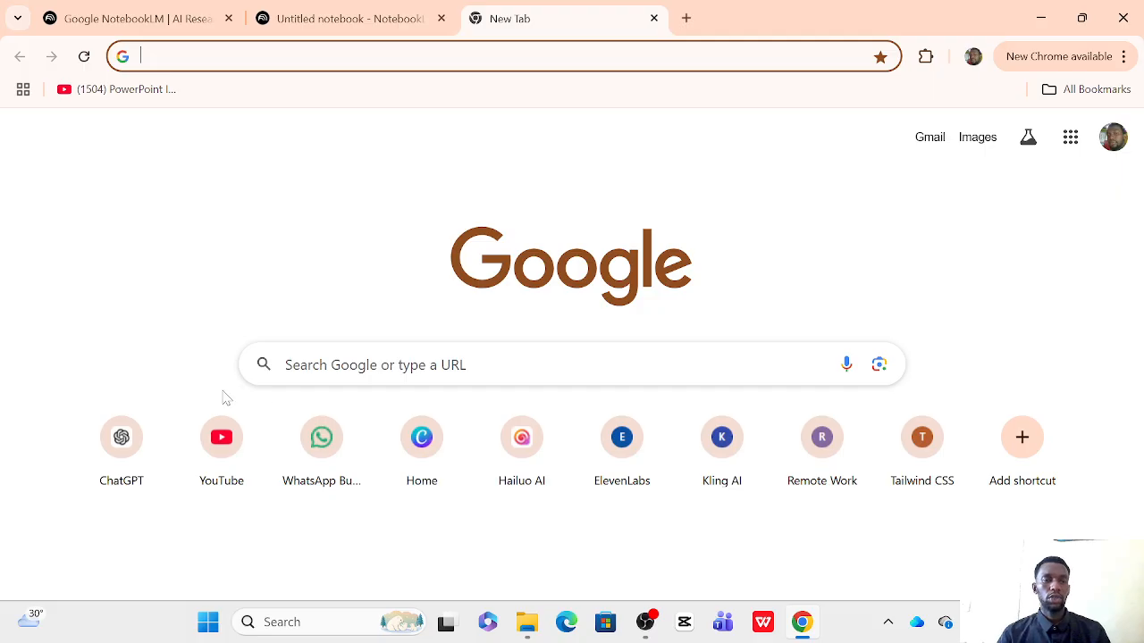
{"action": "left_click", "coordinate": [221, 441]}
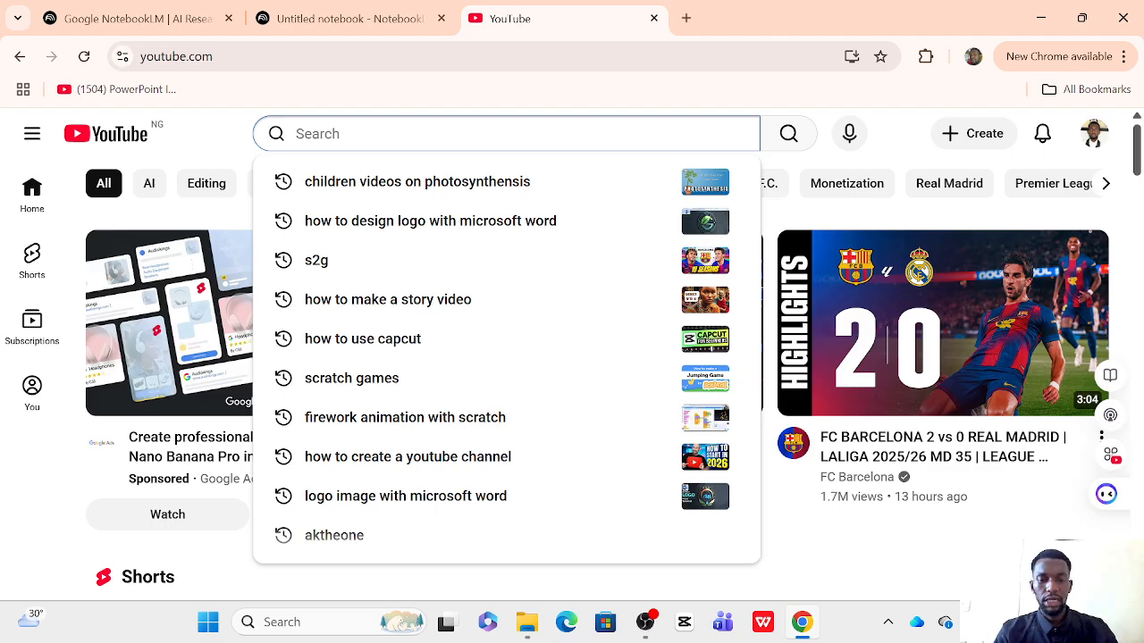
{"action": "type", "text": "phot"}
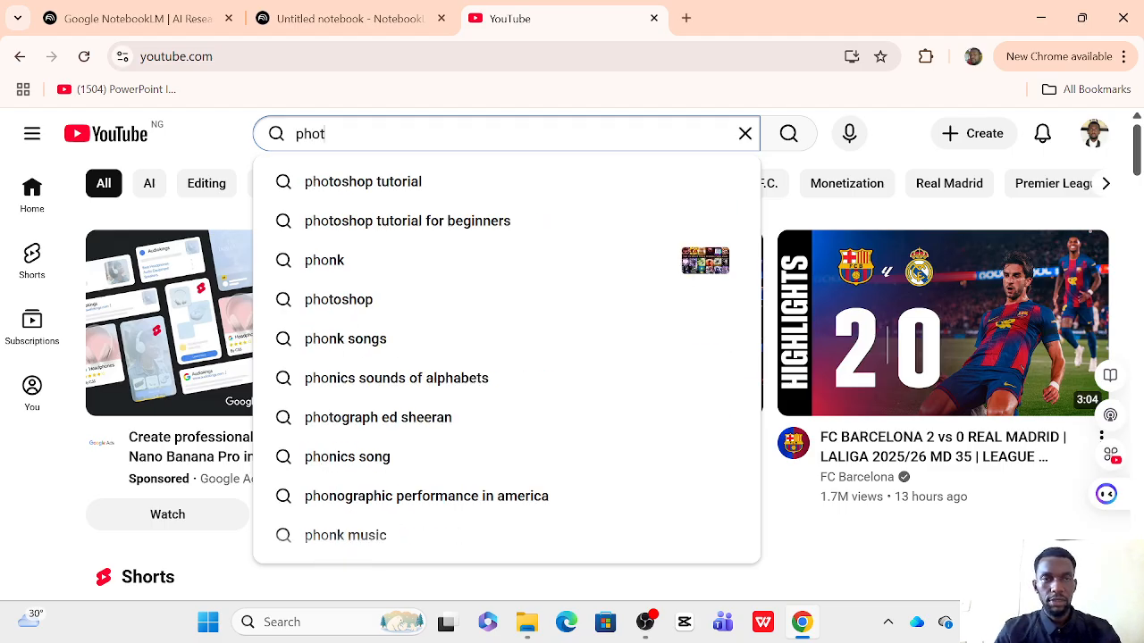
{"action": "type", "text": "osyn"}
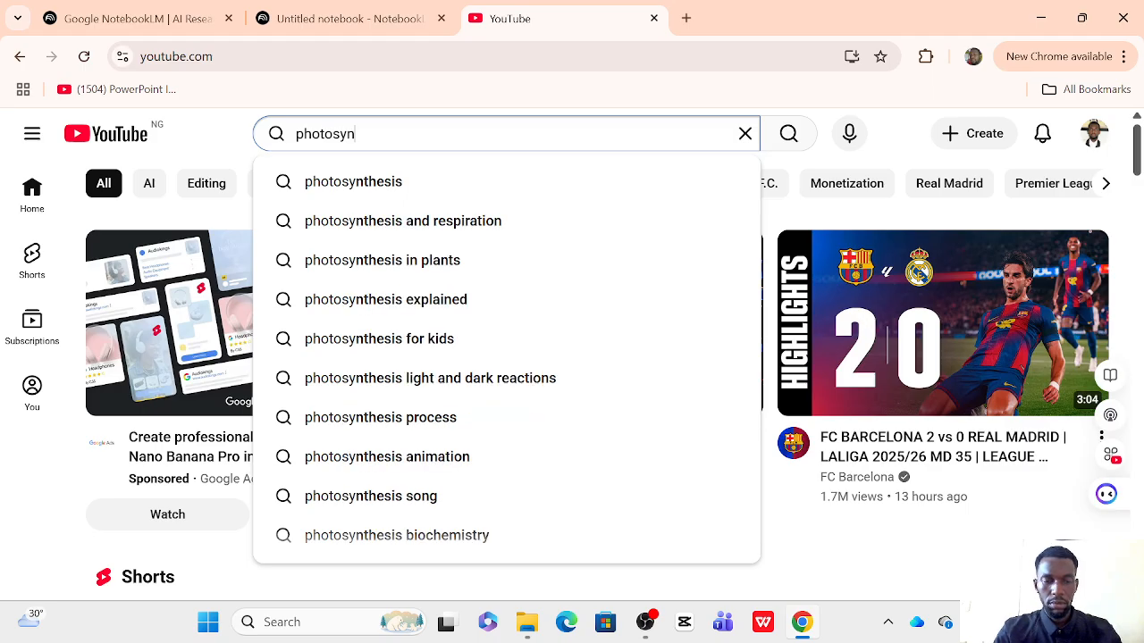
{"action": "type", "text": "t"}
{"action": "type", "text": "he"}
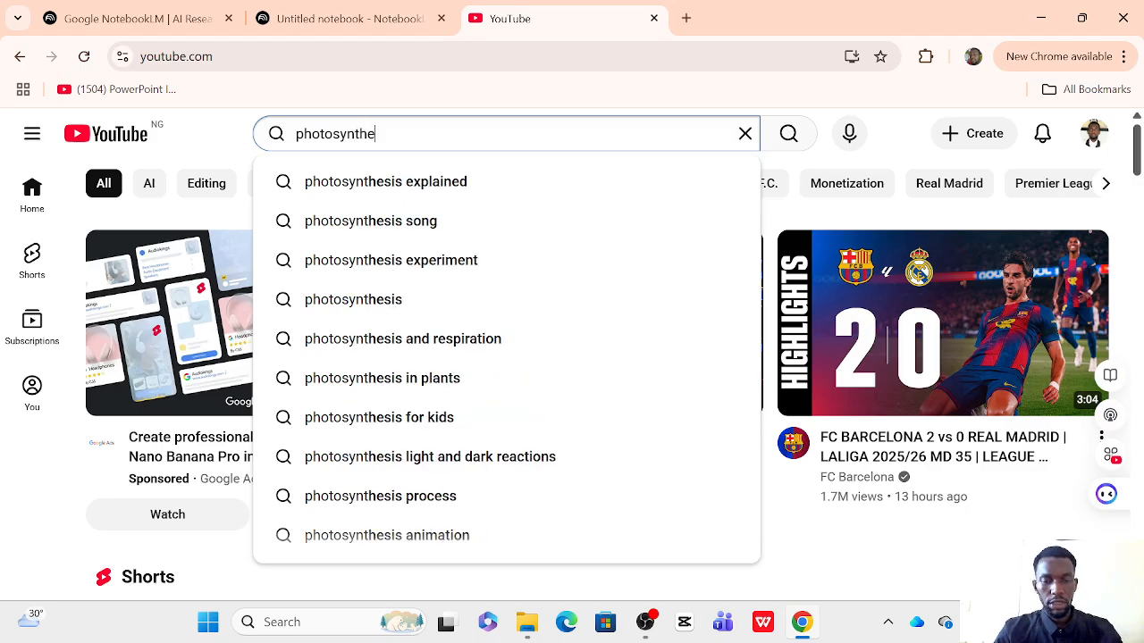
{"action": "type", "text": "nsis v"}
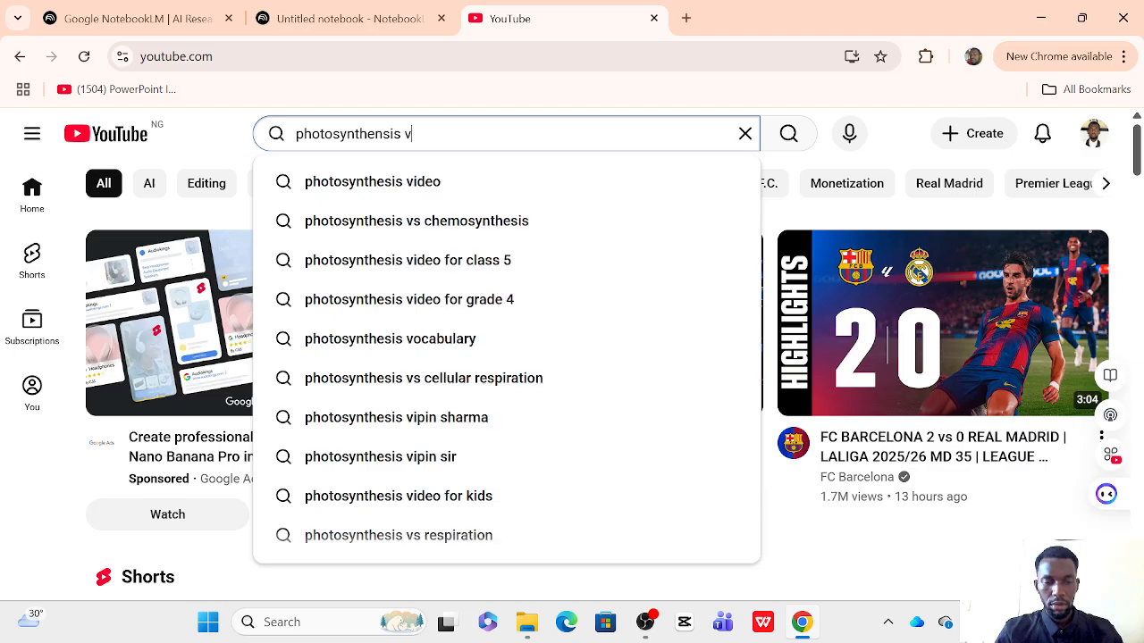
{"action": "type", "text": "ideos for "}
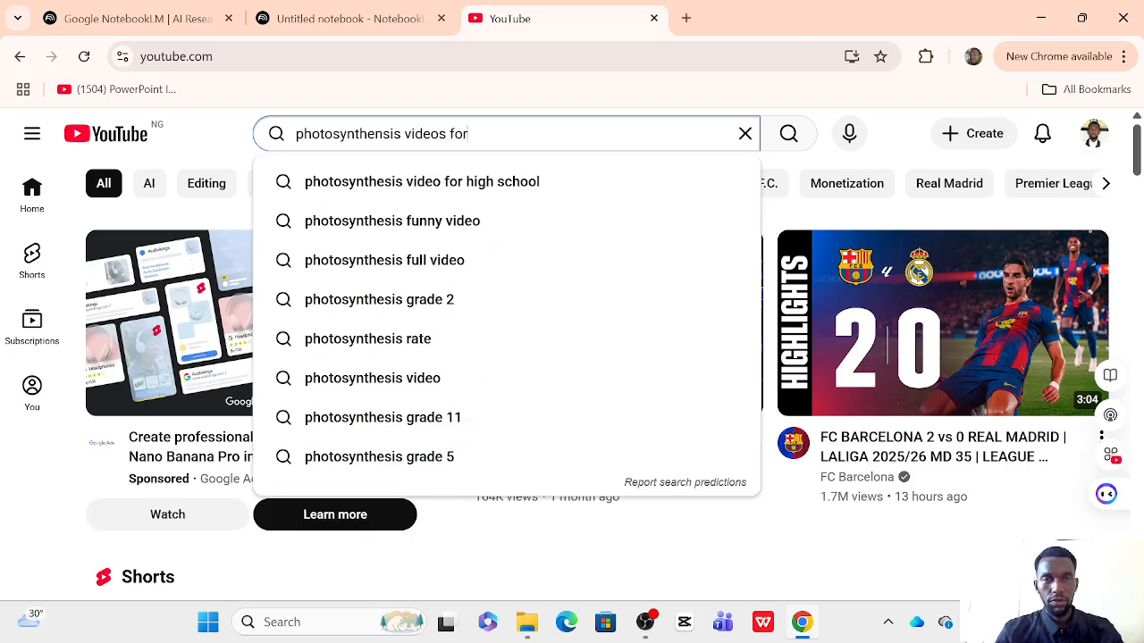
{"action": "type", "text": "y"}
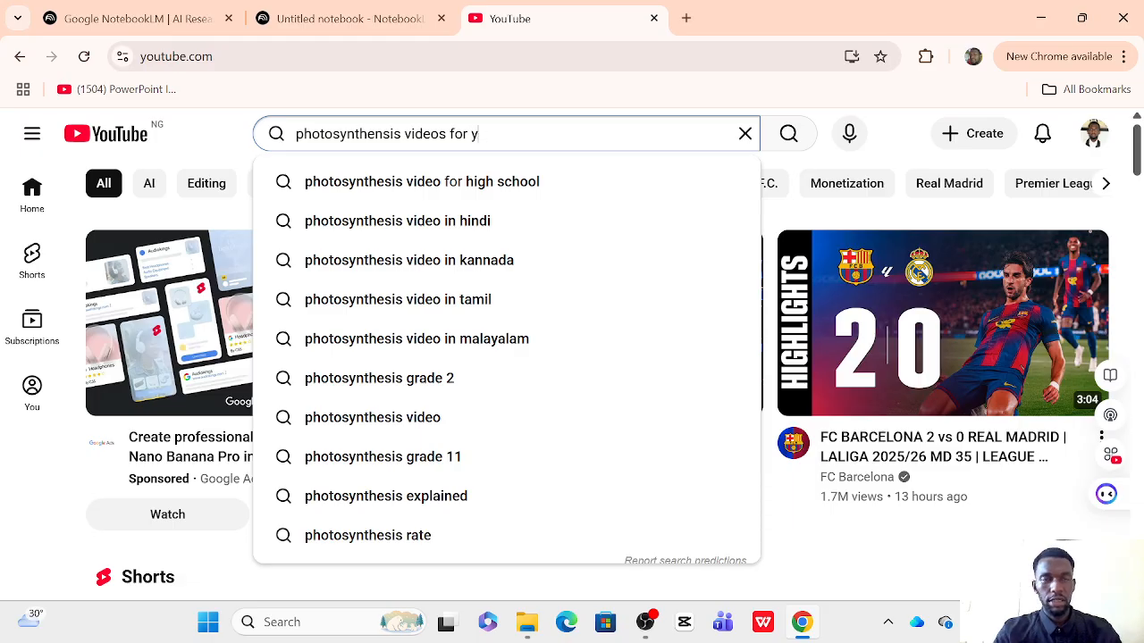
{"action": "type", "text": "ear 2"}
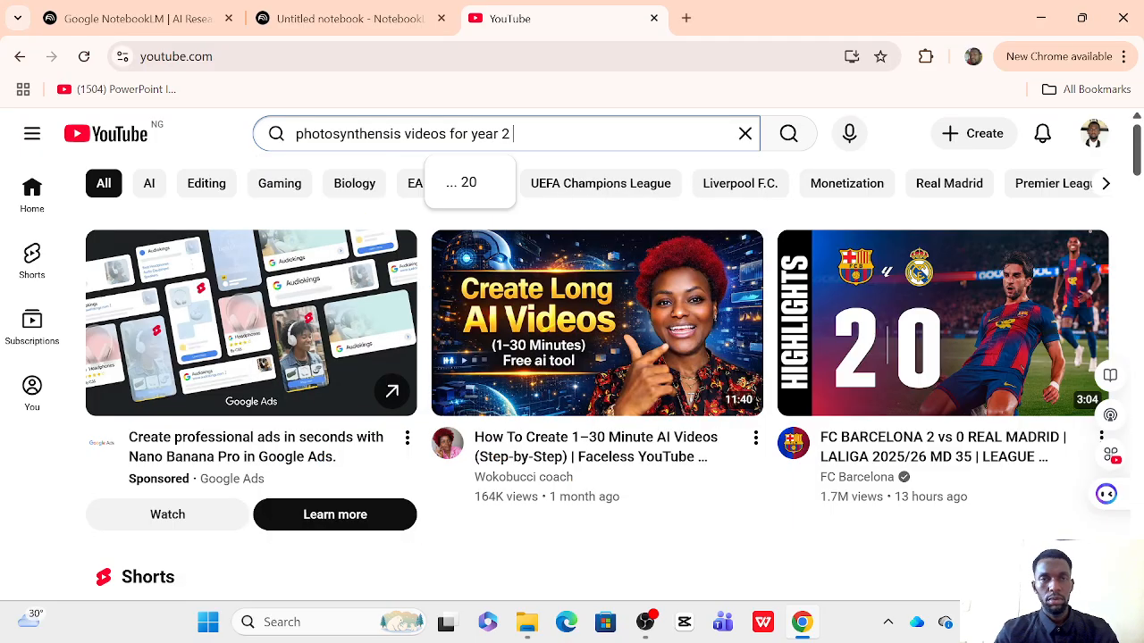
{"action": "type", "text": " pu"}
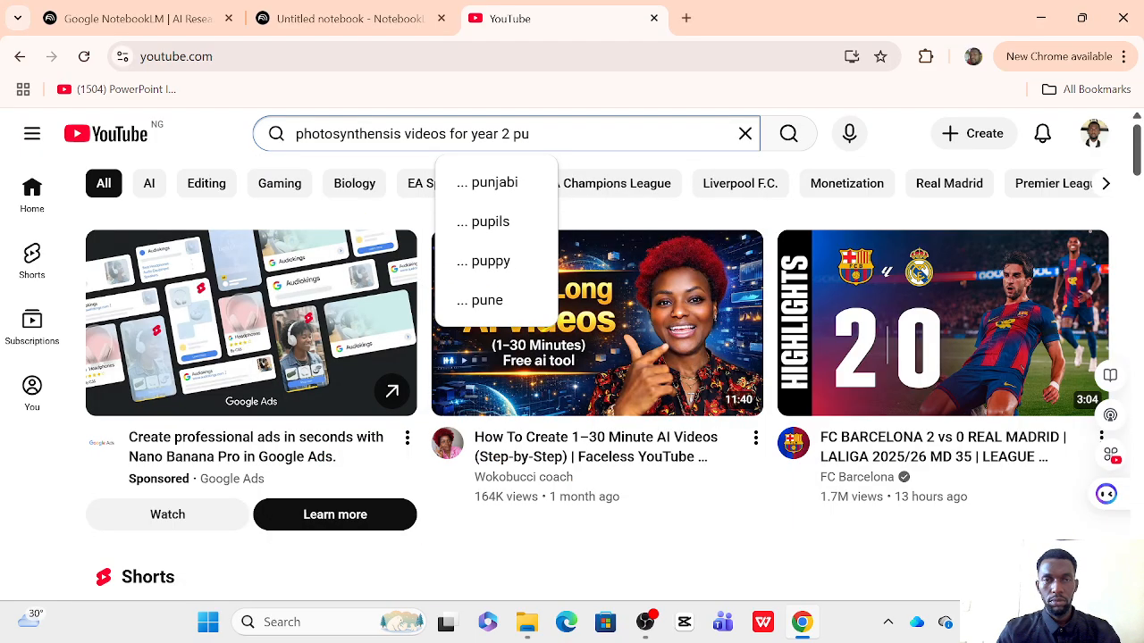
{"action": "type", "text": "pi"}
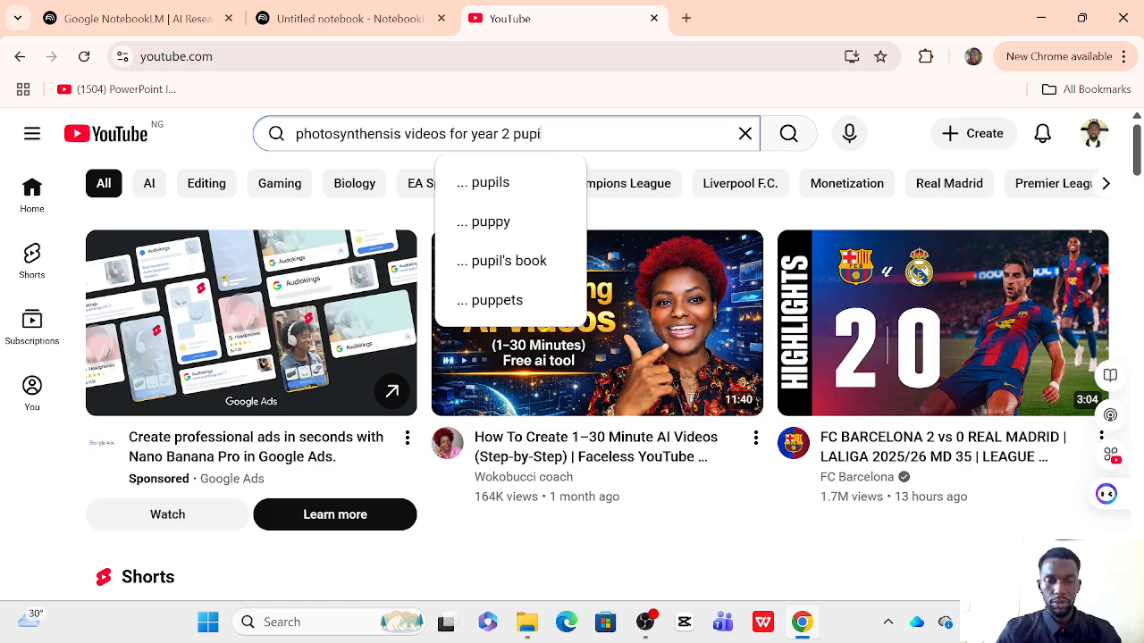
{"action": "type", "text": "ls"}
{"action": "key", "text": "Return"}
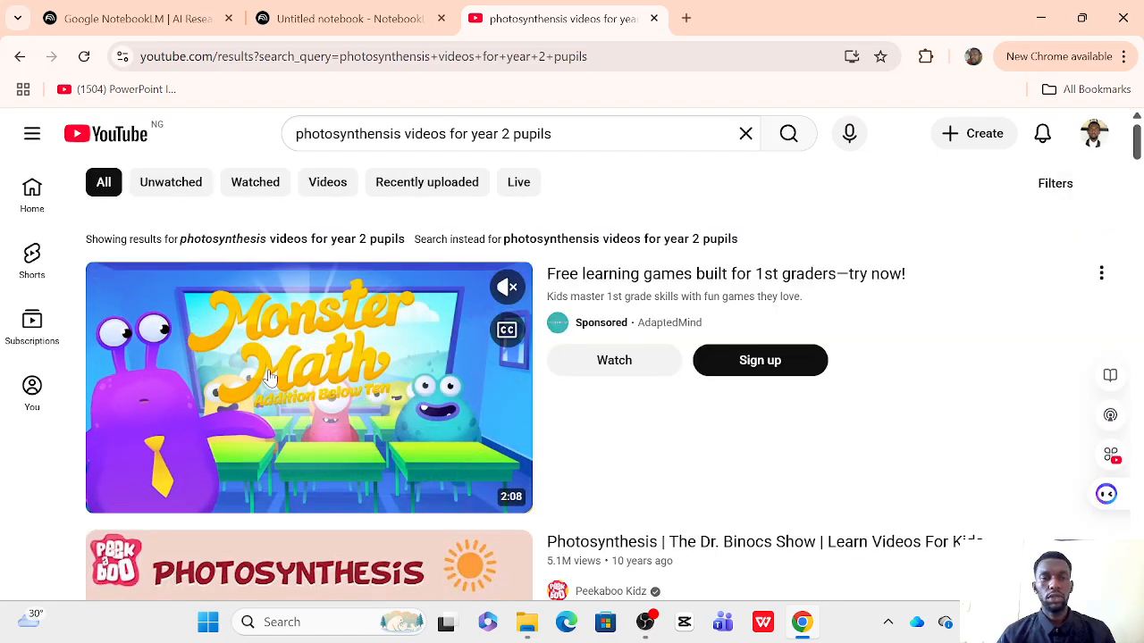
- Open the video "Photosynthesis | The Dr. Binocs Show | Learn Videos For Kids" from the search results and pause playback
{"action": "scroll", "coordinate": [349, 331], "scroll_direction": "down", "scroll_amount": 2}
{"action": "scroll", "coordinate": [349, 329], "scroll_direction": "down", "scroll_amount": 1}
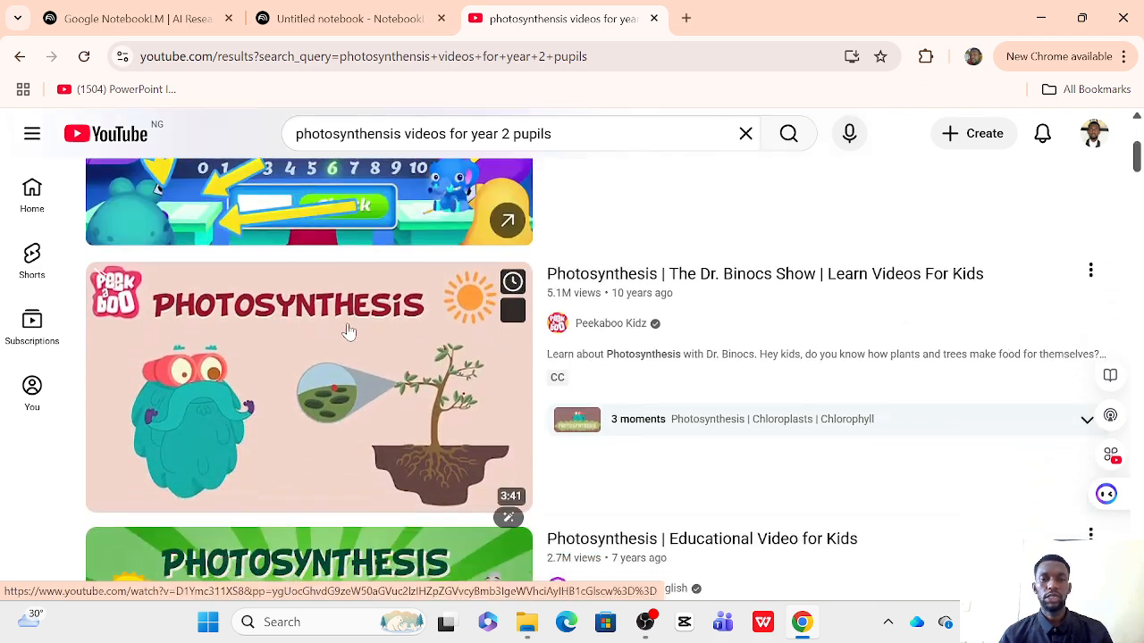
{"action": "scroll", "coordinate": [370, 358], "scroll_direction": "down", "scroll_amount": 1}
{"action": "scroll", "coordinate": [372, 349], "scroll_direction": "down", "scroll_amount": 2}
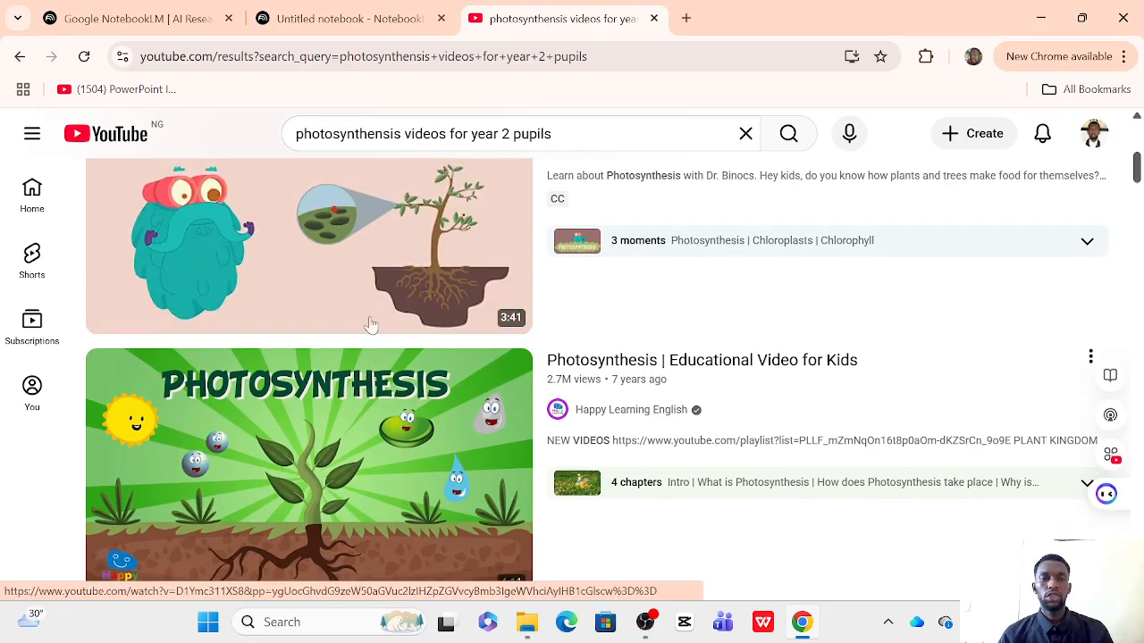
{"action": "left_click", "coordinate": [375, 266]}
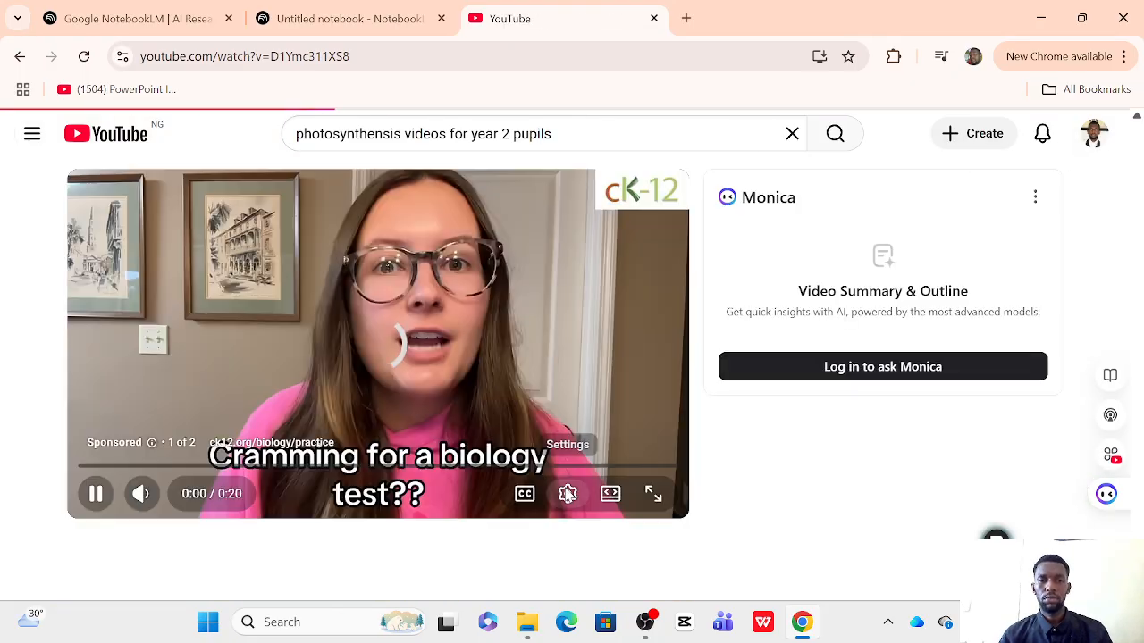
{"action": "left_click", "coordinate": [95, 493]}
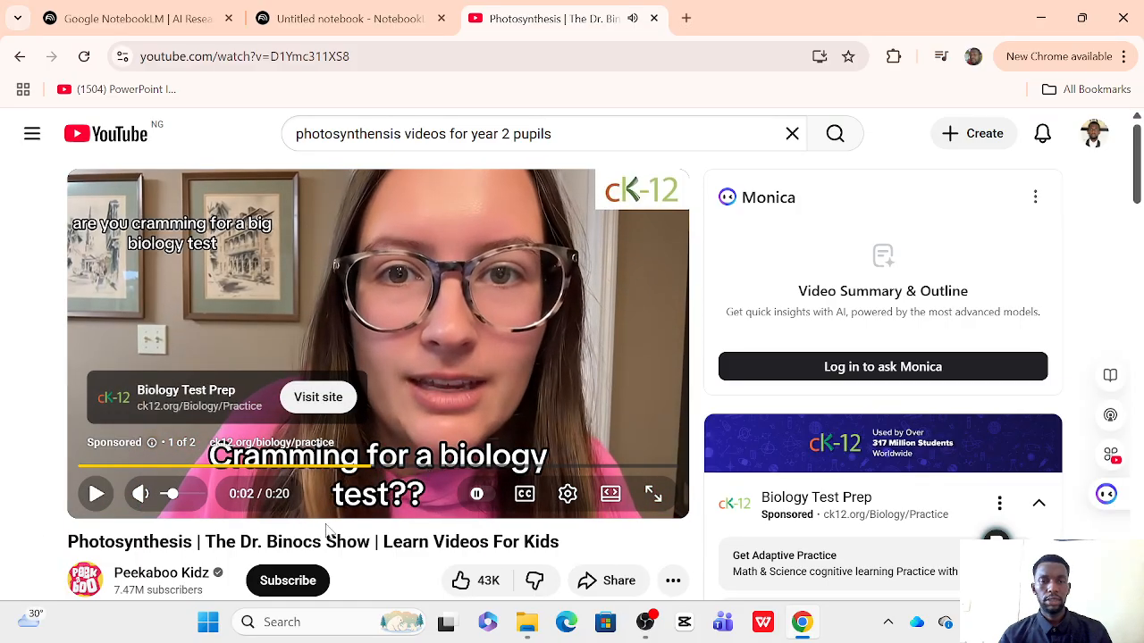
- Copy the share link of the Dr. Binocs photosynthesis video
{"action": "scroll", "coordinate": [608, 358], "scroll_direction": "down", "scroll_amount": 3}
{"action": "left_click", "coordinate": [613, 314]}
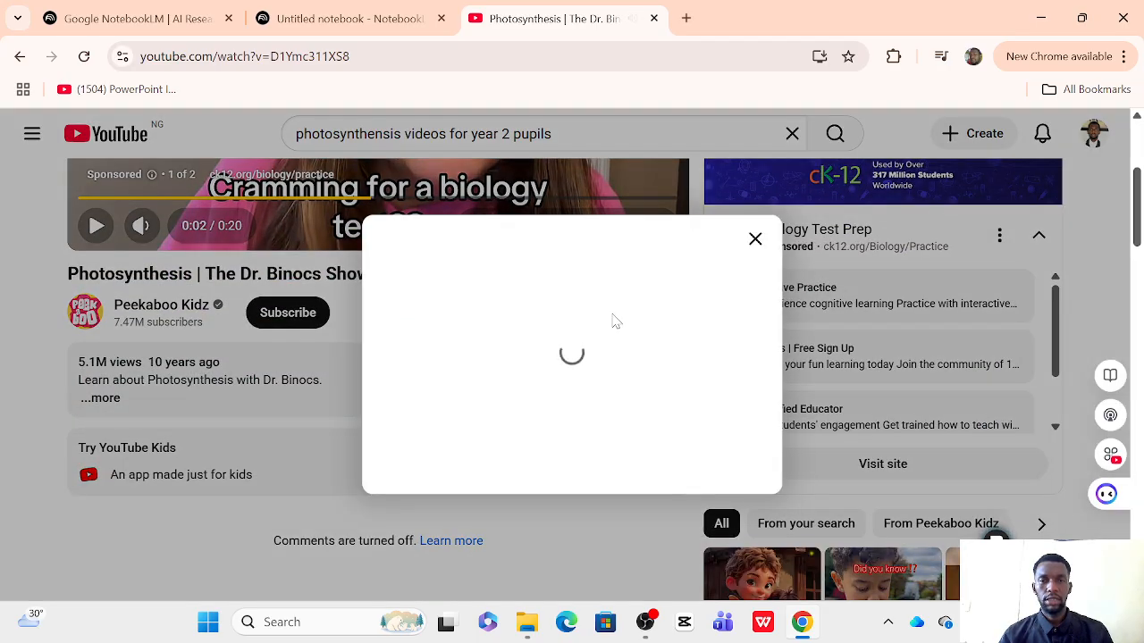
{"action": "left_click", "coordinate": [722, 446]}
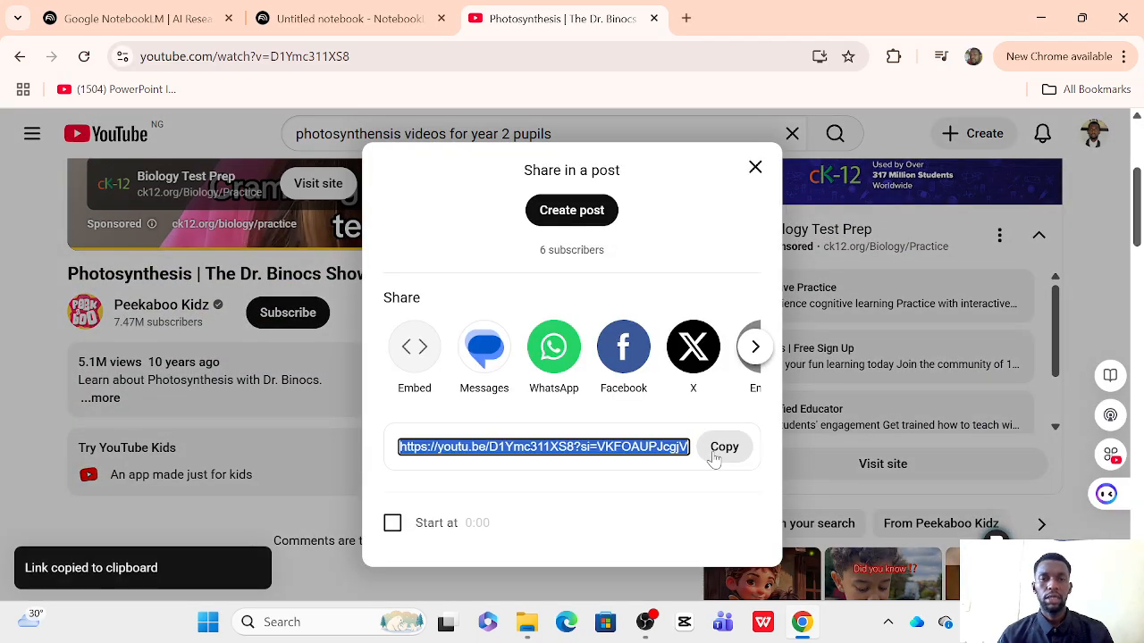
- Switch back to the untitled NotebookLM notebook and paste the copied Dr. Binocs video link as a website source
{"action": "left_click", "coordinate": [314, 13]}
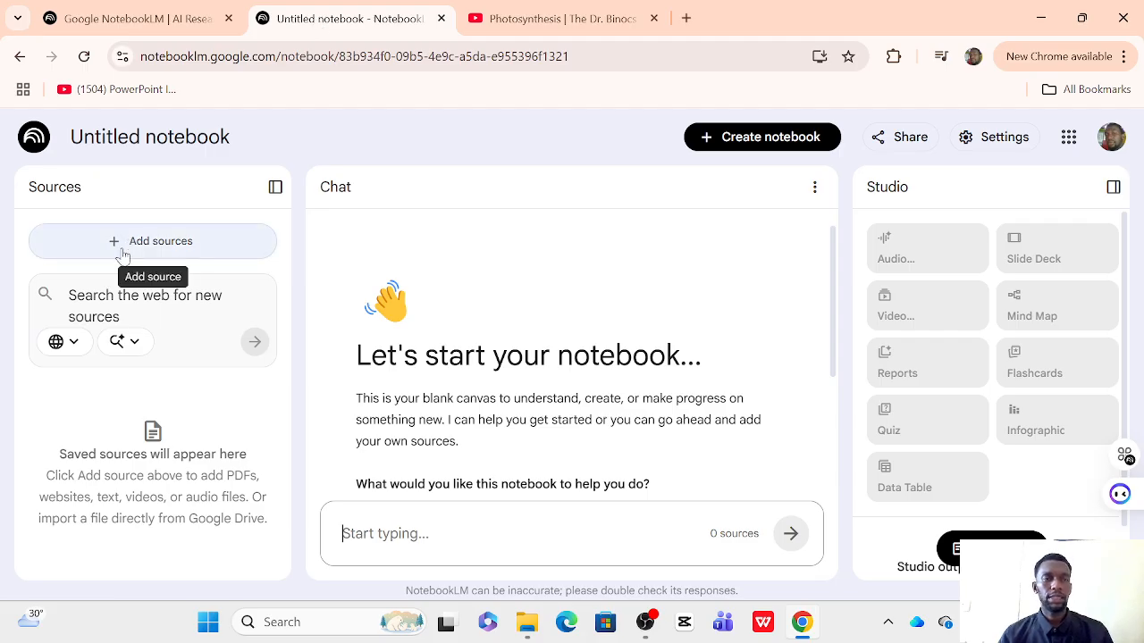
{"action": "left_click", "coordinate": [153, 246]}
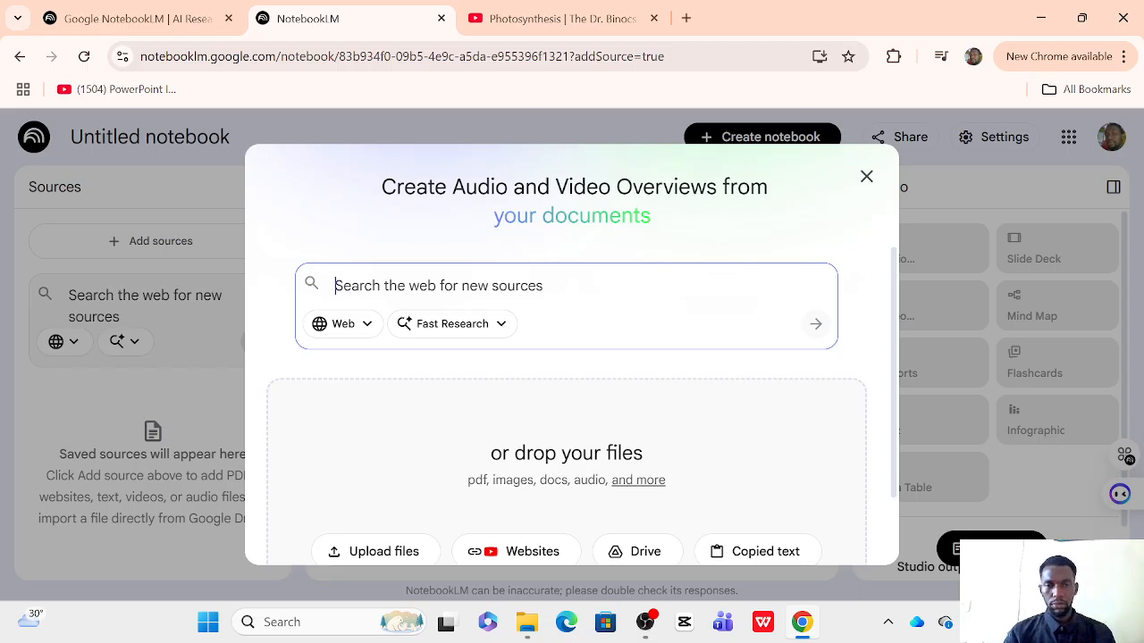
{"action": "left_click", "coordinate": [480, 554]}
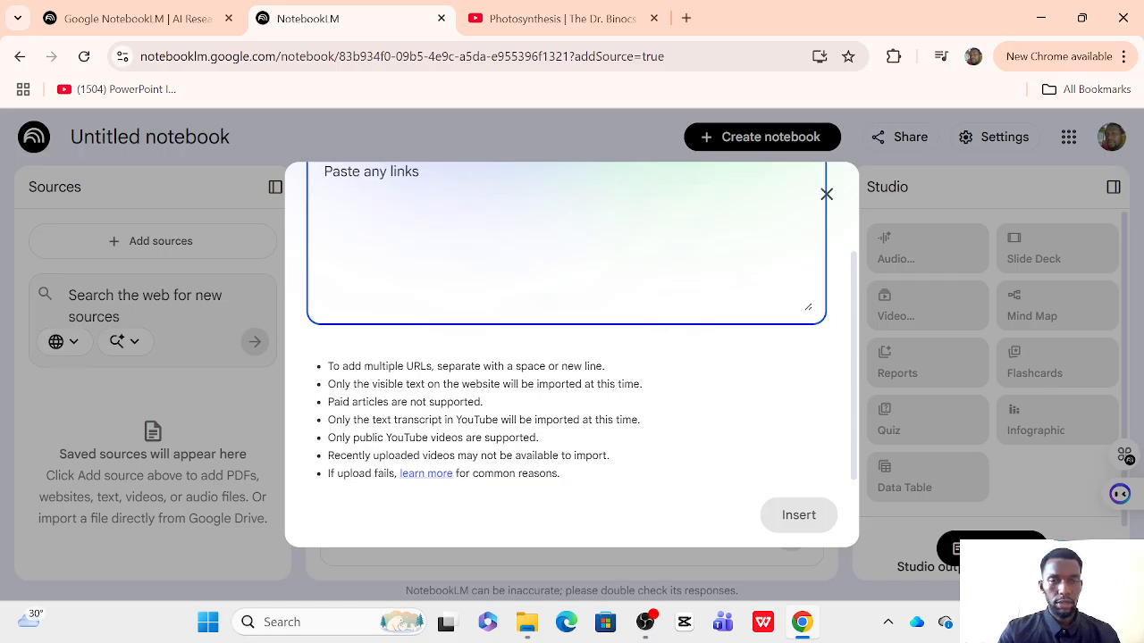
{"action": "key", "text": "ctrl+v"}
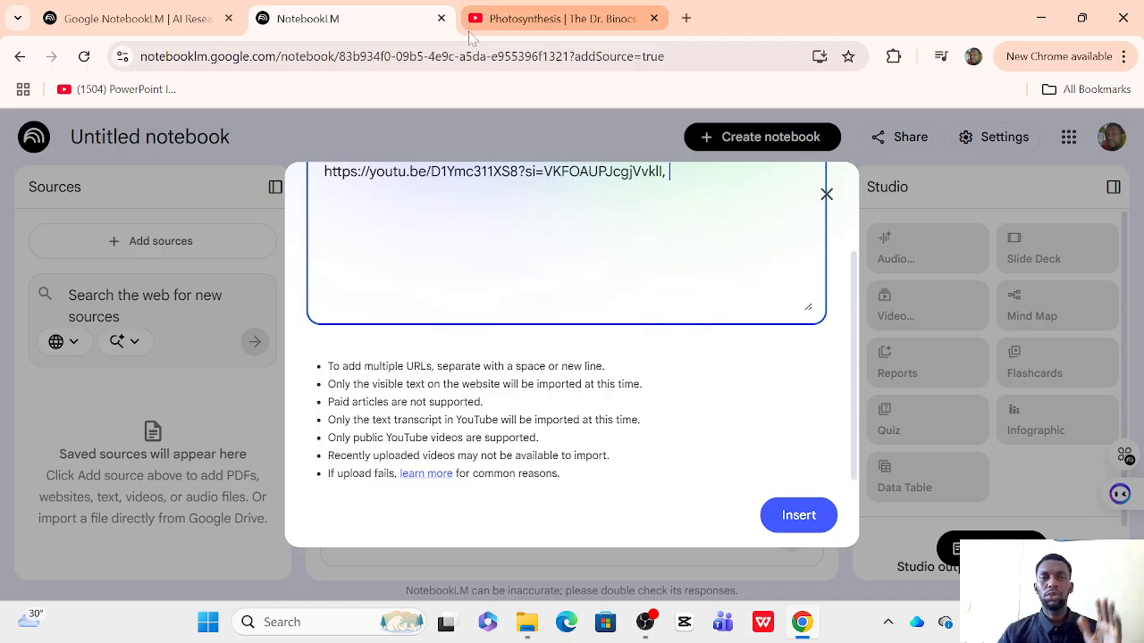
- Return to the YouTube search results and open the video "Photosynthesis | Educational Video for Kids" by Happy Learning English
{"action": "left_click", "coordinate": [567, 22]}
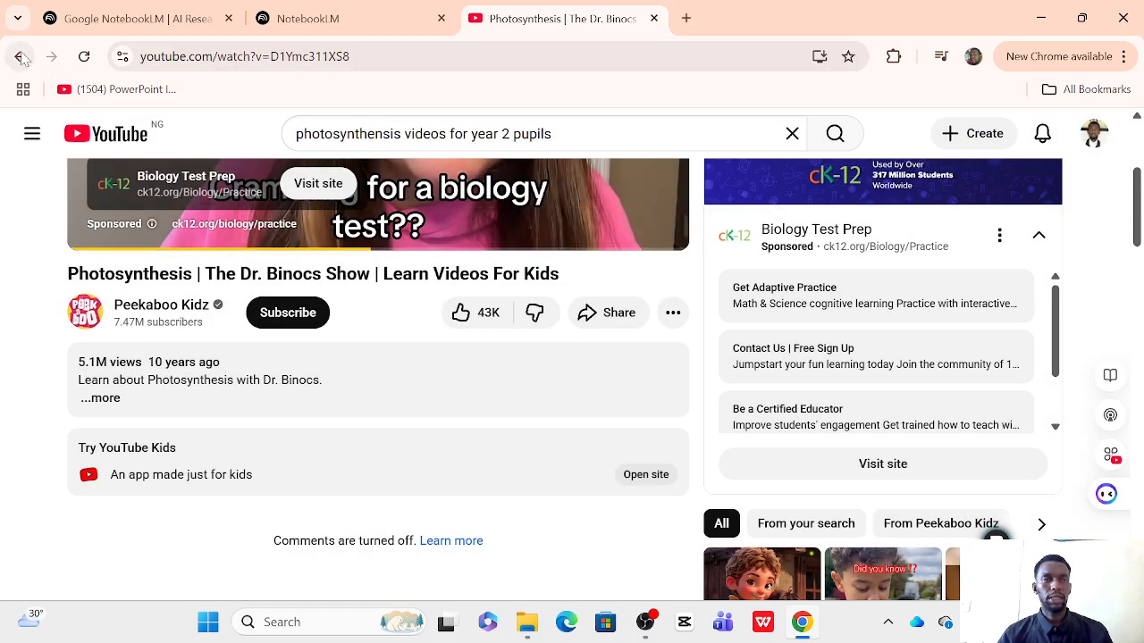
{"action": "left_click", "coordinate": [24, 57]}
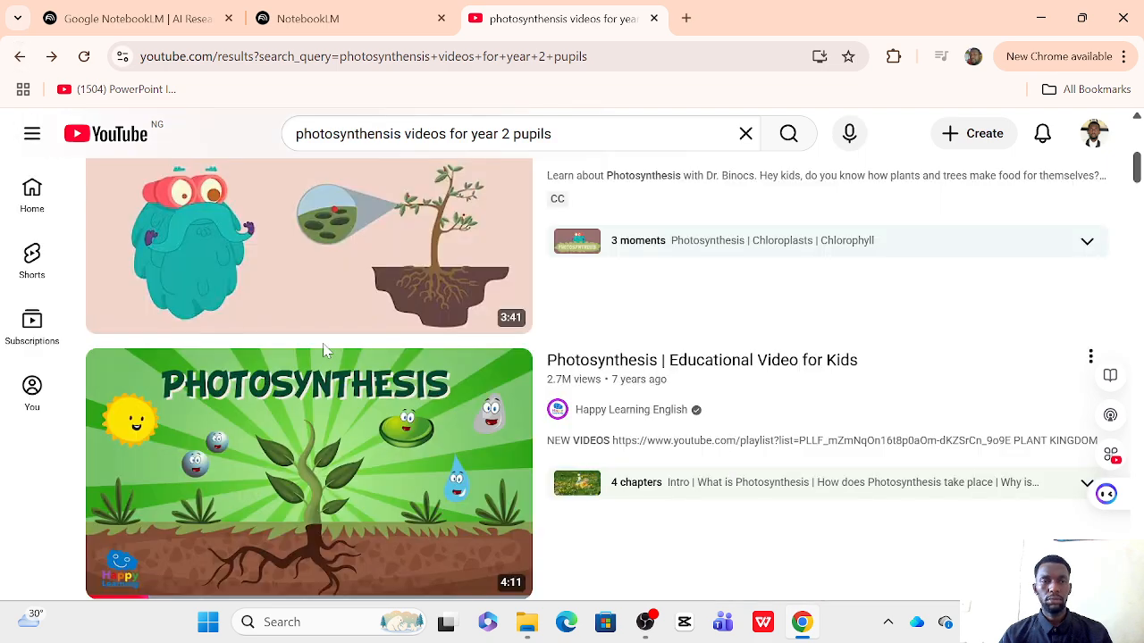
{"action": "scroll", "coordinate": [327, 349], "scroll_direction": "down", "scroll_amount": 2}
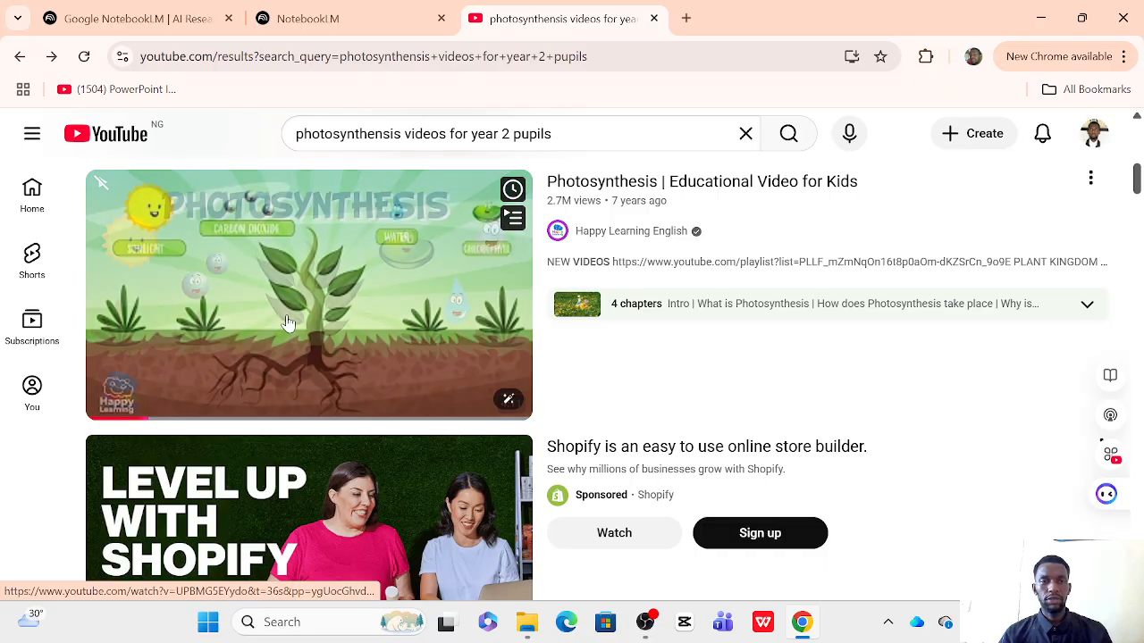
{"action": "scroll", "coordinate": [294, 322], "scroll_direction": "up", "scroll_amount": 2}
{"action": "scroll", "coordinate": [322, 286], "scroll_direction": "down", "scroll_amount": 2}
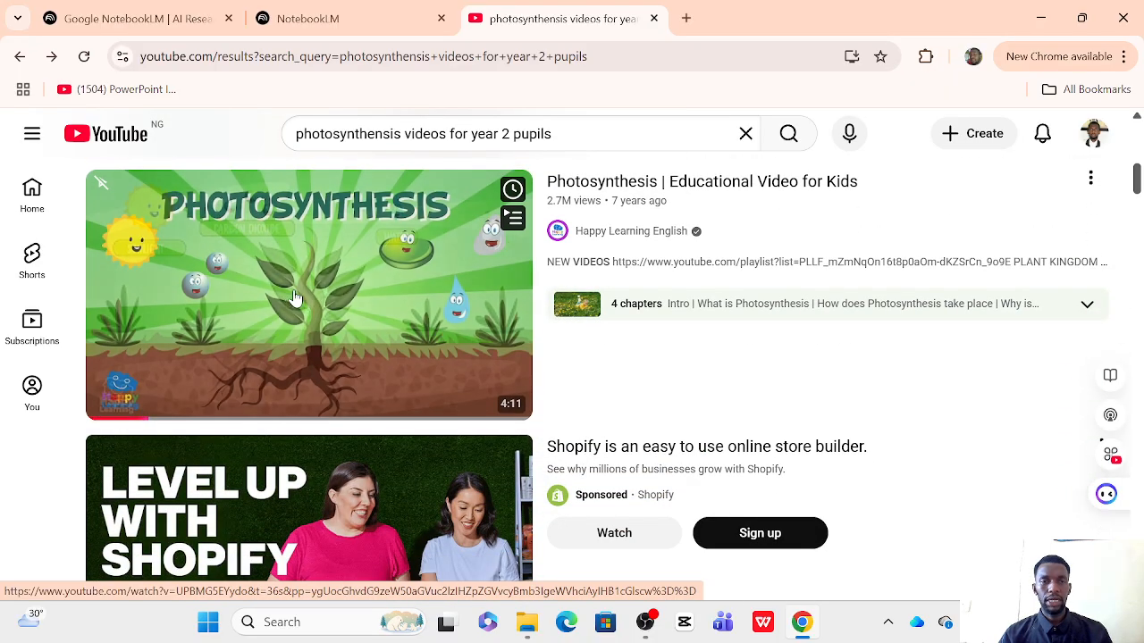
{"action": "left_click", "coordinate": [288, 302]}
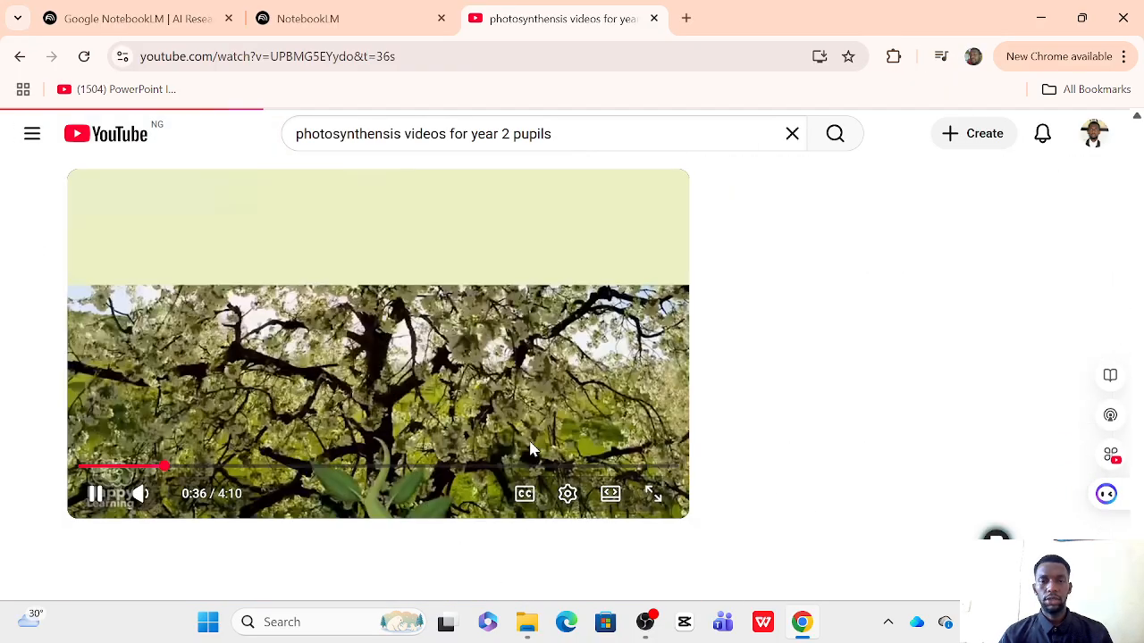
- Copy the share link of the Happy Learning English photosynthesis video and close the sharing options
{"action": "scroll", "coordinate": [501, 384], "scroll_direction": "down", "scroll_amount": 3}
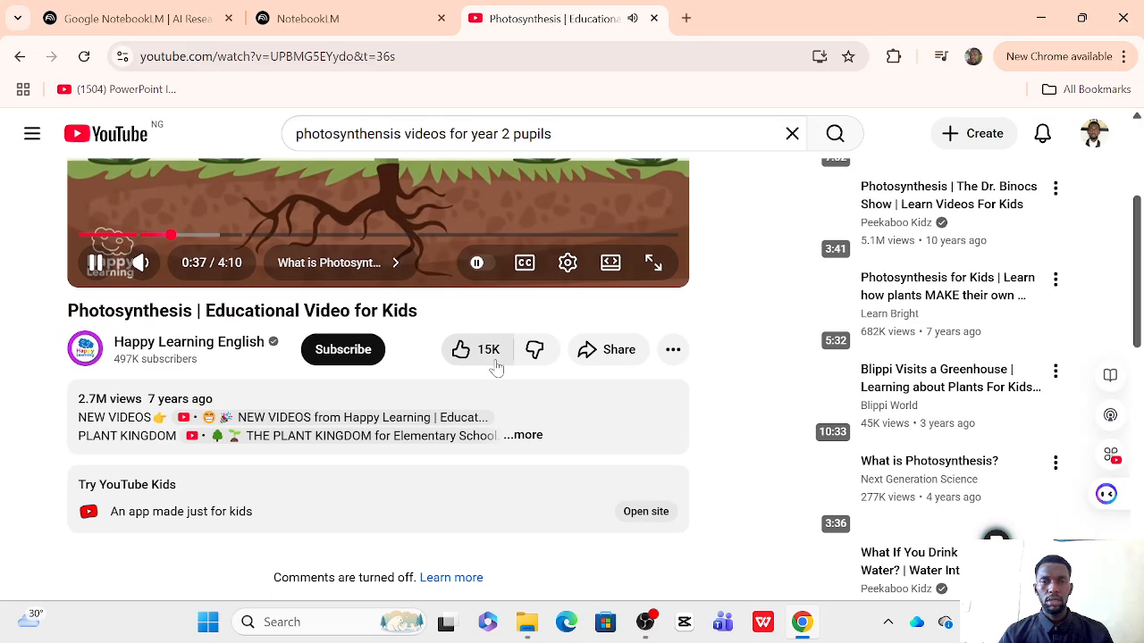
{"action": "scroll", "coordinate": [545, 393], "scroll_direction": "up", "scroll_amount": 2}
{"action": "left_click", "coordinate": [606, 440]}
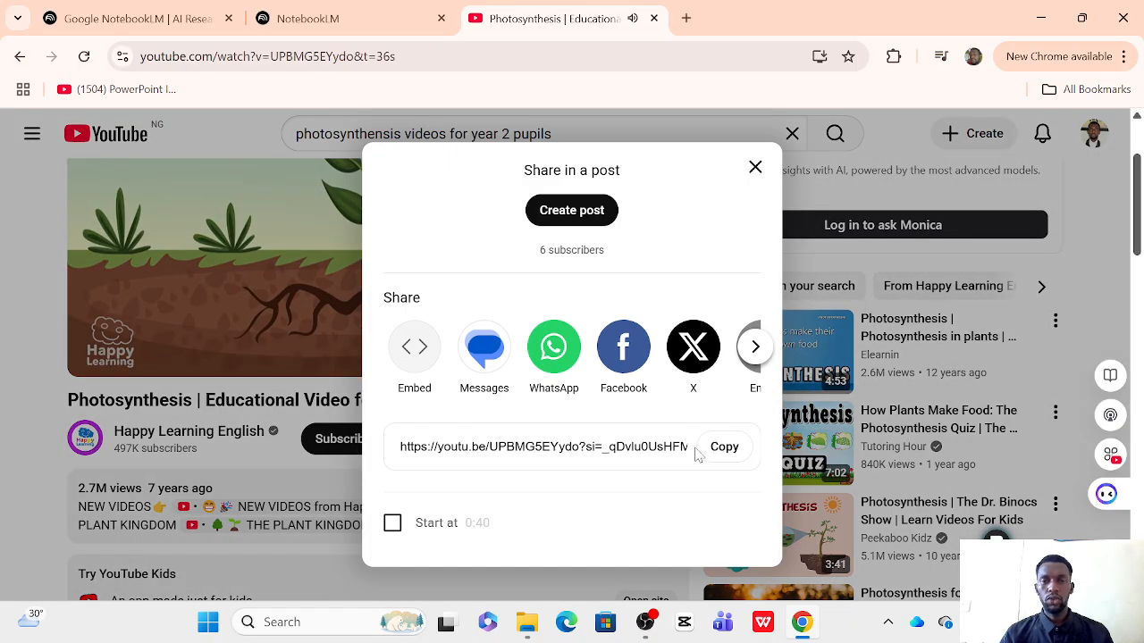
{"action": "left_click", "coordinate": [725, 449]}
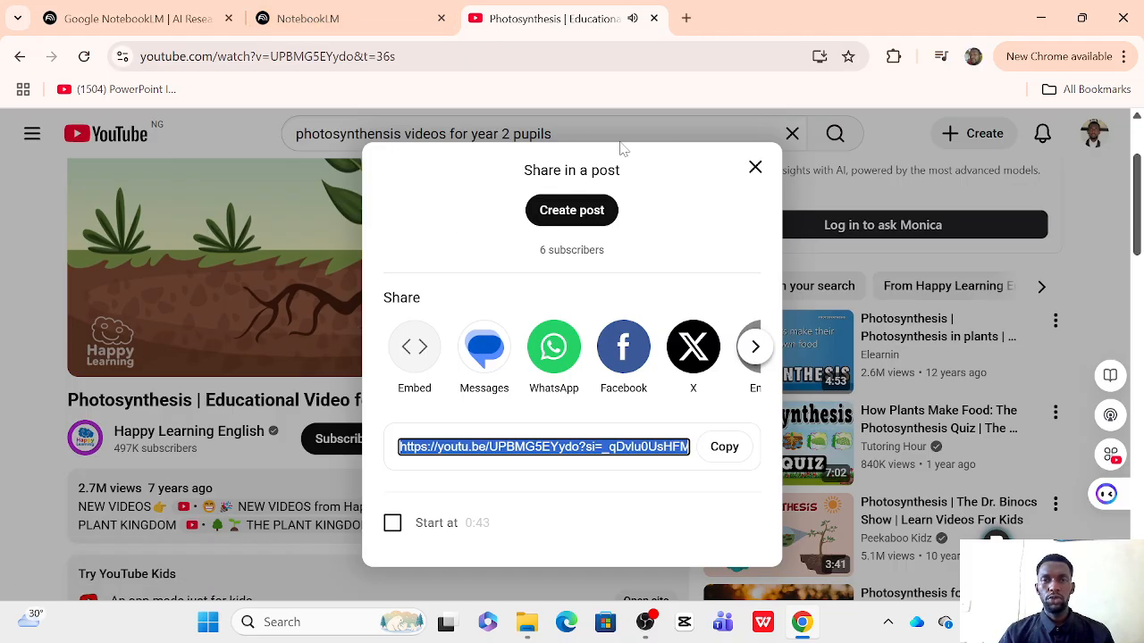
{"action": "left_click", "coordinate": [755, 167]}
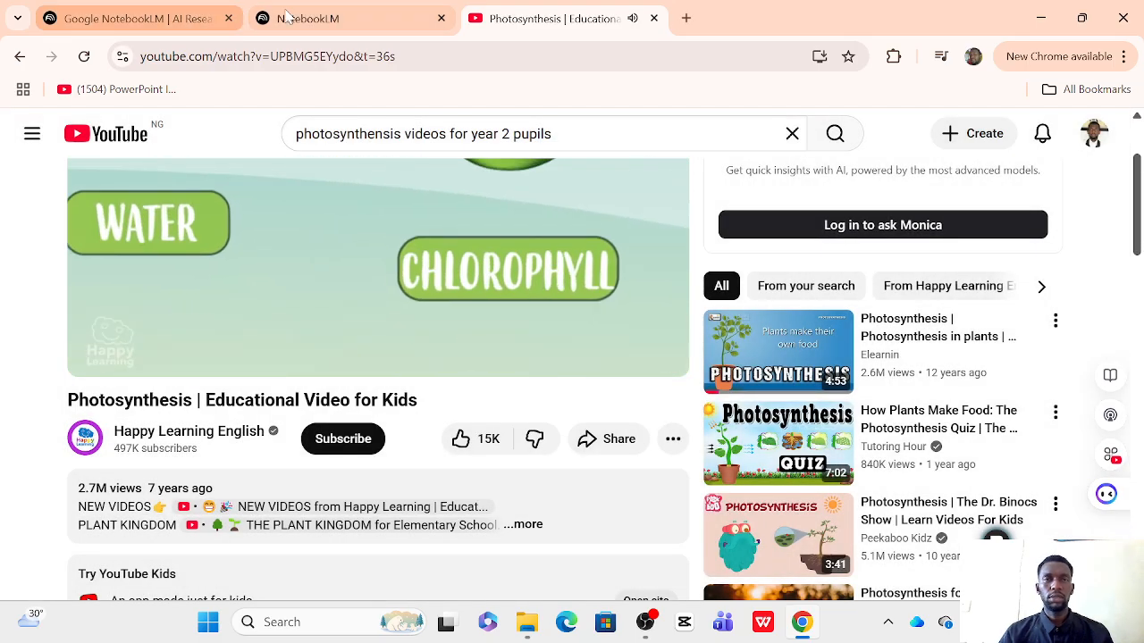
- Switch back to NotebookLM, insert the Dr. Binocs video link as a source, and read through the generated notebook summary
{"action": "left_click", "coordinate": [313, 22]}
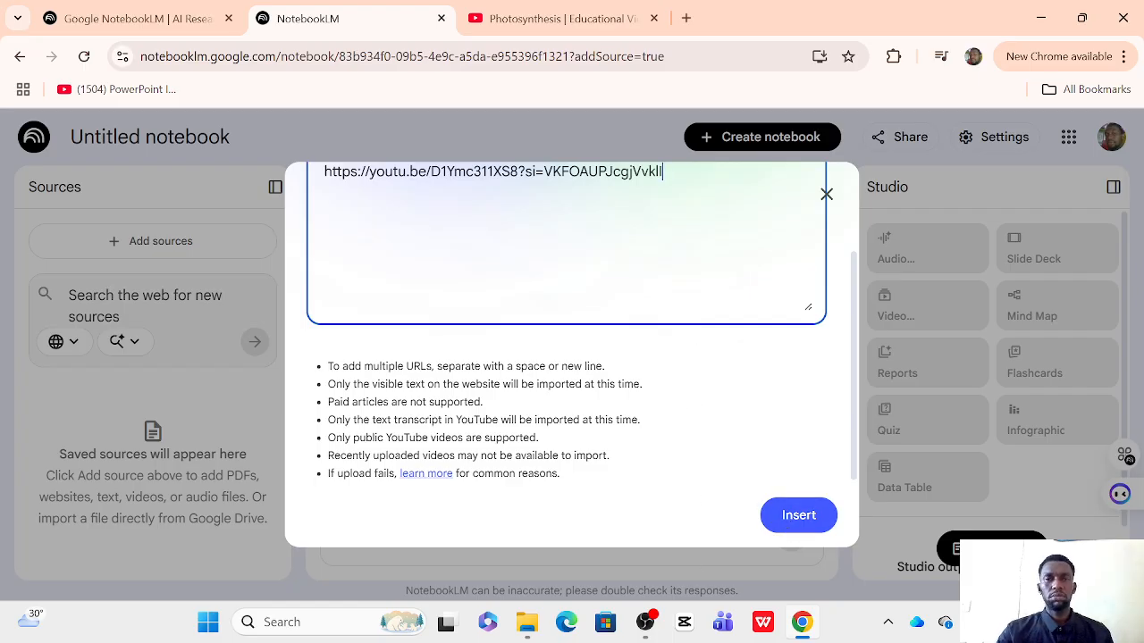
{"action": "left_click", "coordinate": [812, 522]}
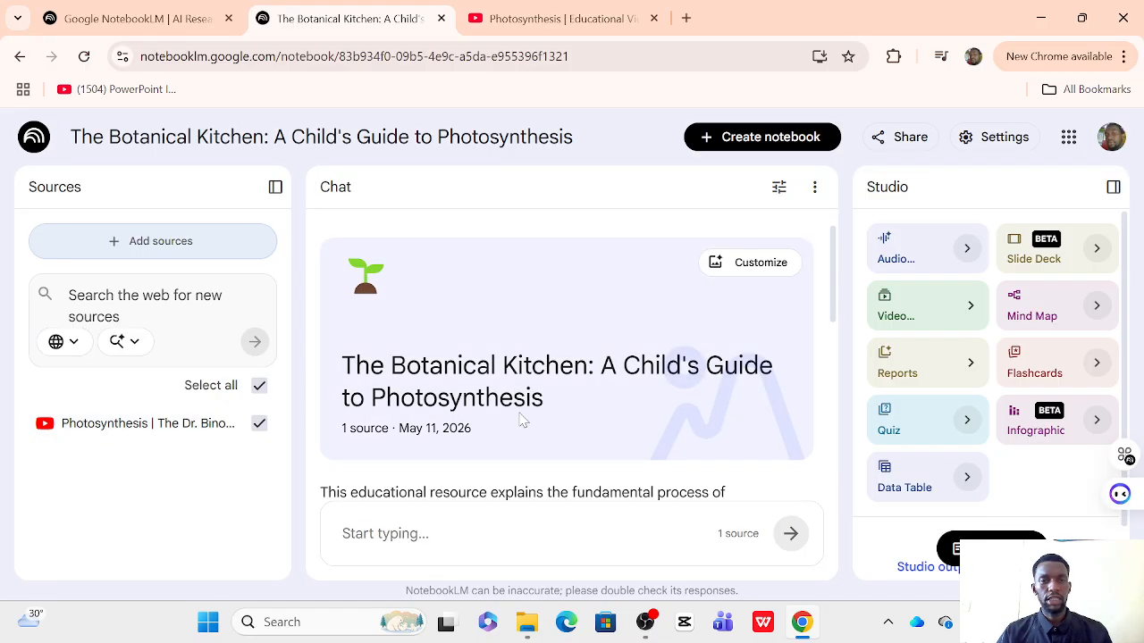
{"action": "scroll", "coordinate": [455, 473], "scroll_direction": "down", "scroll_amount": 8}
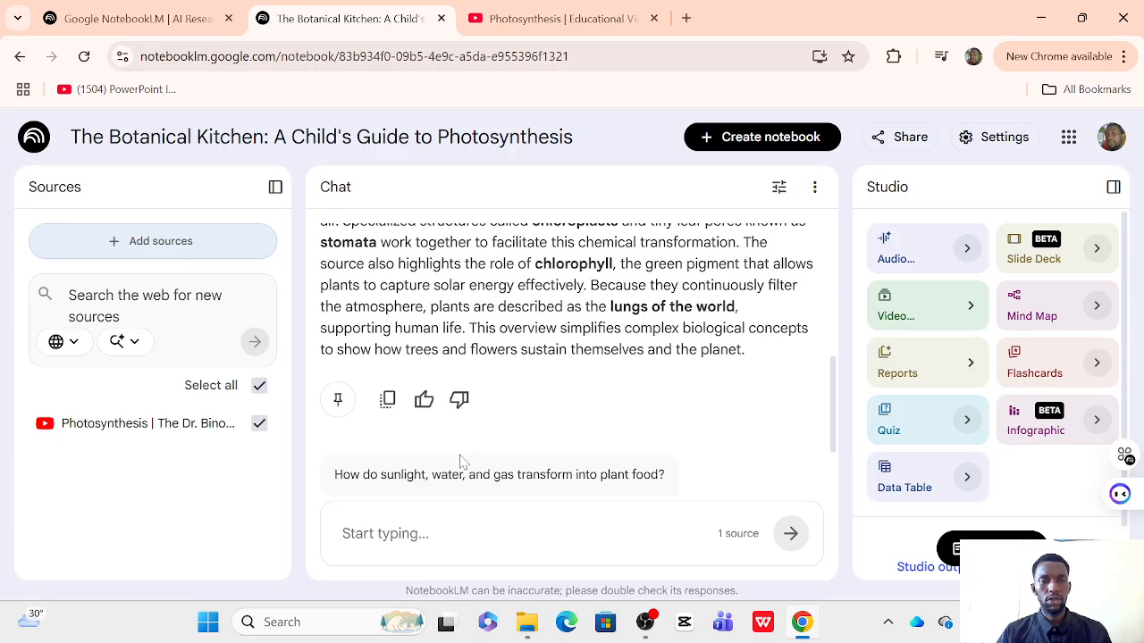
{"action": "scroll", "coordinate": [460, 462], "scroll_direction": "up", "scroll_amount": 6}
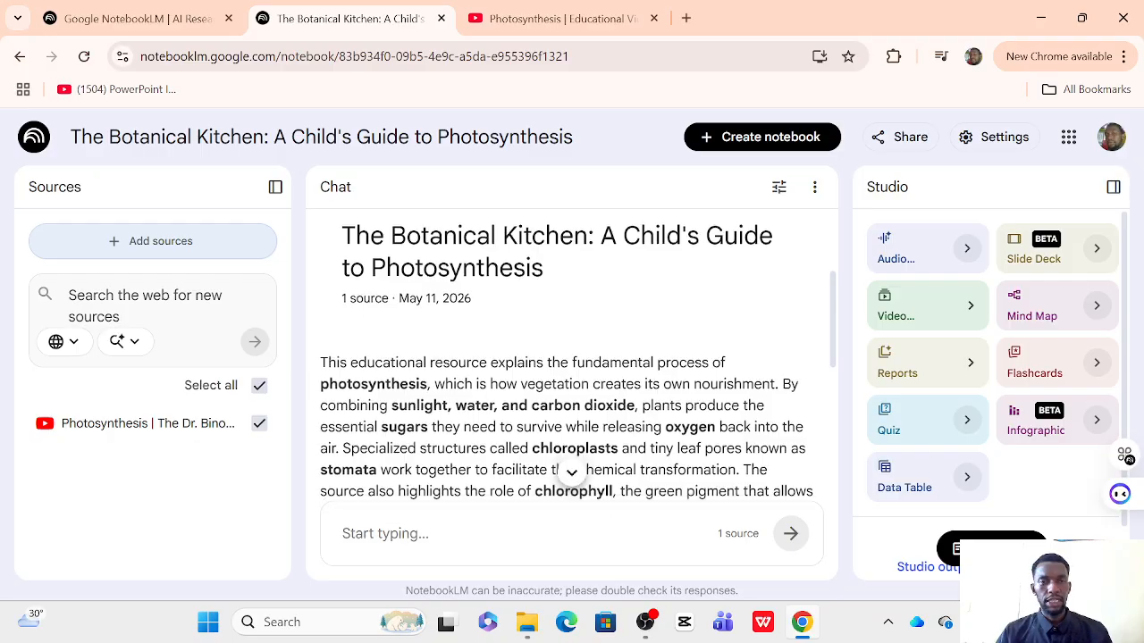
- Add the copied Happy Learning English video link to the notebook as a website source
{"action": "scroll", "coordinate": [460, 460], "scroll_direction": "down", "scroll_amount": 5}
{"action": "scroll", "coordinate": [461, 460], "scroll_direction": "down", "scroll_amount": 1}
{"action": "scroll", "coordinate": [460, 460], "scroll_direction": "up", "scroll_amount": 7}
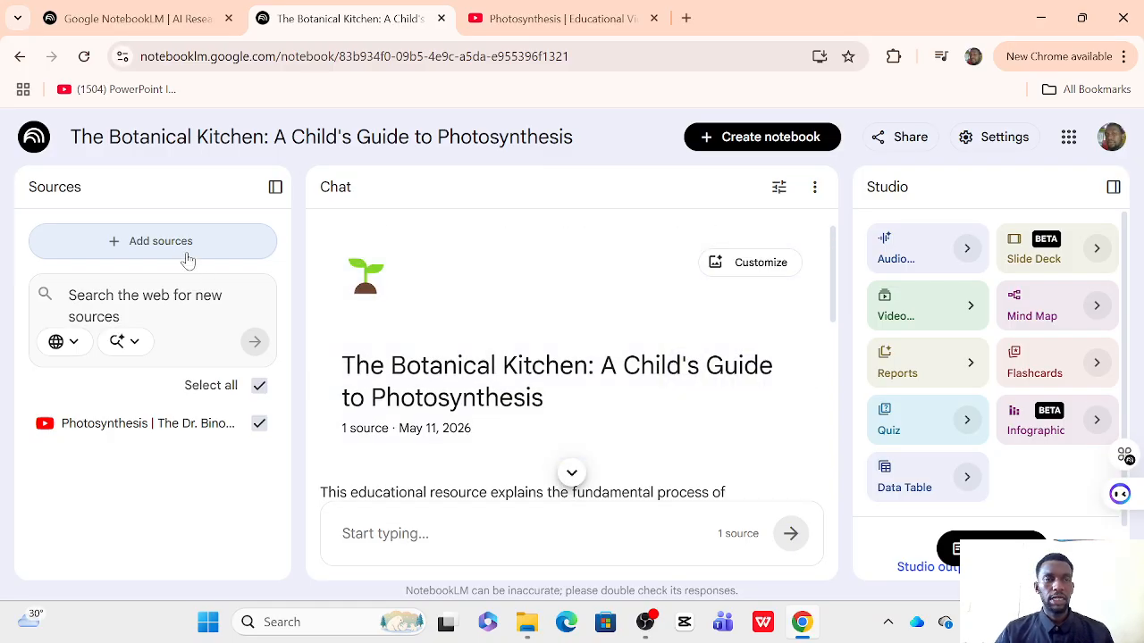
{"action": "left_click", "coordinate": [188, 258]}
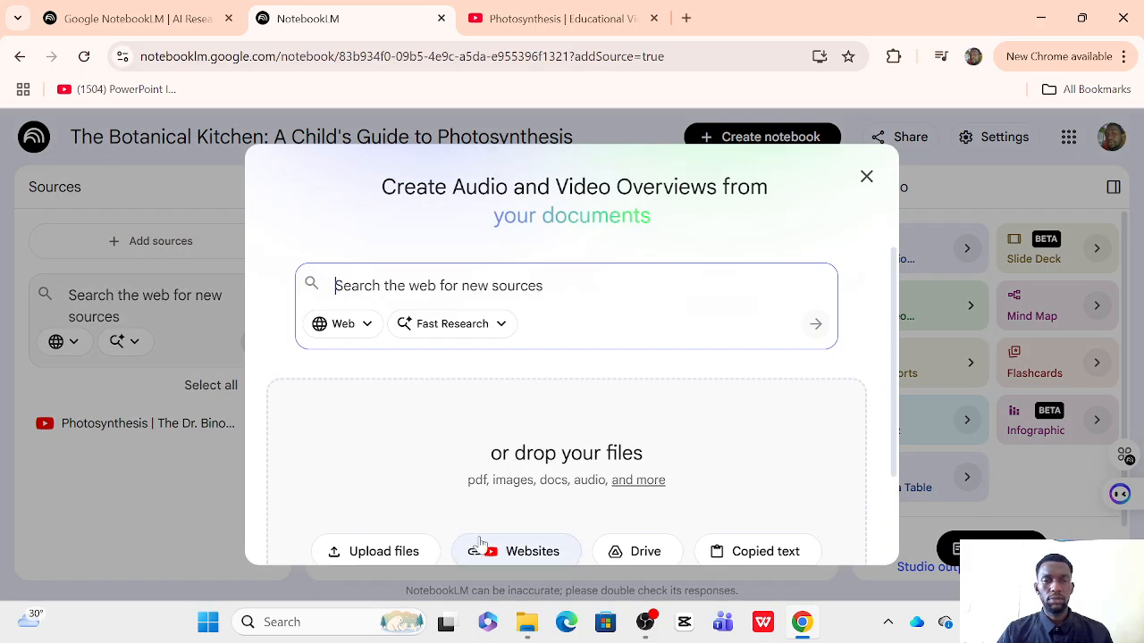
{"action": "left_click", "coordinate": [510, 551]}
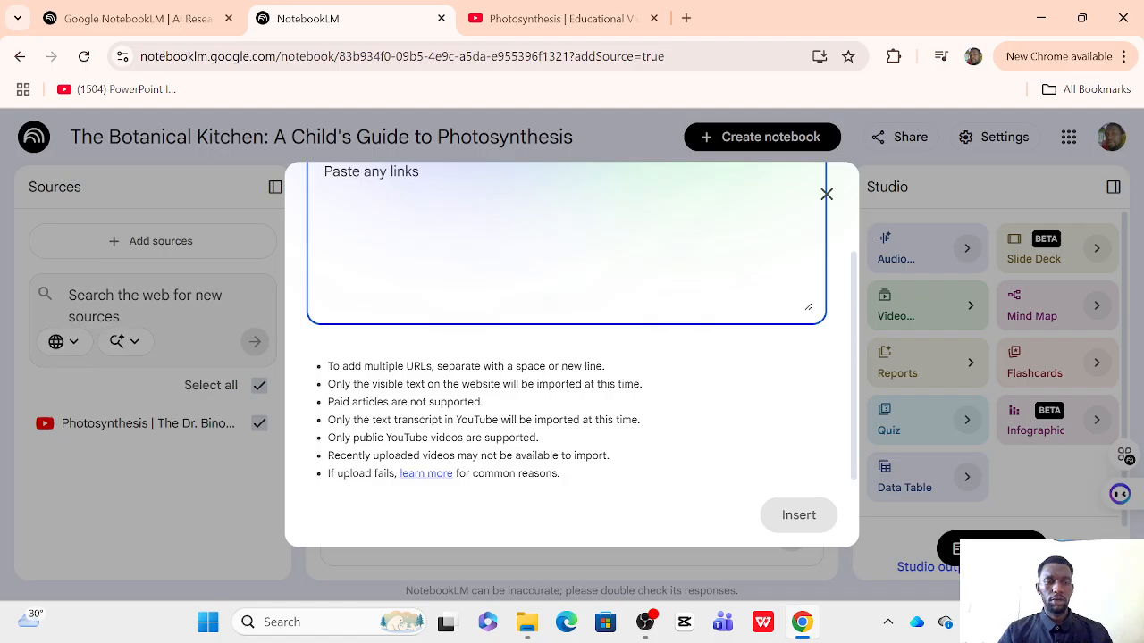
{"action": "key", "text": "ctrl+v"}
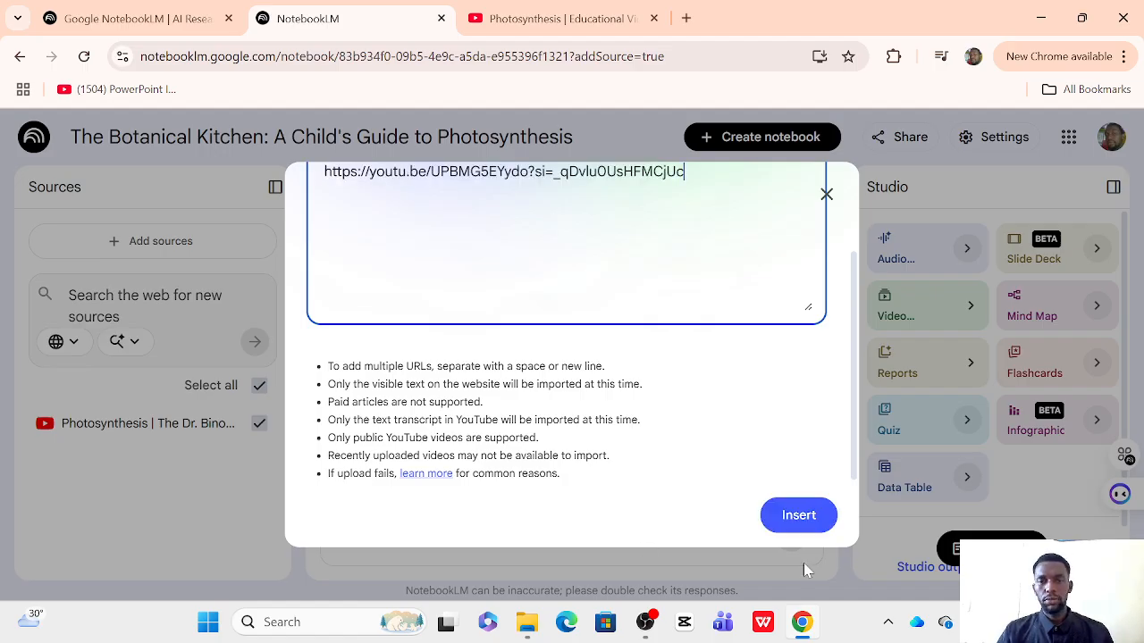
{"action": "left_click", "coordinate": [809, 518]}
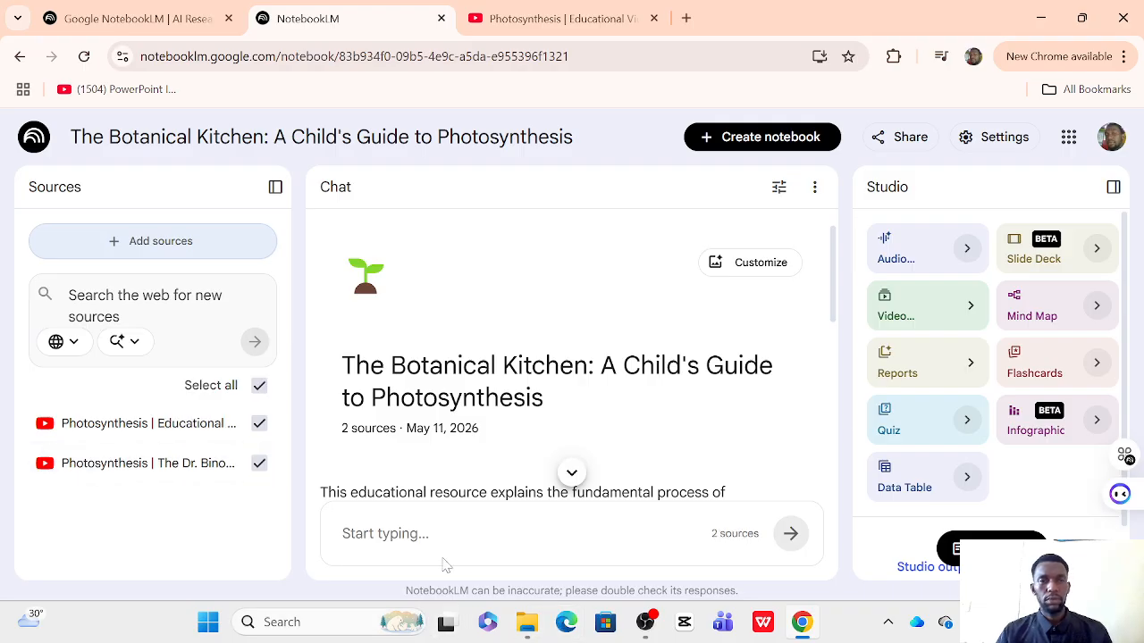
- Return to the YouTube search results, open the Elearnin video "Photosynthesis in plants - Biology basics for children", and pause it
{"action": "left_click", "coordinate": [581, 19]}
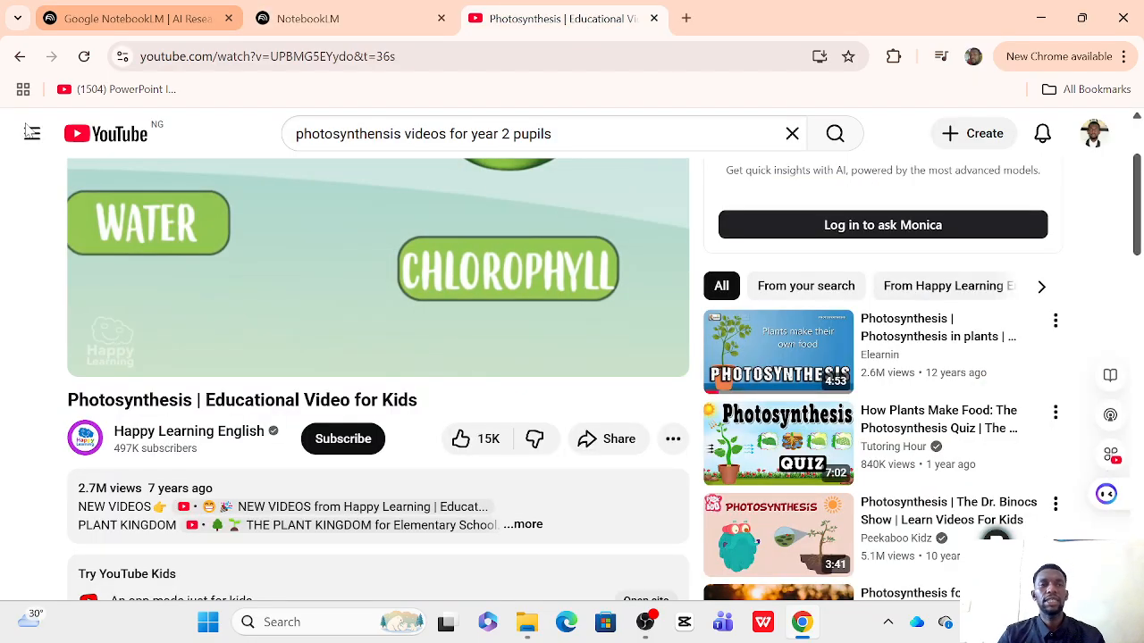
{"action": "left_click", "coordinate": [20, 56]}
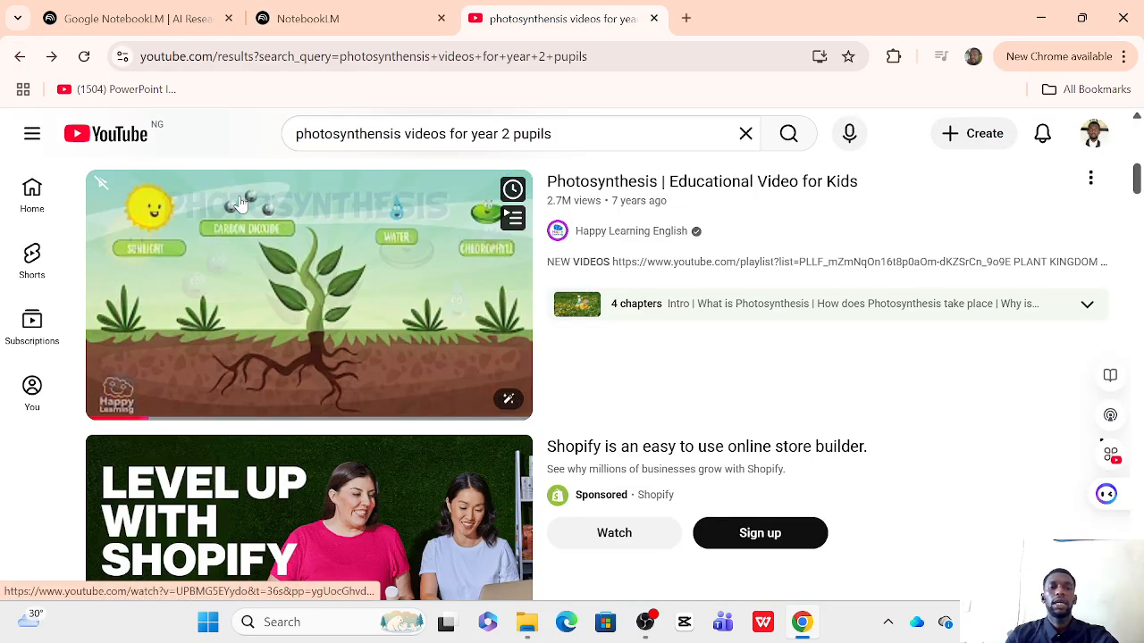
{"action": "scroll", "coordinate": [284, 386], "scroll_direction": "down", "scroll_amount": 6}
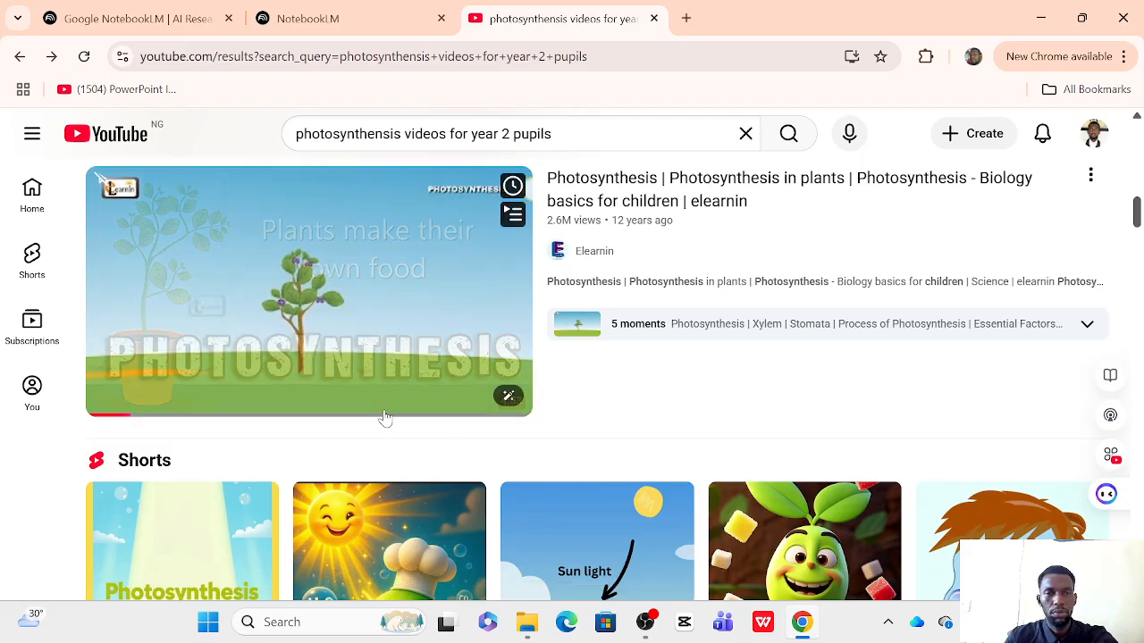
{"action": "left_click", "coordinate": [357, 374]}
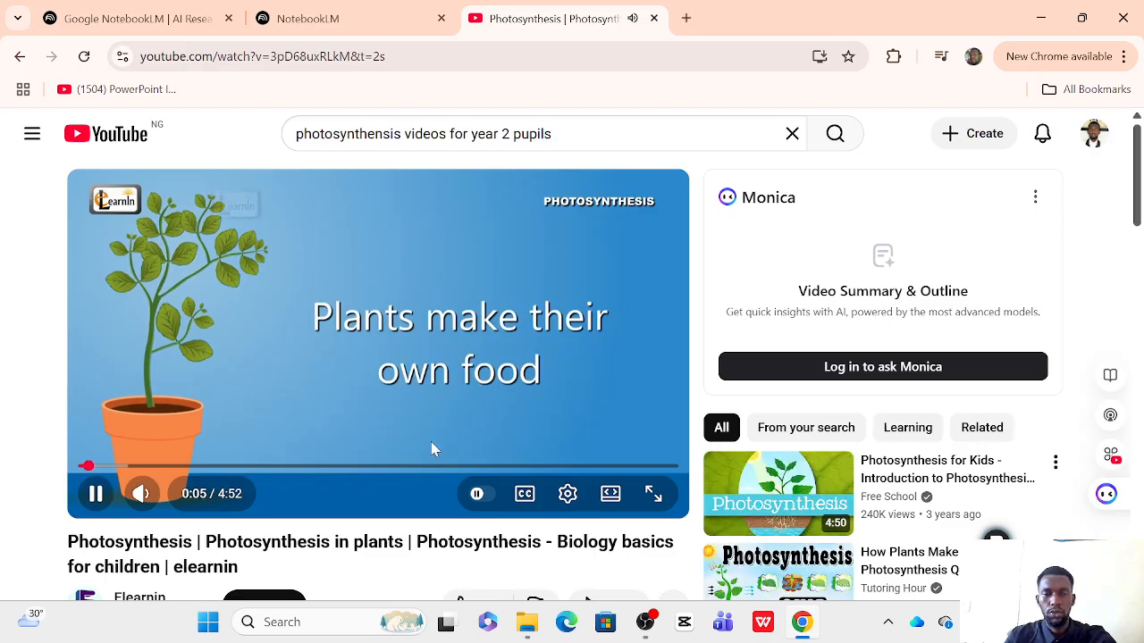
{"action": "left_click", "coordinate": [96, 503]}
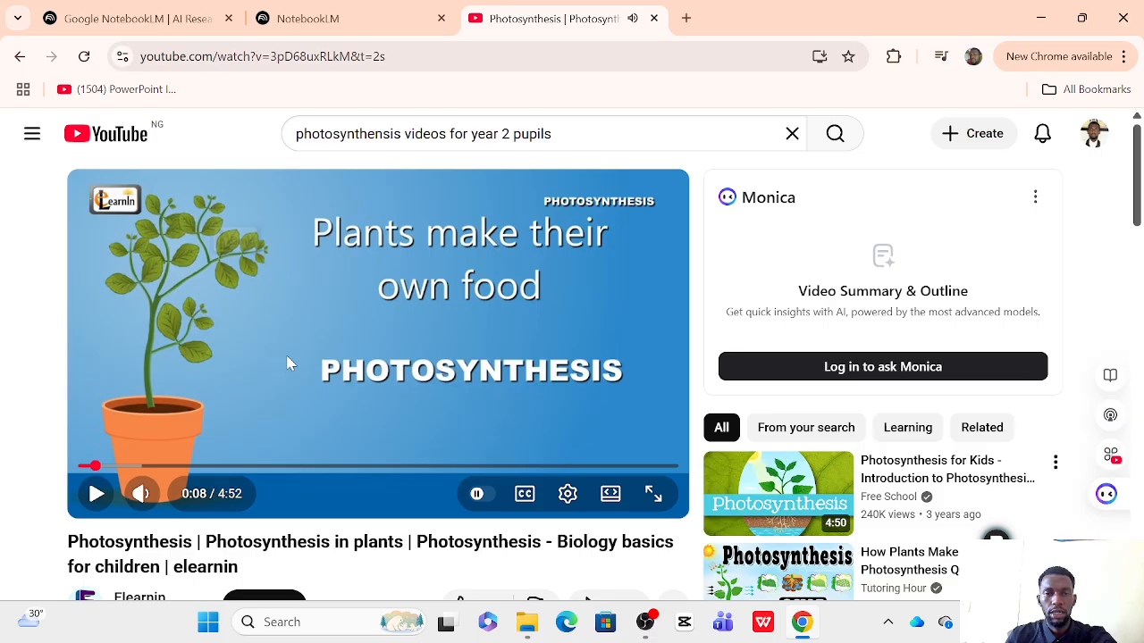
- Copy the share link of the Elearnin photosynthesis video
{"action": "scroll", "coordinate": [288, 362], "scroll_direction": "down", "scroll_amount": 3}
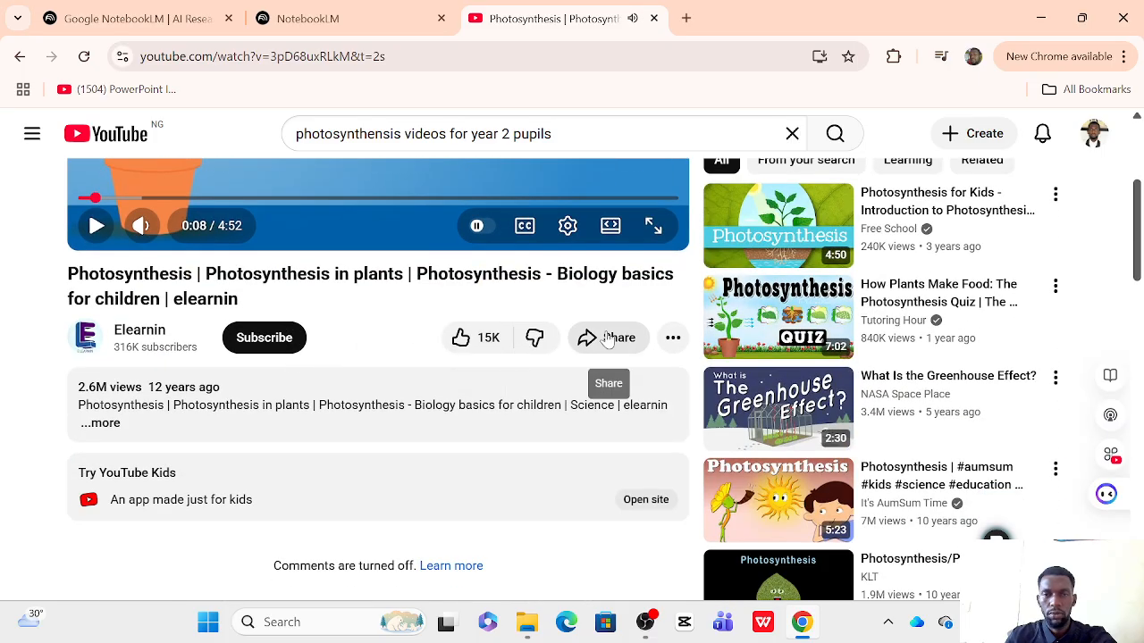
{"action": "left_click", "coordinate": [607, 339]}
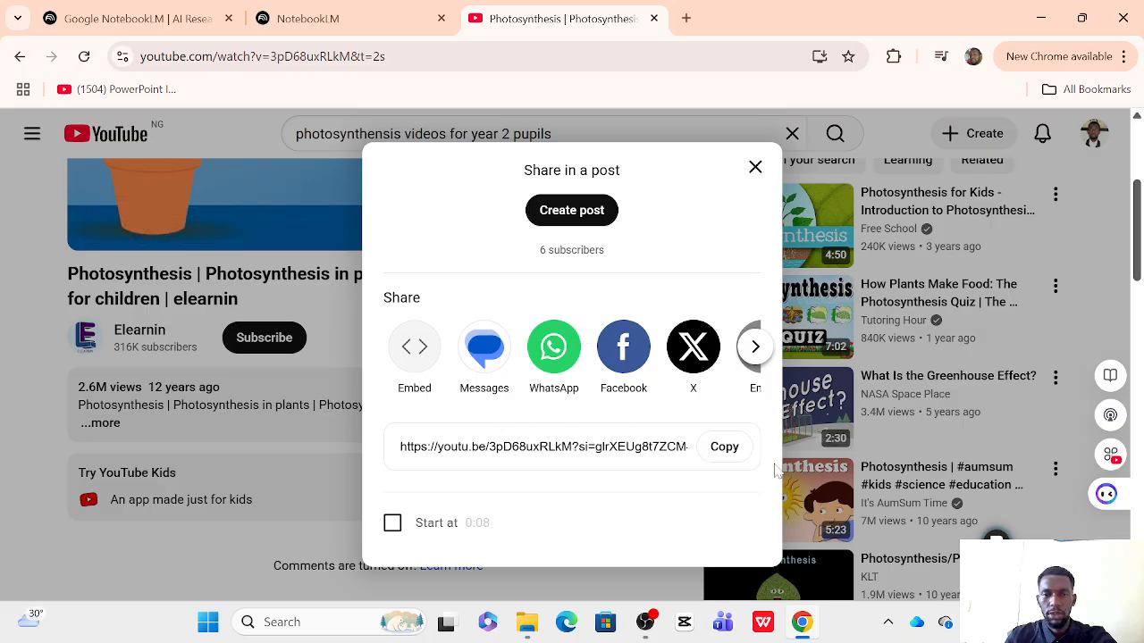
{"action": "left_click", "coordinate": [724, 457]}
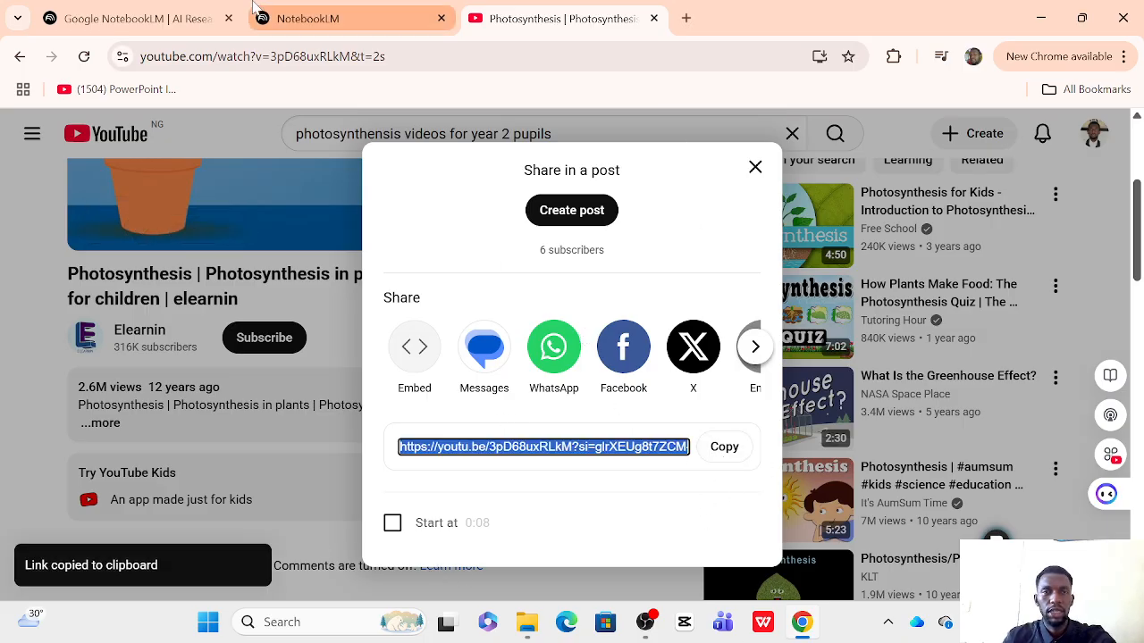
- Switch back to NotebookLM and insert the Elearnin video link as a website source
{"action": "left_click", "coordinate": [302, 23]}
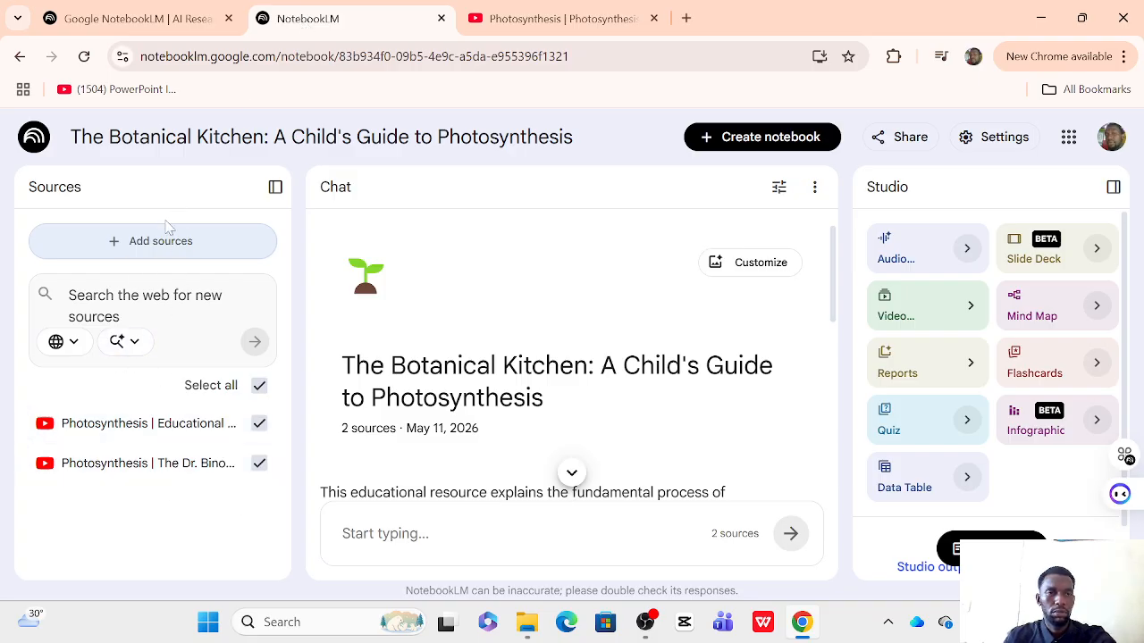
{"action": "left_click", "coordinate": [166, 247]}
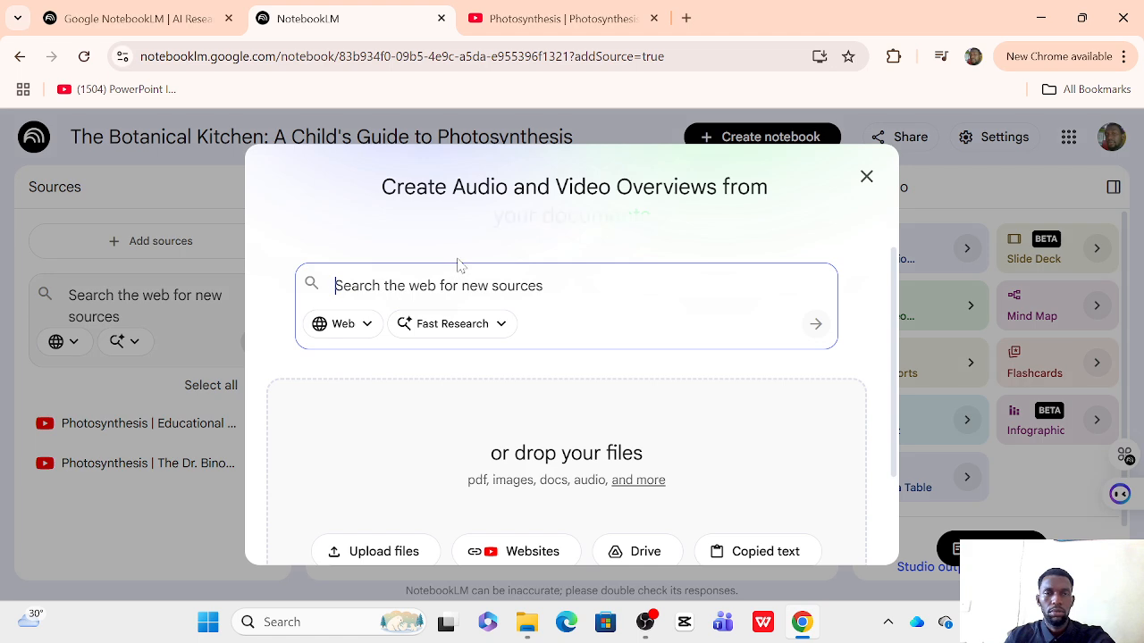
{"action": "left_click", "coordinate": [520, 551]}
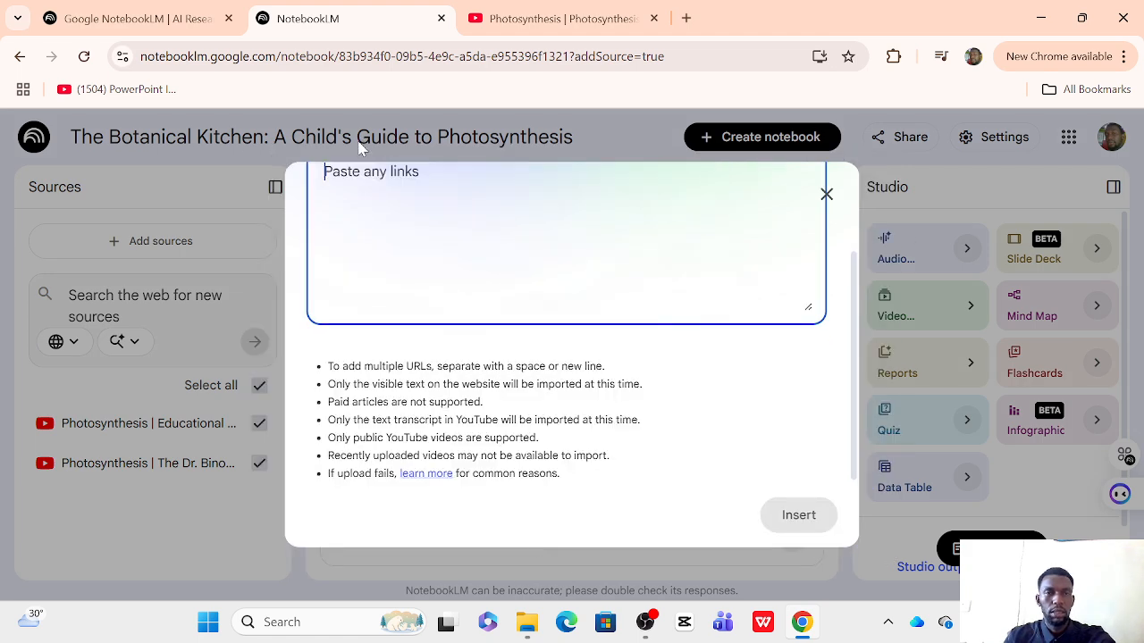
{"action": "key", "text": "ctrl+v"}
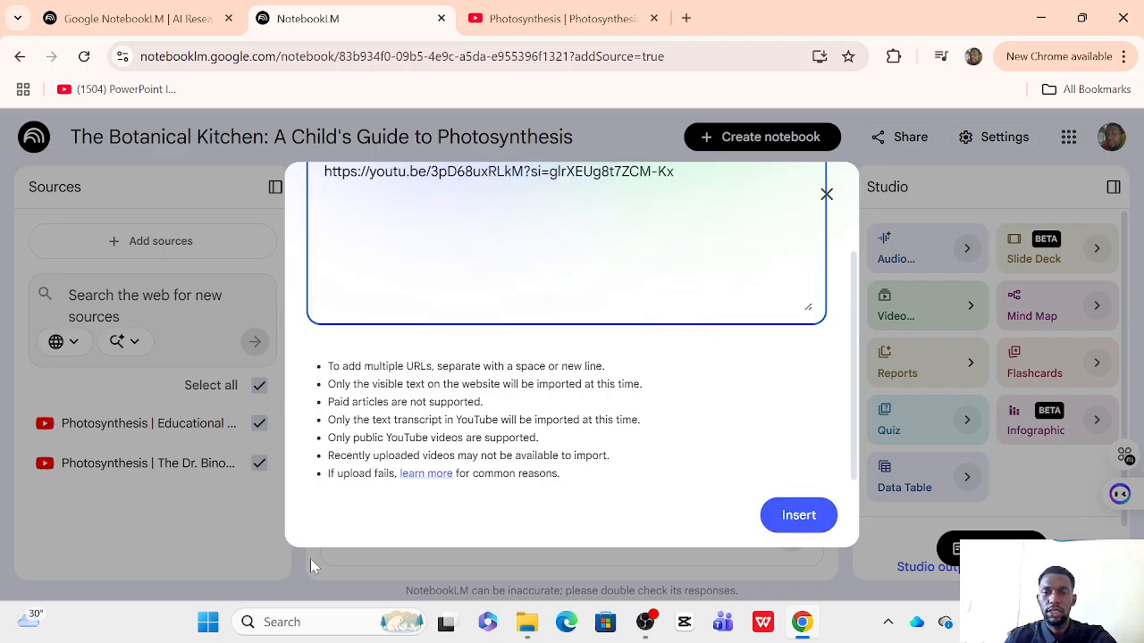
{"action": "left_click", "coordinate": [785, 518]}
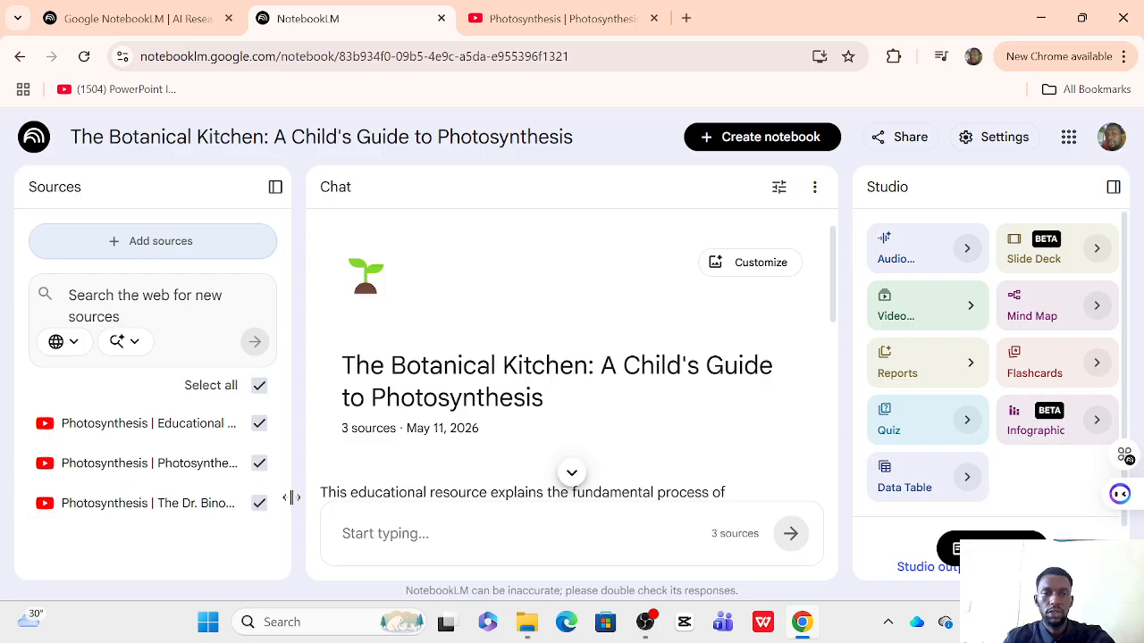
- Open ChatGPT in a new tab and submit the prompt "write a note for a year 2 pupil on the topic photosynthensiss. use simple language"
{"action": "left_click", "coordinate": [156, 240]}
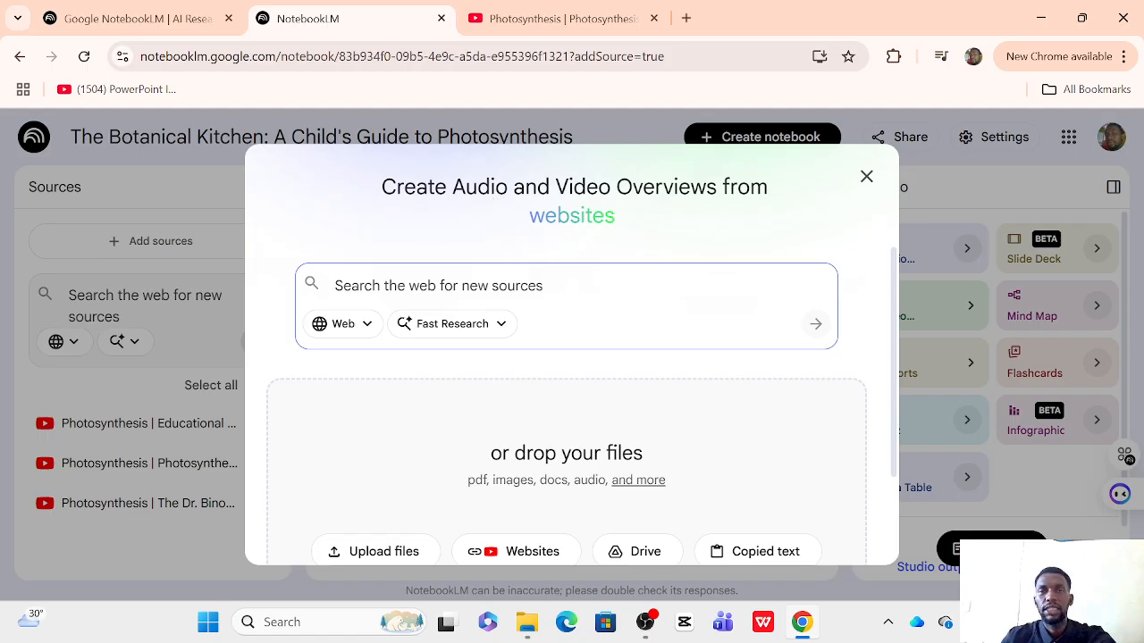
{"action": "left_click", "coordinate": [687, 18]}
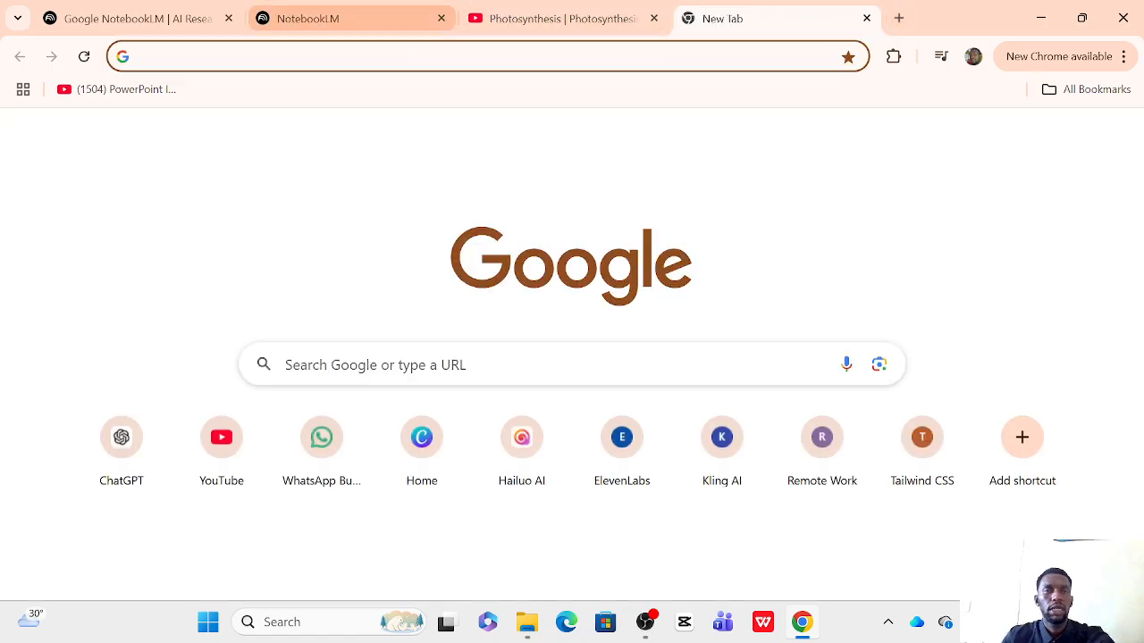
{"action": "left_click", "coordinate": [123, 446]}
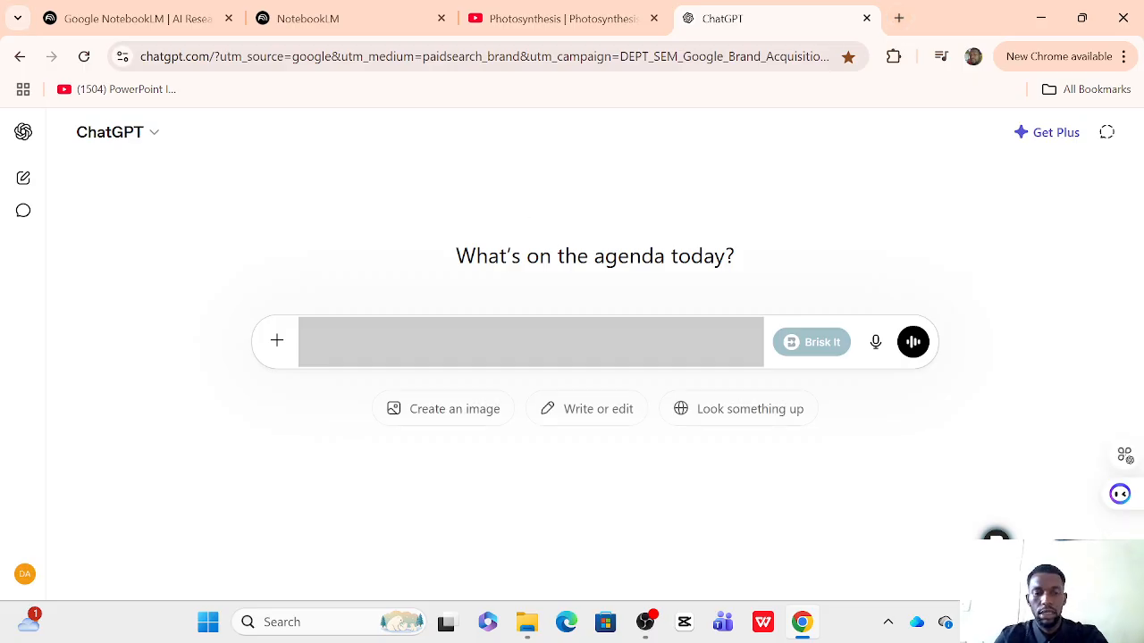
{"action": "type", "text": "w"}
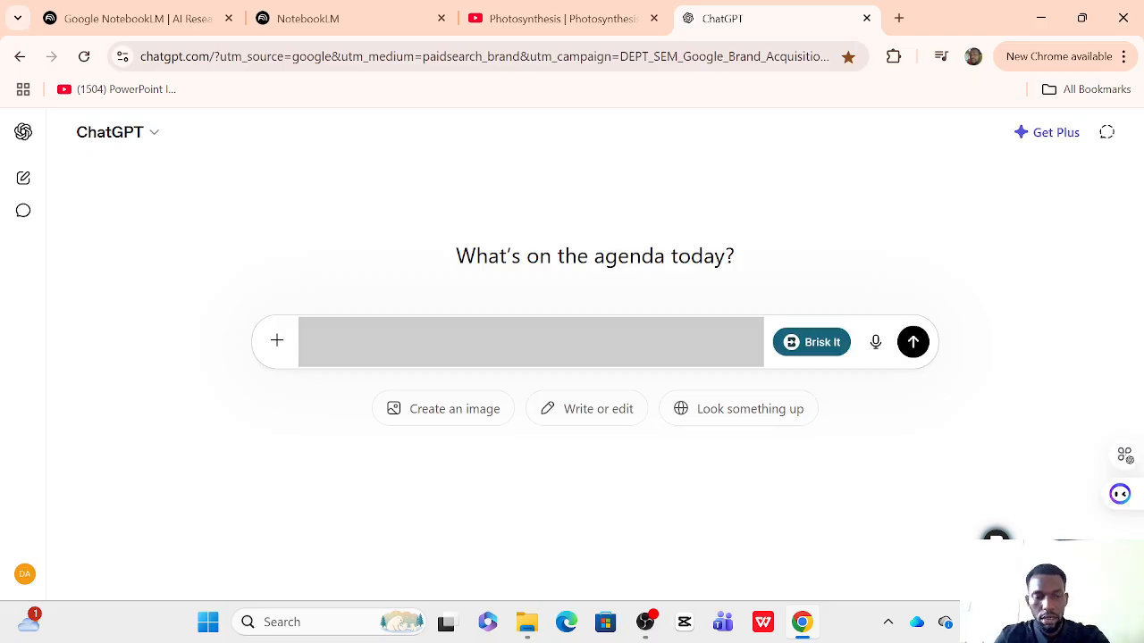
{"action": "type", "text": "rite a"}
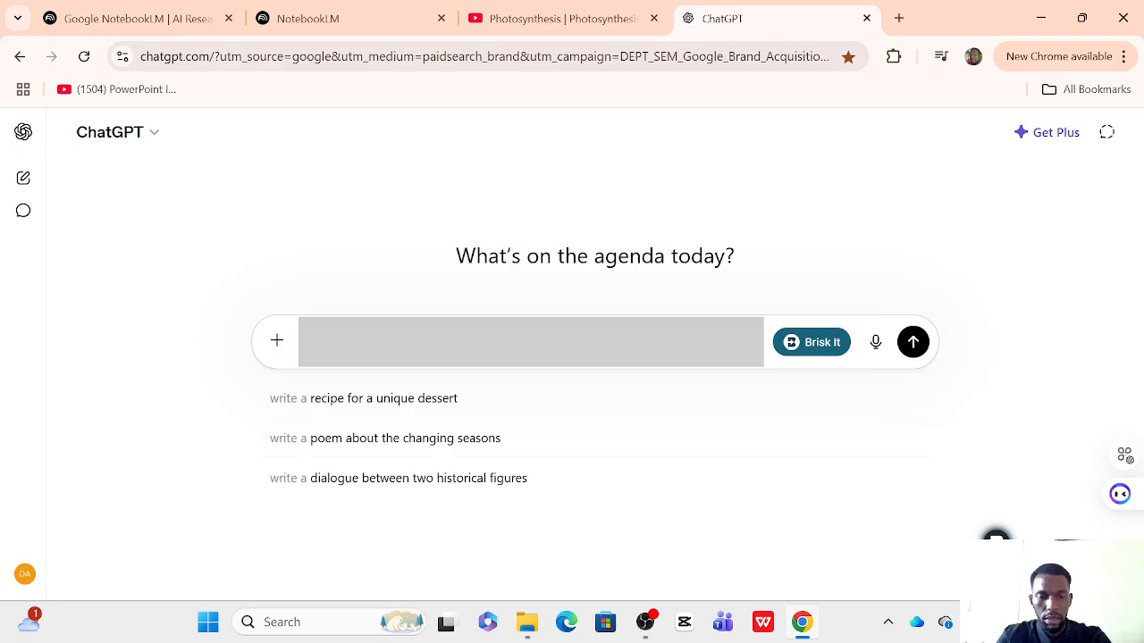
{"action": "type", "text": " l"}
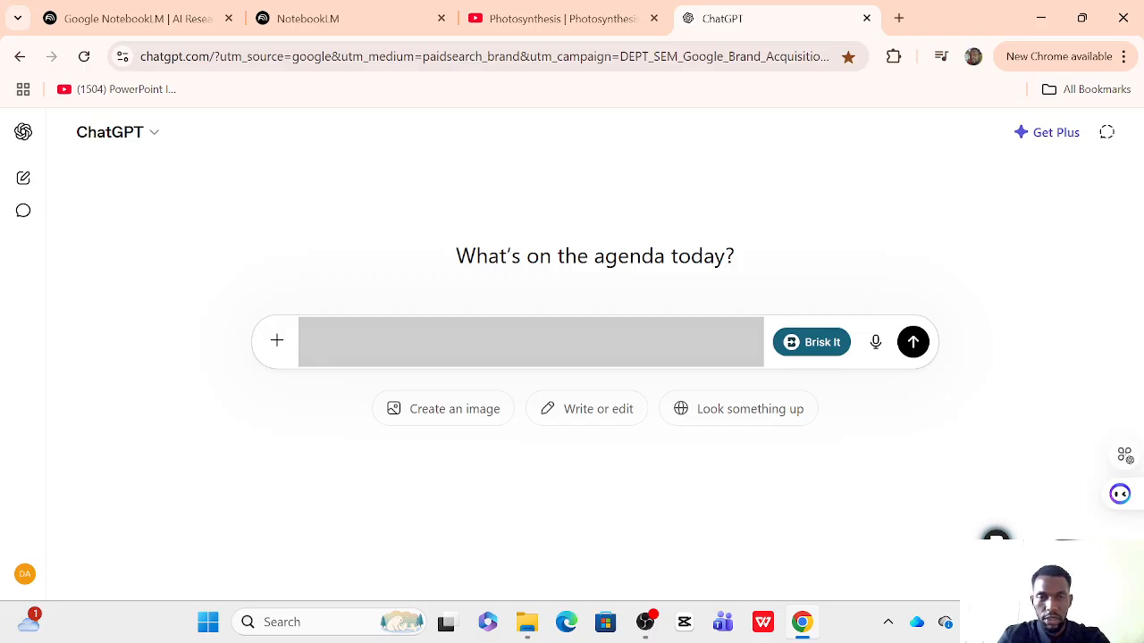
{"action": "key", "text": "ctrl+v"}
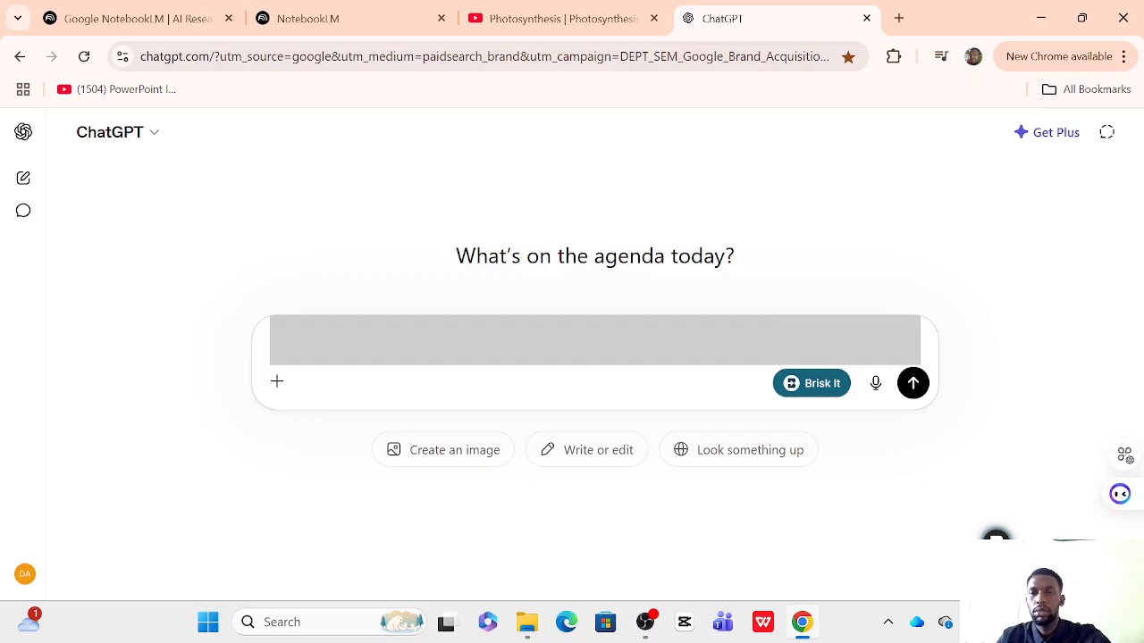
{"action": "left_click", "coordinate": [912, 383]}
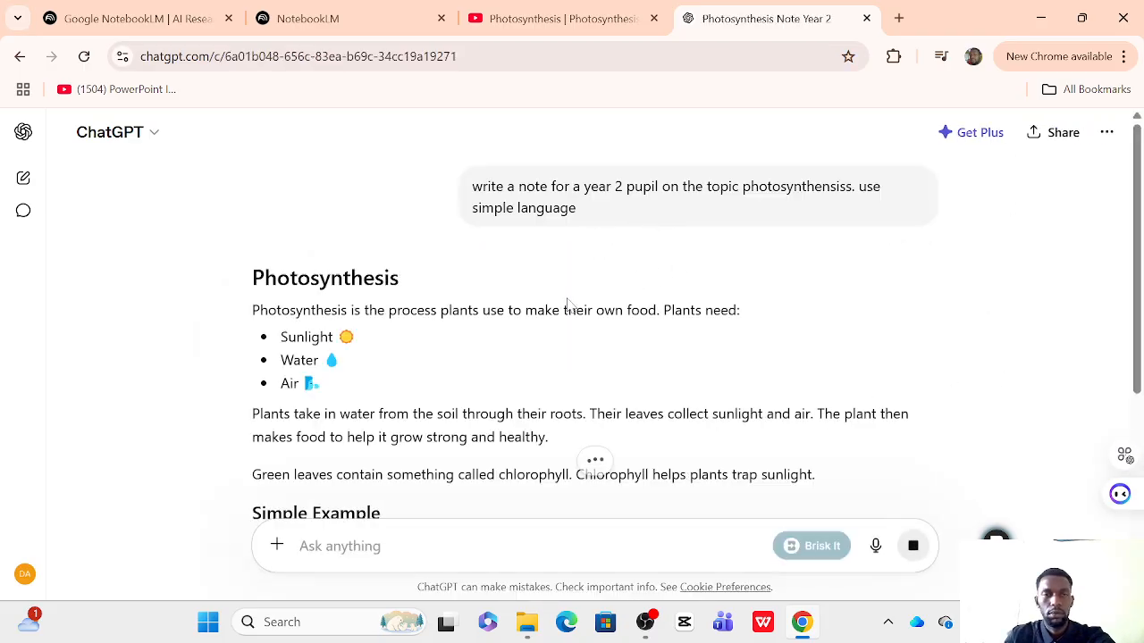
- Read through the generated photosynthesis note in ChatGPT and copy the whole response
{"action": "scroll", "coordinate": [574, 322], "scroll_direction": "down", "scroll_amount": 3}
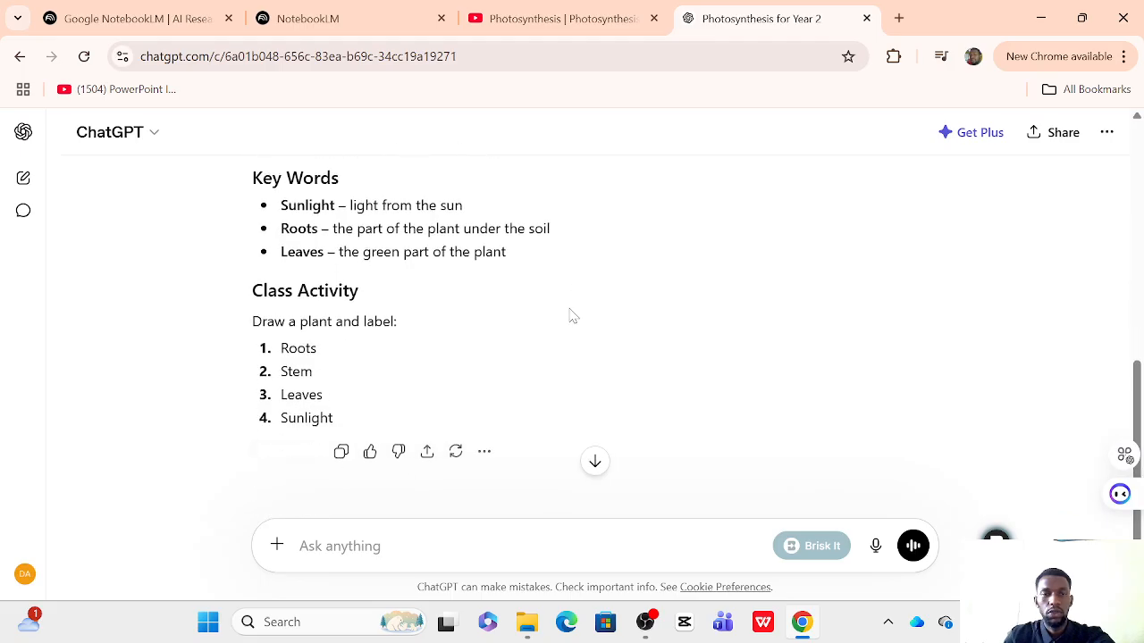
{"action": "scroll", "coordinate": [501, 286], "scroll_direction": "up", "scroll_amount": 10}
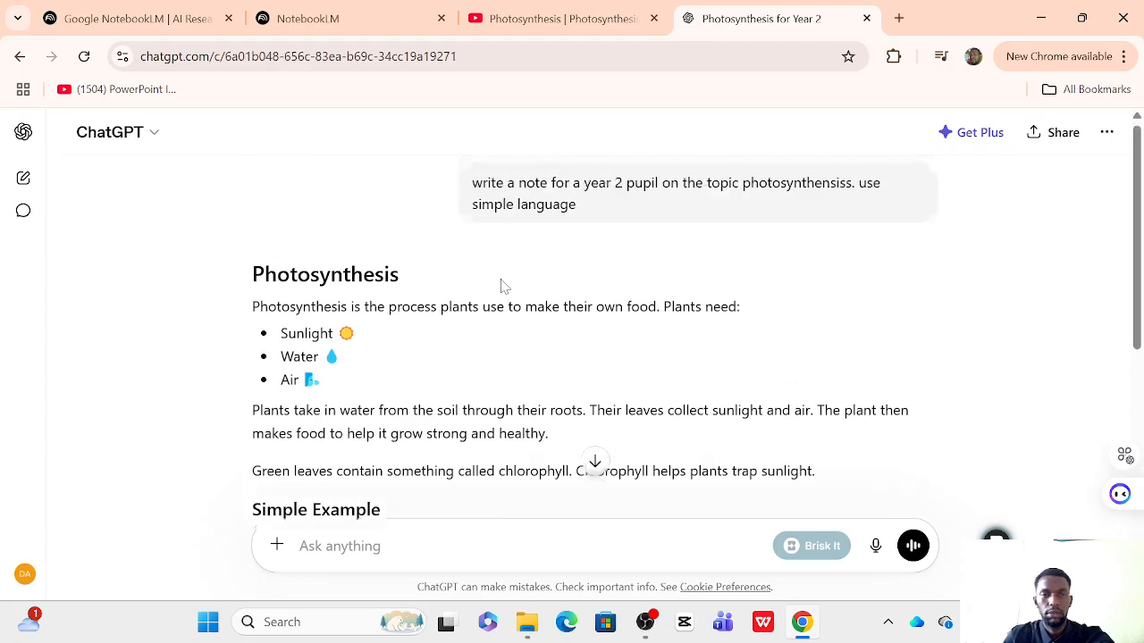
{"action": "scroll", "coordinate": [532, 249], "scroll_direction": "down", "scroll_amount": 2}
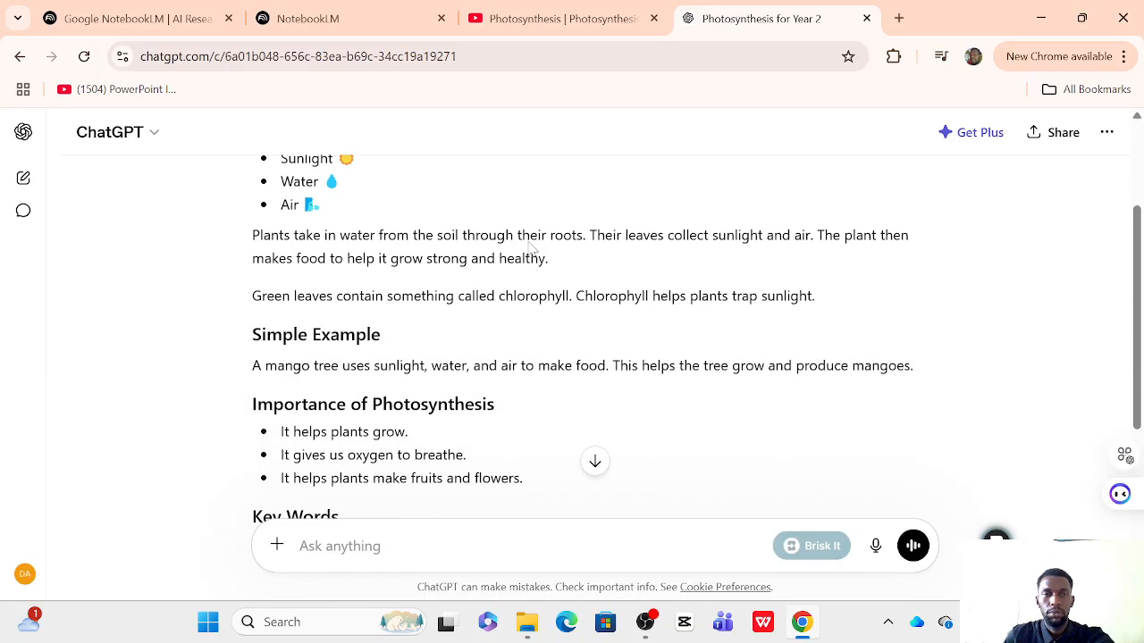
{"action": "scroll", "coordinate": [508, 229], "scroll_direction": "up", "scroll_amount": 2}
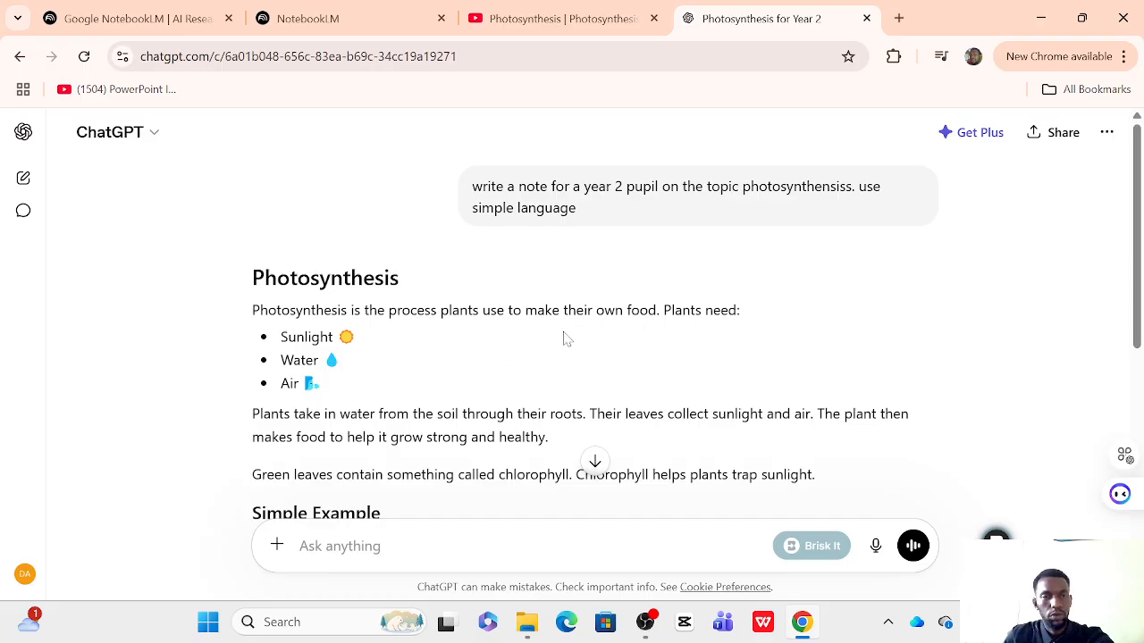
{"action": "scroll", "coordinate": [563, 338], "scroll_direction": "down", "scroll_amount": 6}
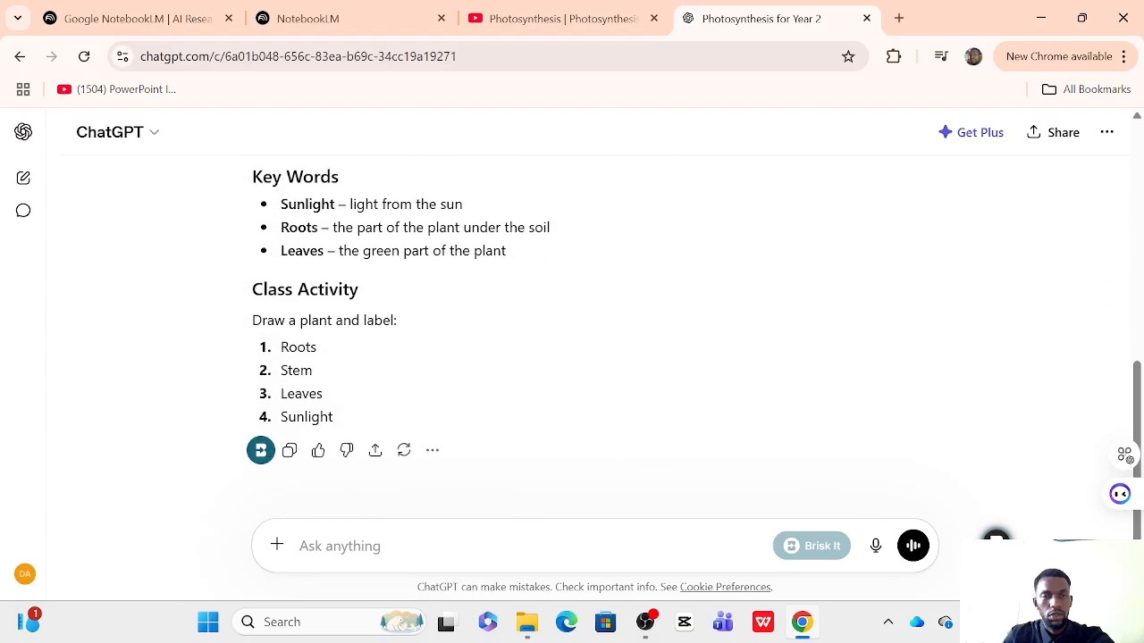
{"action": "left_click", "coordinate": [288, 452]}
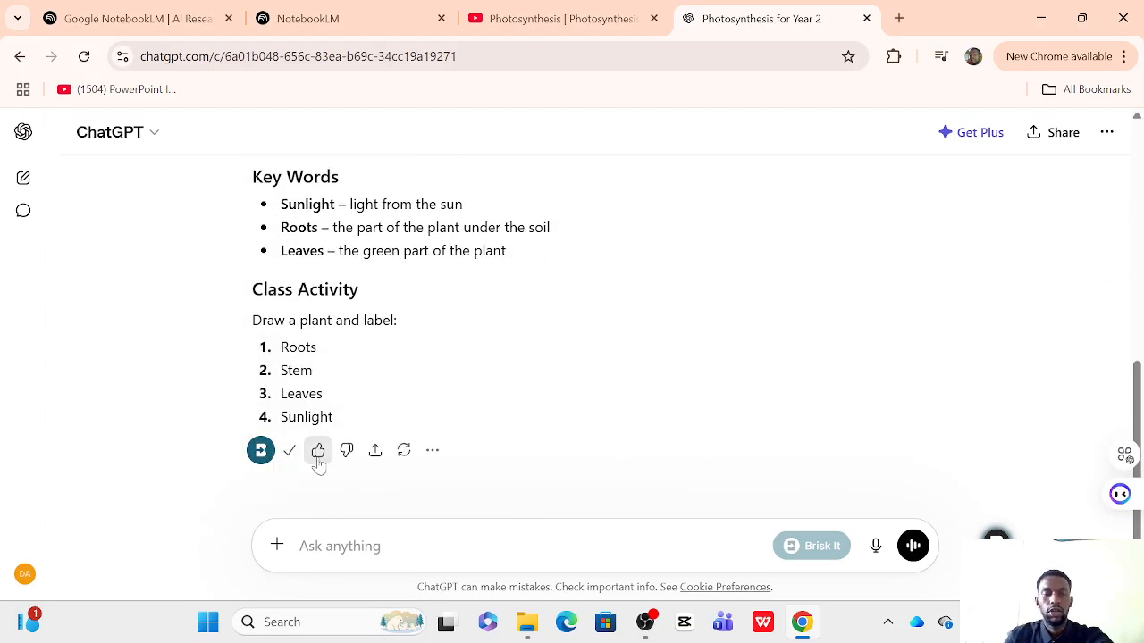
- Switch back to NotebookLM and insert the copied ChatGPT note as a copied-text source
{"action": "left_click", "coordinate": [307, 20]}
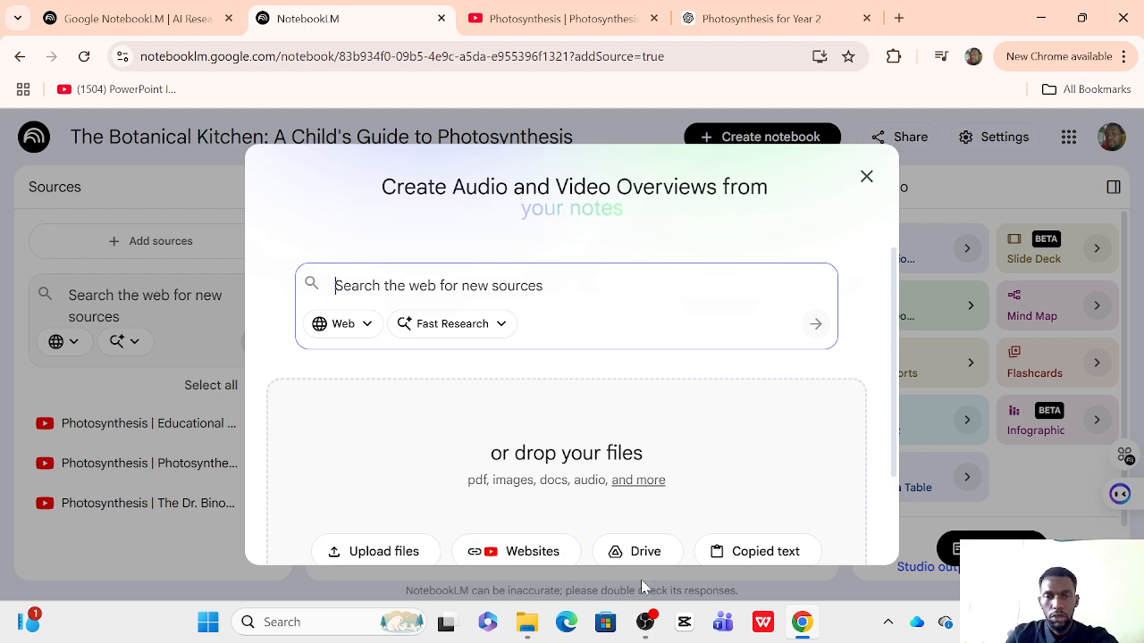
{"action": "left_click", "coordinate": [764, 553]}
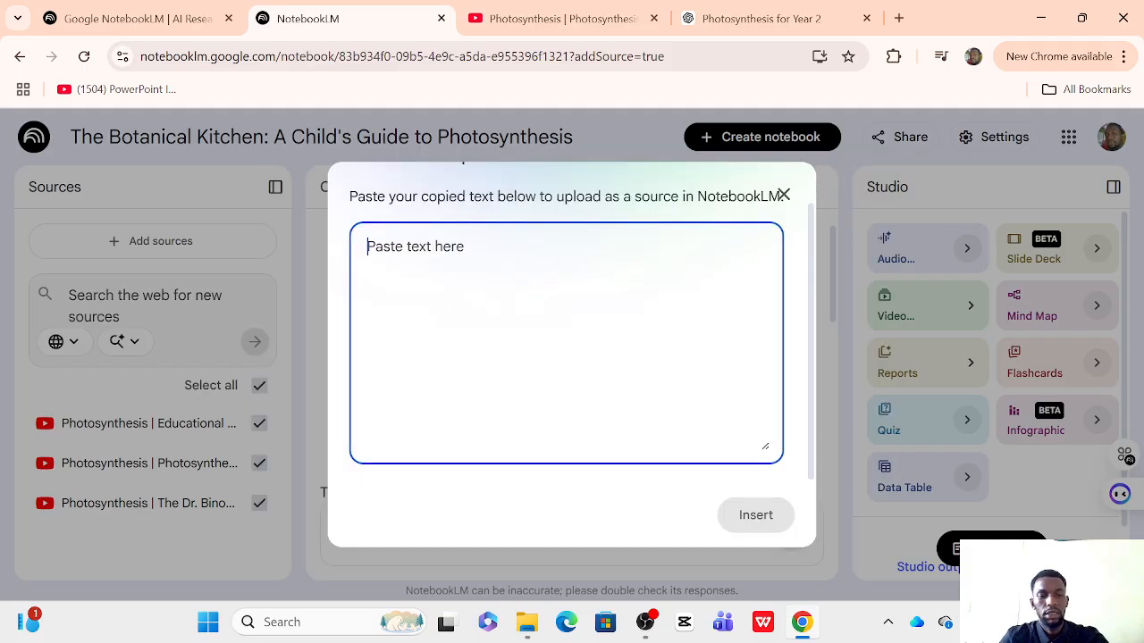
{"action": "key", "text": "ctrl+v"}
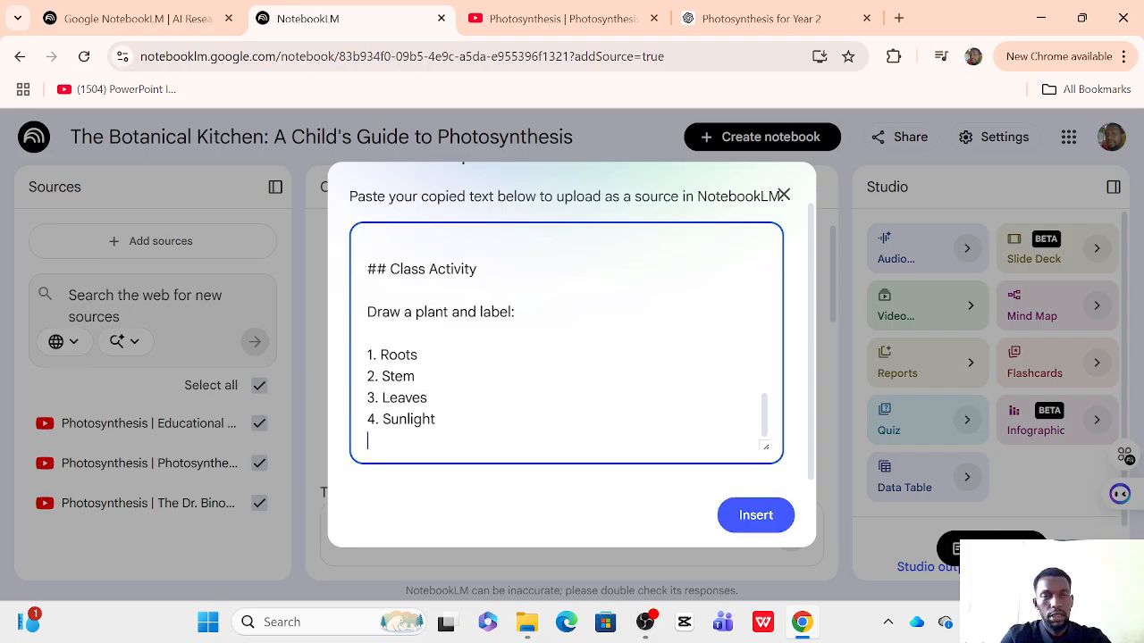
{"action": "left_click", "coordinate": [755, 516]}
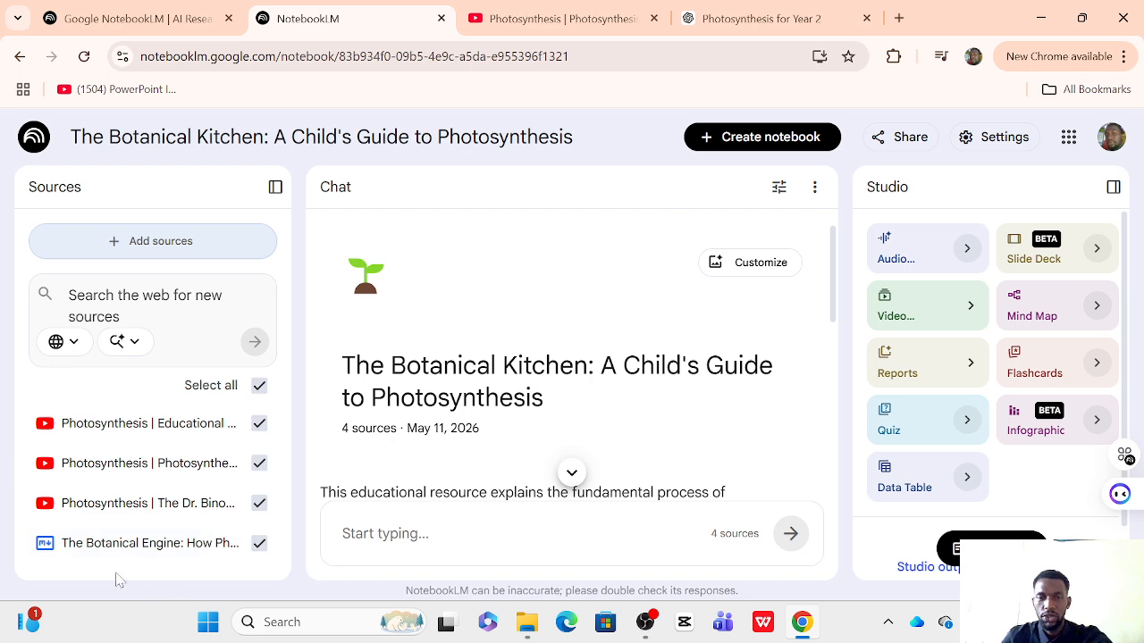
- Start adding another source to the notebook and open the website link entry
{"action": "left_click", "coordinate": [134, 240]}
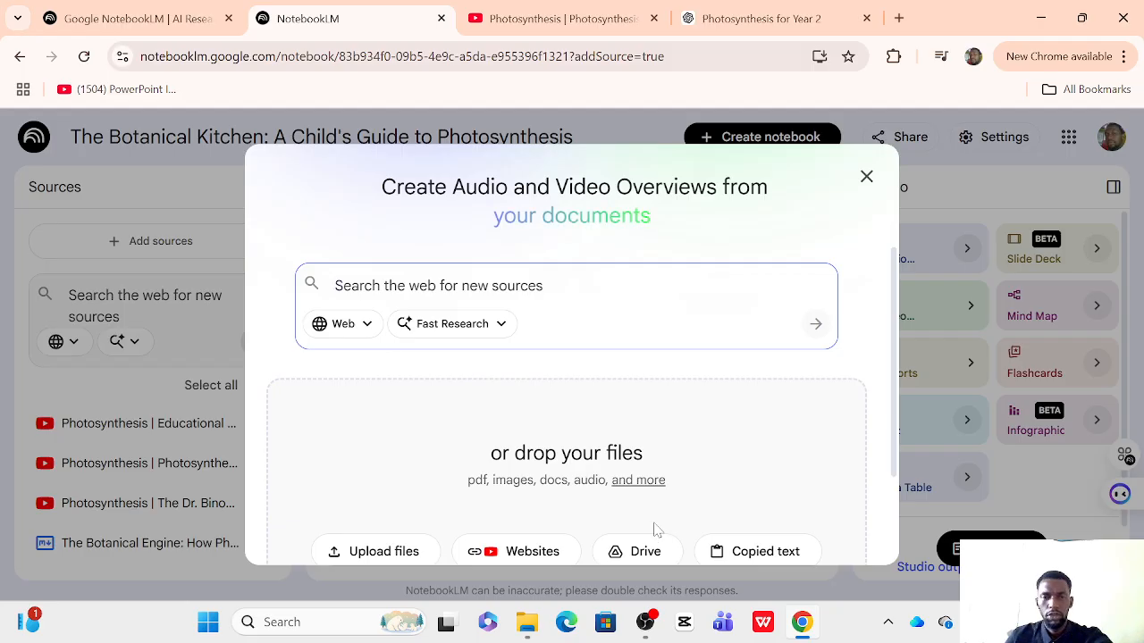
{"action": "scroll", "coordinate": [655, 530], "scroll_direction": "down", "scroll_amount": 2}
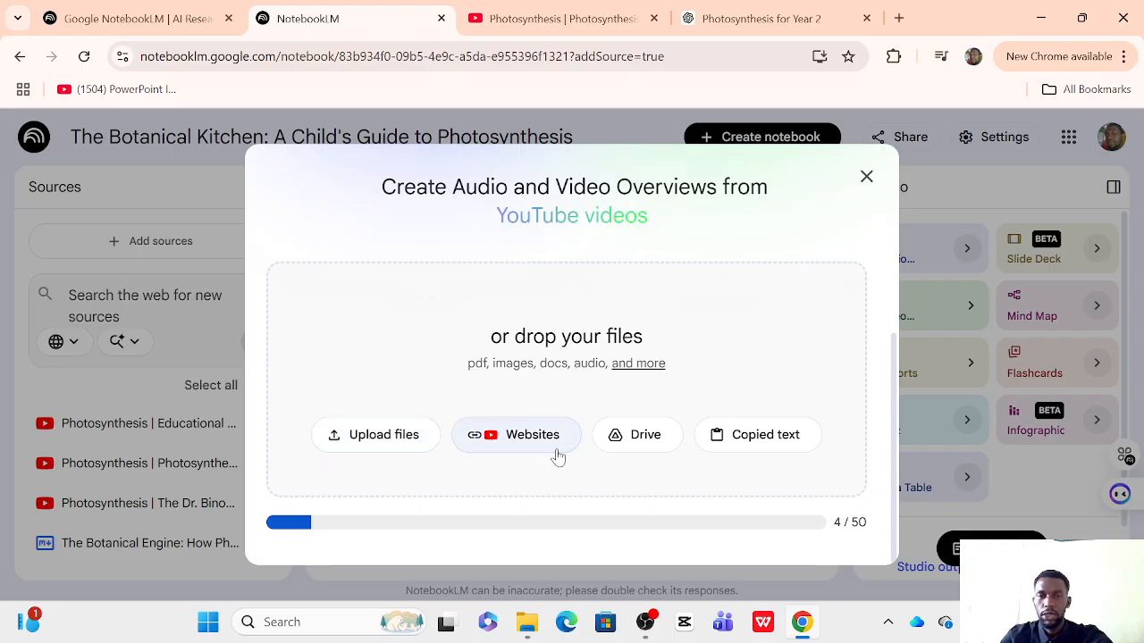
{"action": "left_click", "coordinate": [517, 444]}
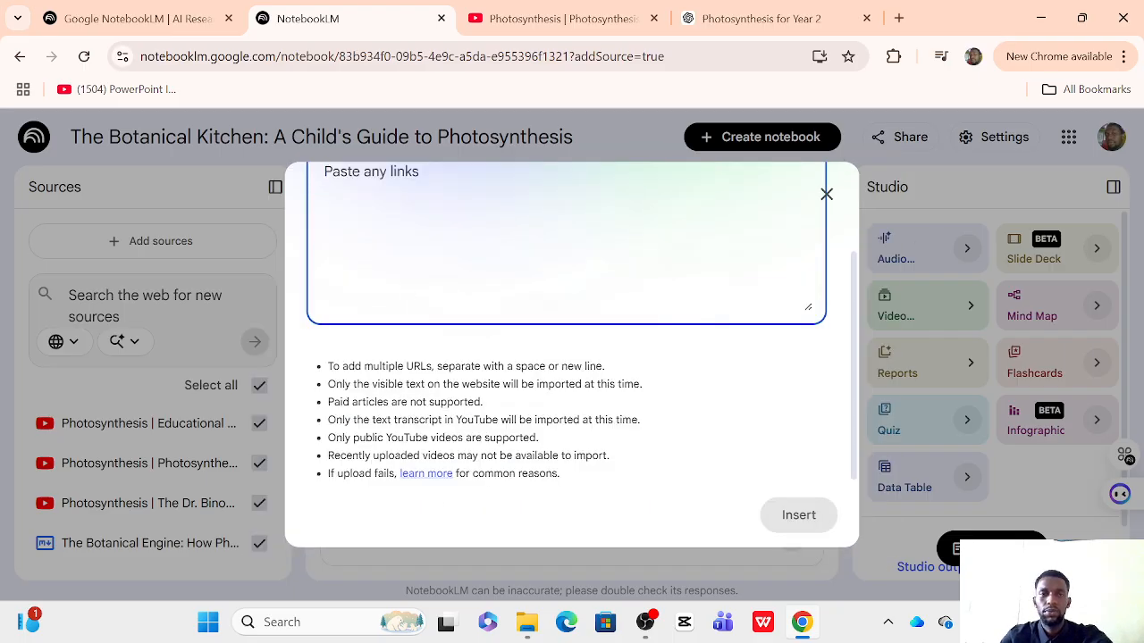
- Search Google for "photosynthensis" in a new browser tab
{"action": "left_click", "coordinate": [898, 18]}
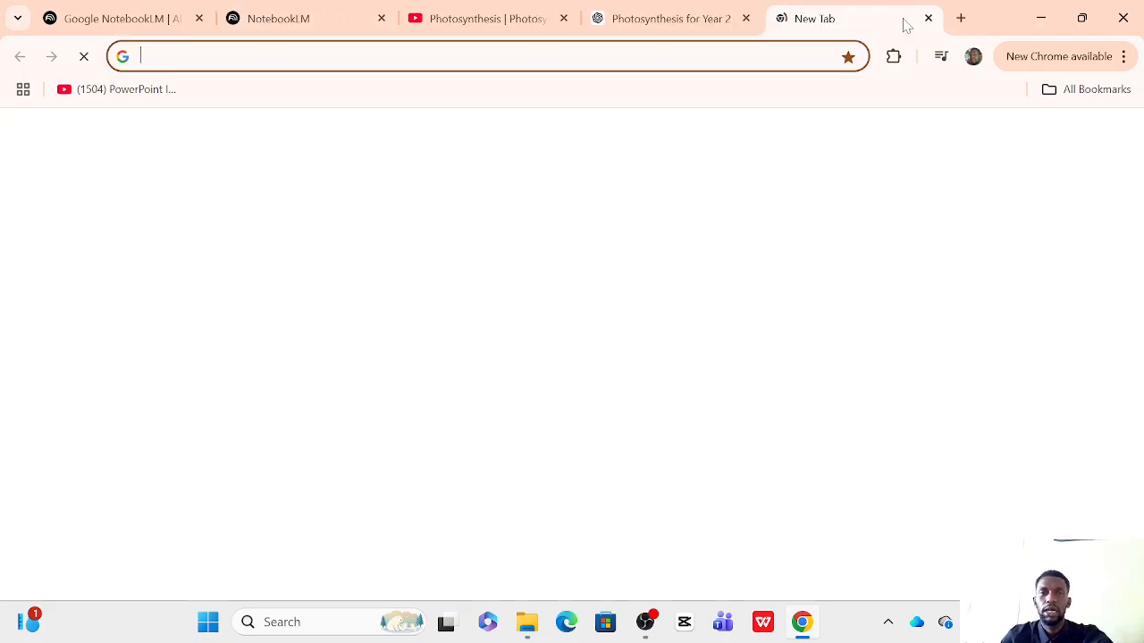
{"action": "left_click", "coordinate": [488, 57]}
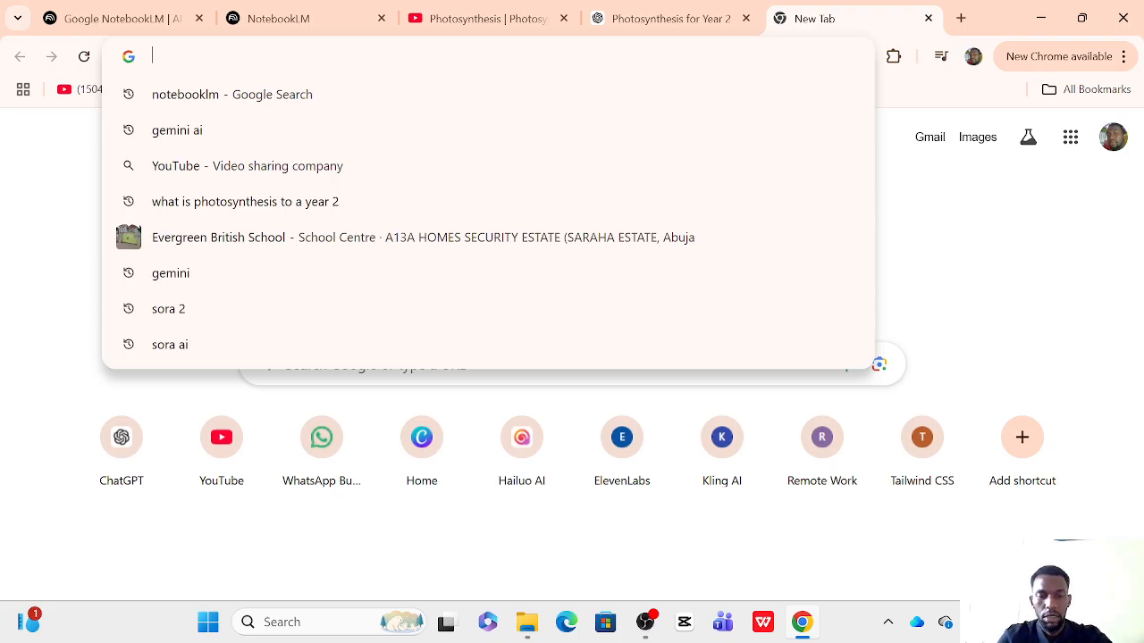
{"action": "type", "text": "pho"}
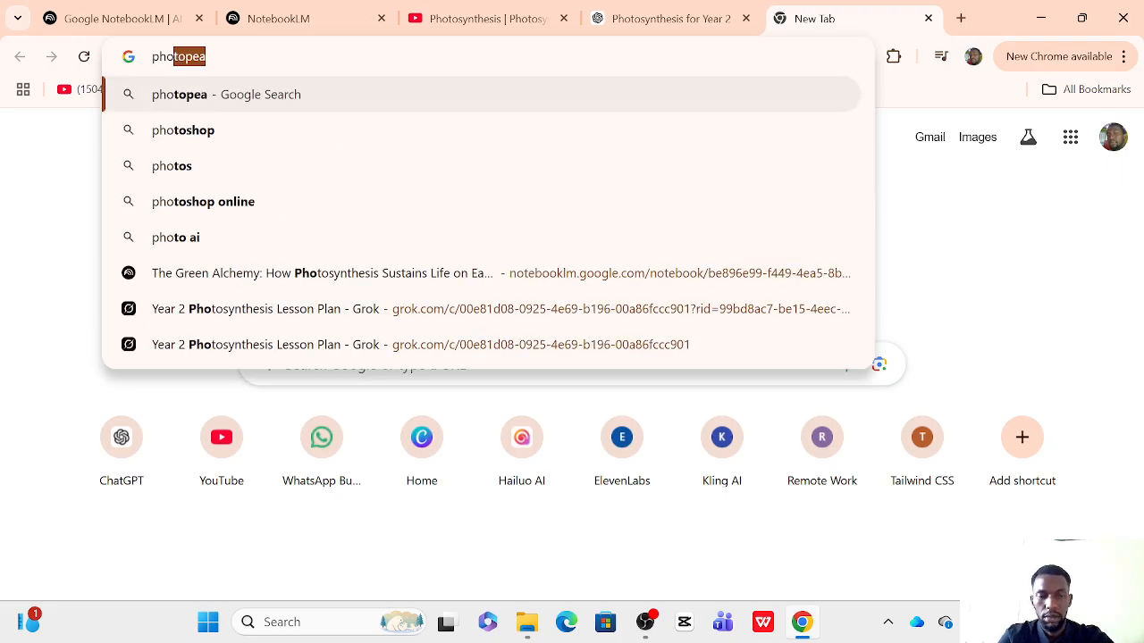
{"action": "type", "text": "tosynth"}
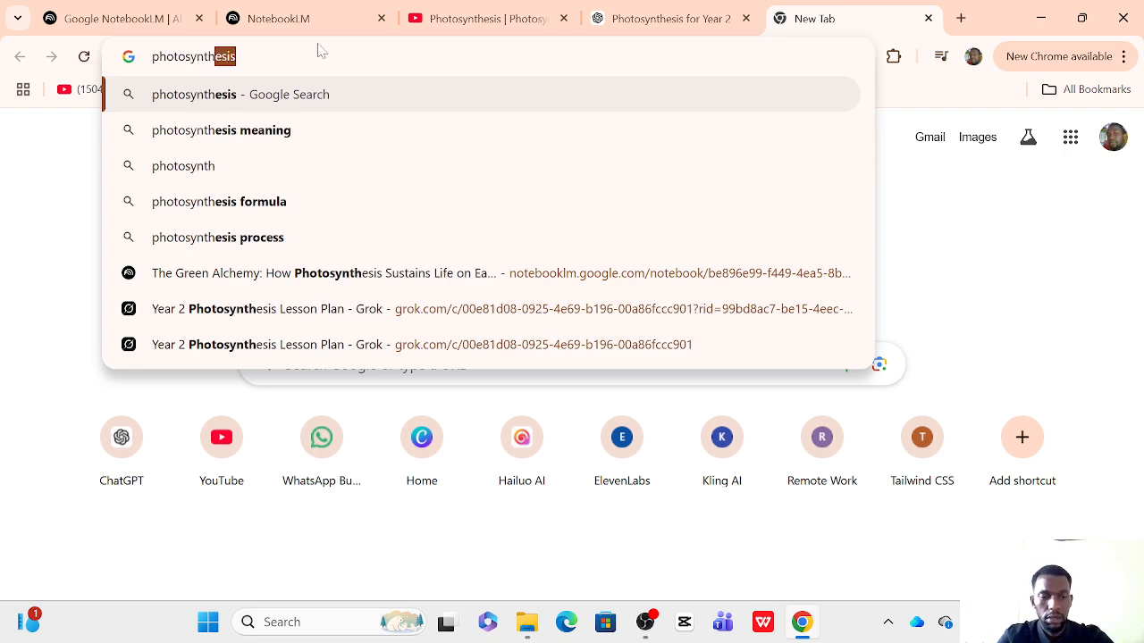
{"action": "type", "text": "ensis"}
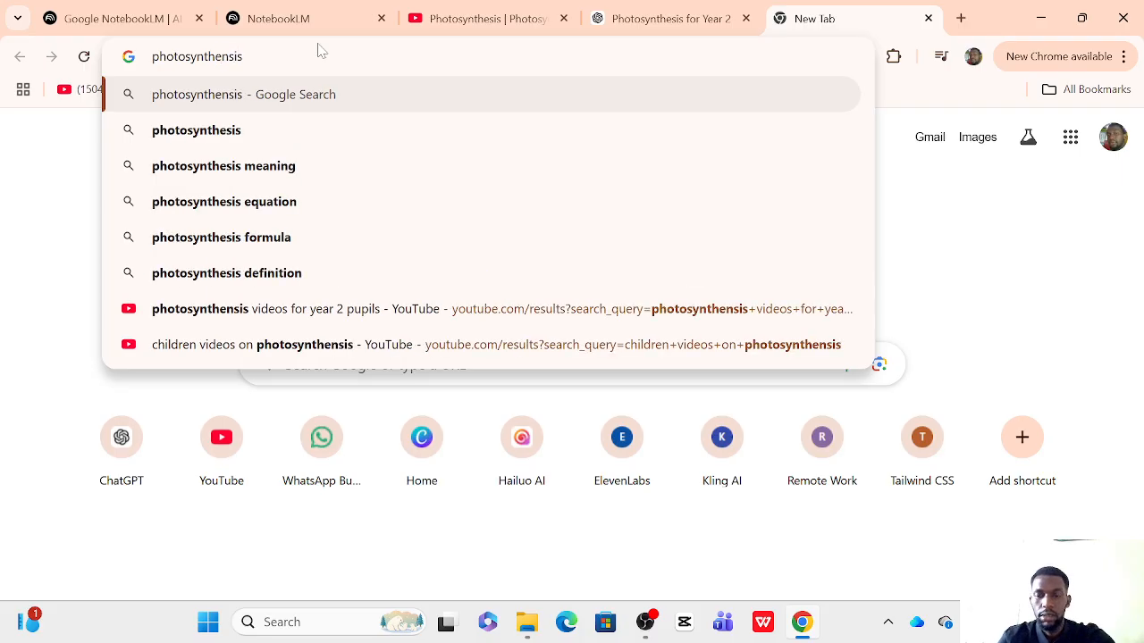
{"action": "key", "text": "Return"}
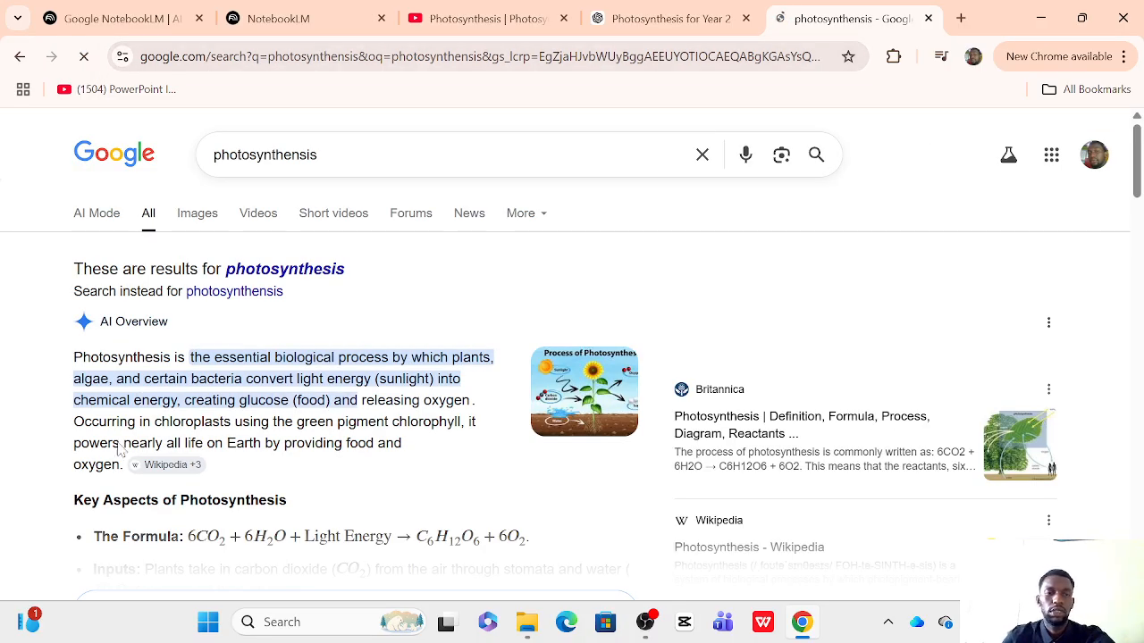
- Expand the AI Overview on photosynthesis and look through it and the search results
{"action": "scroll", "coordinate": [262, 308], "scroll_direction": "down", "scroll_amount": 3}
{"action": "scroll", "coordinate": [262, 309], "scroll_direction": "down", "scroll_amount": 1}
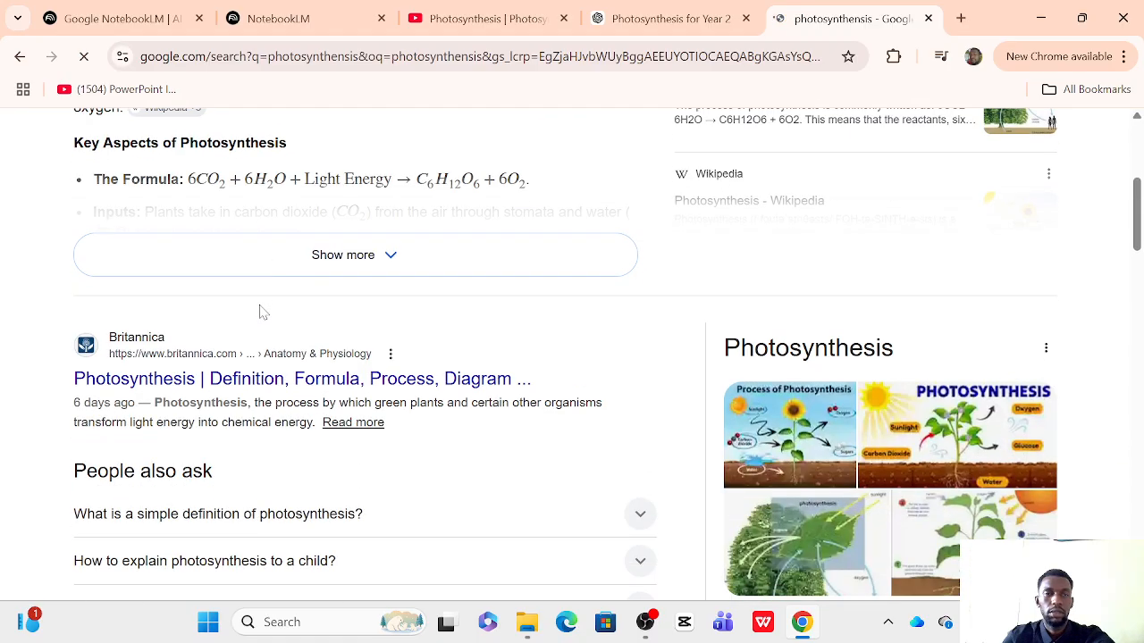
{"action": "left_click", "coordinate": [316, 261]}
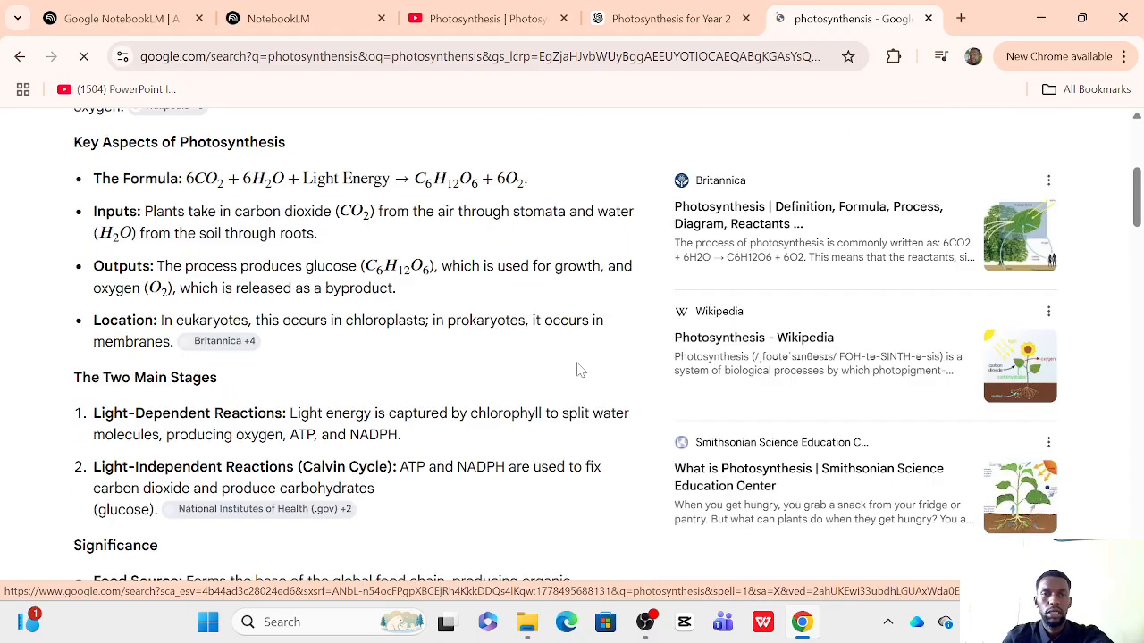
{"action": "scroll", "coordinate": [412, 313], "scroll_direction": "down", "scroll_amount": 5}
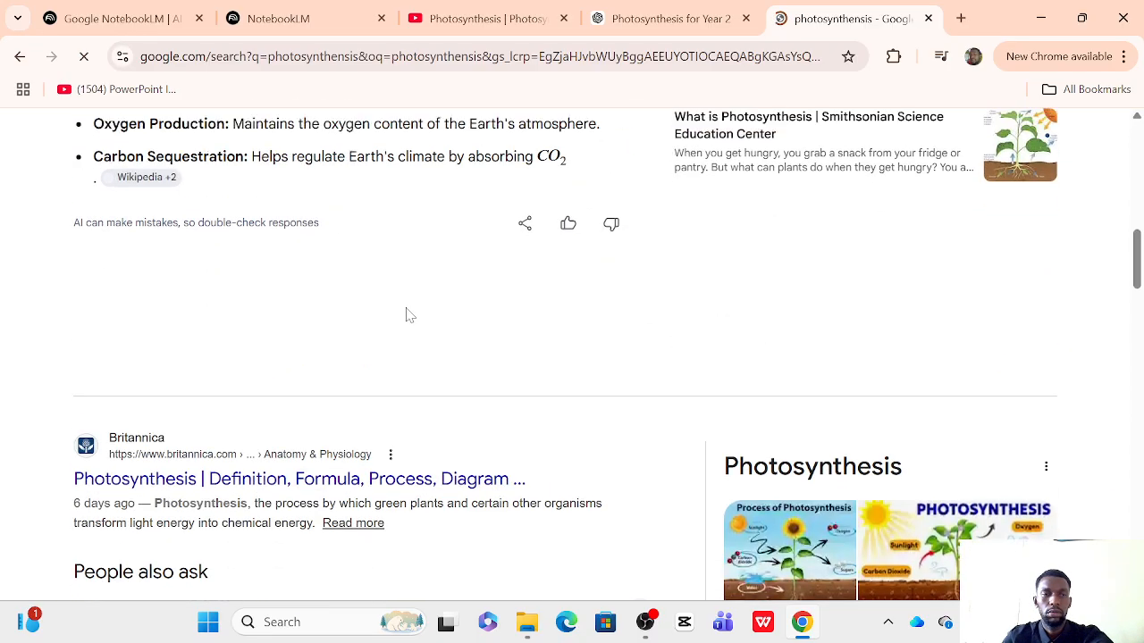
{"action": "scroll", "coordinate": [411, 314], "scroll_direction": "down", "scroll_amount": 5}
{"action": "scroll", "coordinate": [406, 315], "scroll_direction": "up", "scroll_amount": 10}
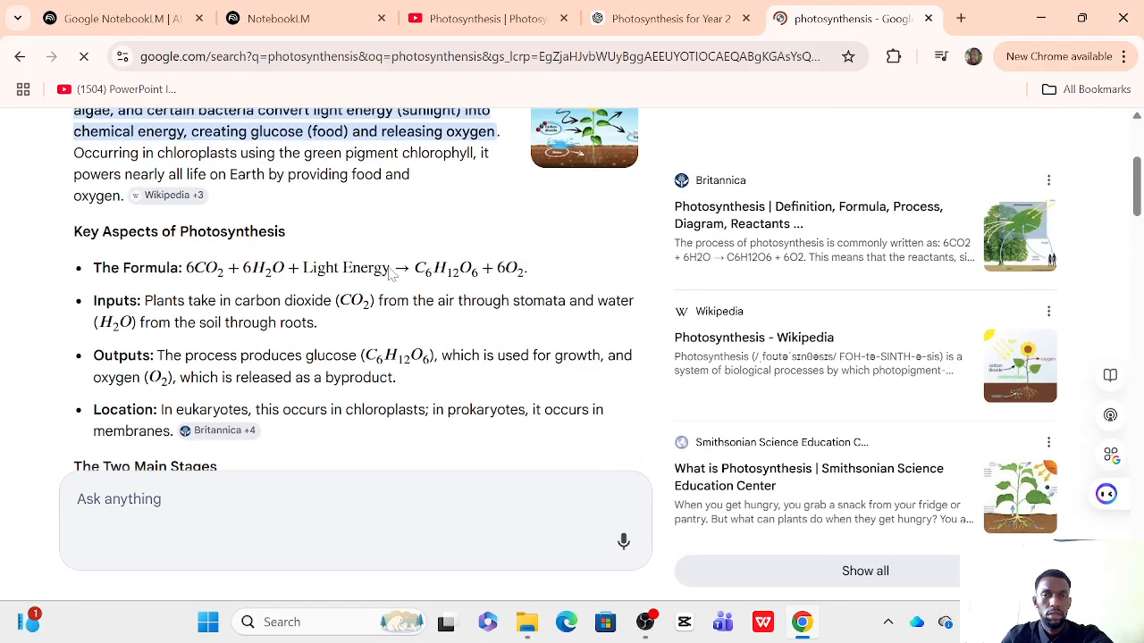
{"action": "scroll", "coordinate": [387, 273], "scroll_direction": "up", "scroll_amount": 3}
{"action": "scroll", "coordinate": [384, 270], "scroll_direction": "down", "scroll_amount": 4}
{"action": "scroll", "coordinate": [381, 270], "scroll_direction": "up", "scroll_amount": 4}
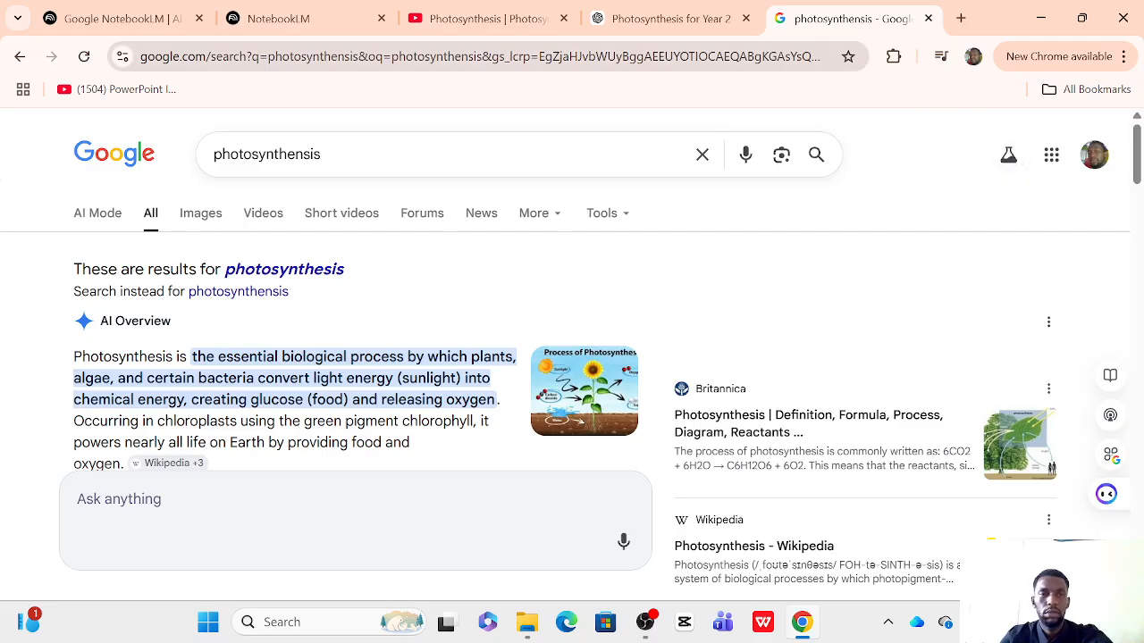
- Copy the Google search results page's address and insert it in NotebookLM as a website source
{"action": "left_click", "coordinate": [734, 62]}
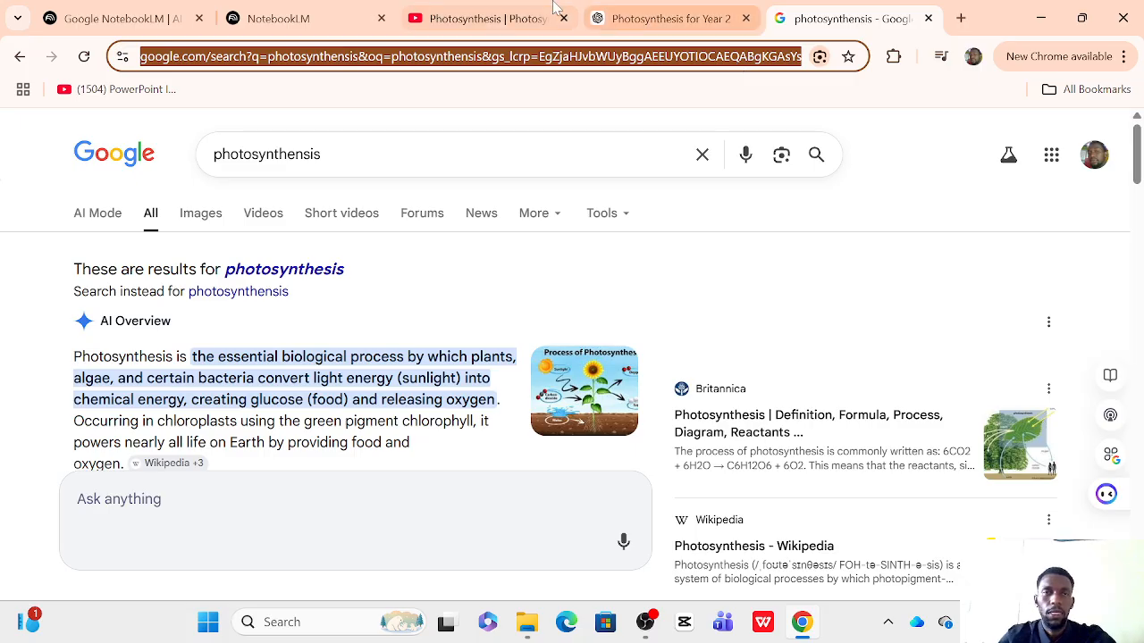
{"action": "left_click", "coordinate": [449, 19]}
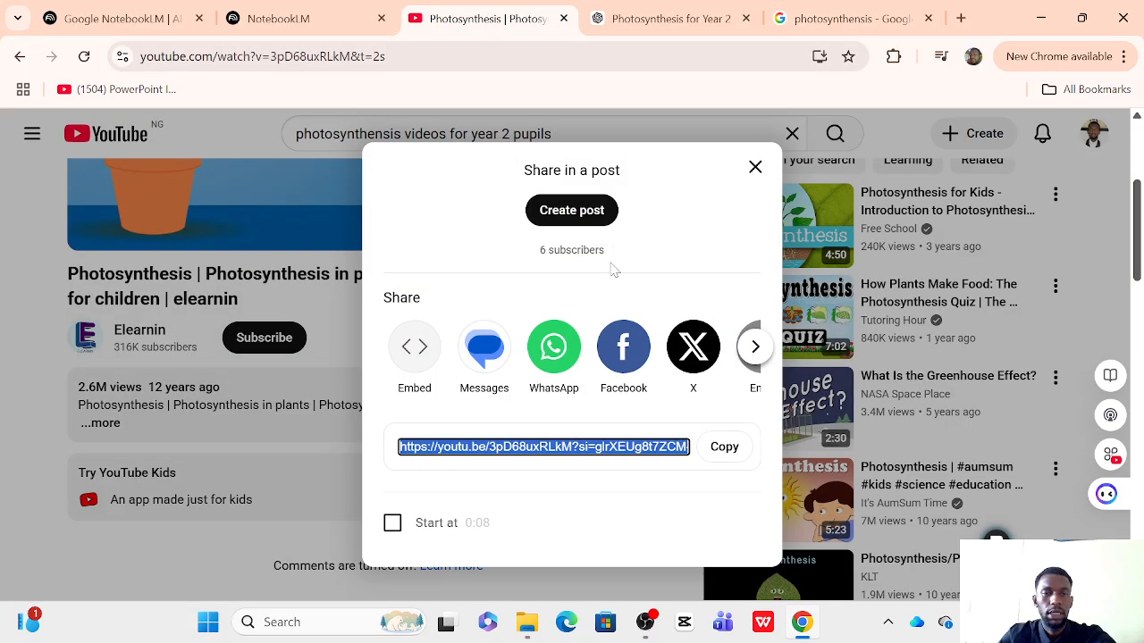
{"action": "left_click", "coordinate": [753, 167]}
{"action": "left_click", "coordinate": [286, 20]}
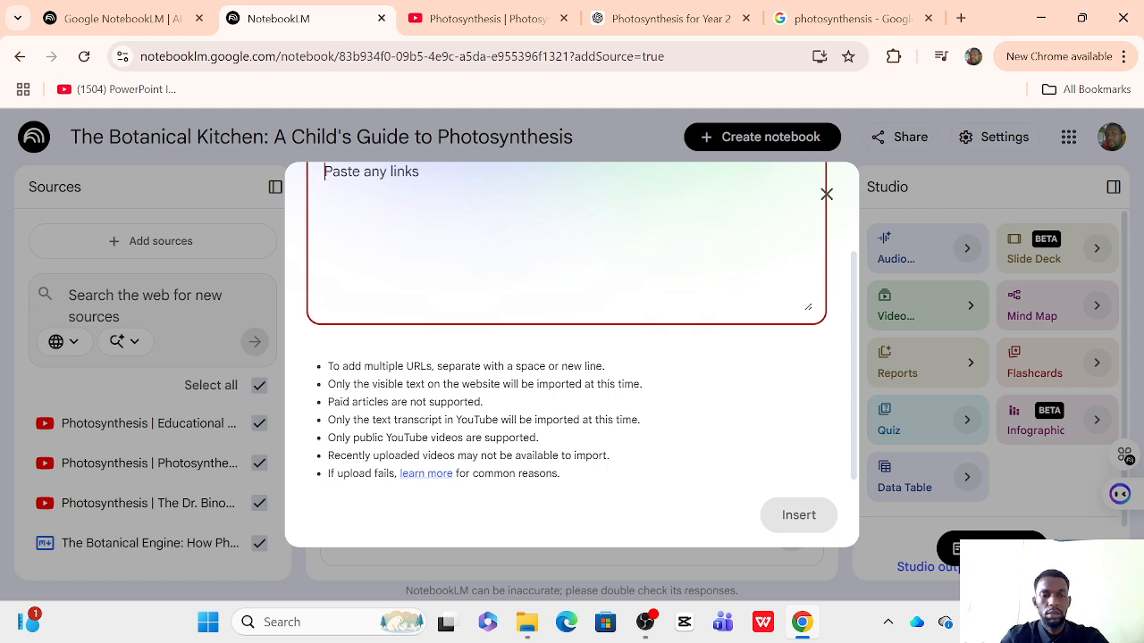
{"action": "type", "text": "https://www.google.com/search?q=photosynthensis&oq=photosynthensis&gs_lcrp=EgZjaHJvbWUyBggAEEUYOTIOCAEQABgKGAsYsQMYgAQyDggCEAAYChgLGLEDGIAEMgsIAxAAGAoYCxiABDILCAQQABgKGAsYgAQyCwgFEAAYChgLGIAEMgYIBhBFGDwyBggHEEUYPNIBCDkzOTVqMGo3qAIIsAIB8QXrMGUJyc2nxg&sourceid=chrome&ie=UTF-8"}
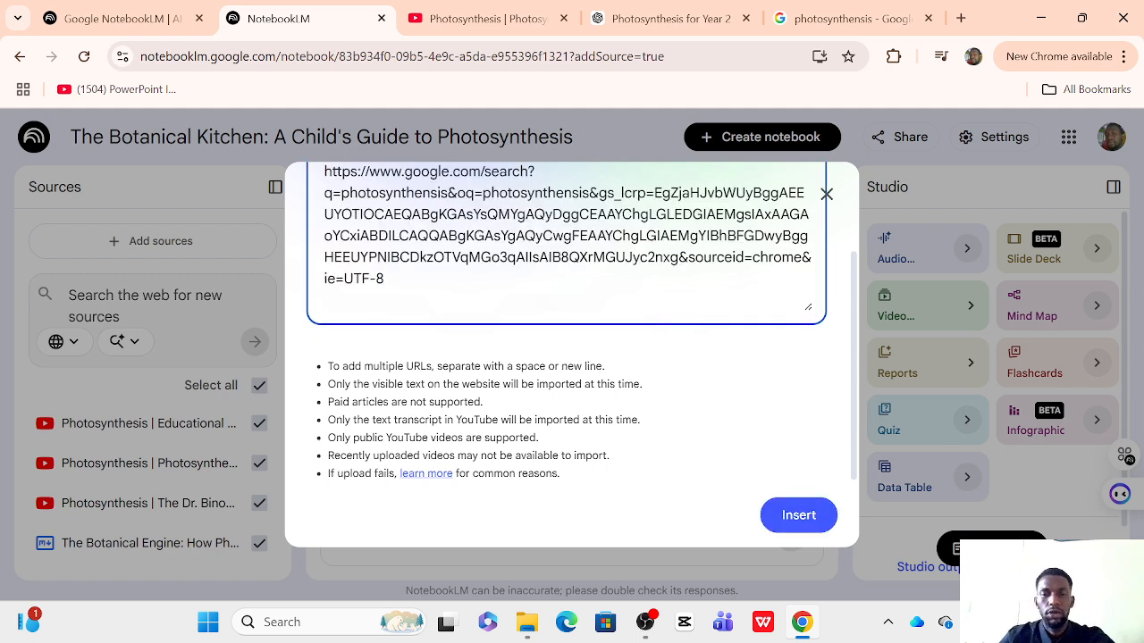
{"action": "left_click", "coordinate": [807, 528]}
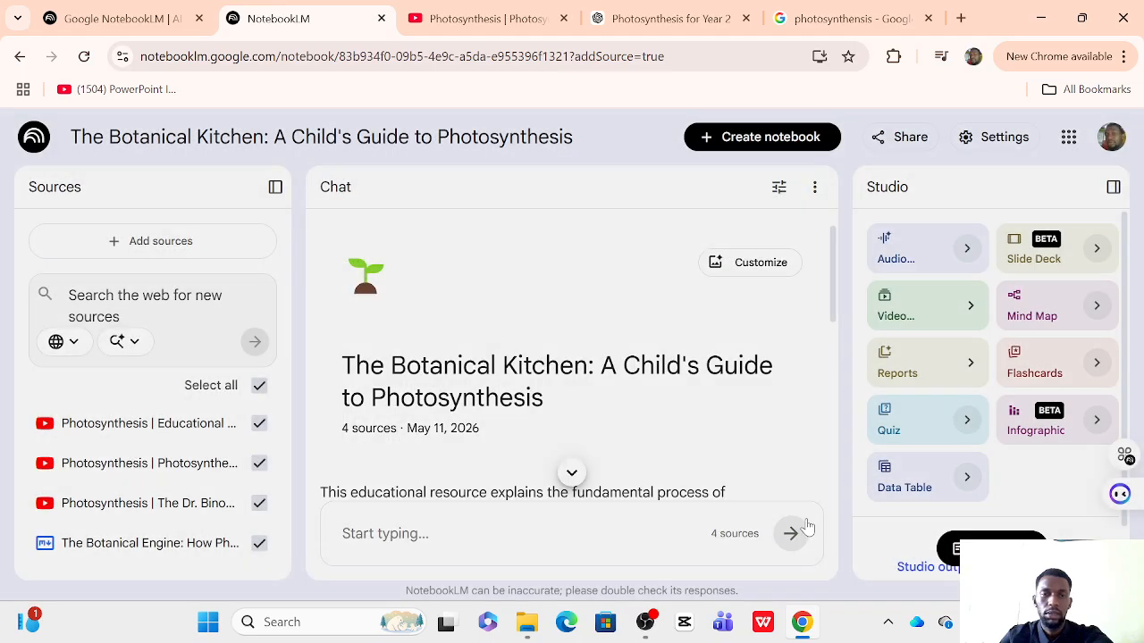
{"action": "scroll", "coordinate": [276, 449], "scroll_direction": "down", "scroll_amount": 2}
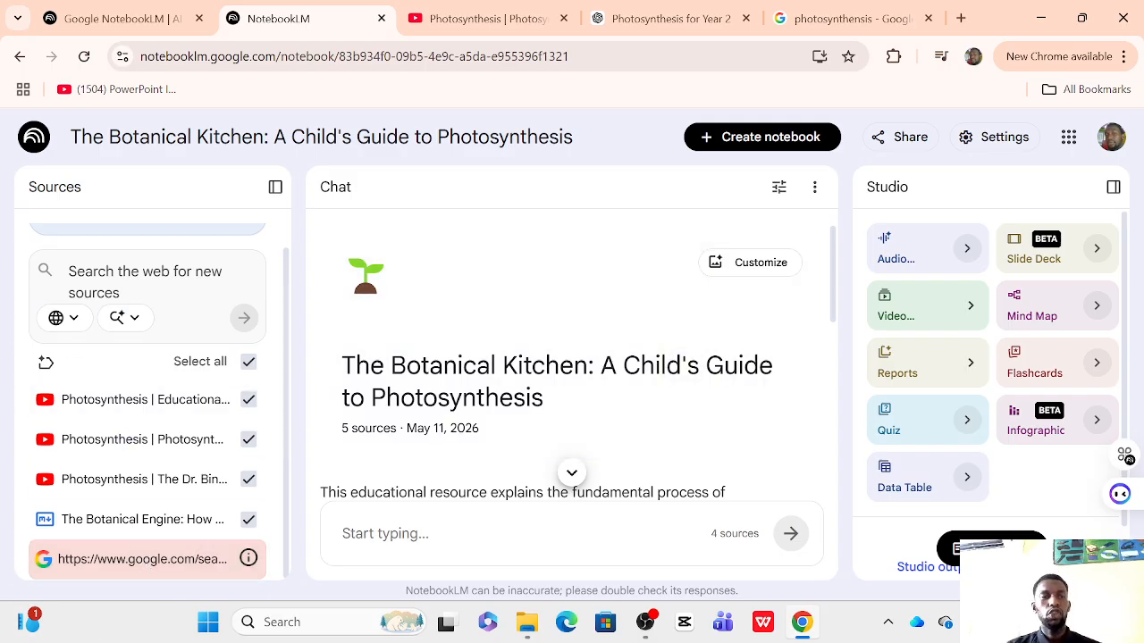
{"action": "scroll", "coordinate": [112, 357], "scroll_direction": "up", "scroll_amount": 1}
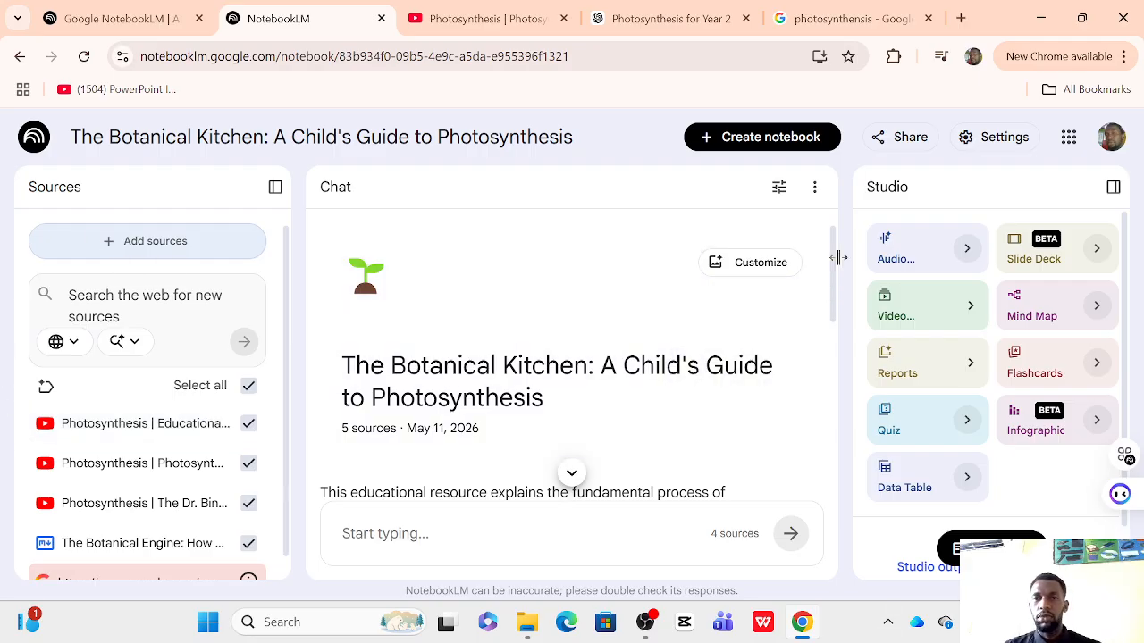
- Read down the notebook summary in the chat and activate the chat prompt for a question
{"action": "mouse_move", "coordinate": [832, 259]}
{"action": "left_mouse_down"}
{"action": "mouse_move", "coordinate": [832, 304]}
{"action": "mouse_move", "coordinate": [830, 266]}
{"action": "left_mouse_up"}
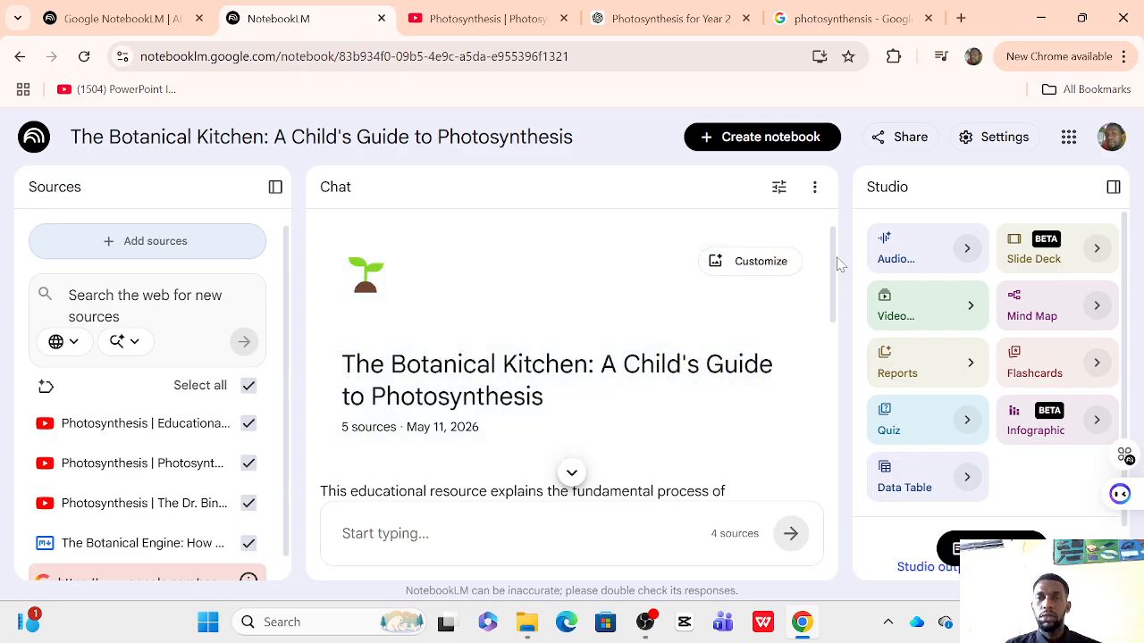
{"action": "left_click_drag", "start_coordinate": [830, 259], "coordinate": [816, 369]}
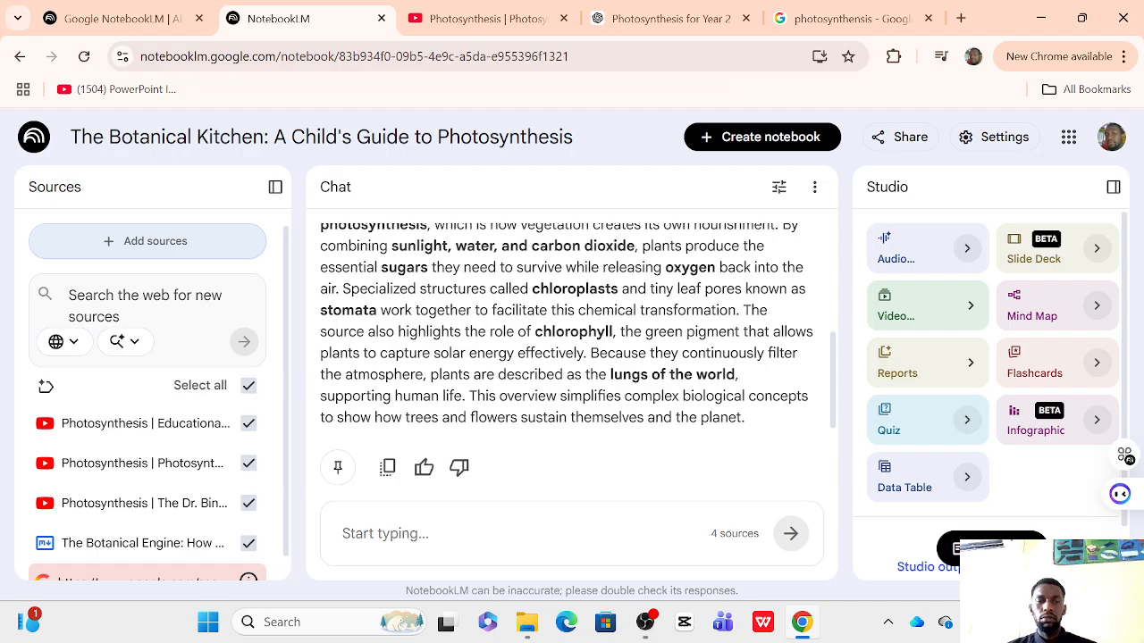
{"action": "left_click", "coordinate": [385, 536]}
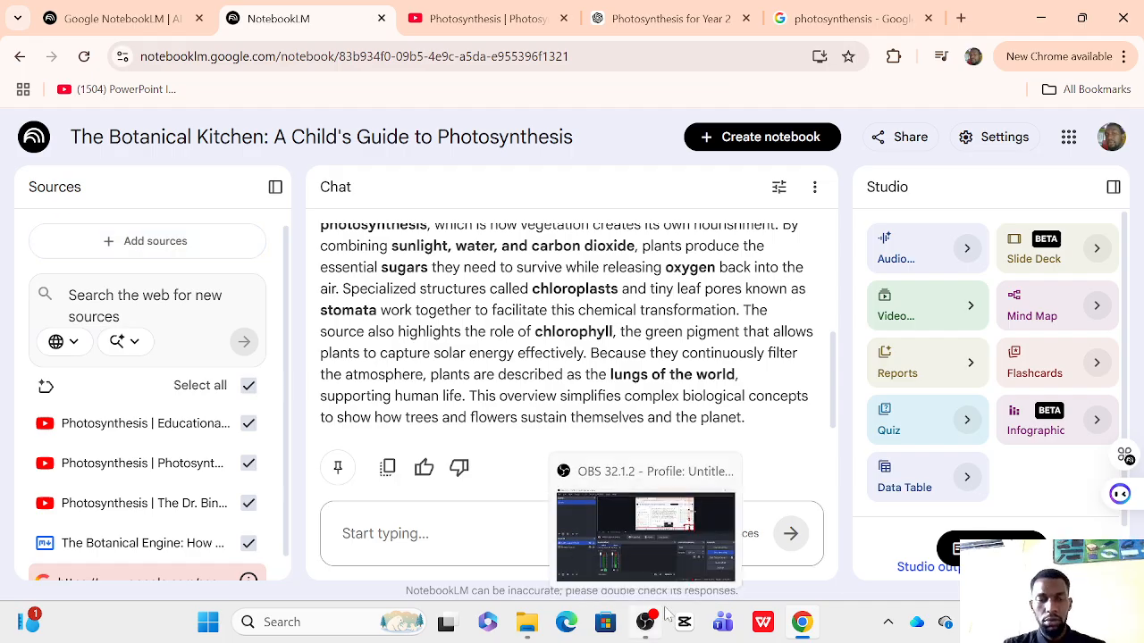
{"action": "type", "text": "give "}
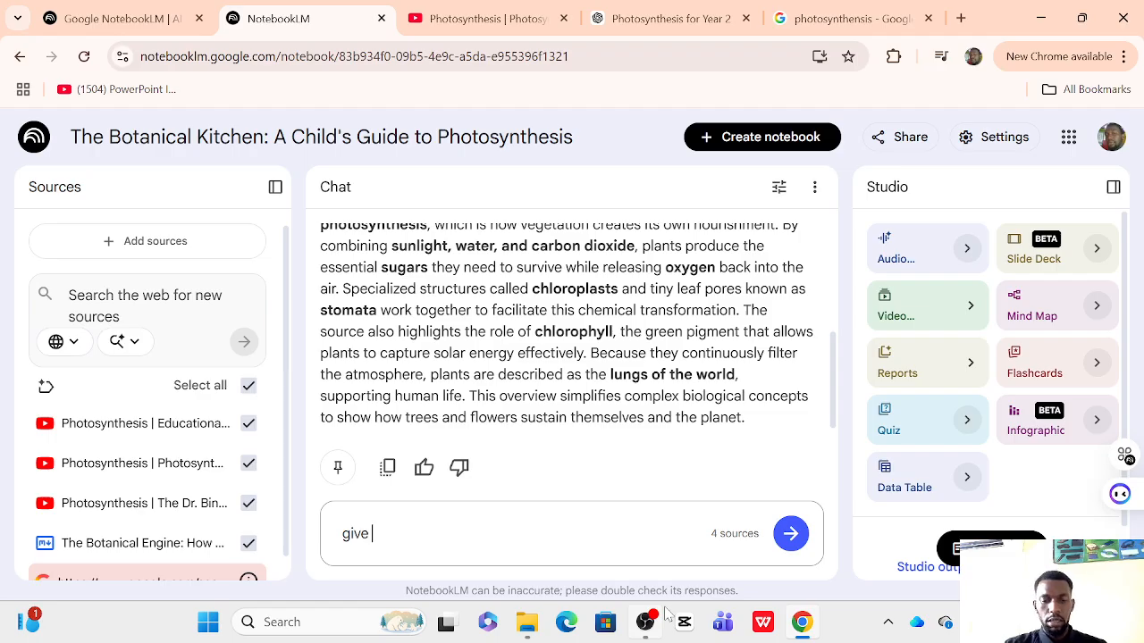
{"action": "type", "text": "me the d"}
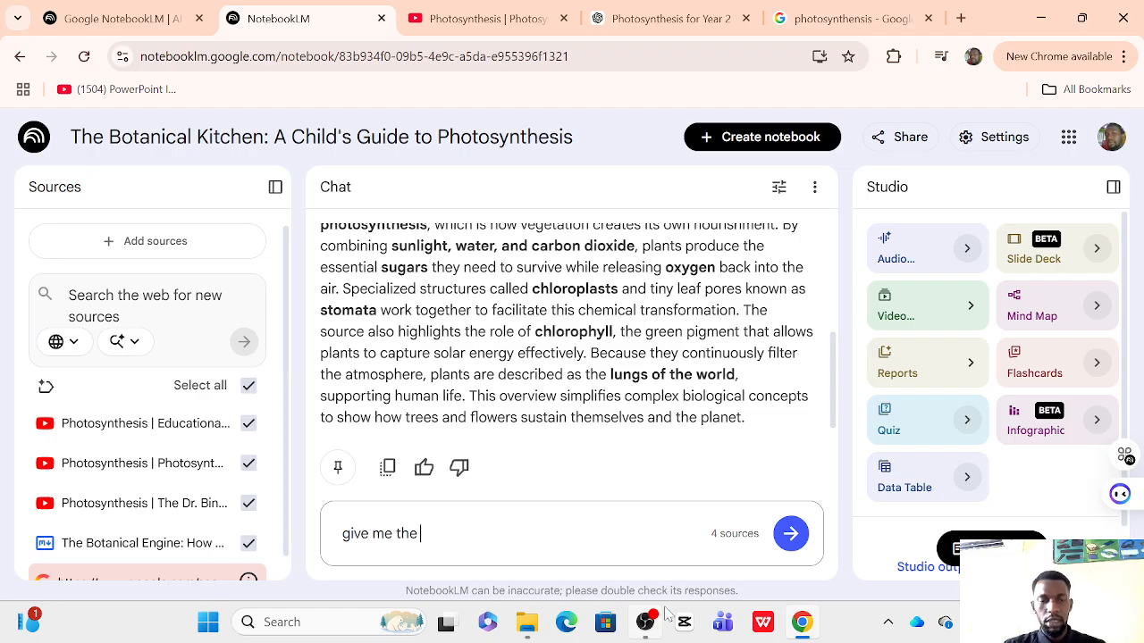
{"action": "key", "text": "BackSpace"}
{"action": "key", "text": "BackSpace"}
{"action": "key", "text": "BackSpace"}
{"action": "key", "text": "BackSpace"}
{"action": "key", "text": "BackSpace"}
{"action": "key", "text": "BackSpace"}
{"action": "key", "text": "BackSpace"}
{"action": "key", "text": "BackSpace"}
{"action": "key", "text": "BackSpace"}
{"action": "key", "text": "BackSpace"}
{"action": "key", "text": "BackSpace"}
{"action": "key", "text": "BackSpace"}
{"action": "key", "text": "BackSpace"}
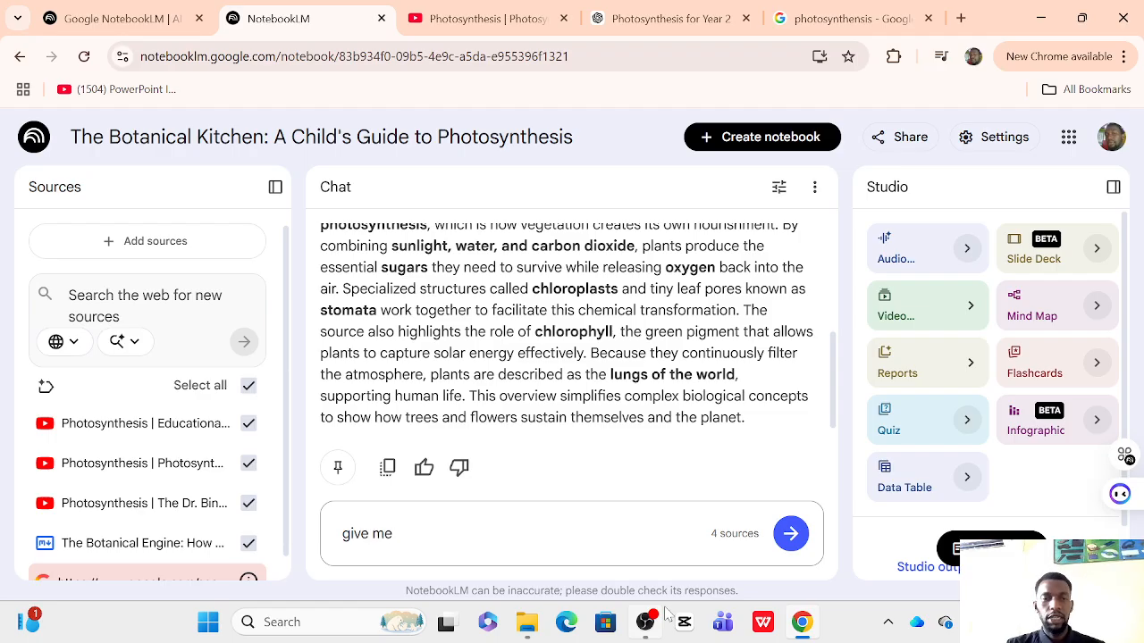
- Ask the notebook chat "what is photosynthensis?"
{"action": "type", "text": "what "}
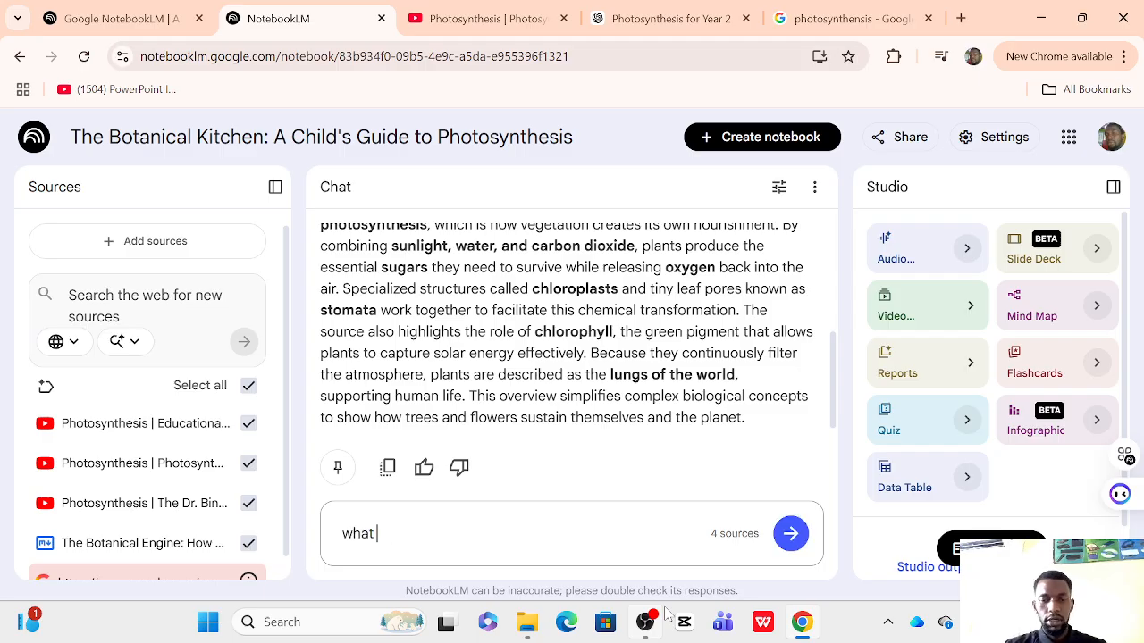
{"action": "type", "text": "is ph"}
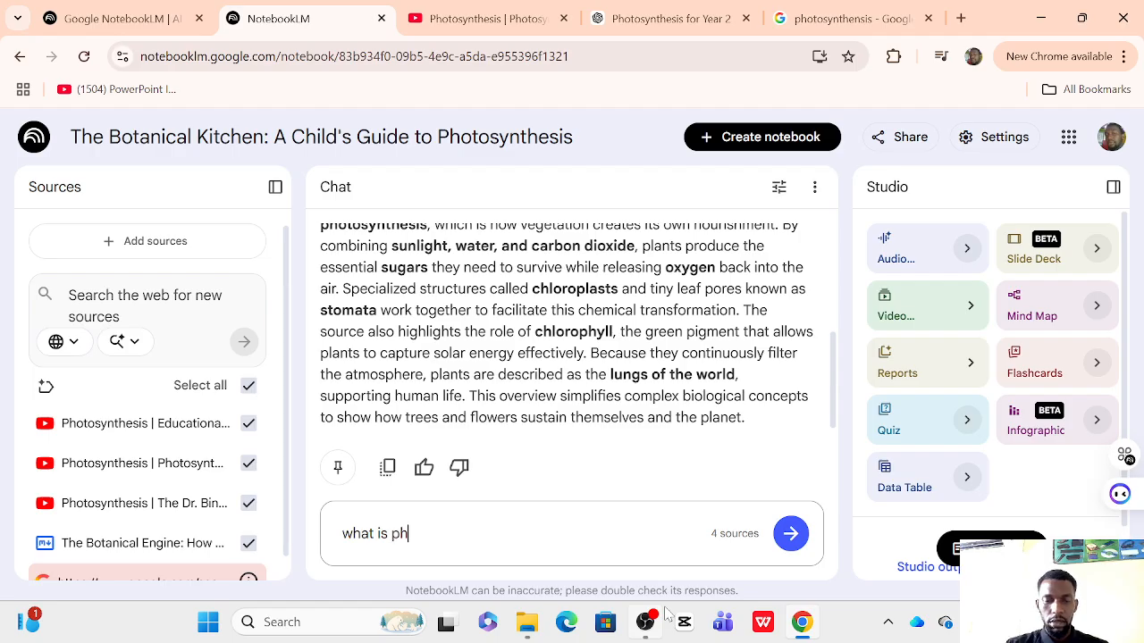
{"action": "type", "text": "otosyn"}
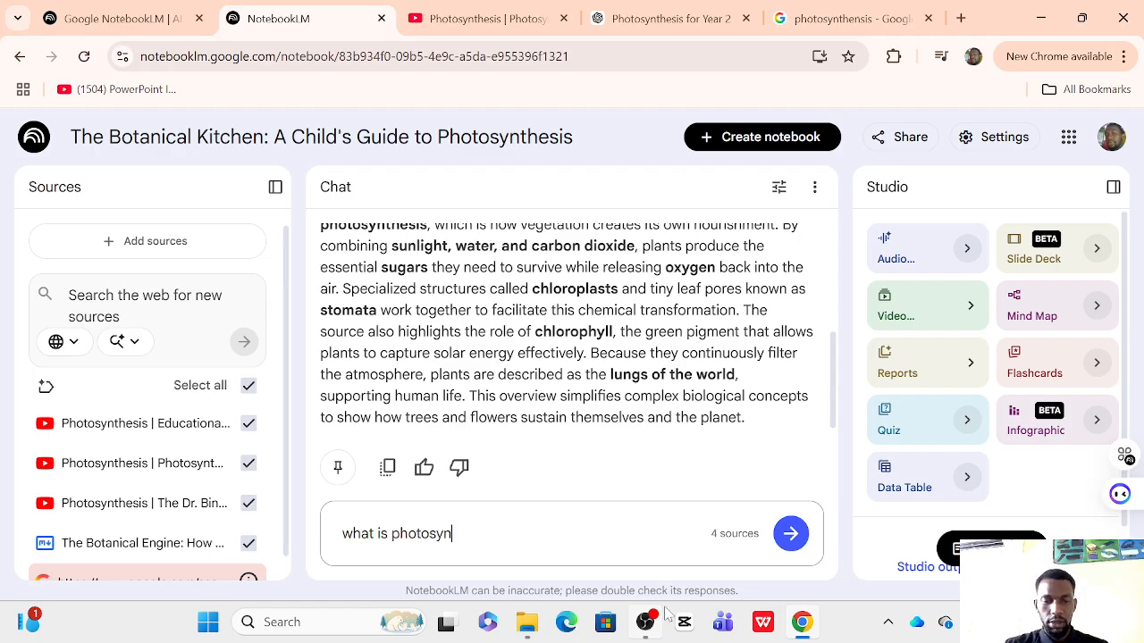
{"action": "type", "text": "thensis"}
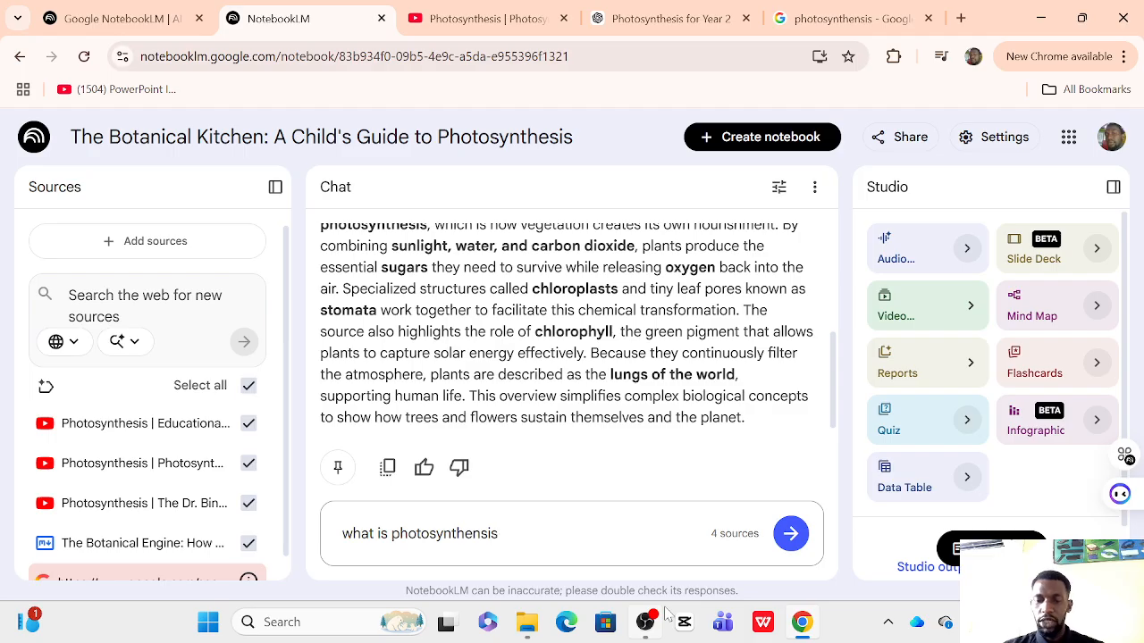
{"action": "type", "text": "?"}
{"action": "key", "text": "Return"}
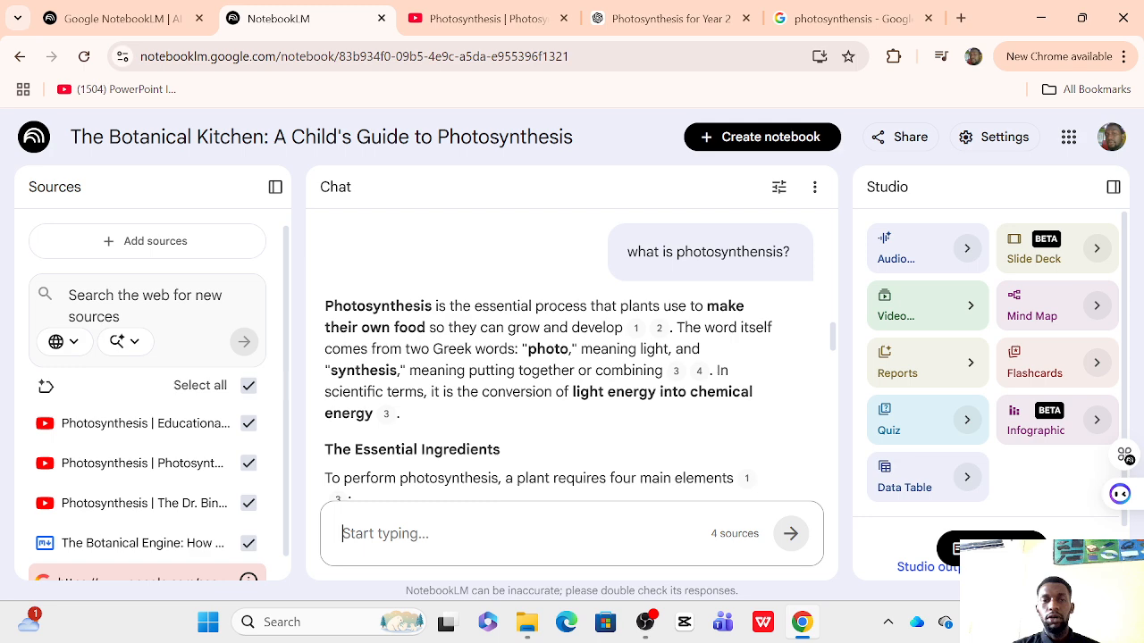
- Read through the chat's answer on what photosynthesis is and preview the source behind its first citation
{"action": "scroll", "coordinate": [670, 357], "scroll_direction": "down", "scroll_amount": 1}
{"action": "scroll", "coordinate": [439, 318], "scroll_direction": "up", "scroll_amount": 1}
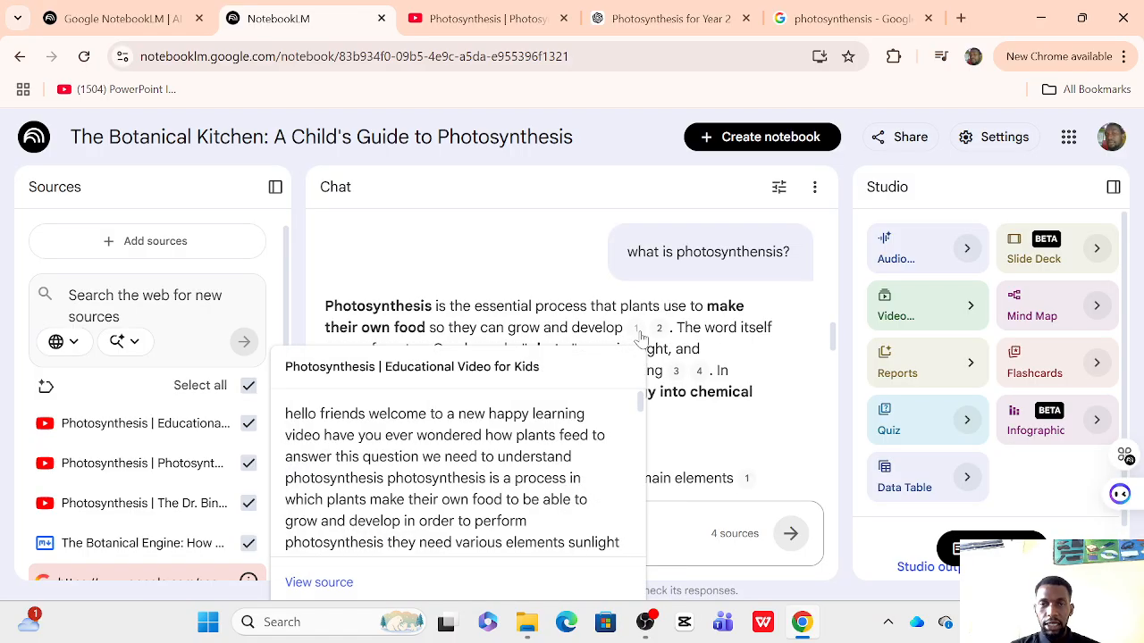
{"action": "mouse_move", "coordinate": [636, 335]}
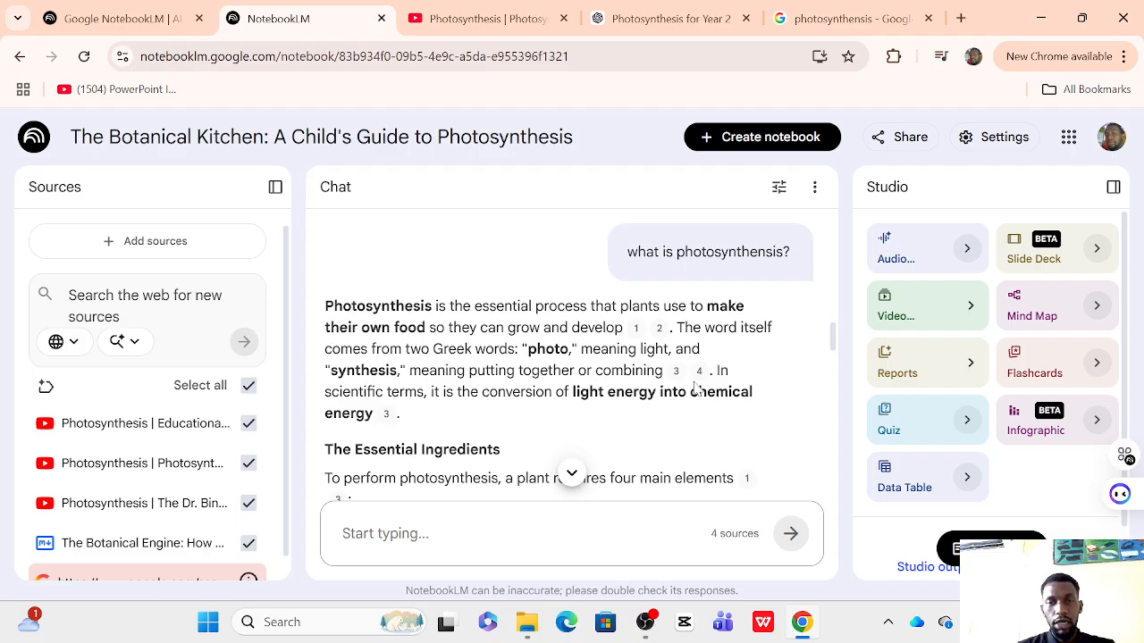
{"action": "scroll", "coordinate": [561, 477], "scroll_direction": "down", "scroll_amount": 2}
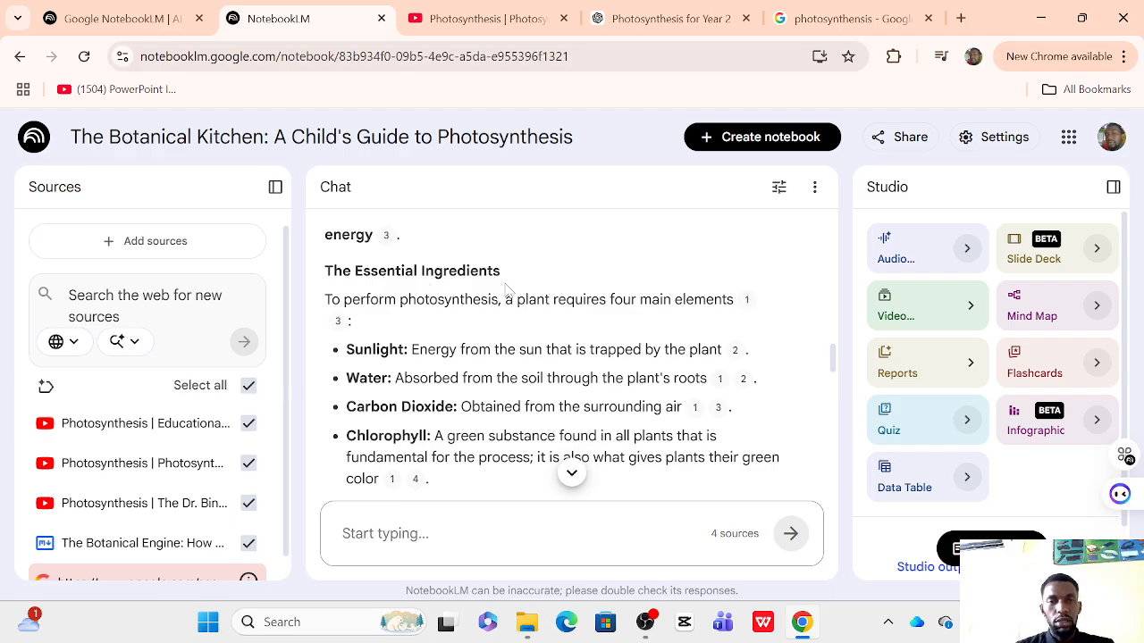
{"action": "scroll", "coordinate": [471, 344], "scroll_direction": "down", "scroll_amount": 2}
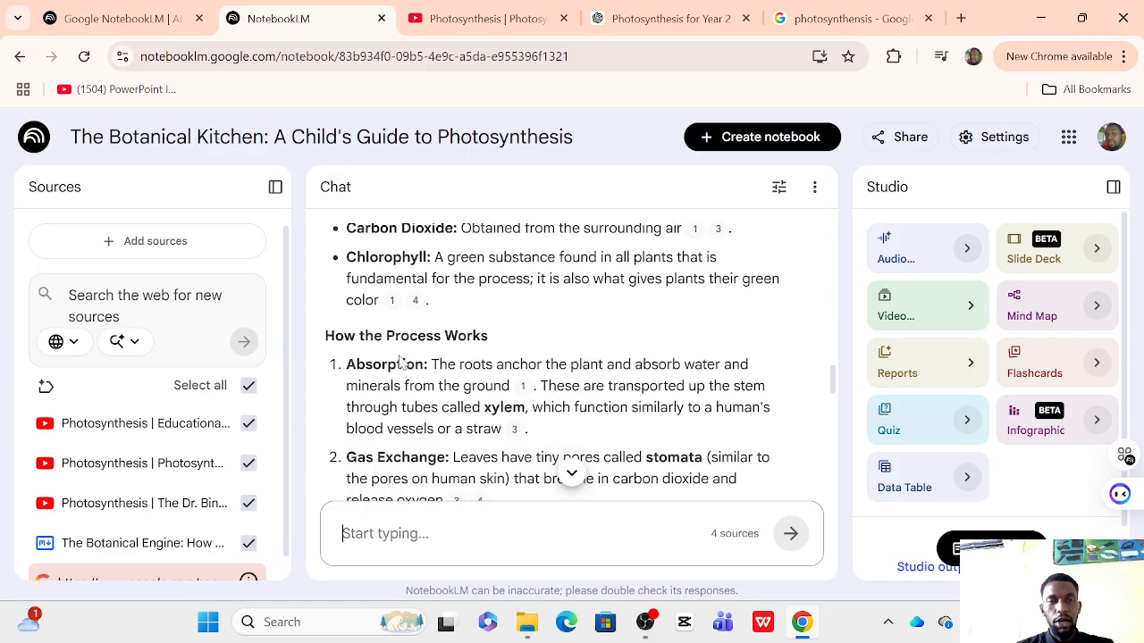
{"action": "scroll", "coordinate": [445, 361], "scroll_direction": "down", "scroll_amount": 1}
{"action": "scroll", "coordinate": [445, 361], "scroll_direction": "down", "scroll_amount": 2}
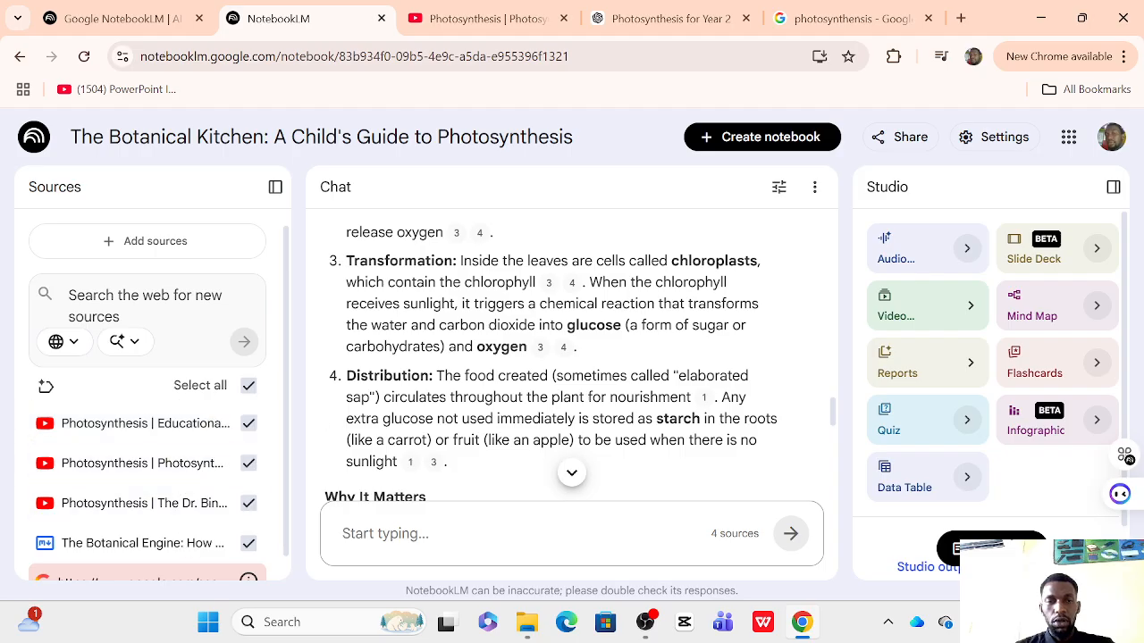
{"action": "scroll", "coordinate": [403, 422], "scroll_direction": "down", "scroll_amount": 4}
{"action": "scroll", "coordinate": [402, 420], "scroll_direction": "down", "scroll_amount": 2}
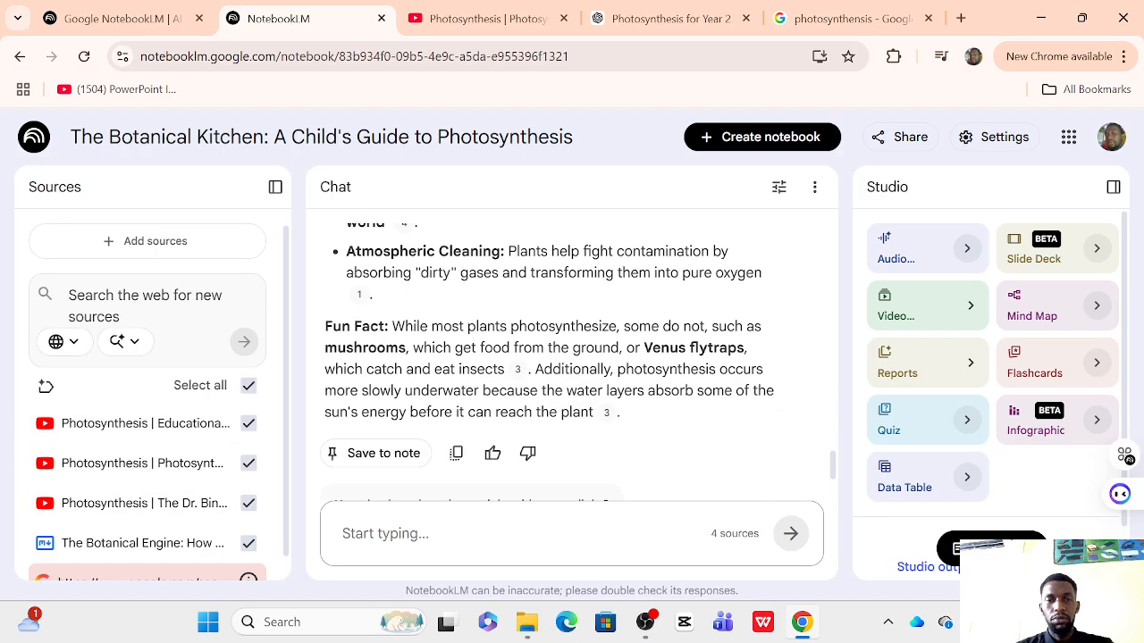
{"action": "scroll", "coordinate": [401, 420], "scroll_direction": "up", "scroll_amount": 2}
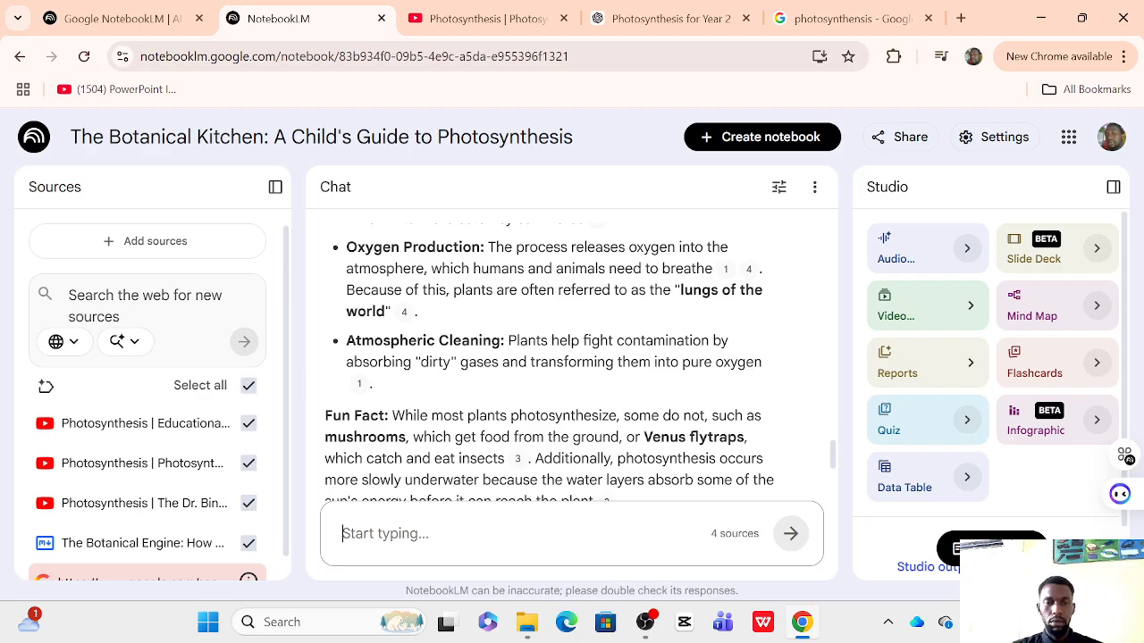
- Send the chat the request "arange the importance of photosynthensis in bullet points"
{"action": "type", "text": "arraange"}
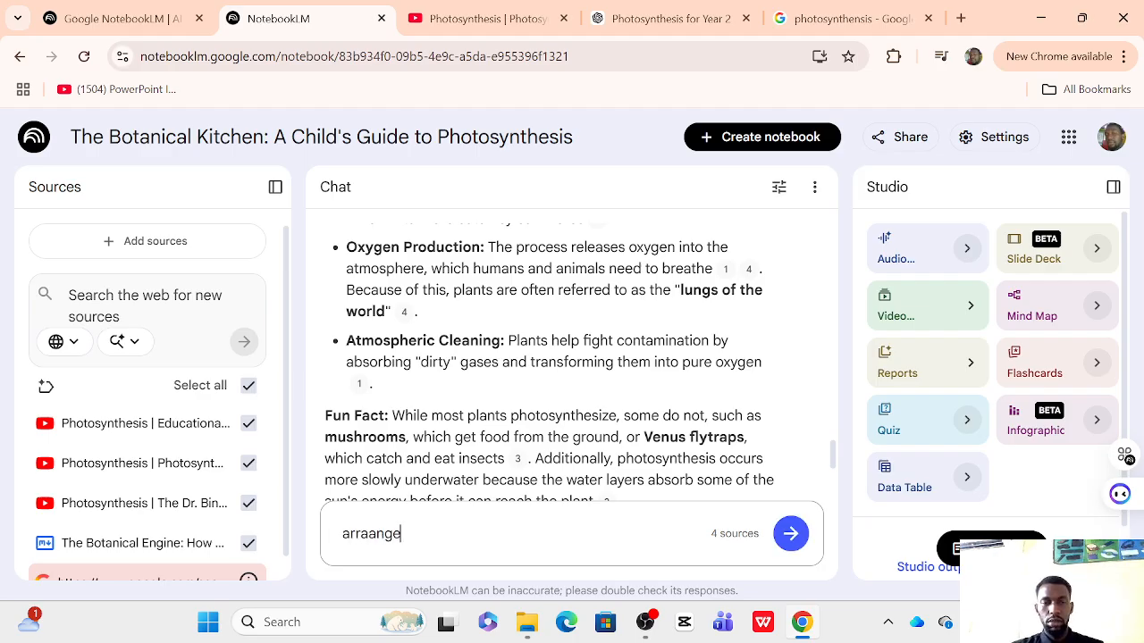
{"action": "key", "text": "BackSpace"}
{"action": "key", "text": "BackSpace"}
{"action": "key", "text": "BackSpace"}
{"action": "key", "text": "BackSpace"}
{"action": "key", "text": "BackSpace"}
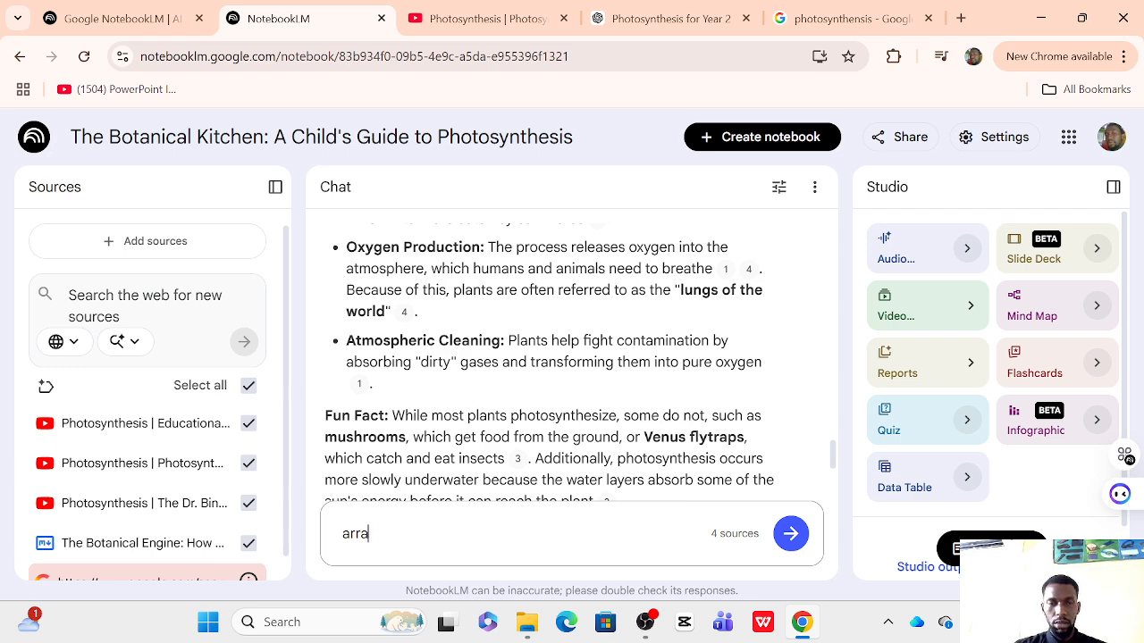
{"action": "type", "text": "ange"}
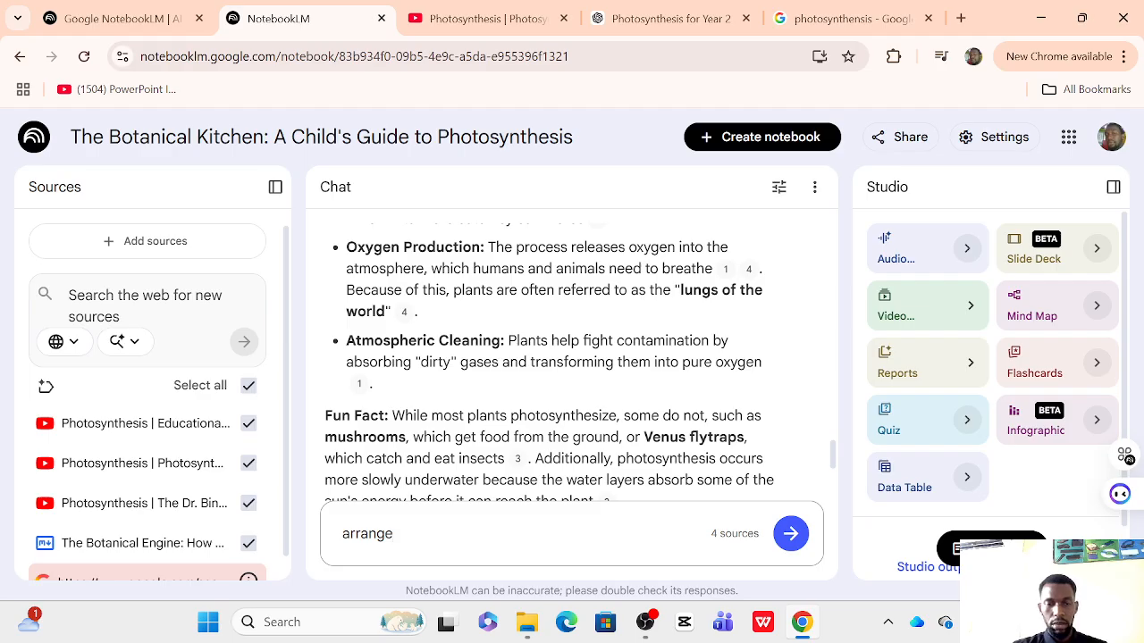
{"action": "key", "text": "BackSpace"}
{"action": "key", "text": "BackSpace"}
{"action": "key", "text": "BackSpace"}
{"action": "key", "text": "BackSpace"}
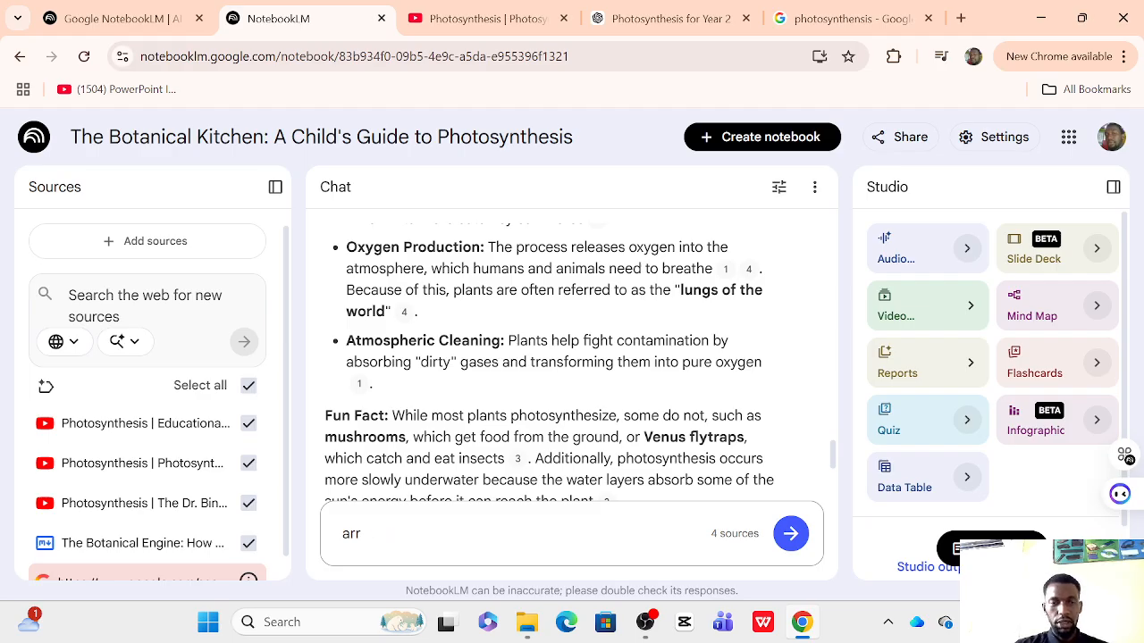
{"action": "type", "text": "r"}
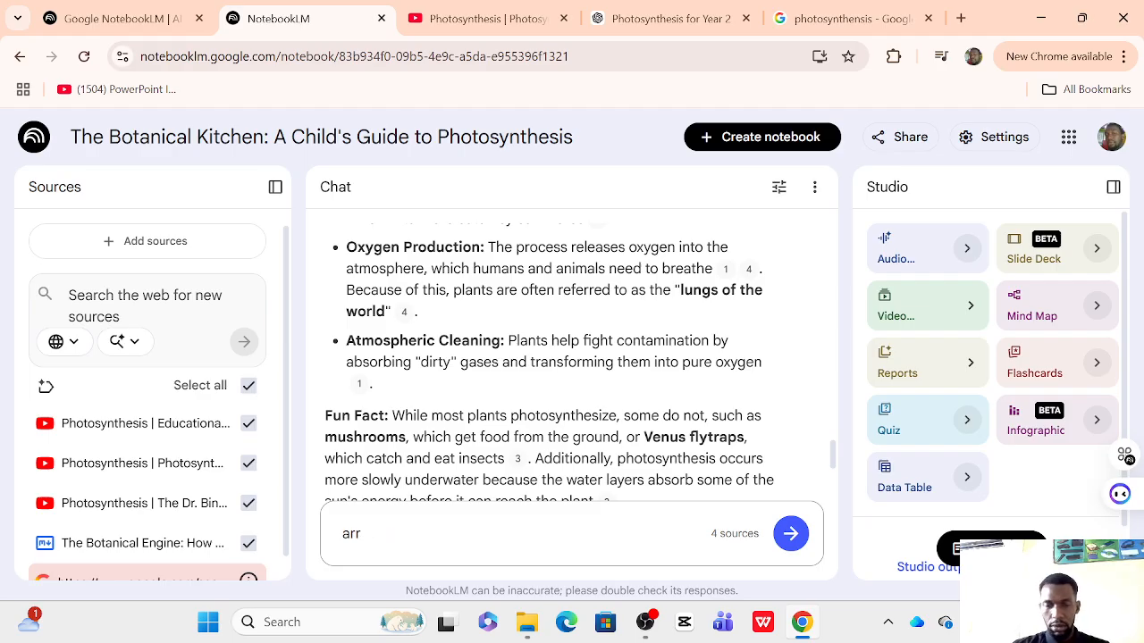
{"action": "key", "text": "BackSpace"}
{"action": "type", "text": "a"}
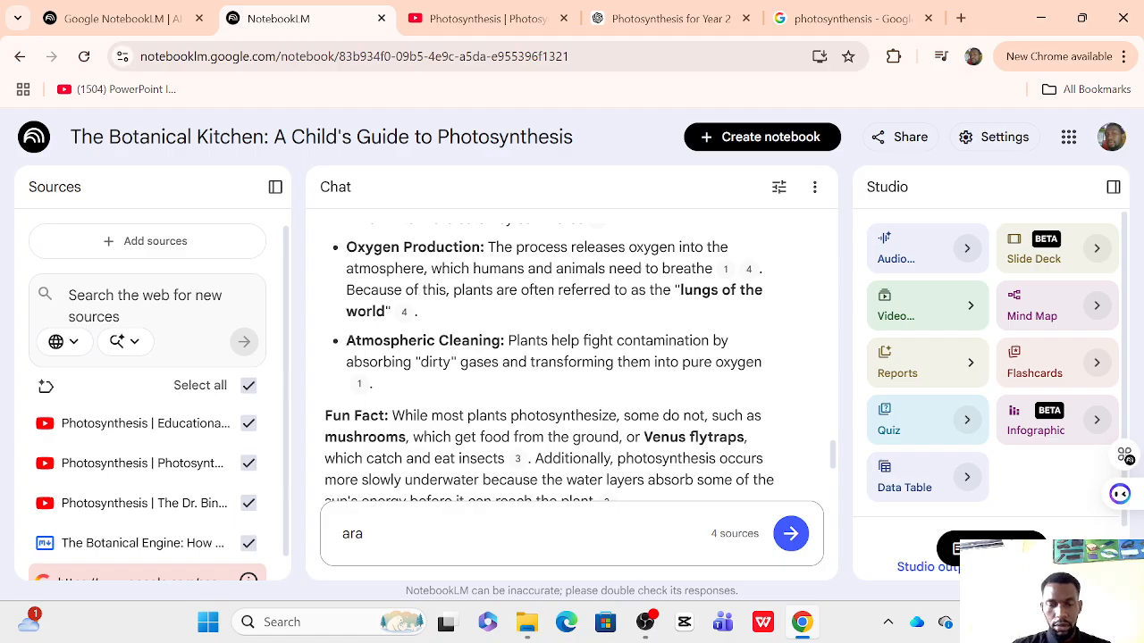
{"action": "type", "text": "nge"}
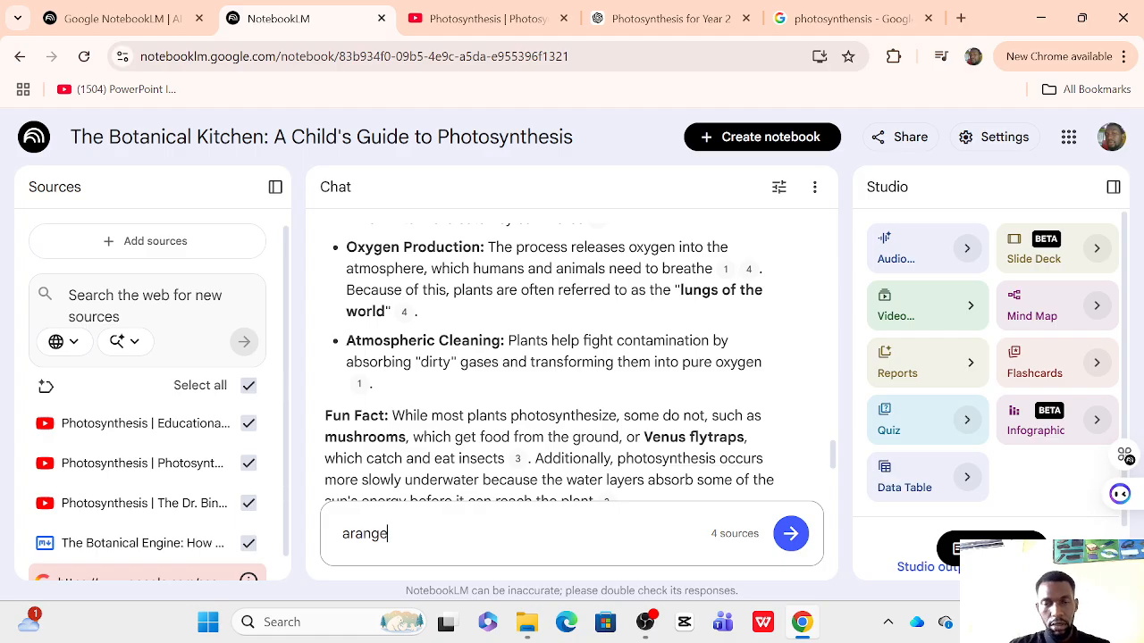
{"action": "type", "text": " the "}
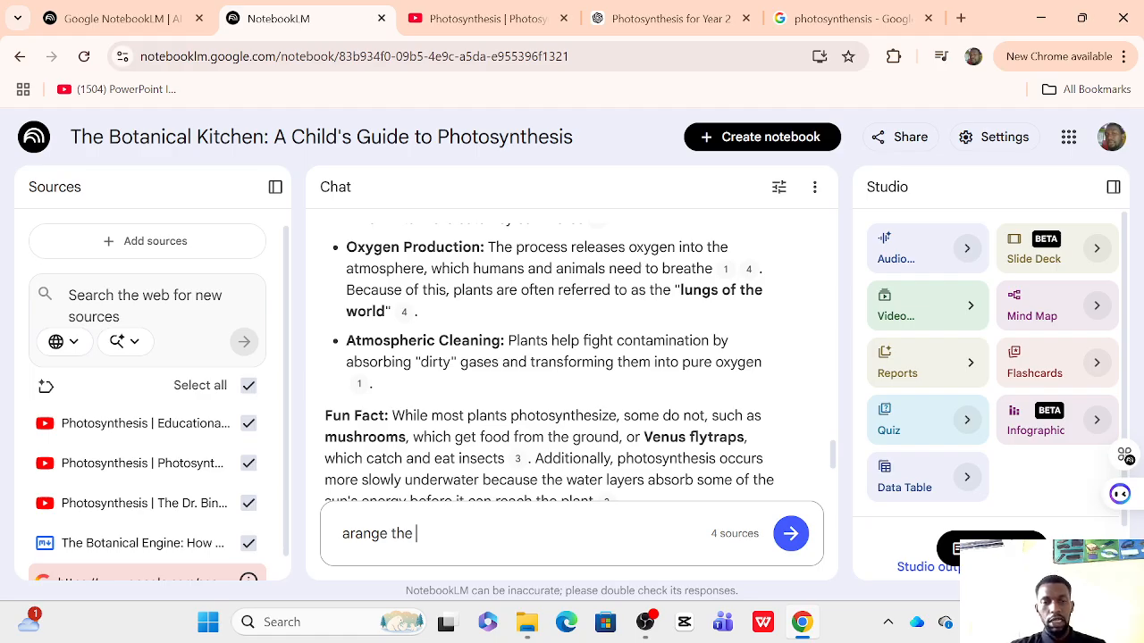
{"action": "type", "text": "im"}
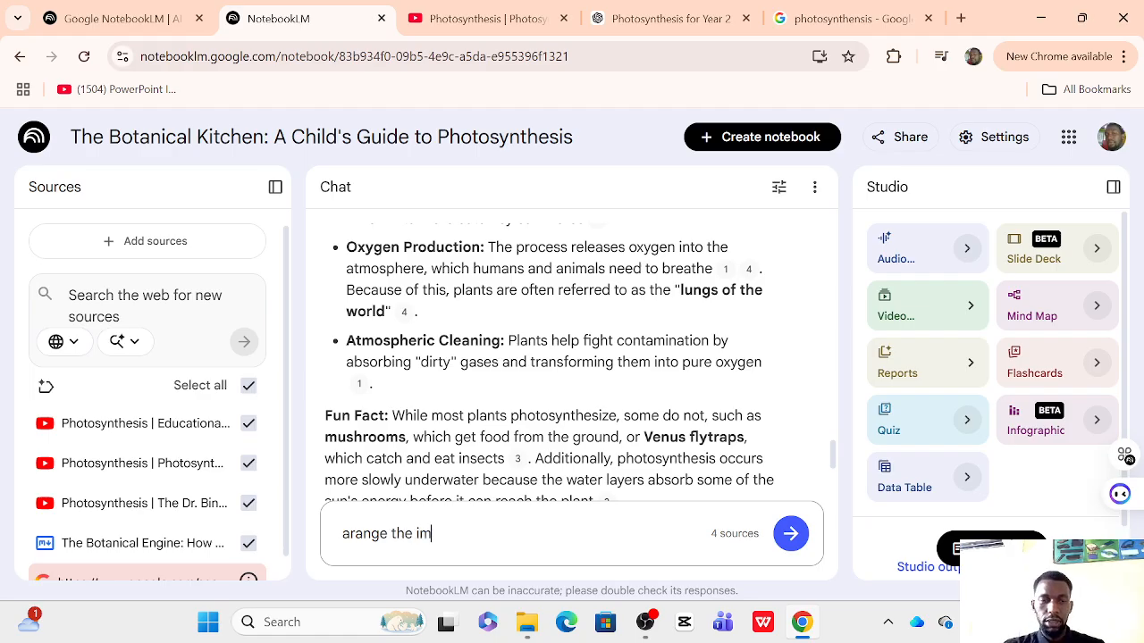
{"action": "type", "text": "p"}
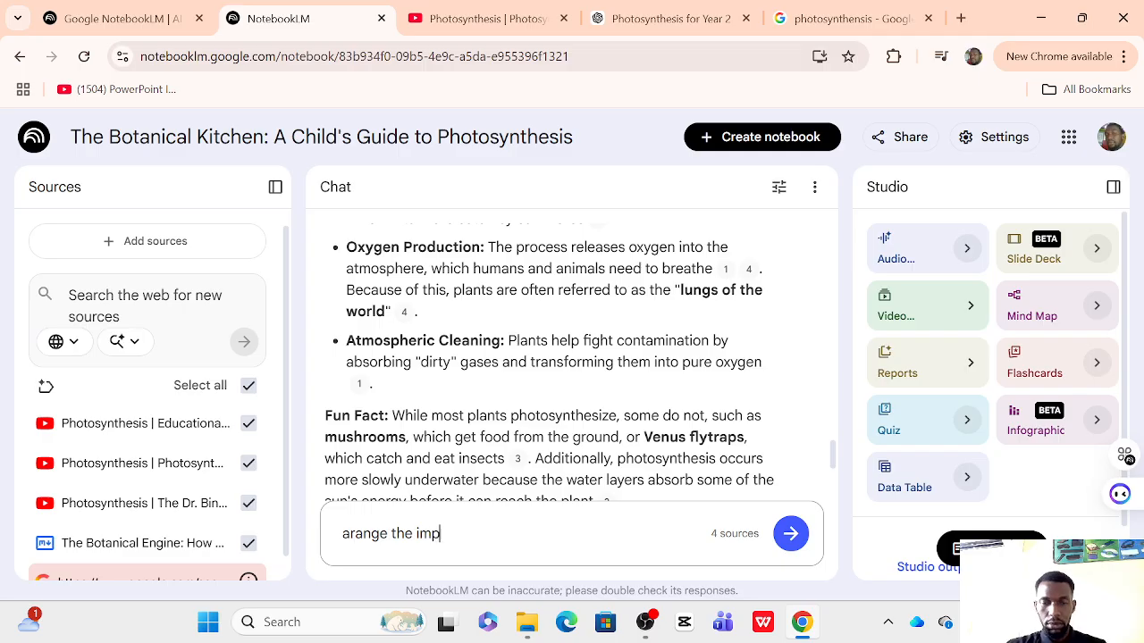
{"action": "type", "text": "ortanc"}
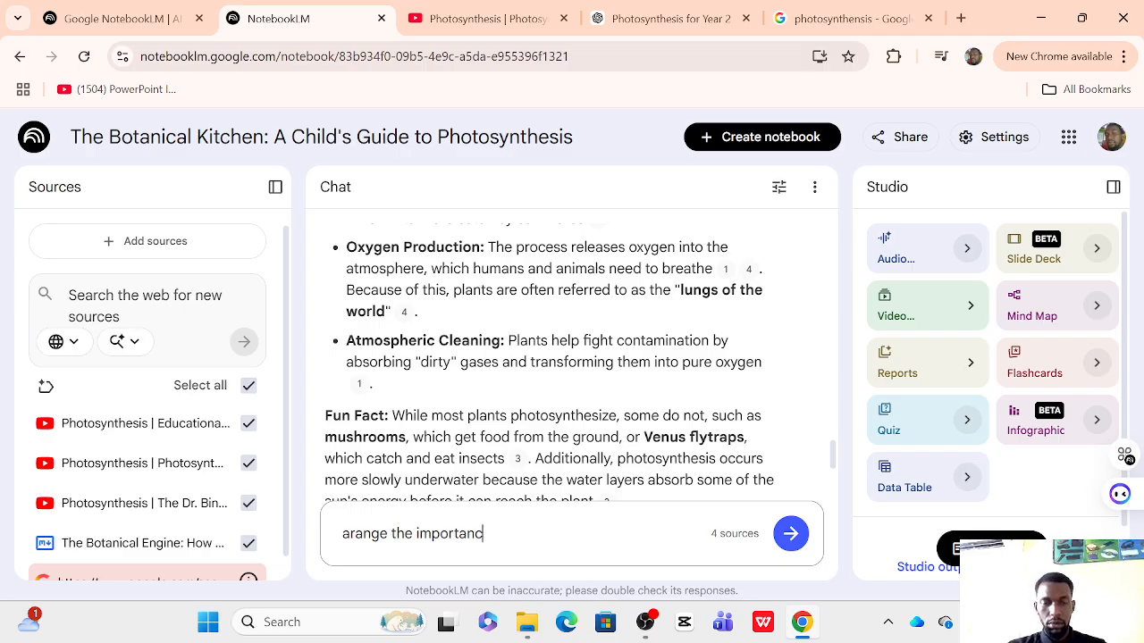
{"action": "type", "text": "e of "}
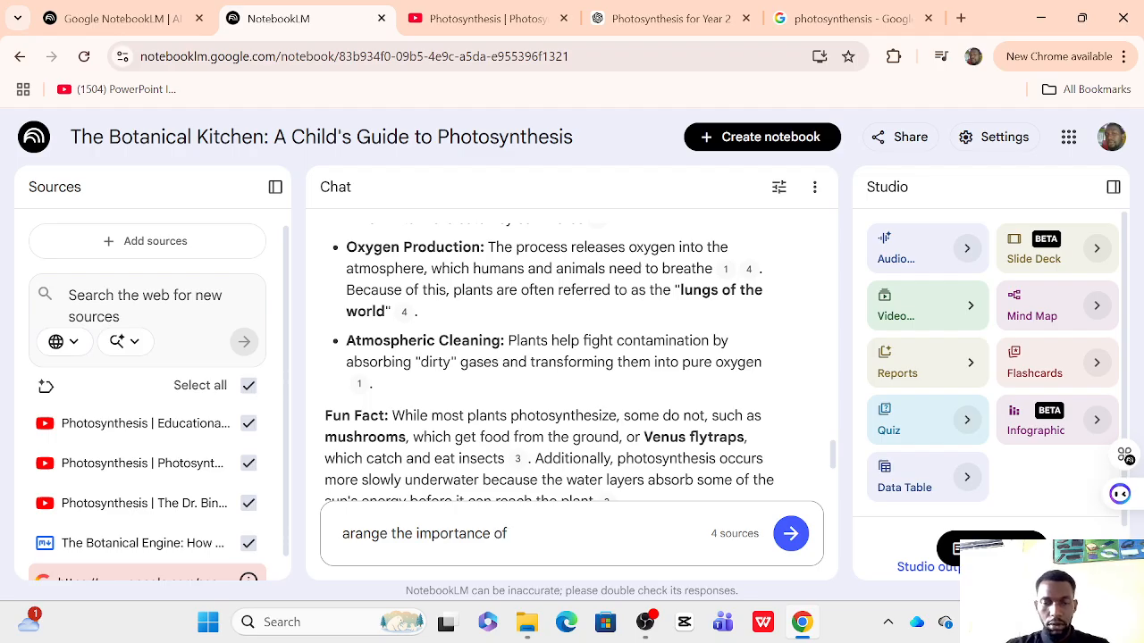
{"action": "type", "text": "photosys"}
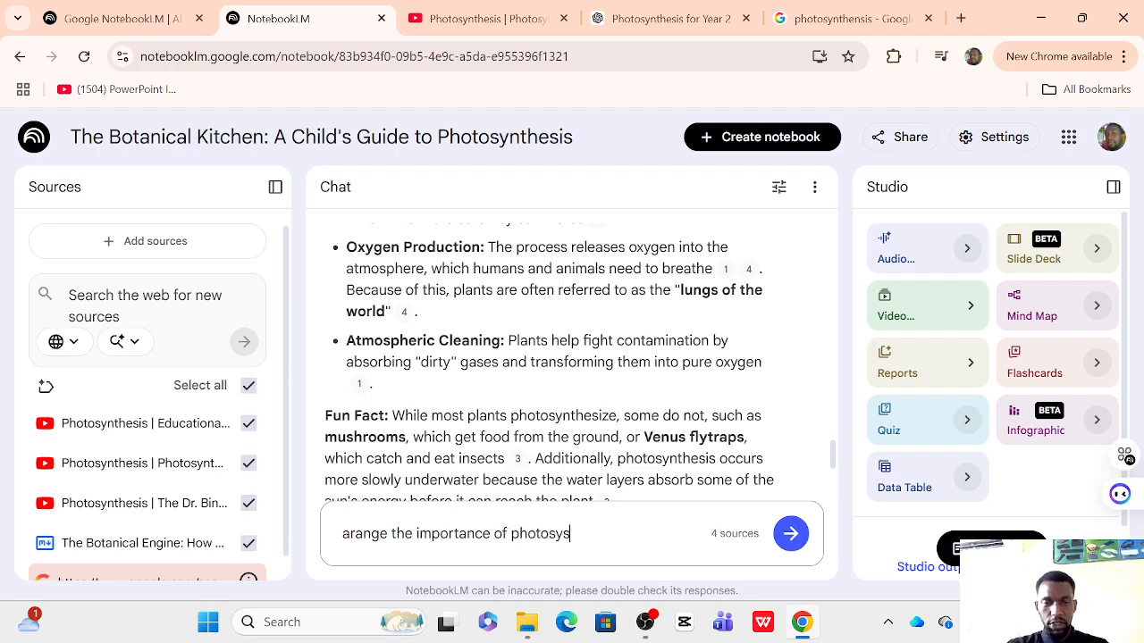
{"action": "key", "text": "BackSpace"}
{"action": "type", "text": "n"}
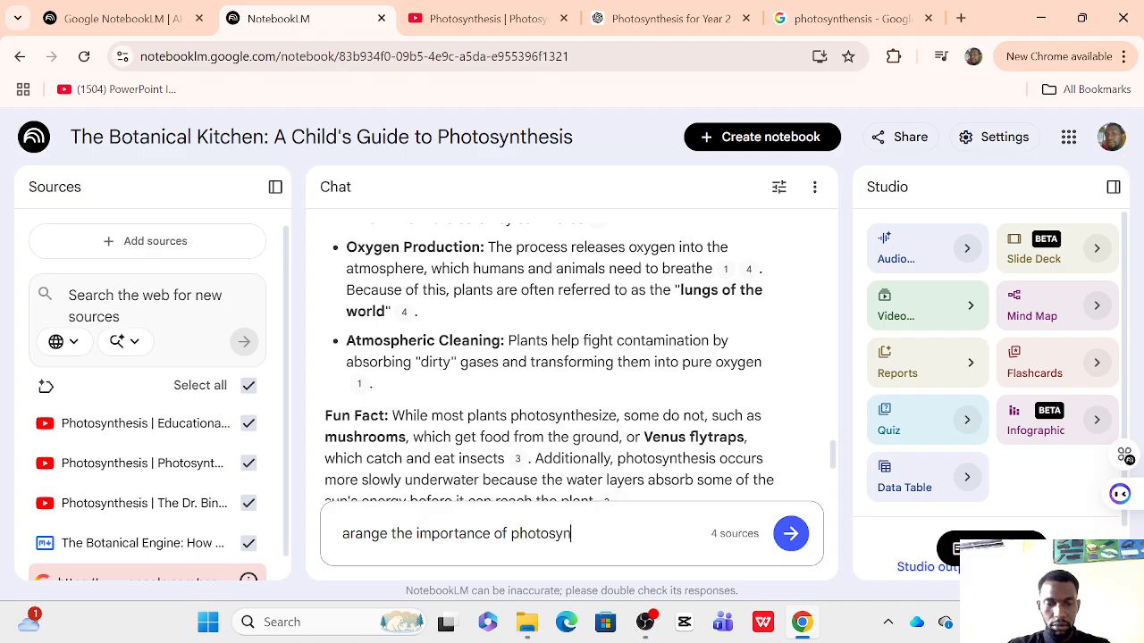
{"action": "type", "text": "thensis "}
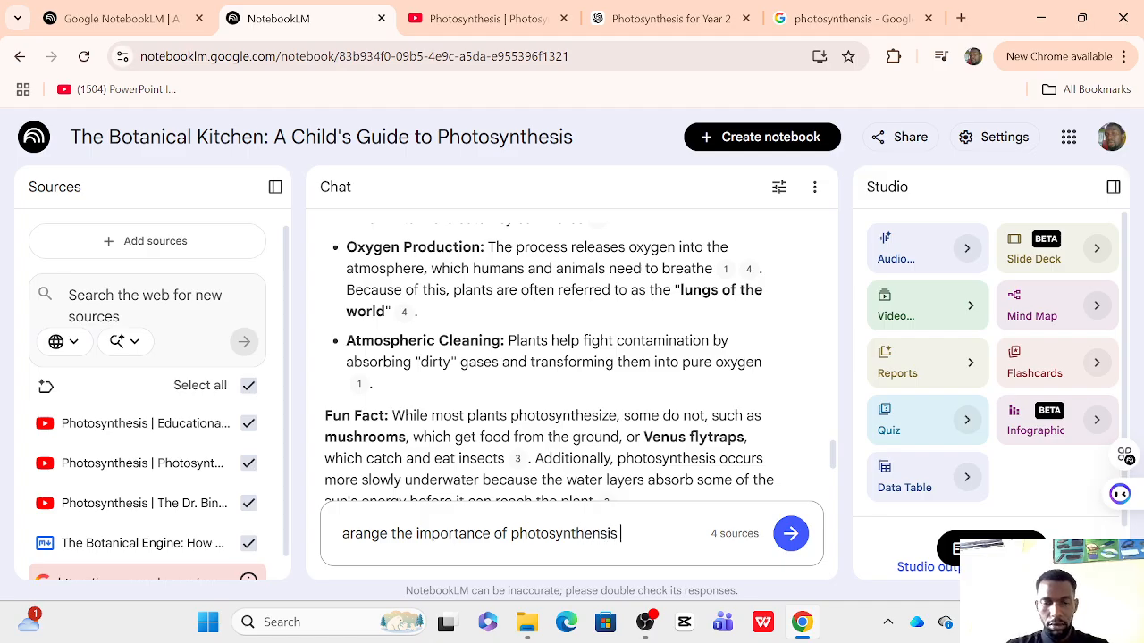
{"action": "type", "text": "o"}
{"action": "key", "text": "BackSpace"}
{"action": "type", "text": "in"}
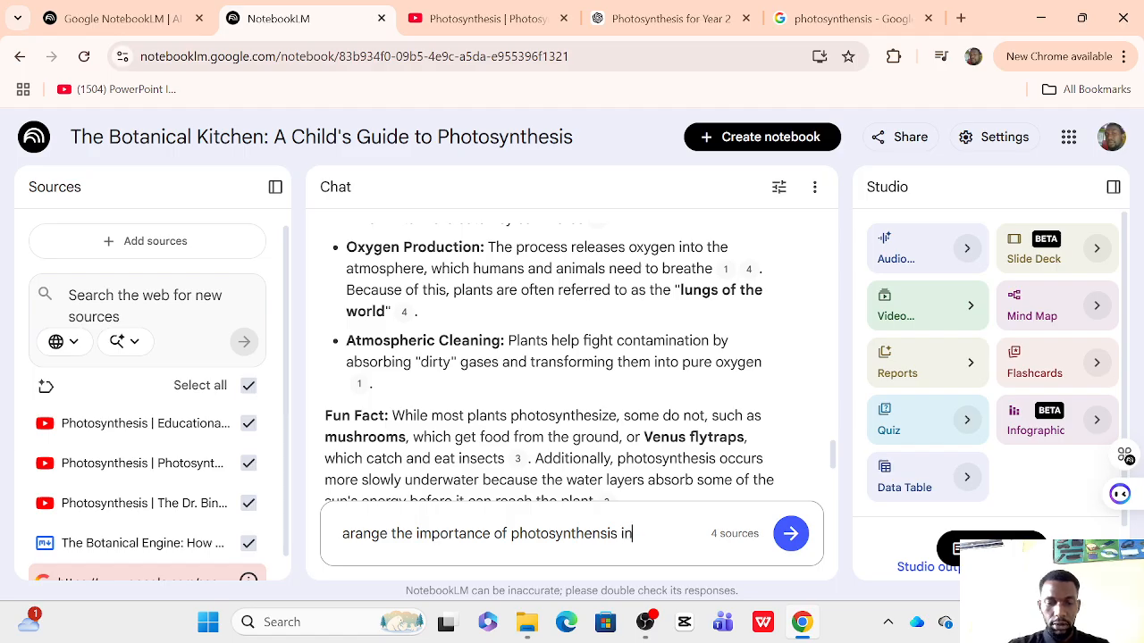
{"action": "type", "text": " bulle"}
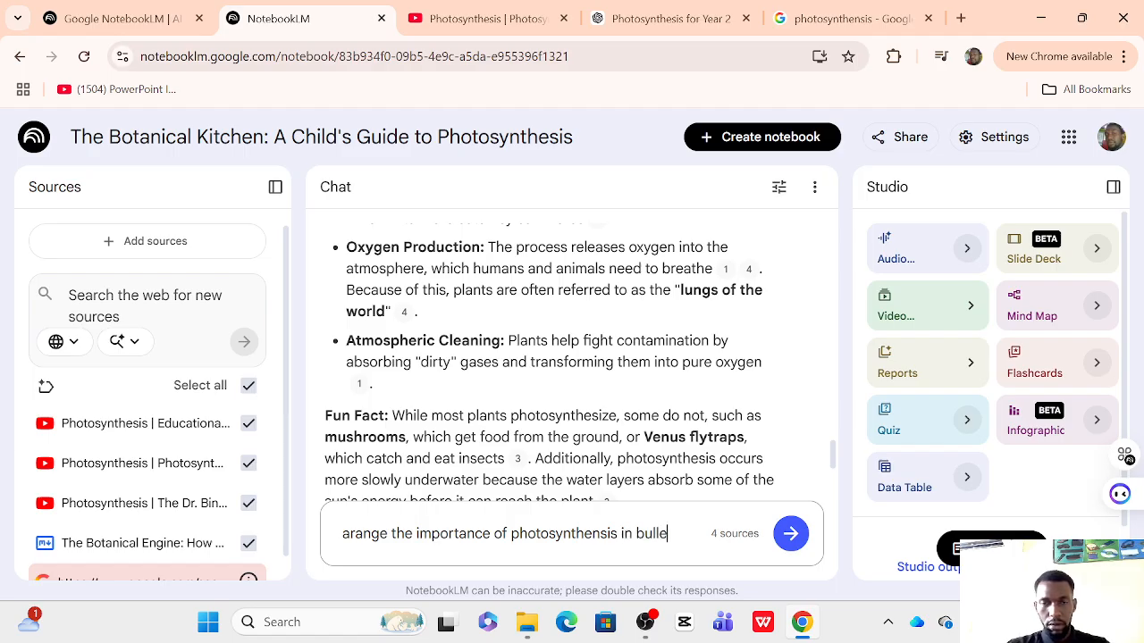
{"action": "type", "text": "t points"}
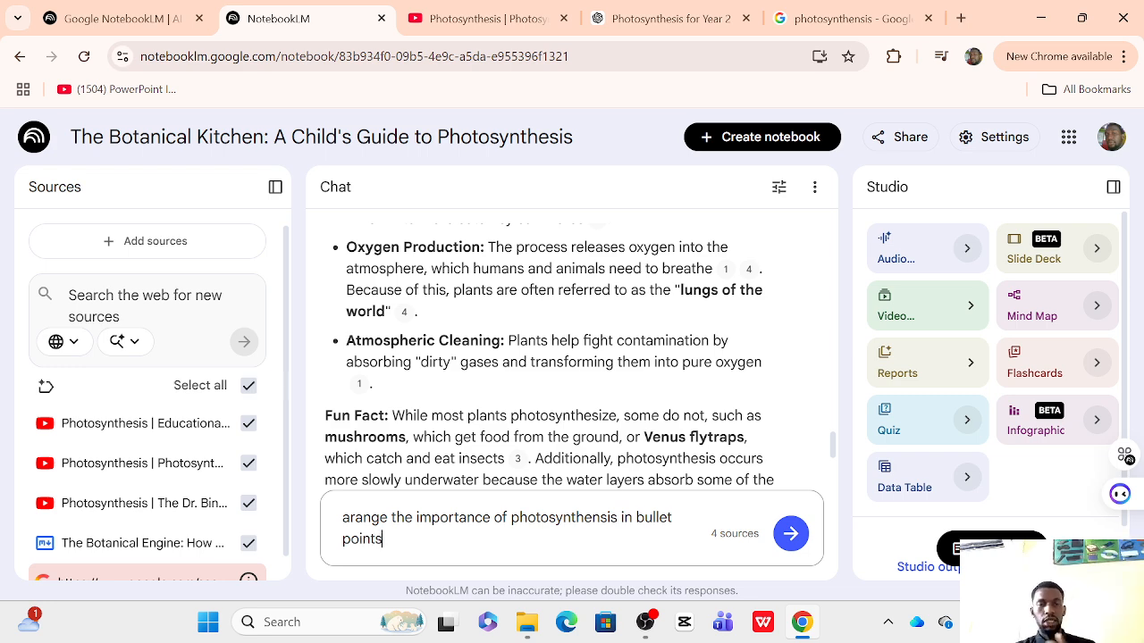
{"action": "left_click", "coordinate": [791, 536]}
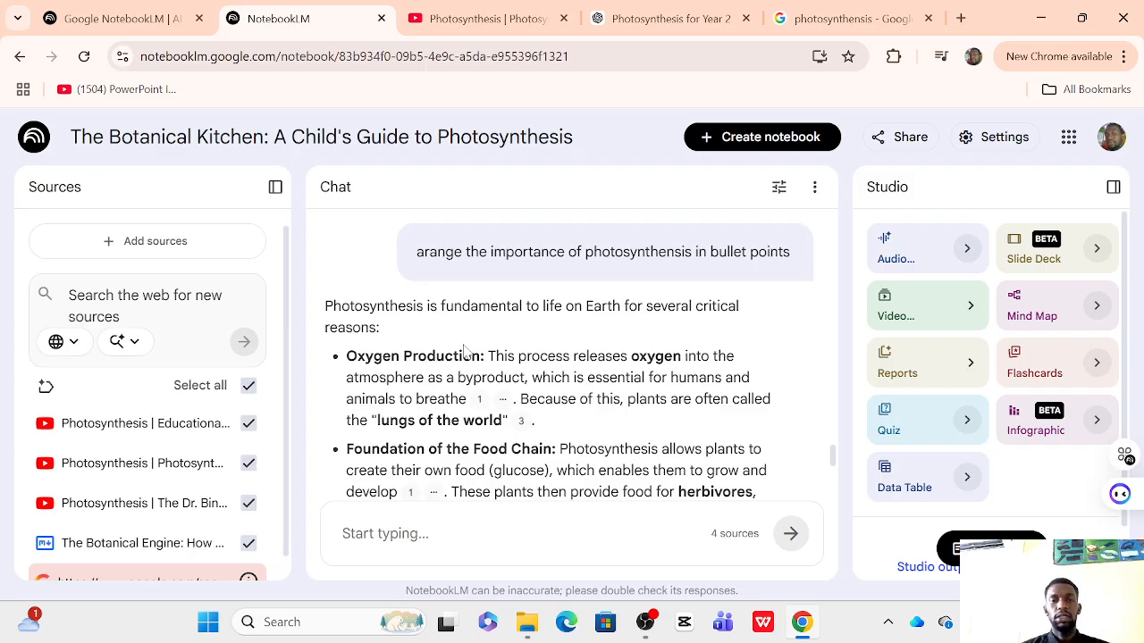
- Read through the bullet-point answer on the importance of photosynthesis in the chat
{"action": "scroll", "coordinate": [465, 348], "scroll_direction": "down", "scroll_amount": 1}
{"action": "scroll", "coordinate": [458, 329], "scroll_direction": "up", "scroll_amount": 2}
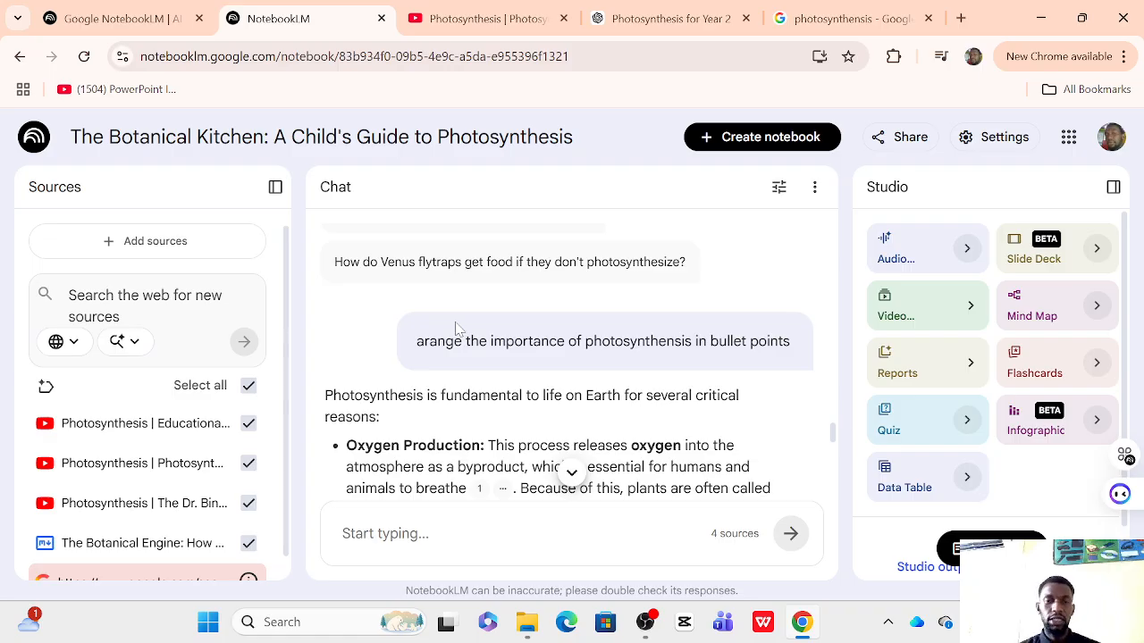
{"action": "scroll", "coordinate": [525, 371], "scroll_direction": "down", "scroll_amount": 2}
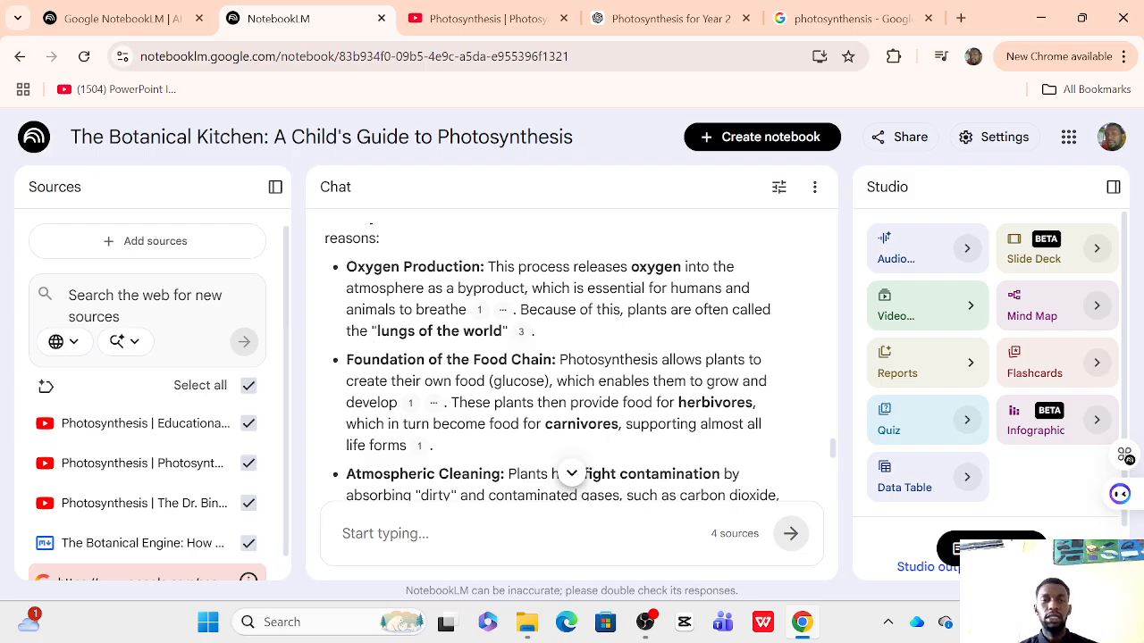
{"action": "scroll", "coordinate": [368, 343], "scroll_direction": "down", "scroll_amount": 1}
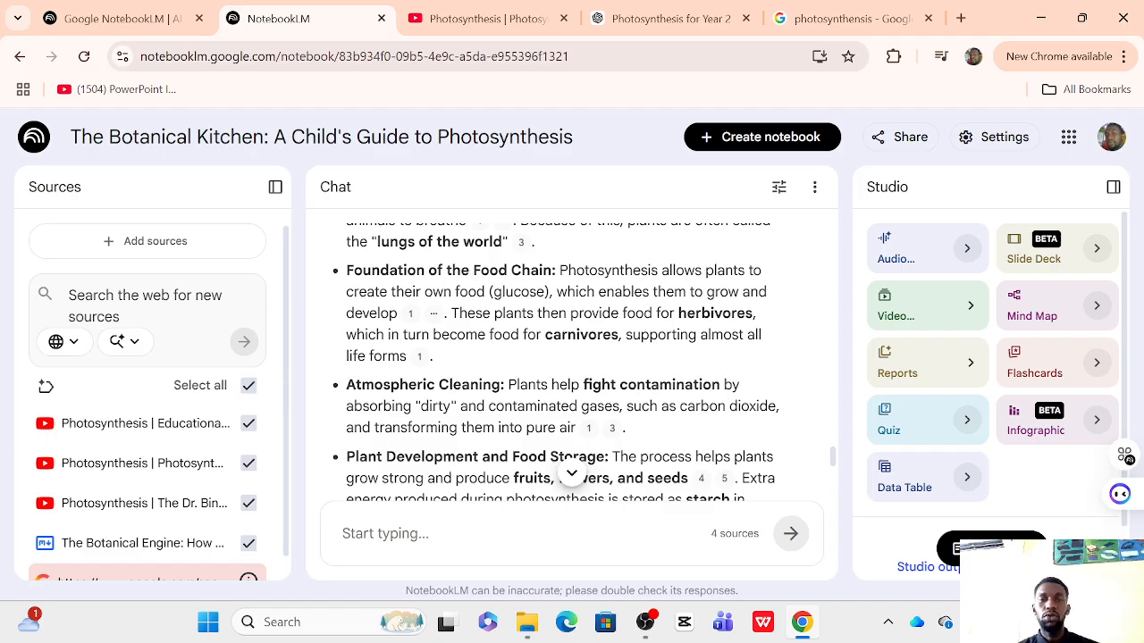
{"action": "mouse_move", "coordinate": [420, 323]}
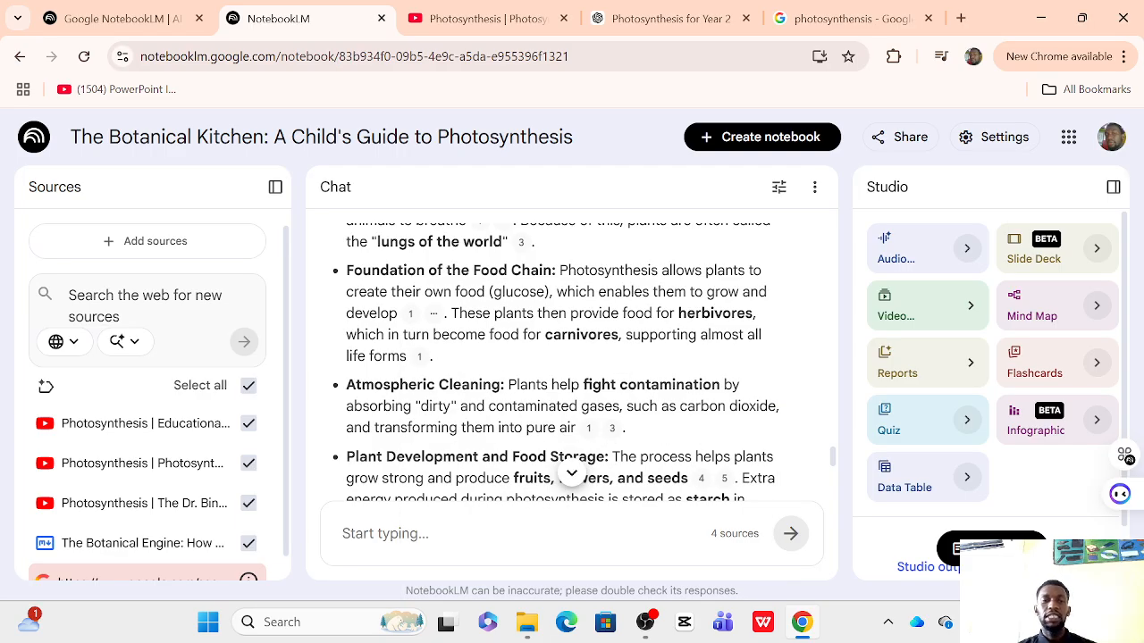
- Read the remaining bullets of the importance answer, from atmospheric cleaning to energy conversion
{"action": "scroll", "coordinate": [424, 420], "scroll_direction": "down", "scroll_amount": 1}
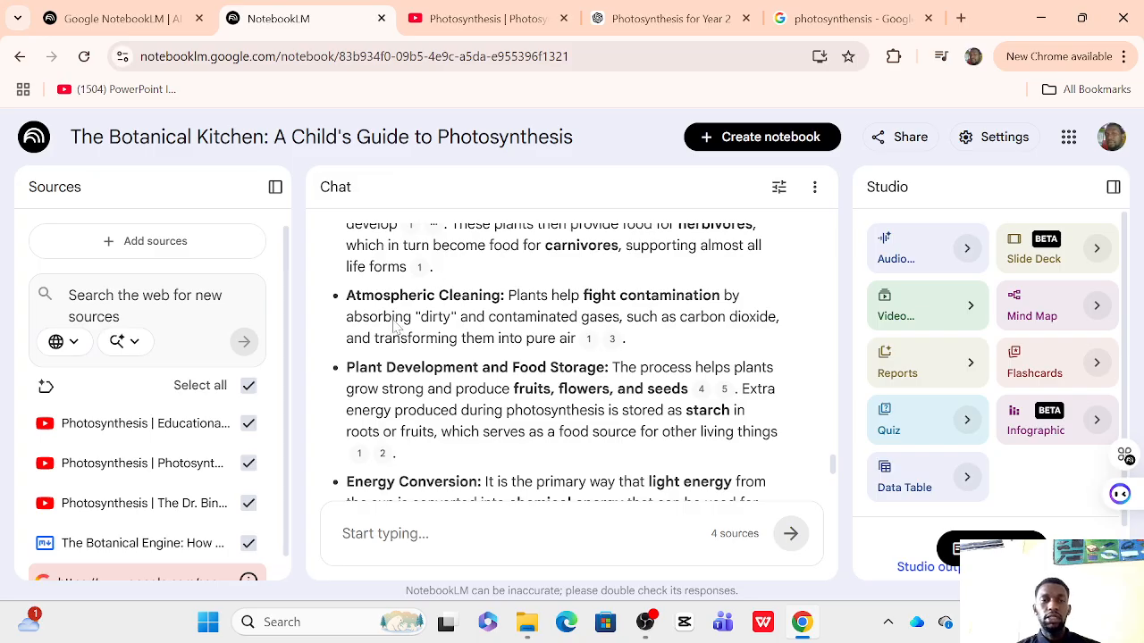
{"action": "scroll", "coordinate": [550, 357], "scroll_direction": "down", "scroll_amount": 2}
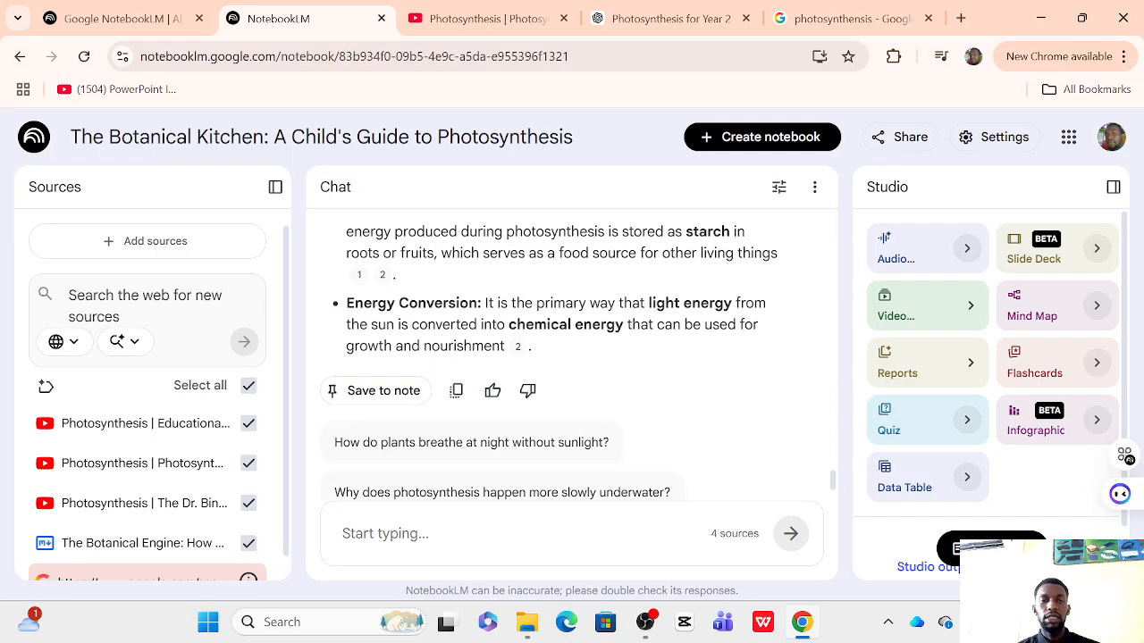
{"action": "scroll", "coordinate": [550, 357], "scroll_direction": "down", "scroll_amount": 1}
{"action": "scroll", "coordinate": [549, 358], "scroll_direction": "up", "scroll_amount": 2}
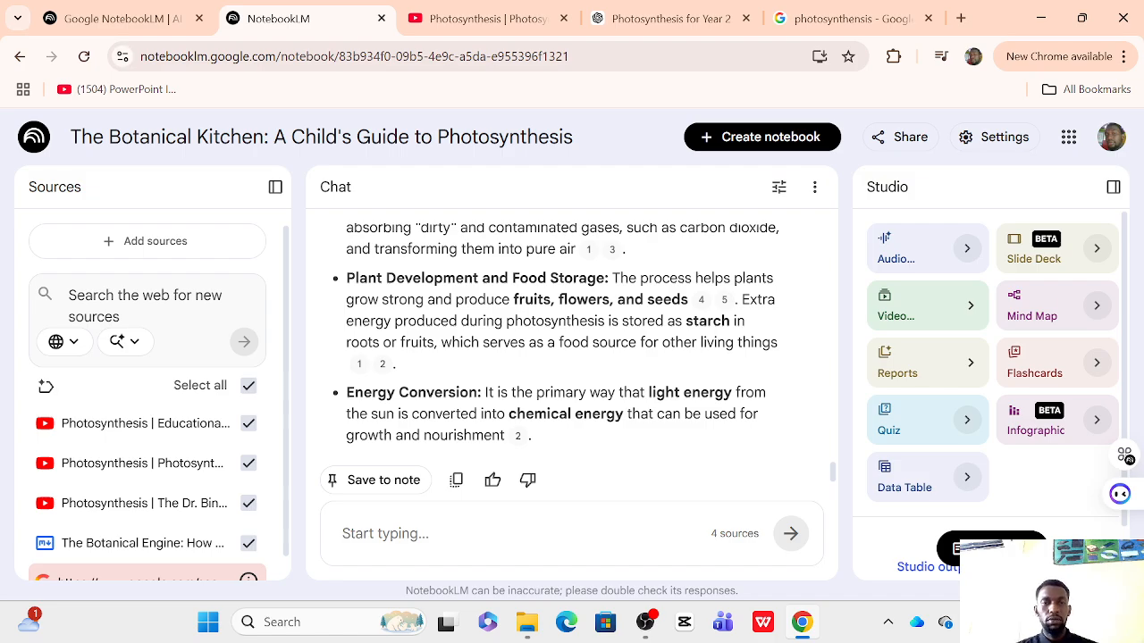
- Send the notebook chat the request "discuss the process of photosynthensis"
{"action": "left_click", "coordinate": [359, 537]}
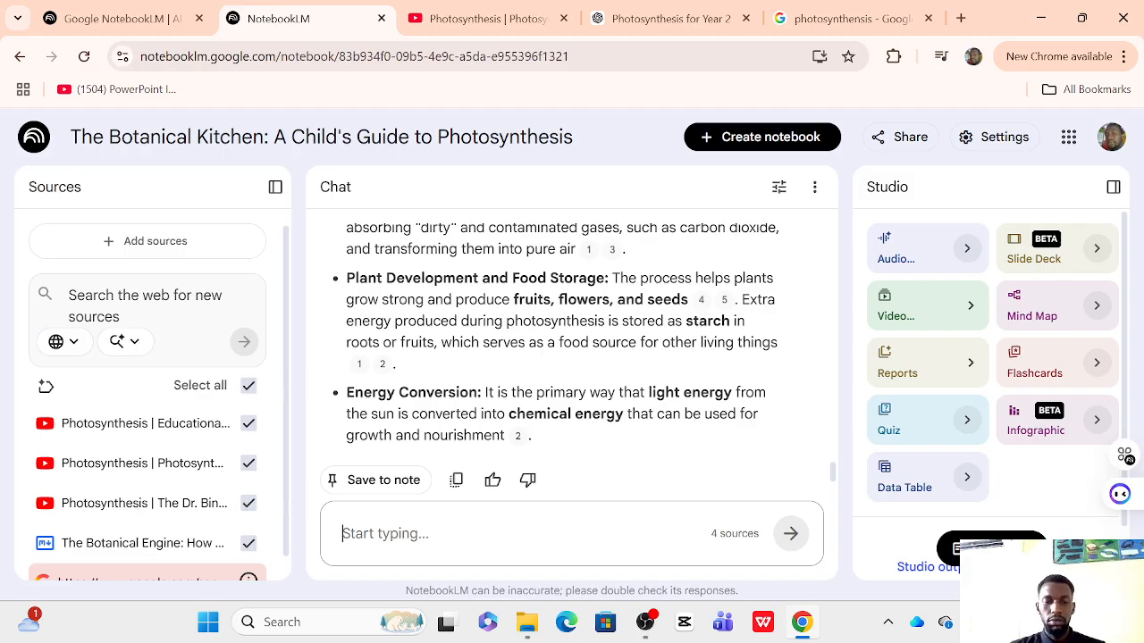
{"action": "type", "text": "dis"}
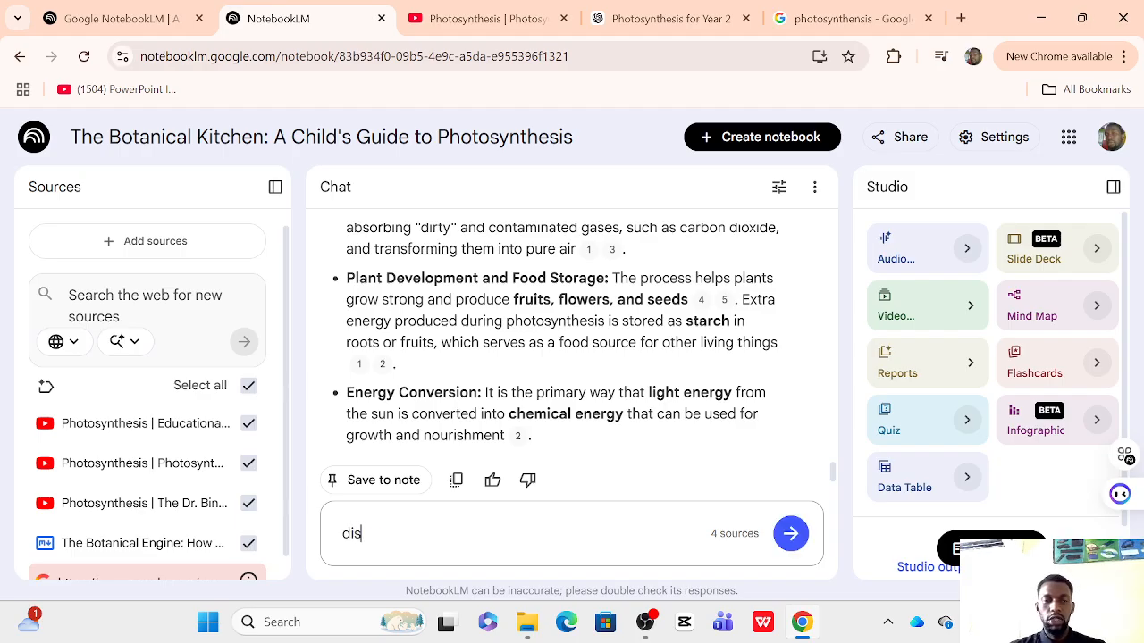
{"action": "type", "text": "cuss the"}
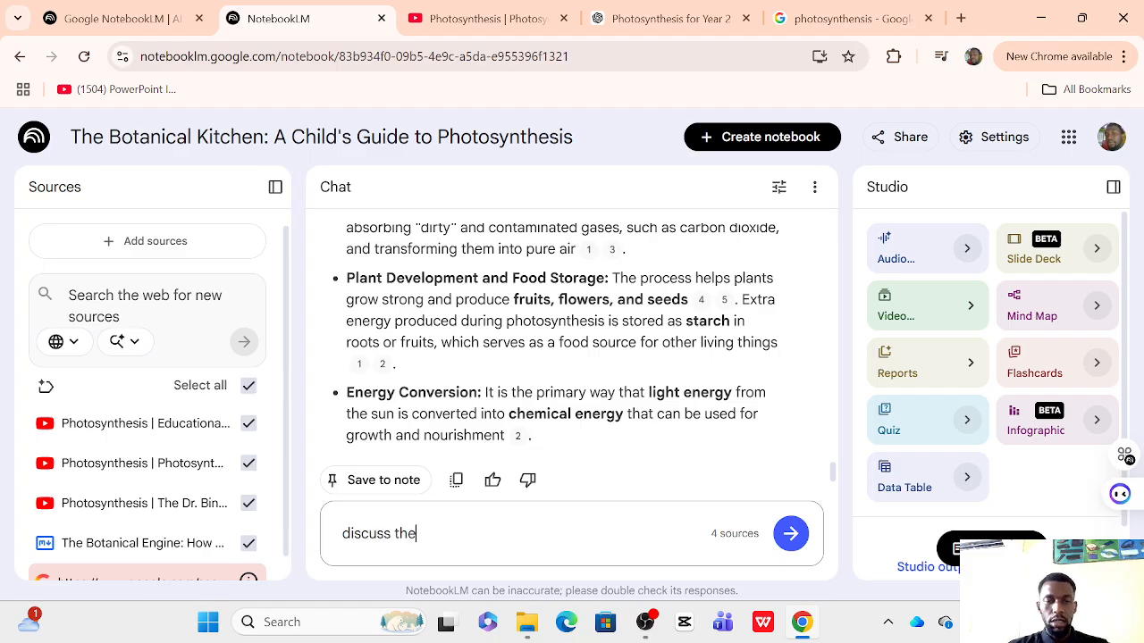
{"action": "type", "text": " process"}
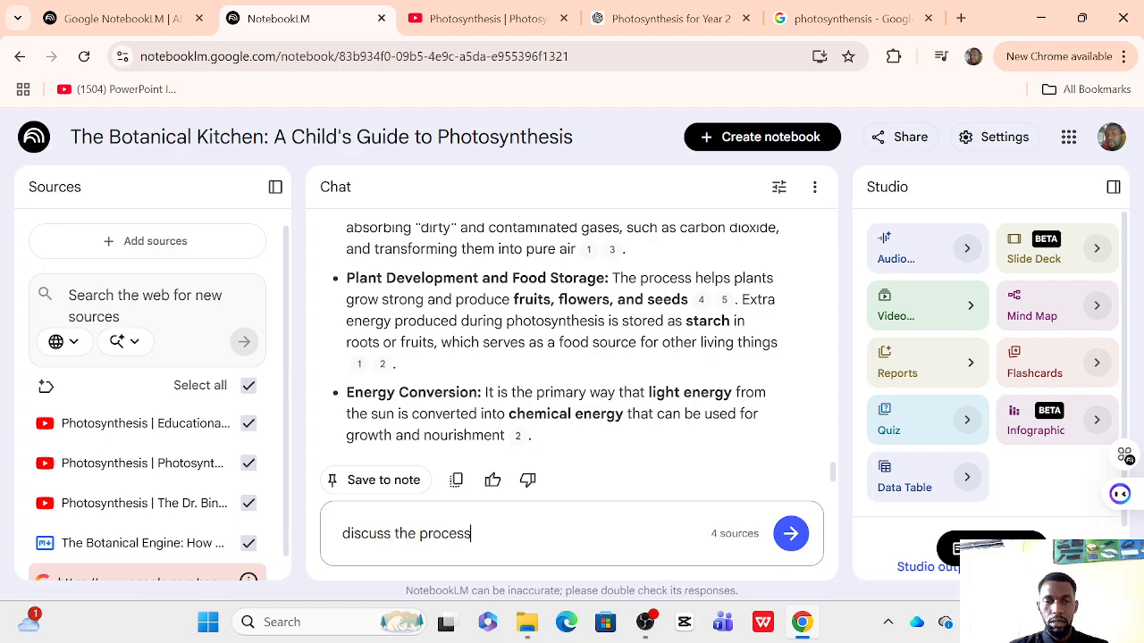
{"action": "type", "text": " of pht"}
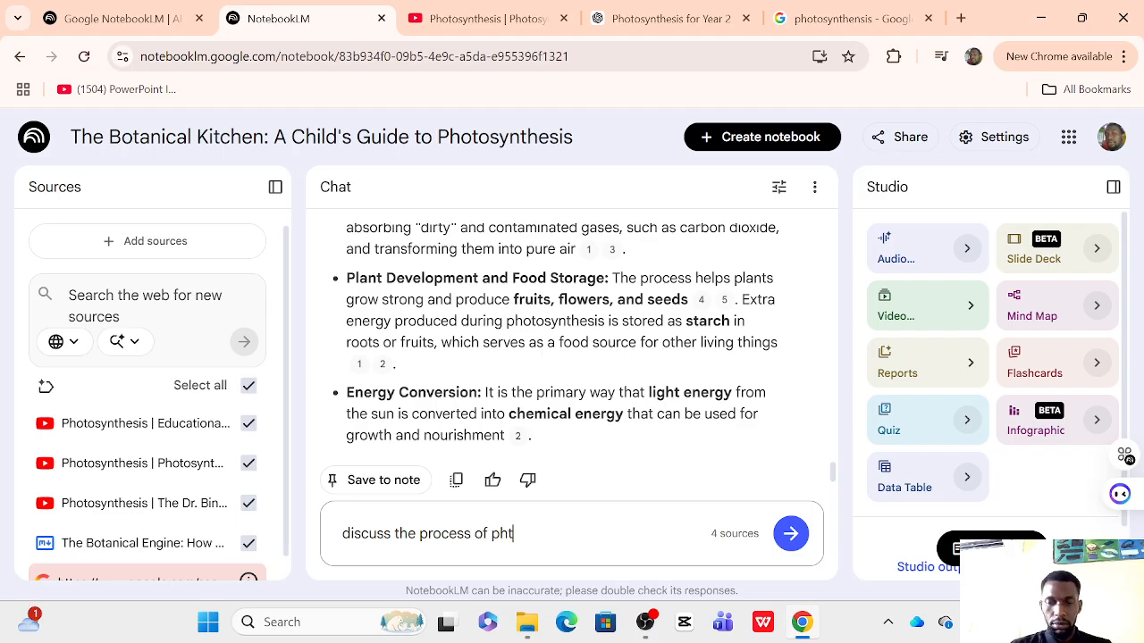
{"action": "key", "text": "BackSpace"}
{"action": "type", "text": "otosynthens"}
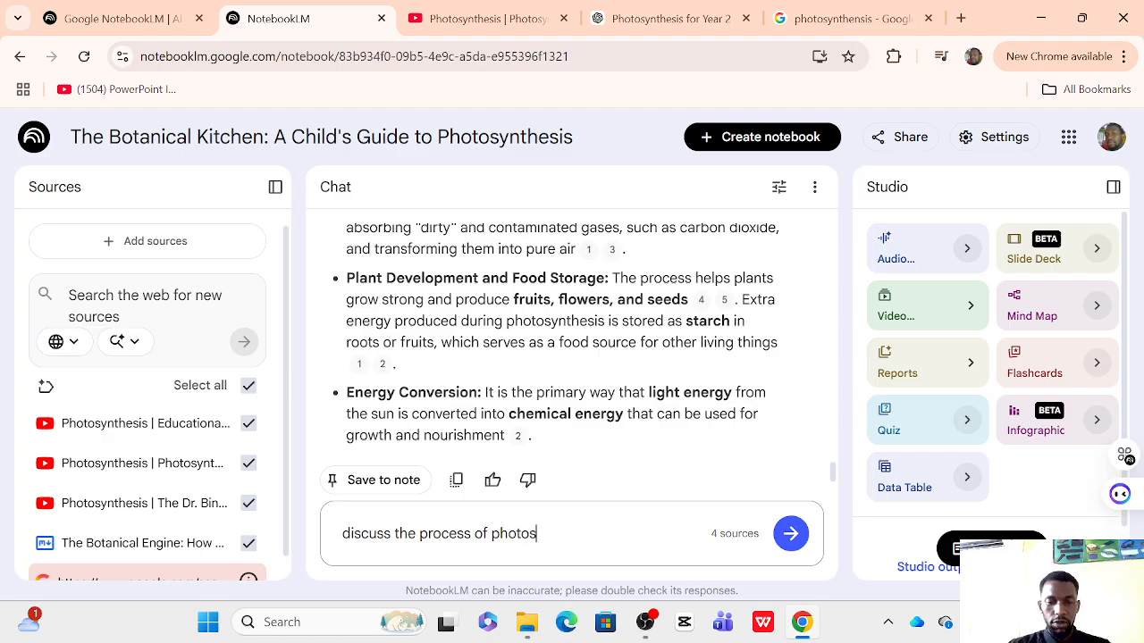
{"action": "key", "text": "BackSpace"}
{"action": "key", "text": "BackSpace"}
{"action": "type", "text": "sis"}
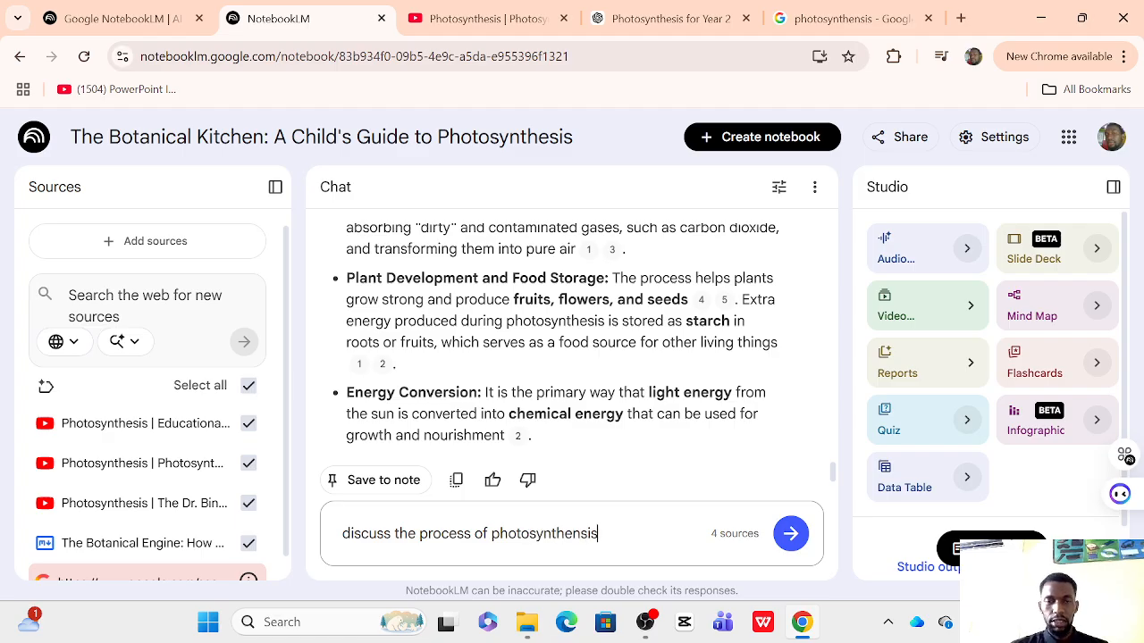
{"action": "key", "text": "Return"}
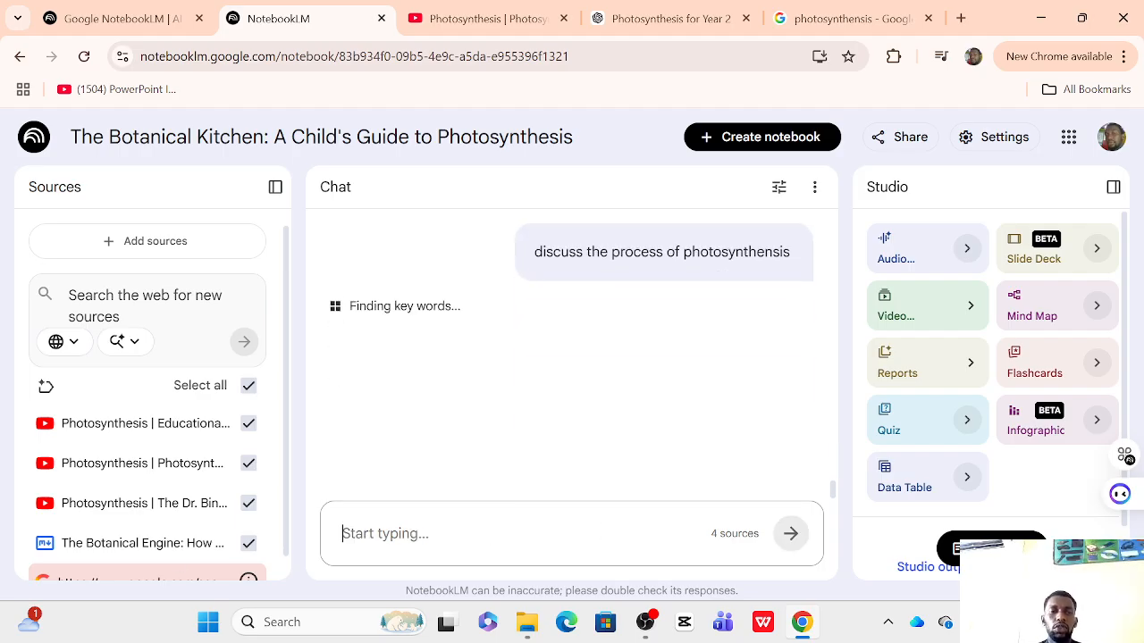
- Look over the source list and read the chat's answer on the process of photosynthesis, from its essential ingredients to the storage stage
{"action": "scroll", "coordinate": [122, 422], "scroll_direction": "down", "scroll_amount": 1}
{"action": "scroll", "coordinate": [125, 418], "scroll_direction": "up", "scroll_amount": 1}
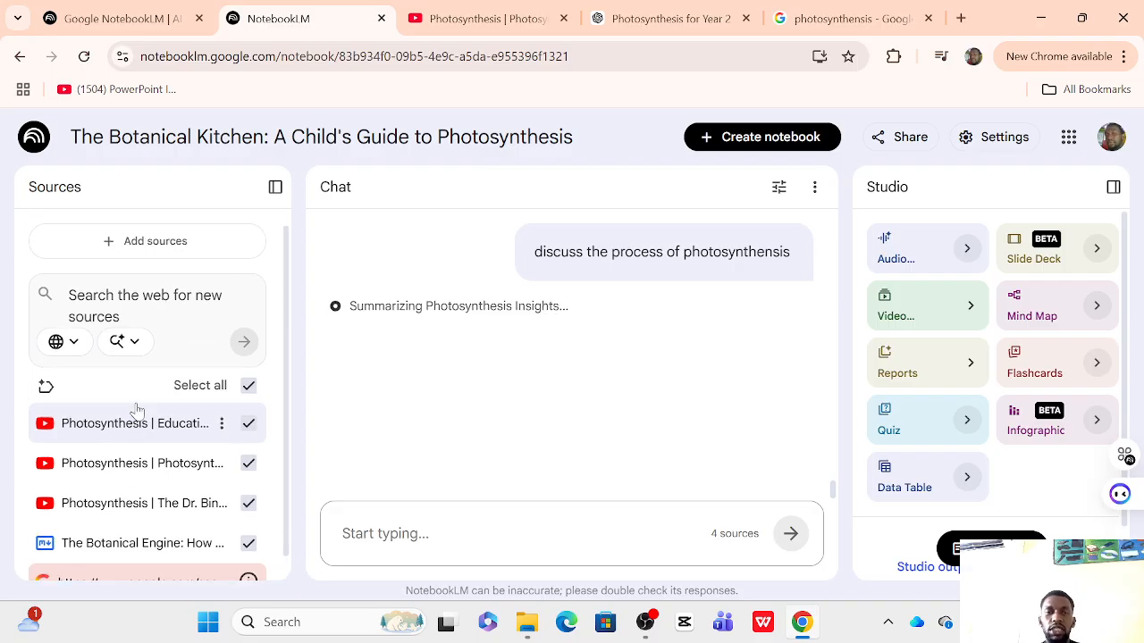
{"action": "scroll", "coordinate": [143, 455], "scroll_direction": "down", "scroll_amount": 1}
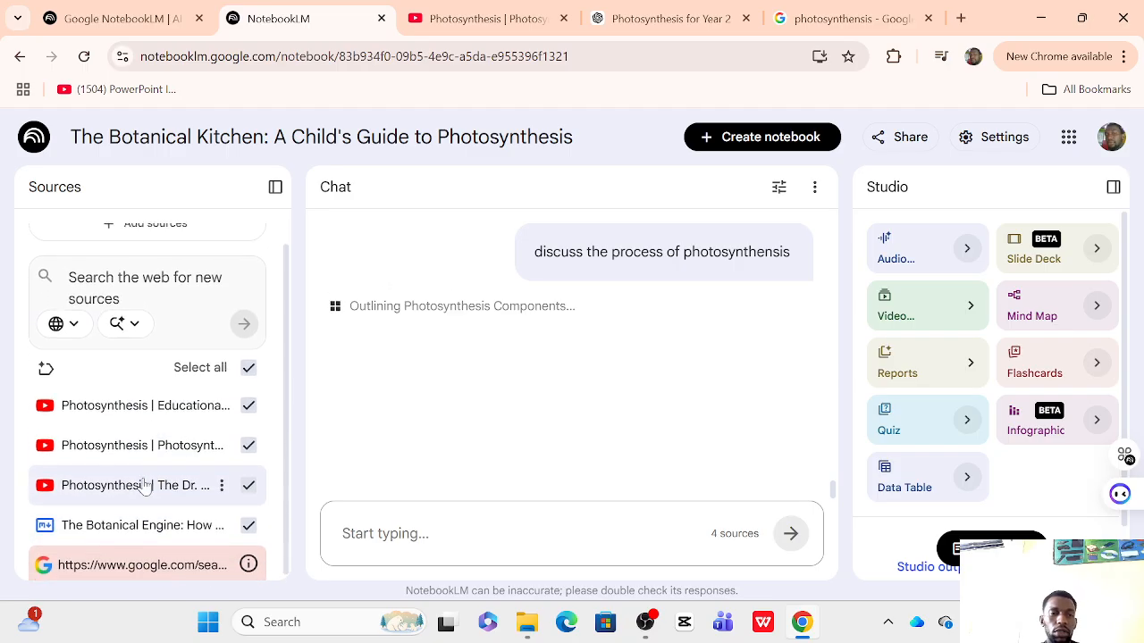
{"action": "scroll", "coordinate": [143, 487], "scroll_direction": "up", "scroll_amount": 1}
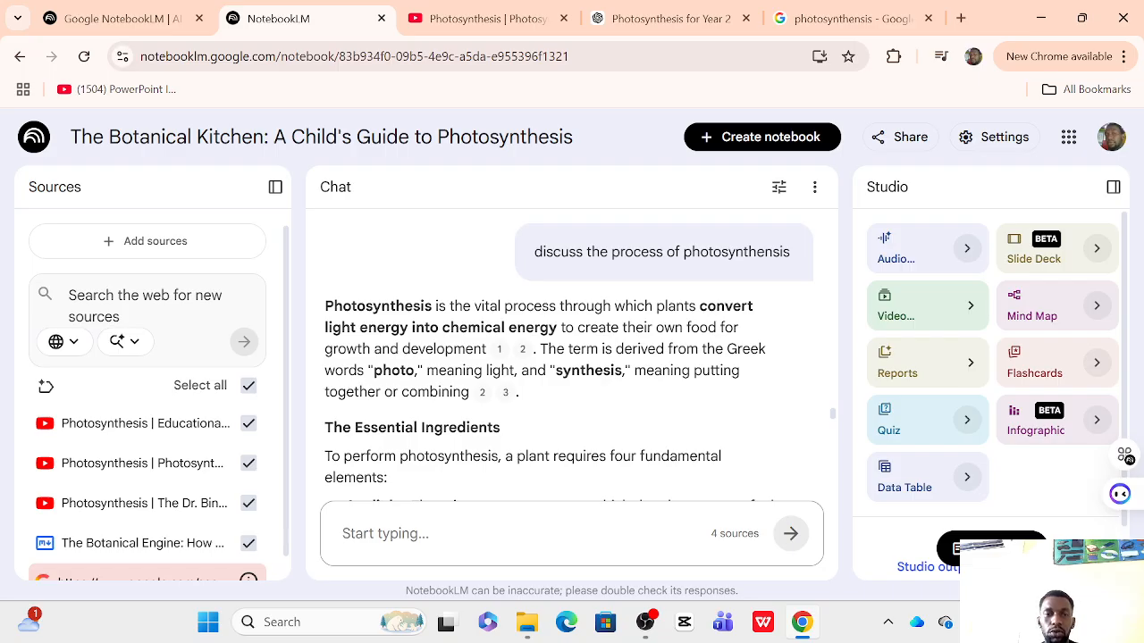
{"action": "mouse_move", "coordinate": [498, 349]}
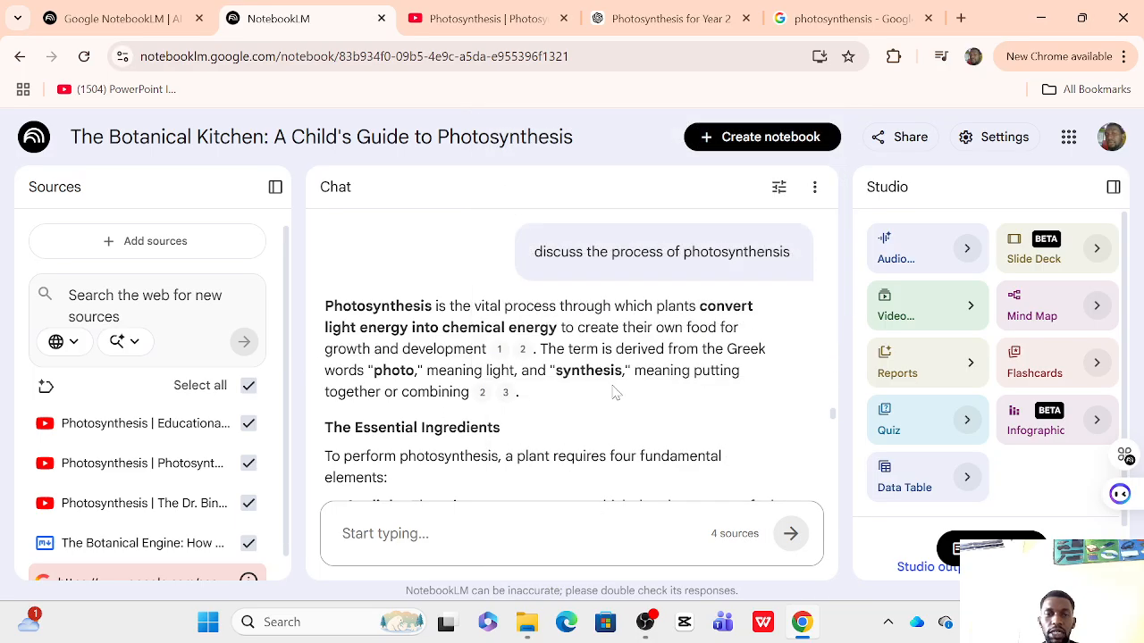
{"action": "scroll", "coordinate": [490, 413], "scroll_direction": "down", "scroll_amount": 2}
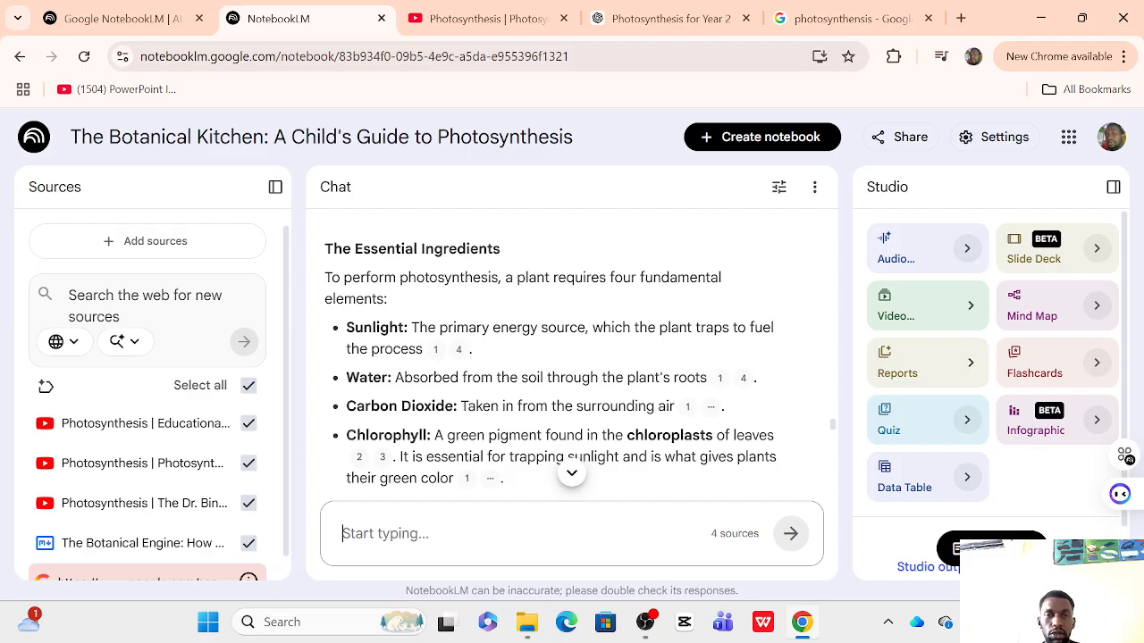
{"action": "scroll", "coordinate": [433, 357], "scroll_direction": "down", "scroll_amount": 3}
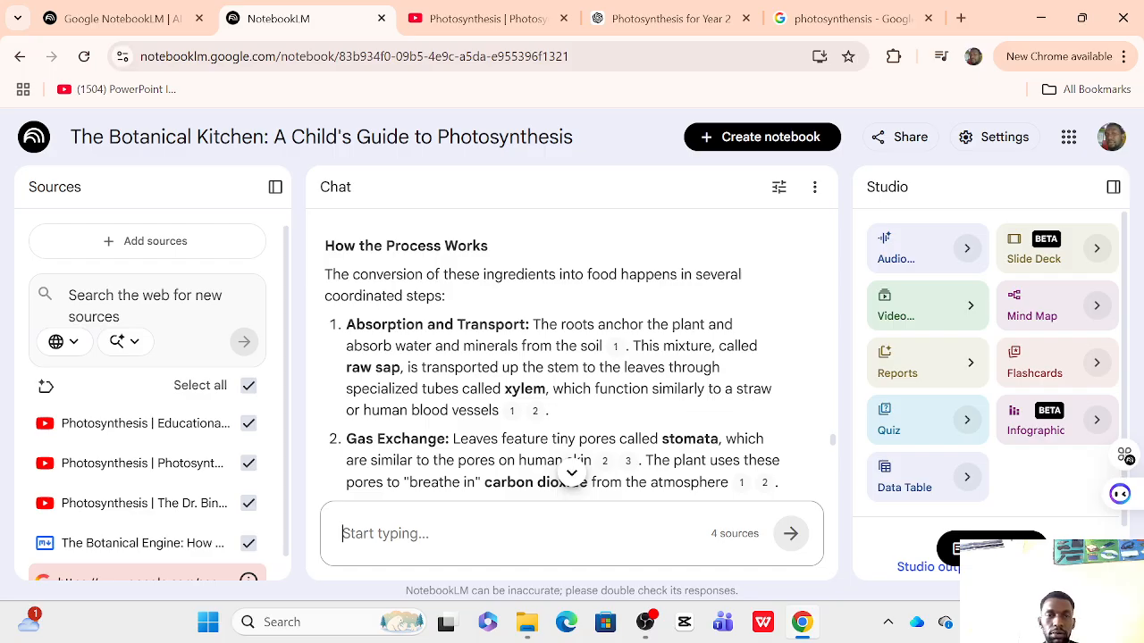
{"action": "scroll", "coordinate": [549, 358], "scroll_direction": "down", "scroll_amount": 1}
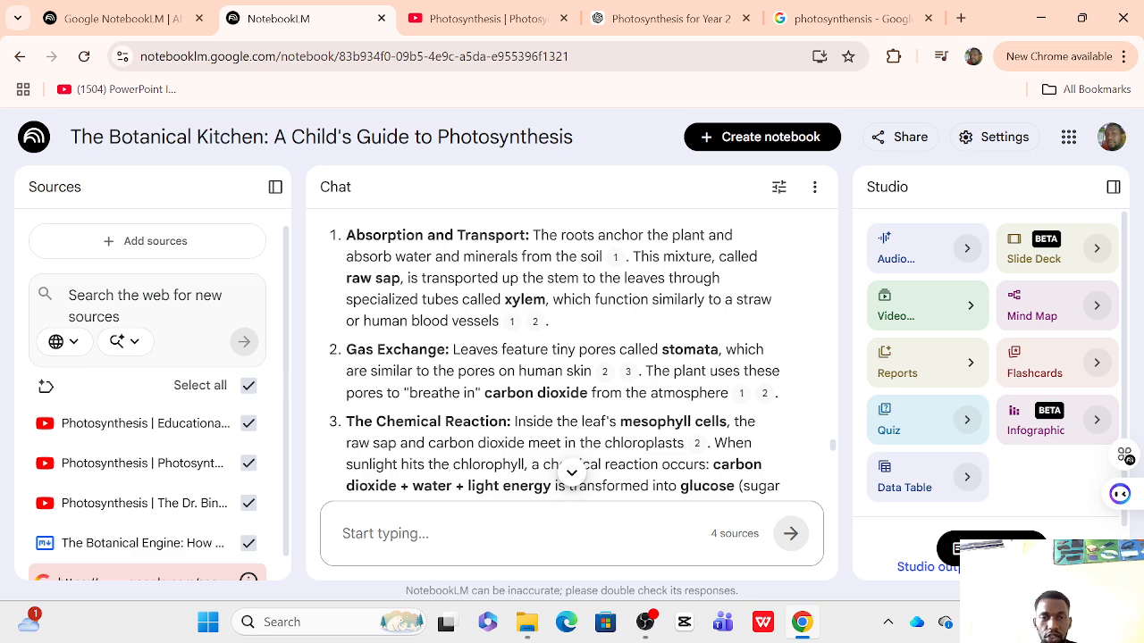
{"action": "scroll", "coordinate": [550, 357], "scroll_direction": "down", "scroll_amount": 1}
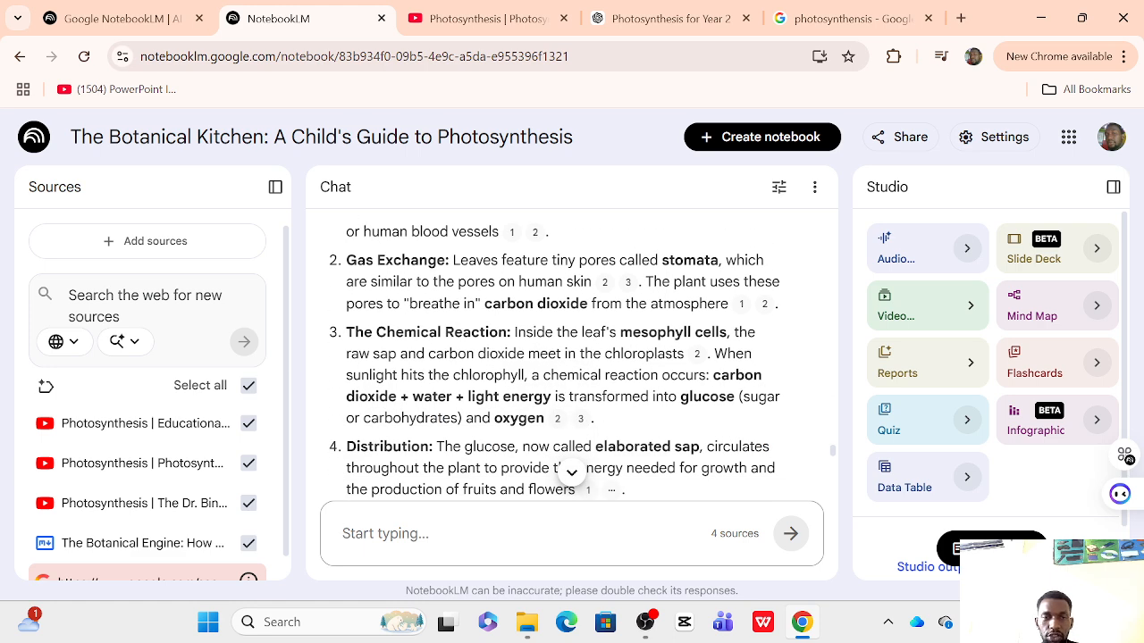
{"action": "scroll", "coordinate": [350, 414], "scroll_direction": "down", "scroll_amount": 1}
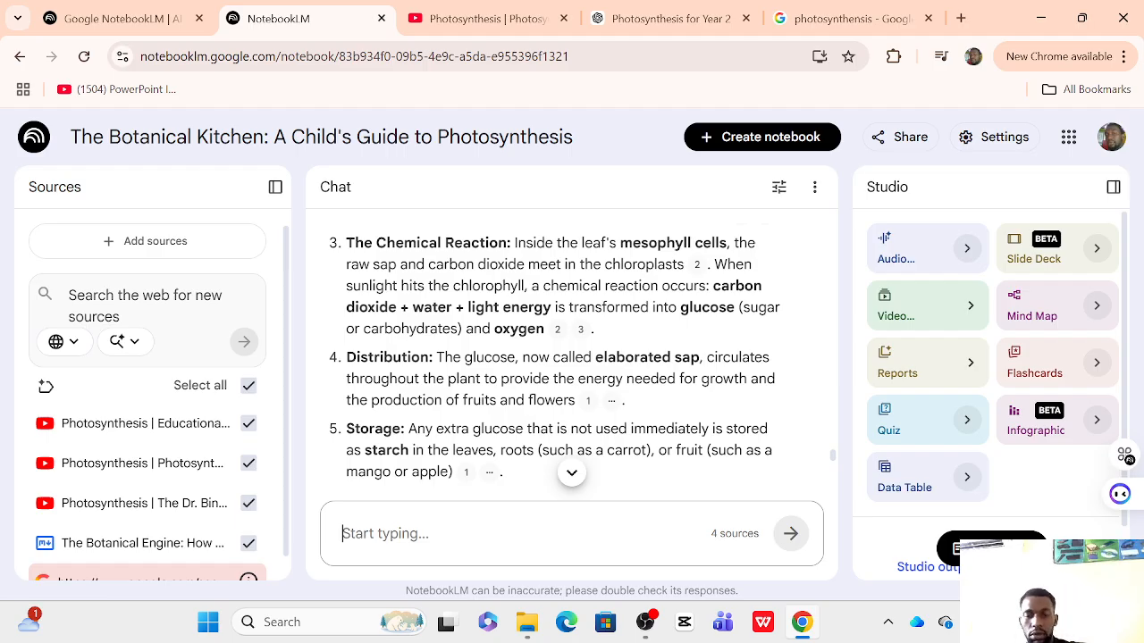
- Ask the chat to reword its process answer with the request "present it in simple language"
{"action": "type", "text": "prese"}
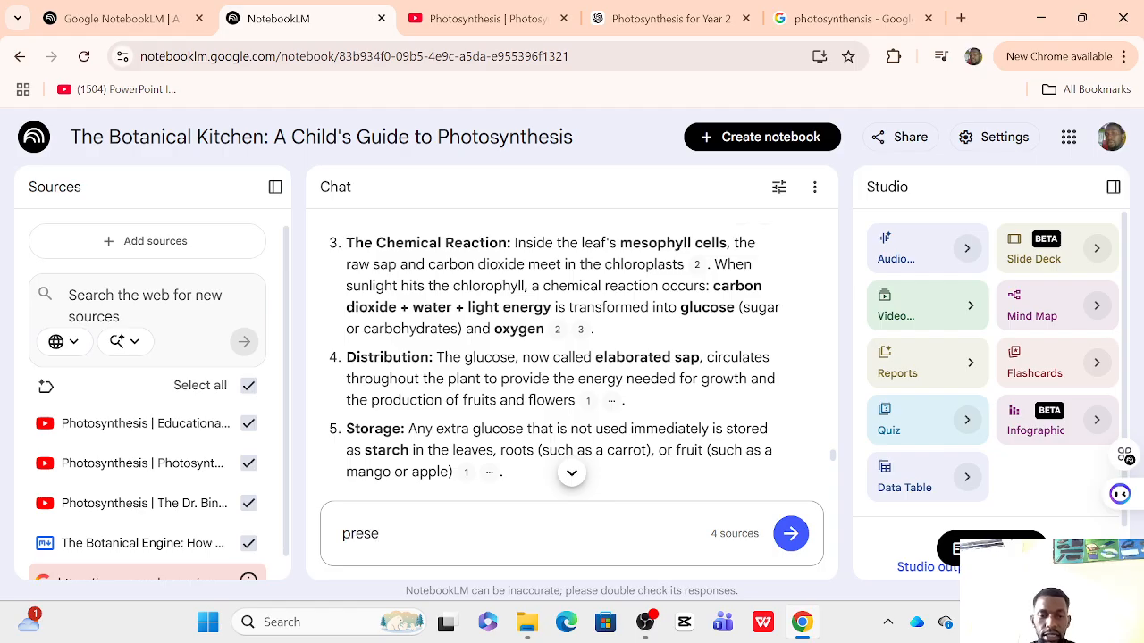
{"action": "type", "text": "nt "}
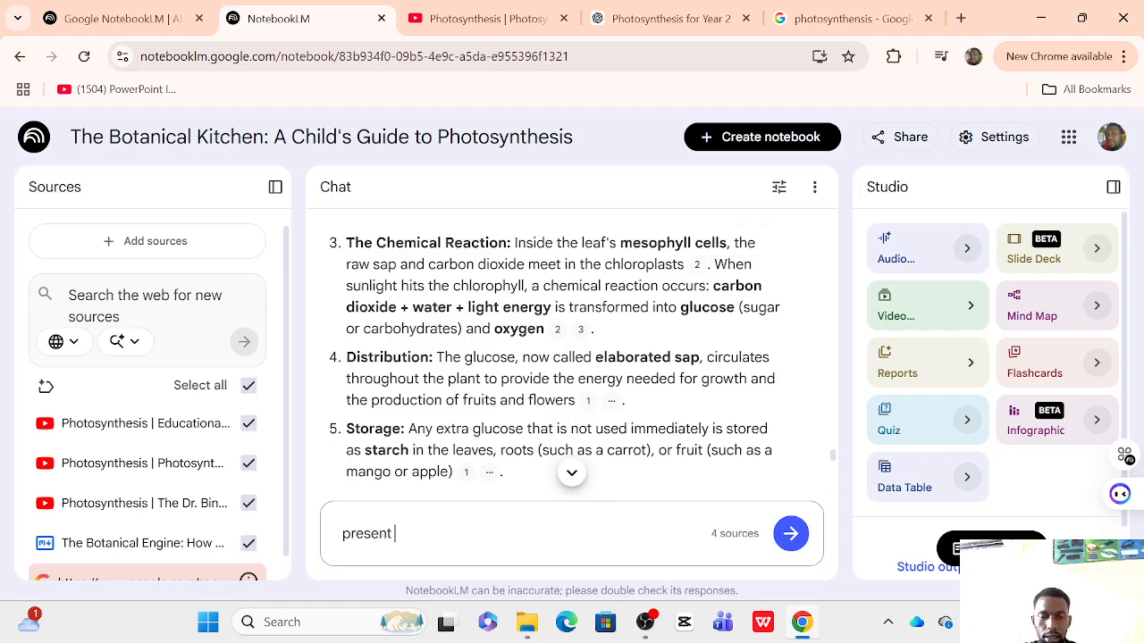
{"action": "type", "text": "it in si"}
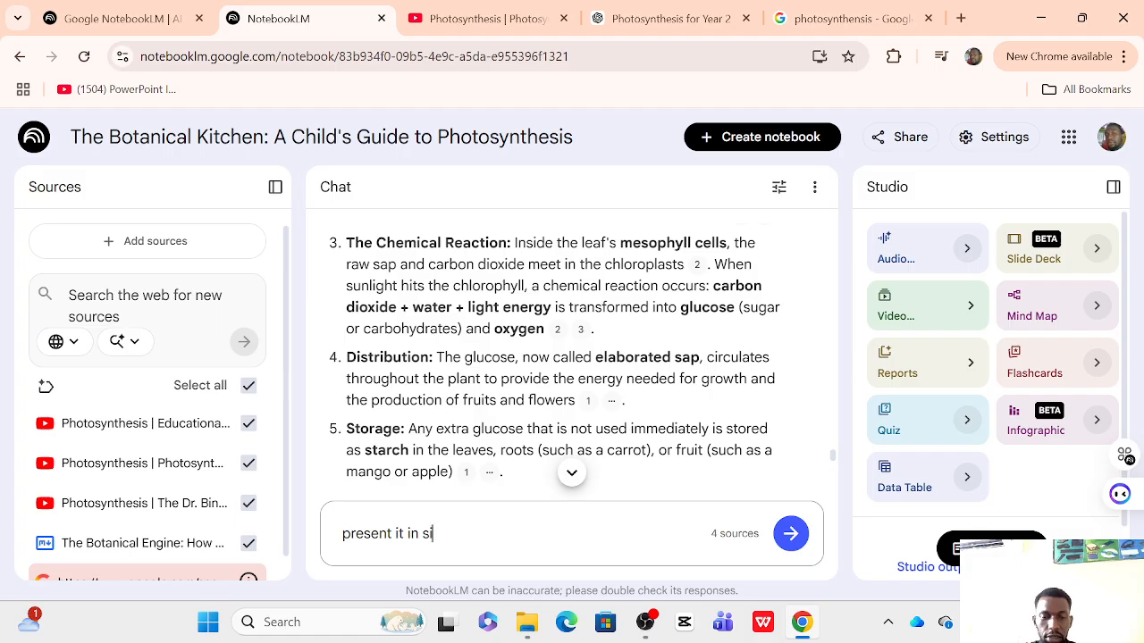
{"action": "type", "text": "mple"}
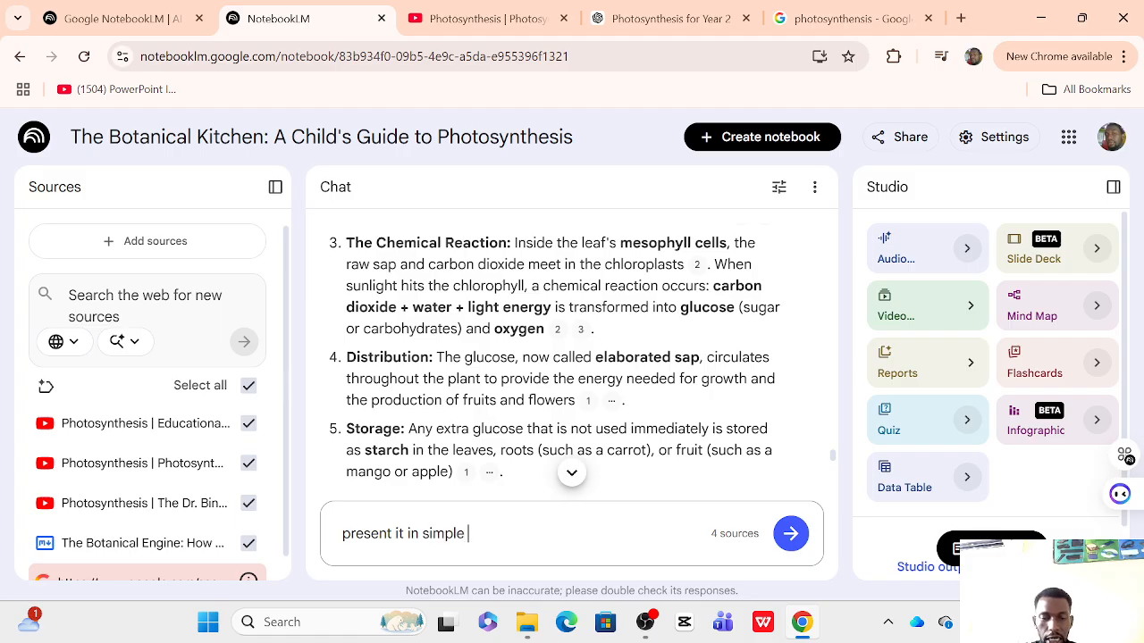
{"action": "type", "text": " language"}
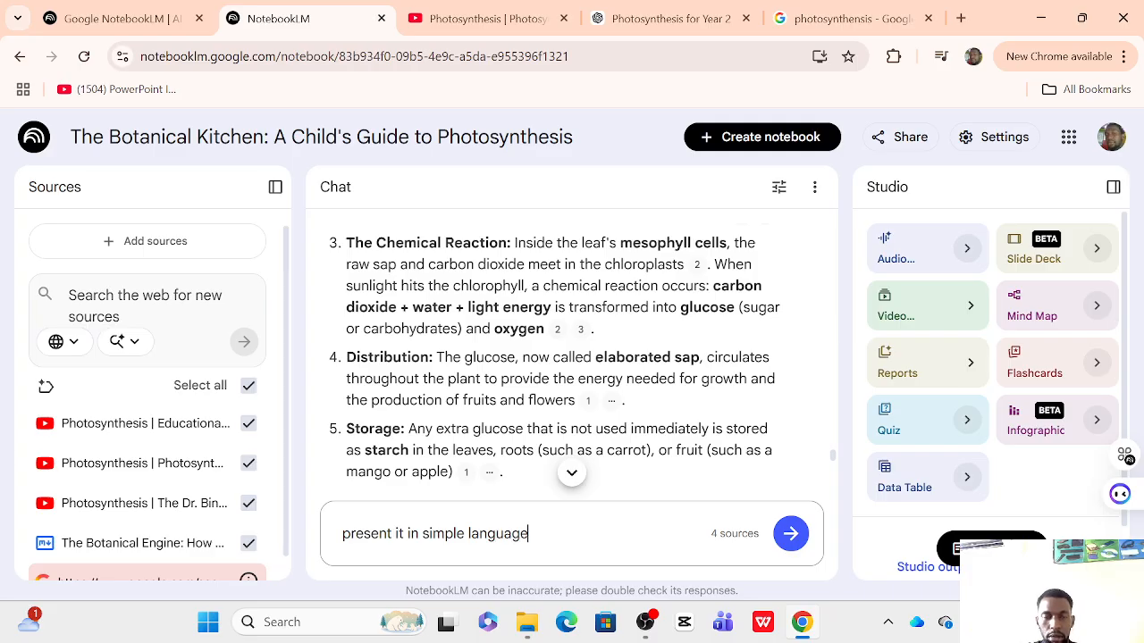
{"action": "key", "text": "Return"}
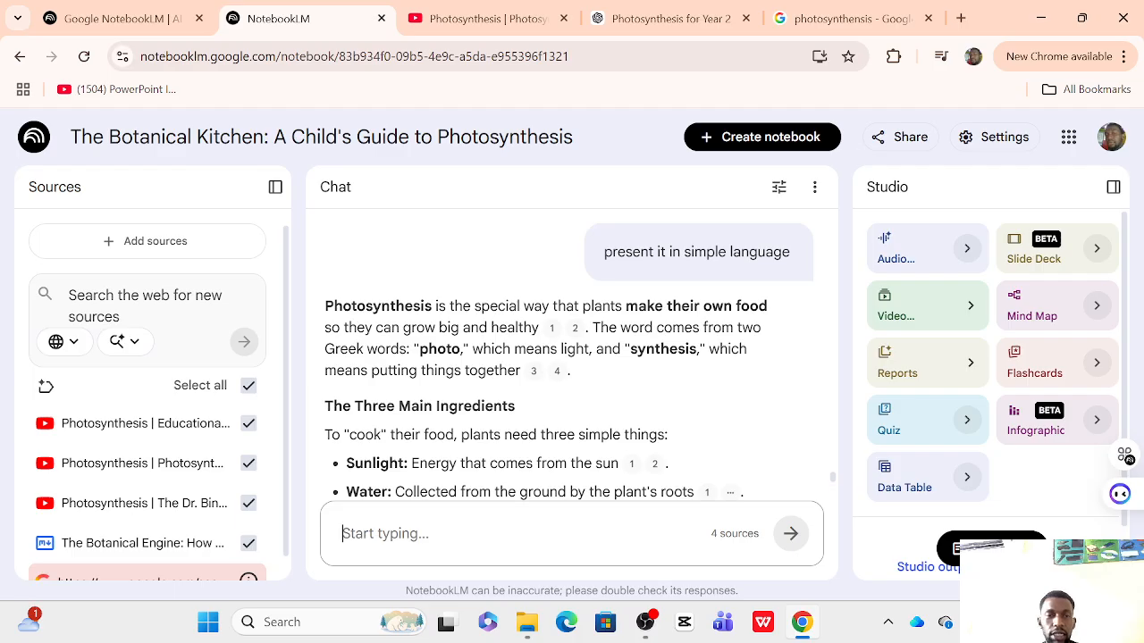
- Read through the simple-language answer, covering the main ingredients, how the "kitchen" works, why it is important and the fun fact
{"action": "scroll", "coordinate": [492, 461], "scroll_direction": "down", "scroll_amount": 1}
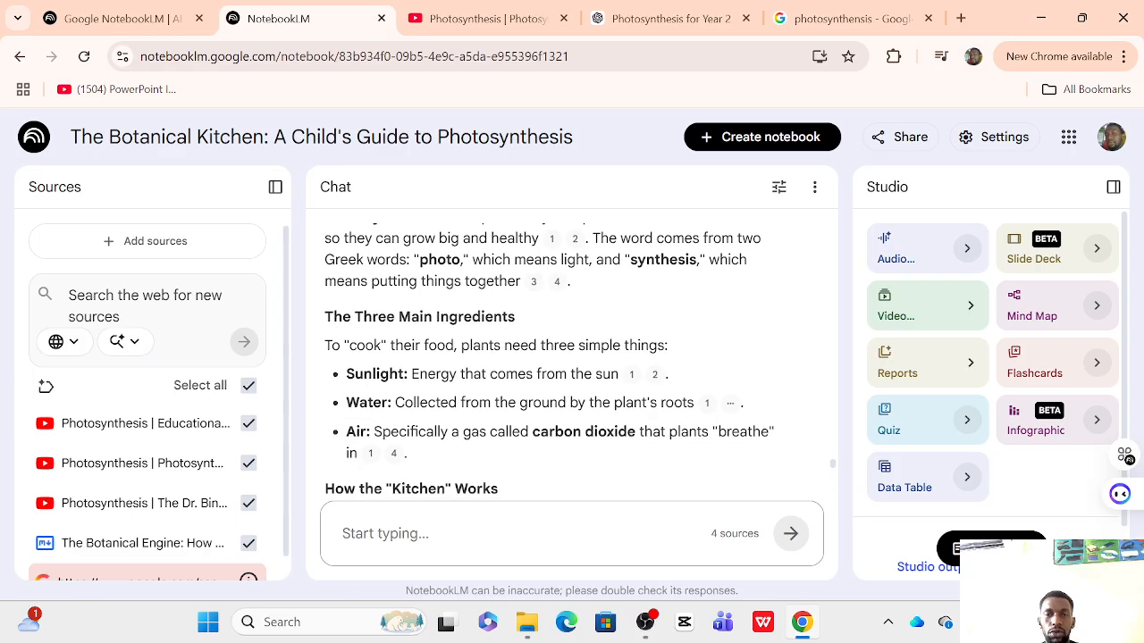
{"action": "scroll", "coordinate": [549, 358], "scroll_direction": "down", "scroll_amount": 1}
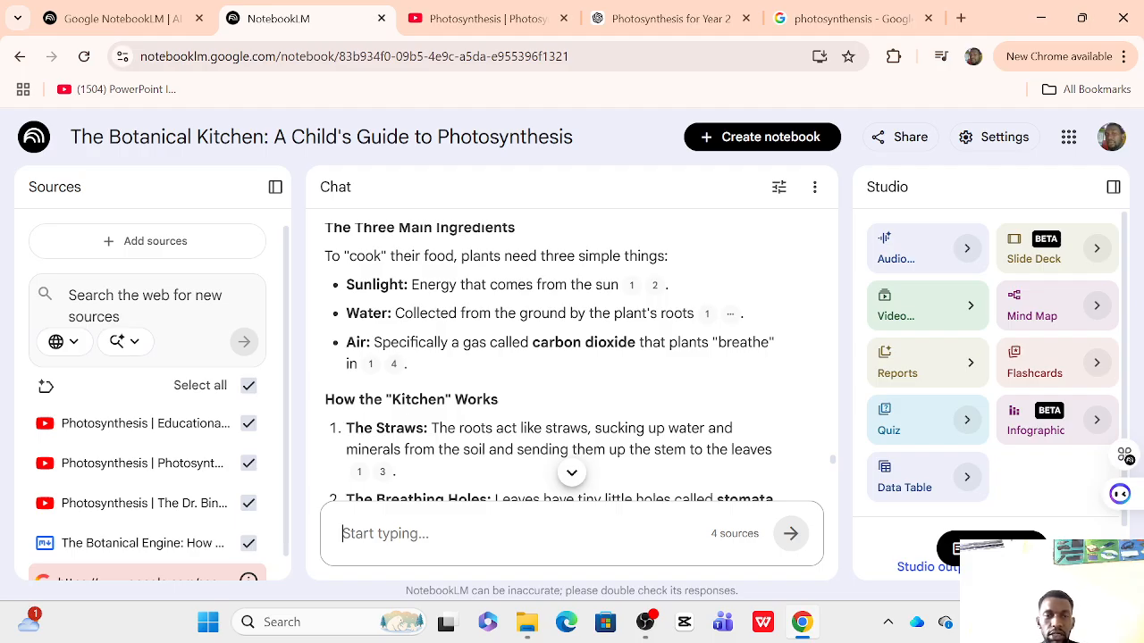
{"action": "scroll", "coordinate": [572, 358], "scroll_direction": "down", "scroll_amount": 1}
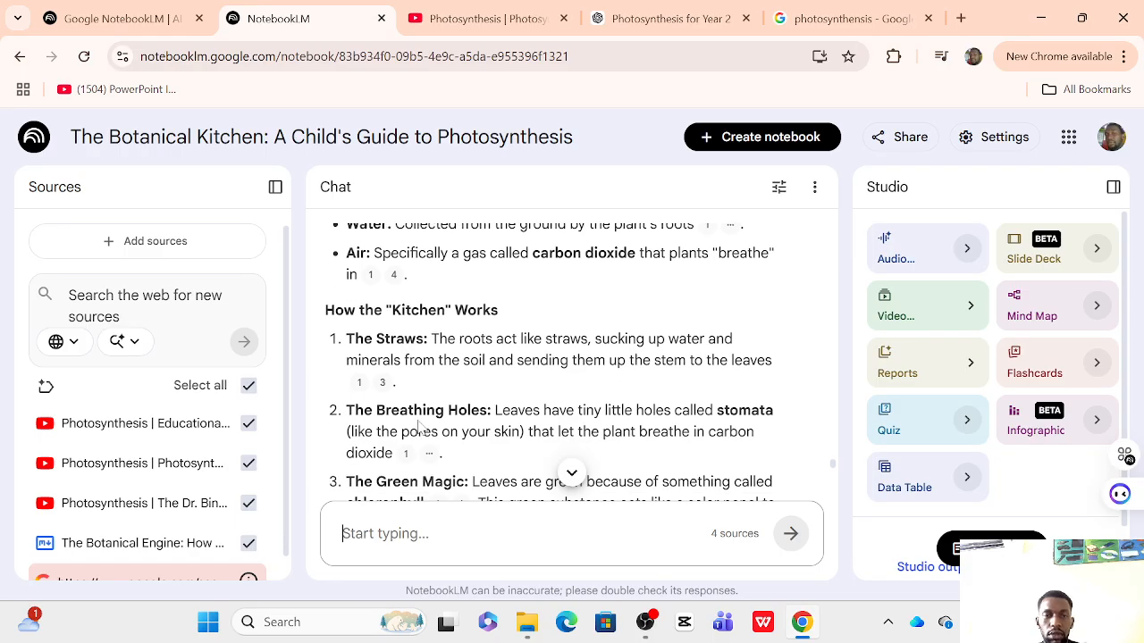
{"action": "scroll", "coordinate": [572, 357], "scroll_direction": "down", "scroll_amount": 1}
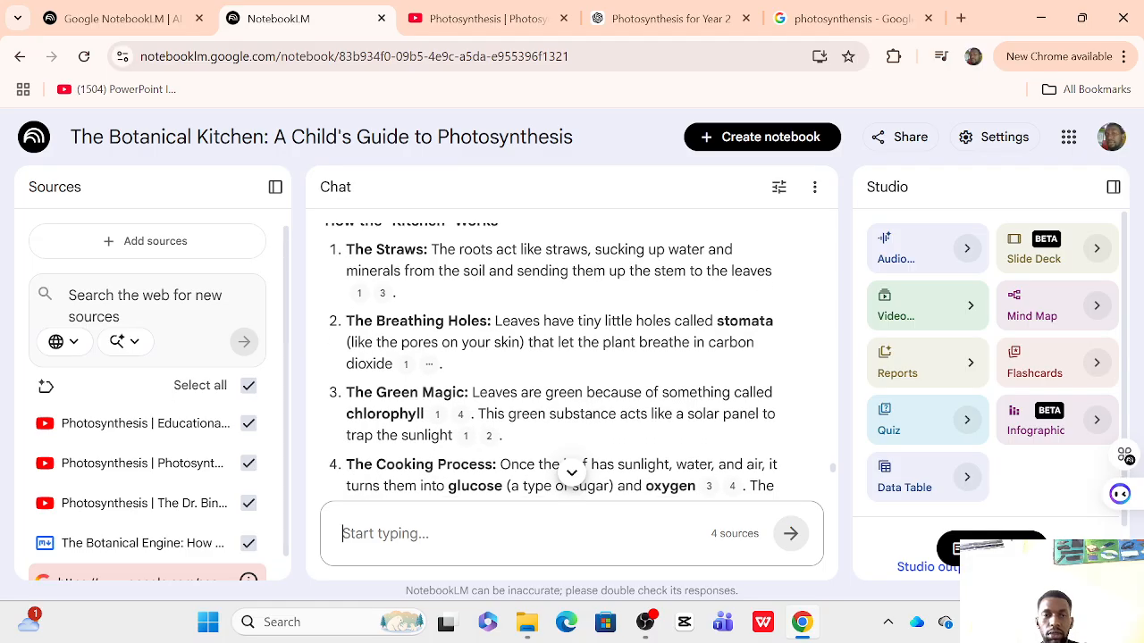
{"action": "scroll", "coordinate": [566, 467], "scroll_direction": "down", "scroll_amount": 1}
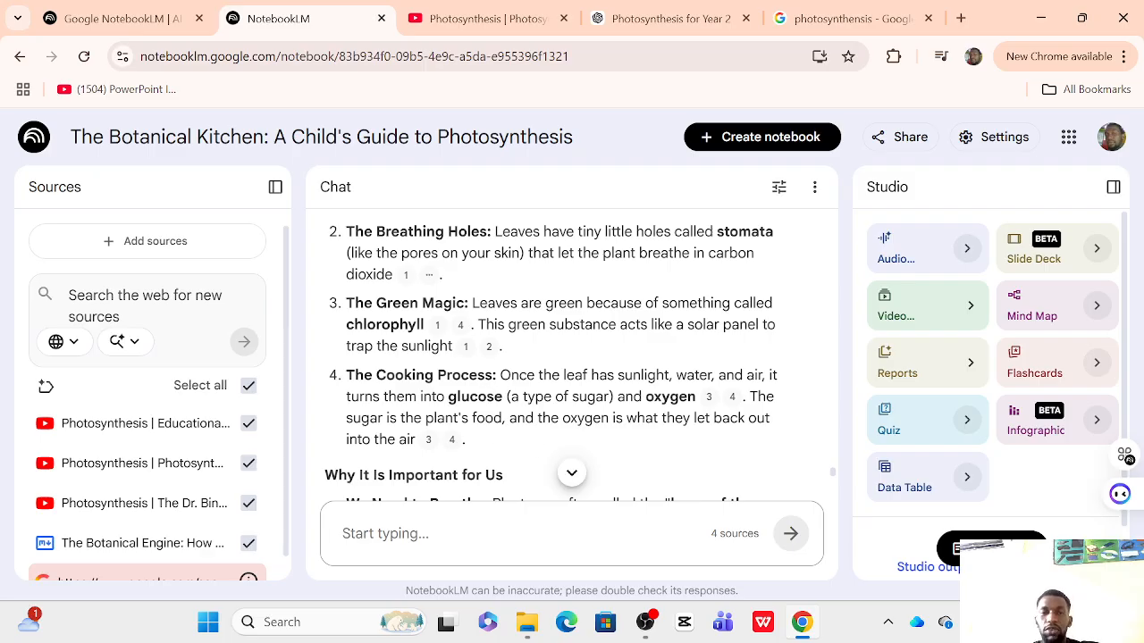
{"action": "scroll", "coordinate": [550, 385], "scroll_direction": "down", "scroll_amount": 1}
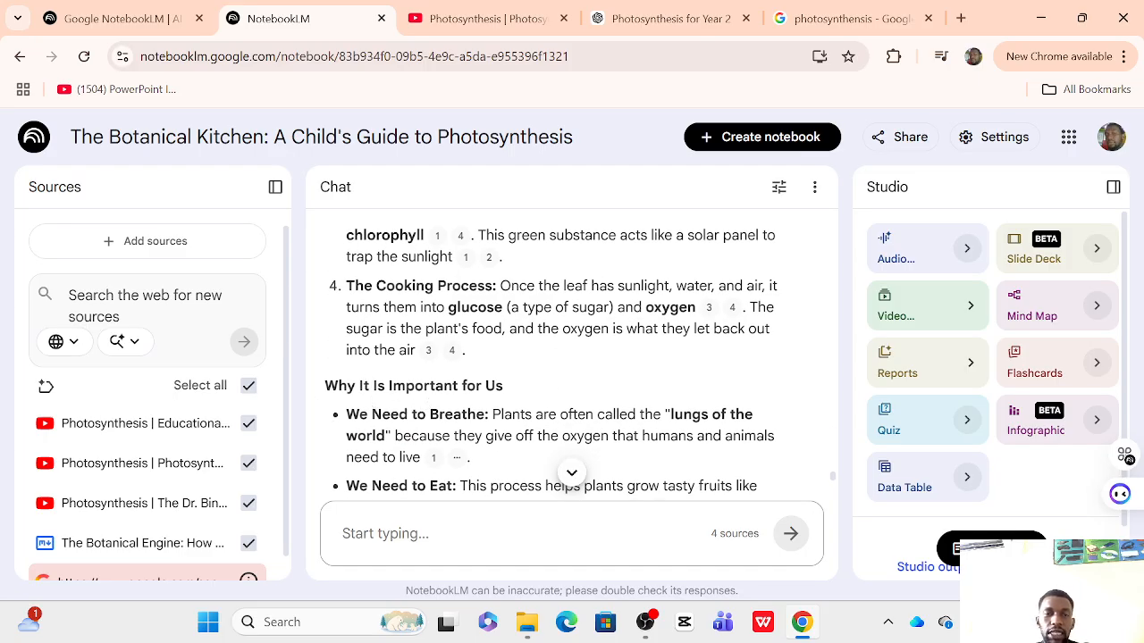
{"action": "left_click", "coordinate": [343, 534]}
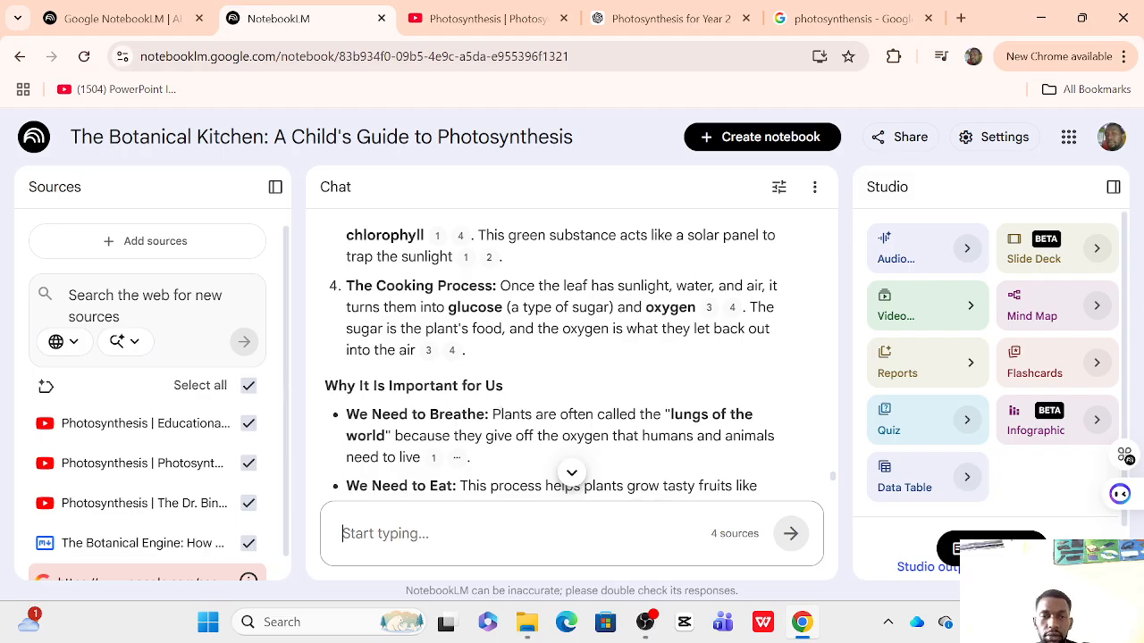
{"action": "scroll", "coordinate": [551, 385], "scroll_direction": "down", "scroll_amount": 1}
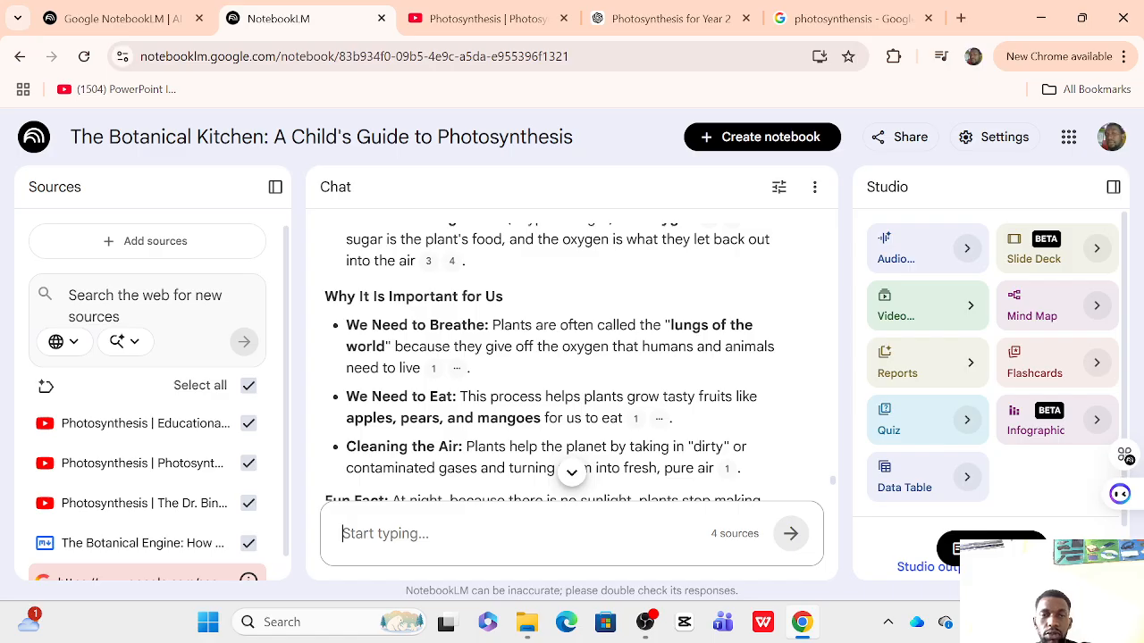
{"action": "scroll", "coordinate": [550, 385], "scroll_direction": "down", "scroll_amount": 1}
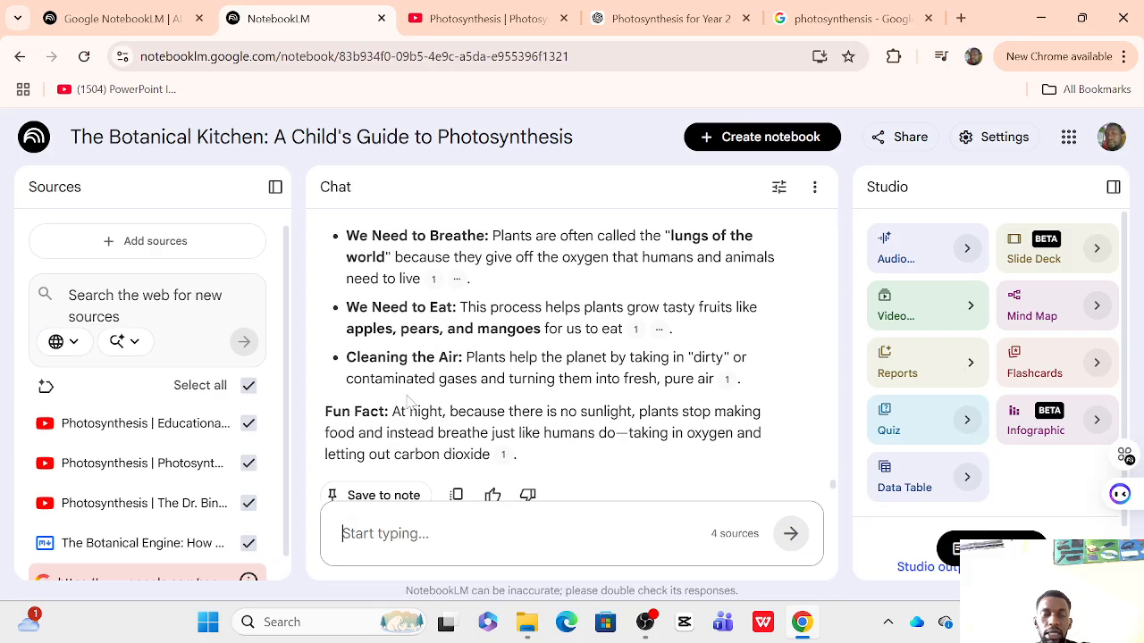
- Look back through the earlier chat answers, from the fun fact and suggested questions to the ingredients and steps of the photosynthesis process
{"action": "scroll", "coordinate": [550, 384], "scroll_direction": "down", "scroll_amount": 1}
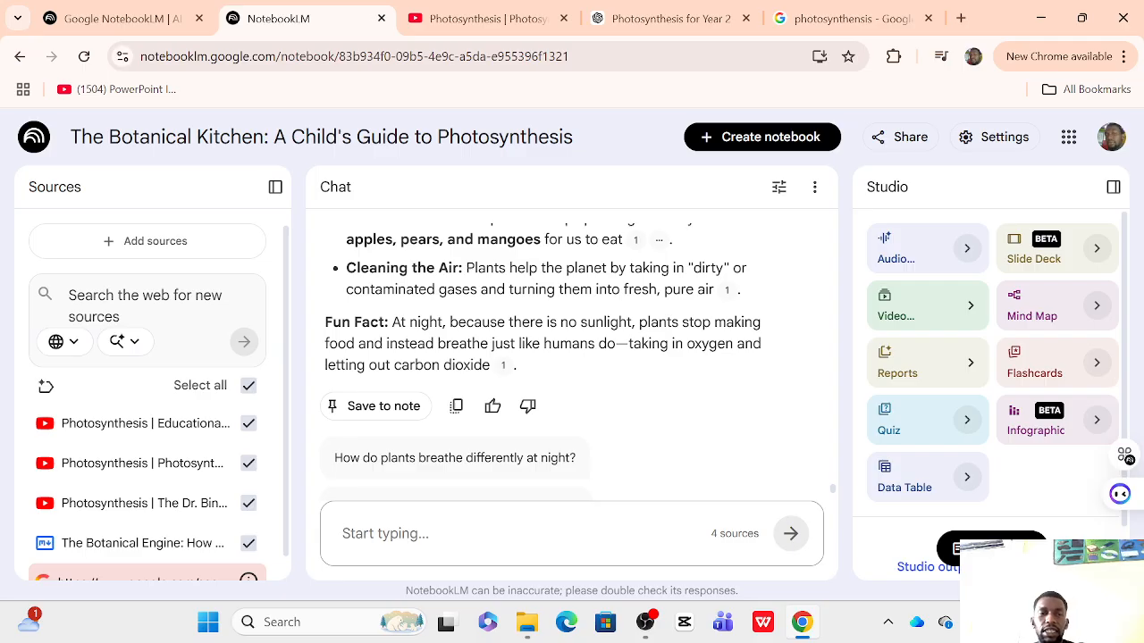
{"action": "scroll", "coordinate": [158, 348], "scroll_direction": "down", "scroll_amount": 1}
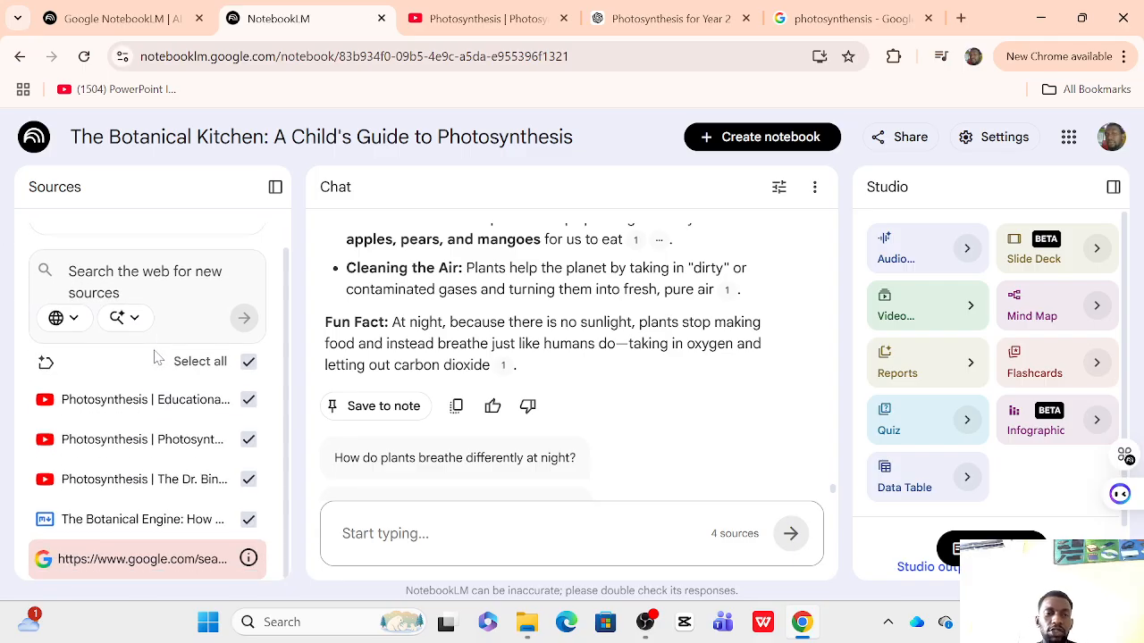
{"action": "scroll", "coordinate": [155, 357], "scroll_direction": "up", "scroll_amount": 1}
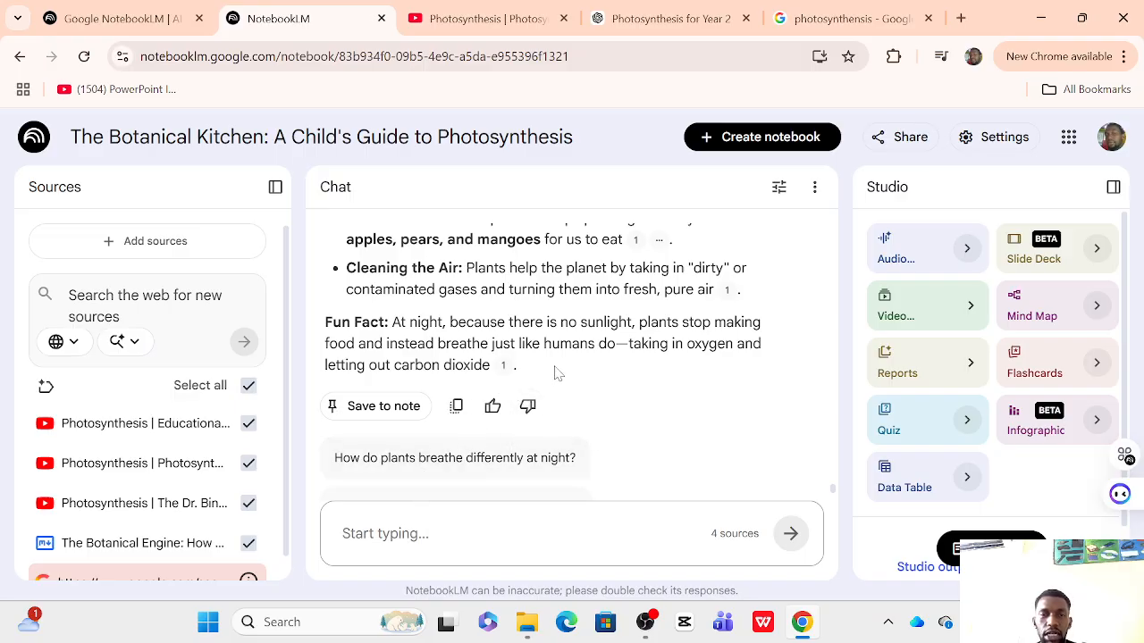
{"action": "scroll", "coordinate": [537, 371], "scroll_direction": "up", "scroll_amount": 10}
{"action": "scroll", "coordinate": [563, 367], "scroll_direction": "down", "scroll_amount": 10}
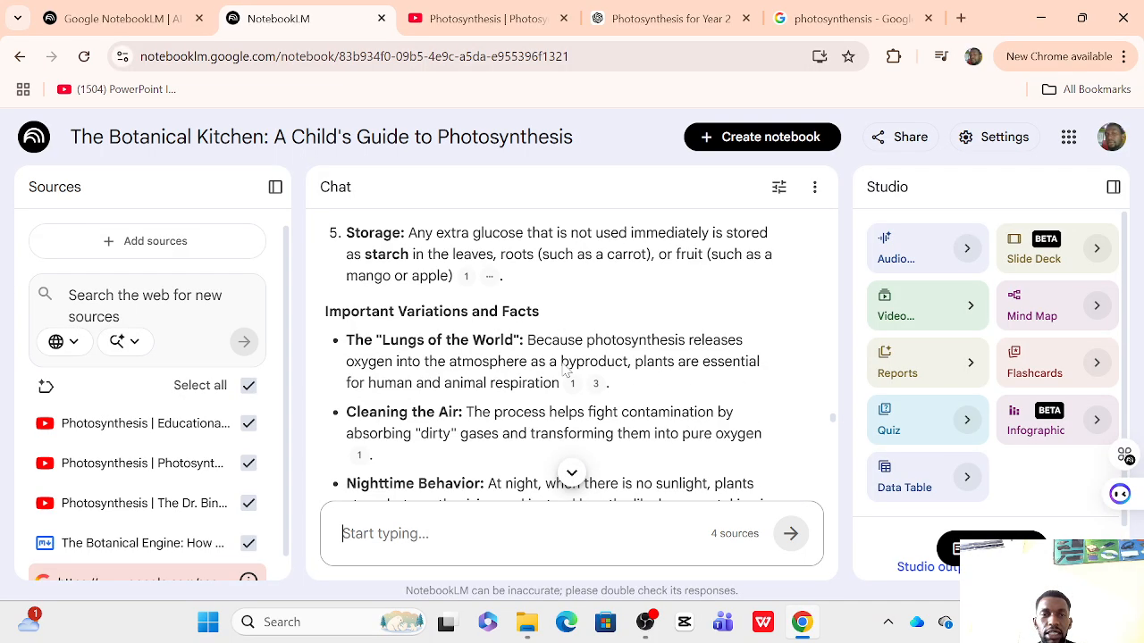
{"action": "scroll", "coordinate": [563, 366], "scroll_direction": "up", "scroll_amount": 9}
{"action": "scroll", "coordinate": [562, 367], "scroll_direction": "up", "scroll_amount": 12}
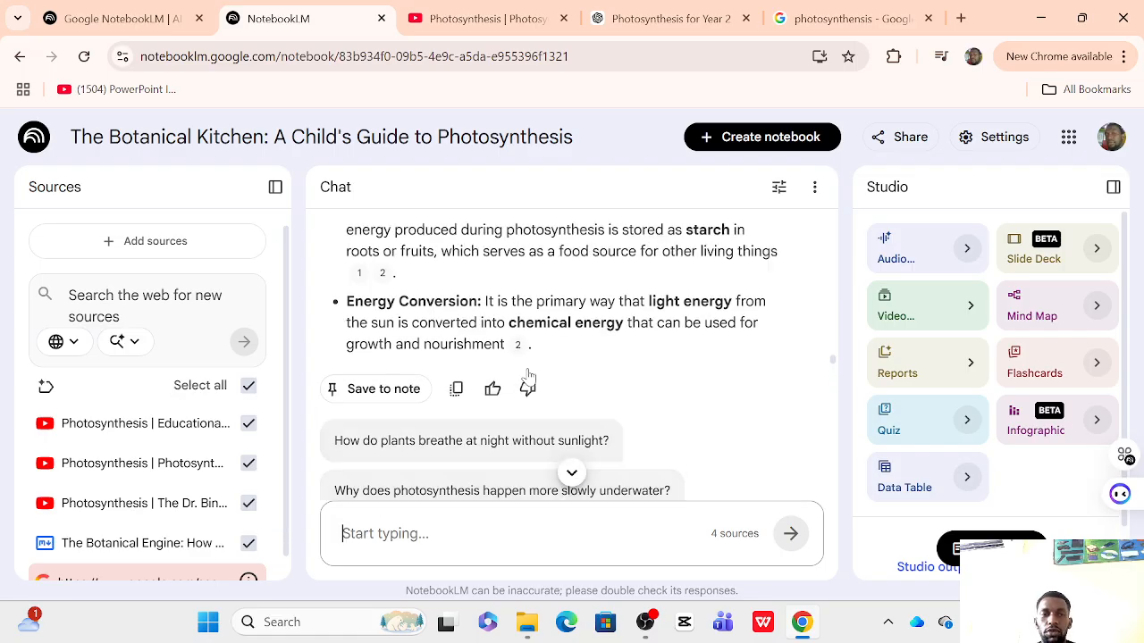
{"action": "scroll", "coordinate": [537, 374], "scroll_direction": "down", "scroll_amount": 4}
{"action": "scroll", "coordinate": [527, 375], "scroll_direction": "down", "scroll_amount": 2}
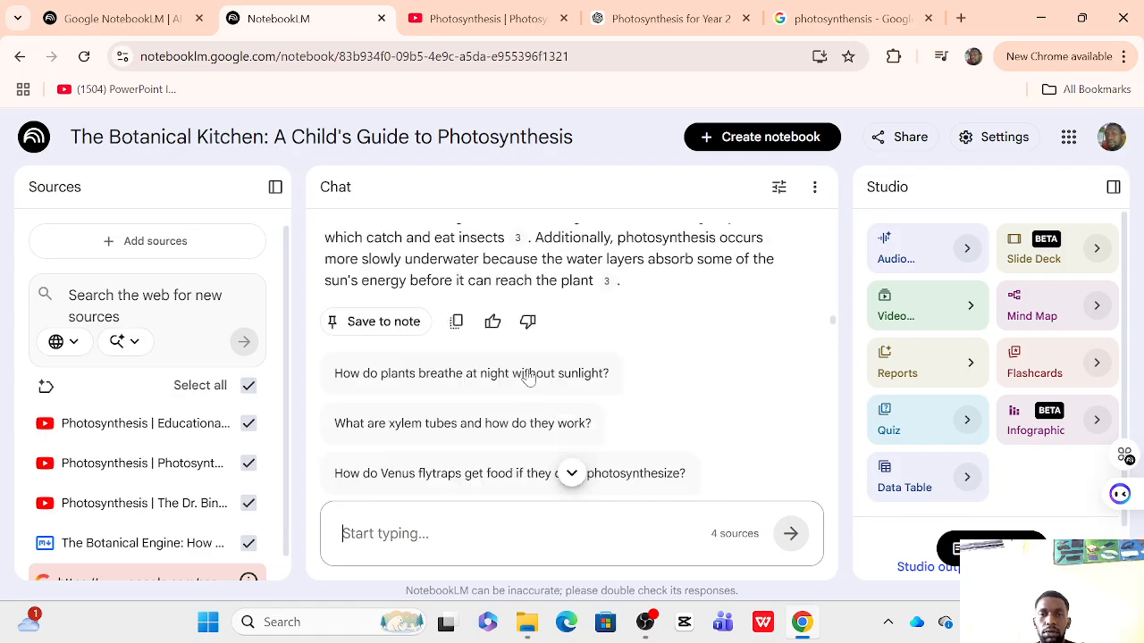
{"action": "scroll", "coordinate": [525, 375], "scroll_direction": "up", "scroll_amount": 5}
{"action": "scroll", "coordinate": [526, 376], "scroll_direction": "down", "scroll_amount": 5}
{"action": "scroll", "coordinate": [527, 375], "scroll_direction": "up", "scroll_amount": 8}
{"action": "scroll", "coordinate": [527, 373], "scroll_direction": "down", "scroll_amount": 2}
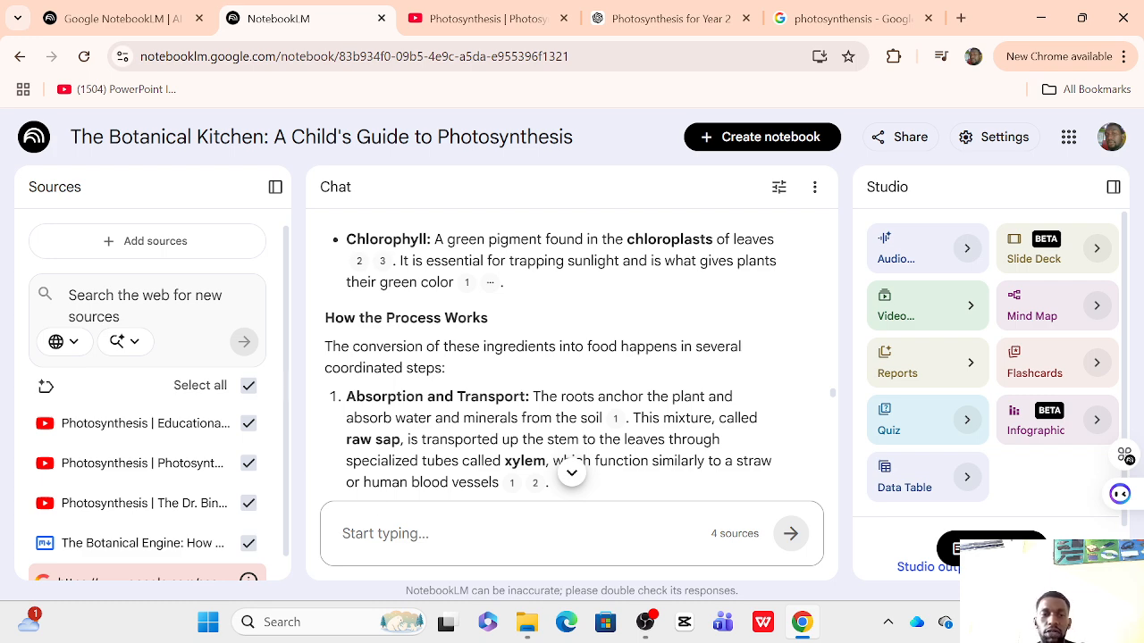
- Send the notebook chat the request "advantages of photosynthensis"
{"action": "type", "text": "advan"}
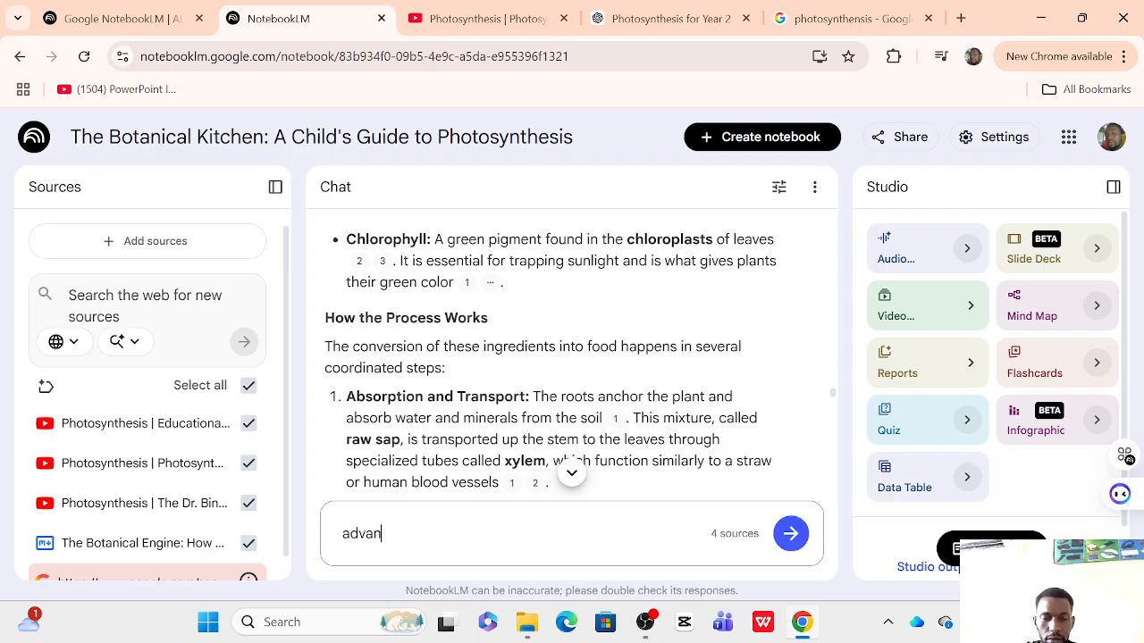
{"action": "type", "text": "tages "}
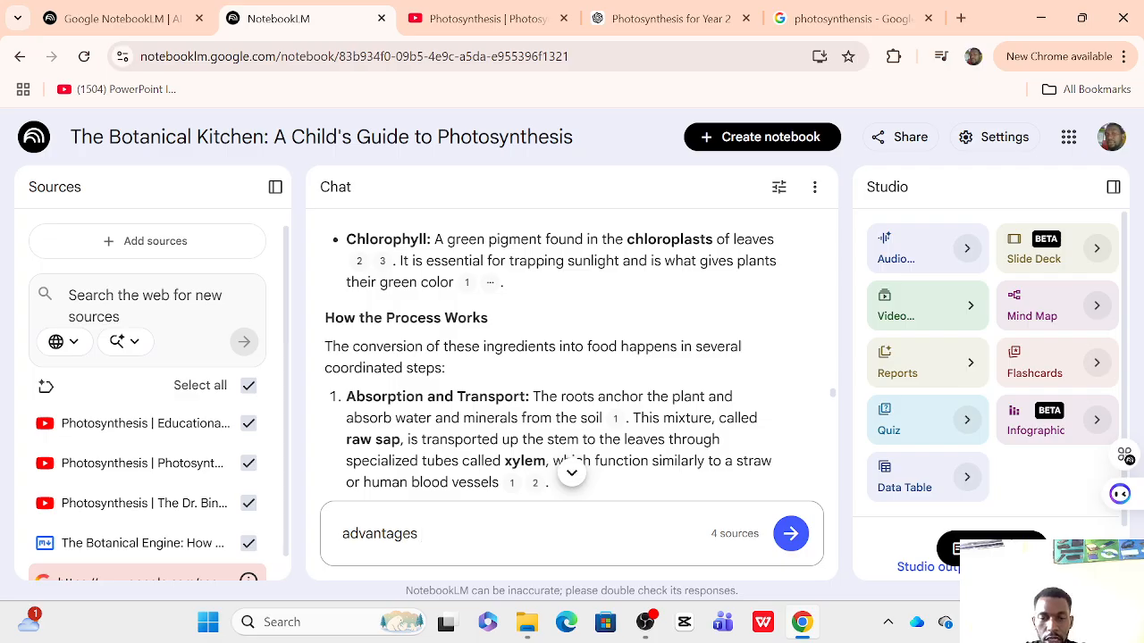
{"action": "type", "text": "of pho"}
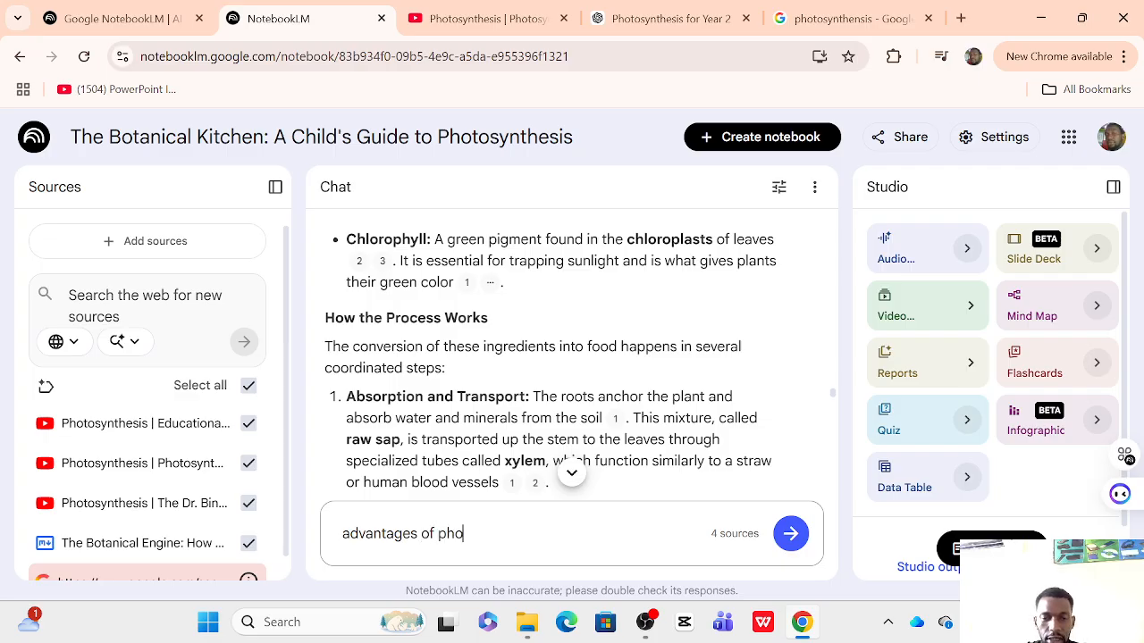
{"action": "type", "text": "tosy"}
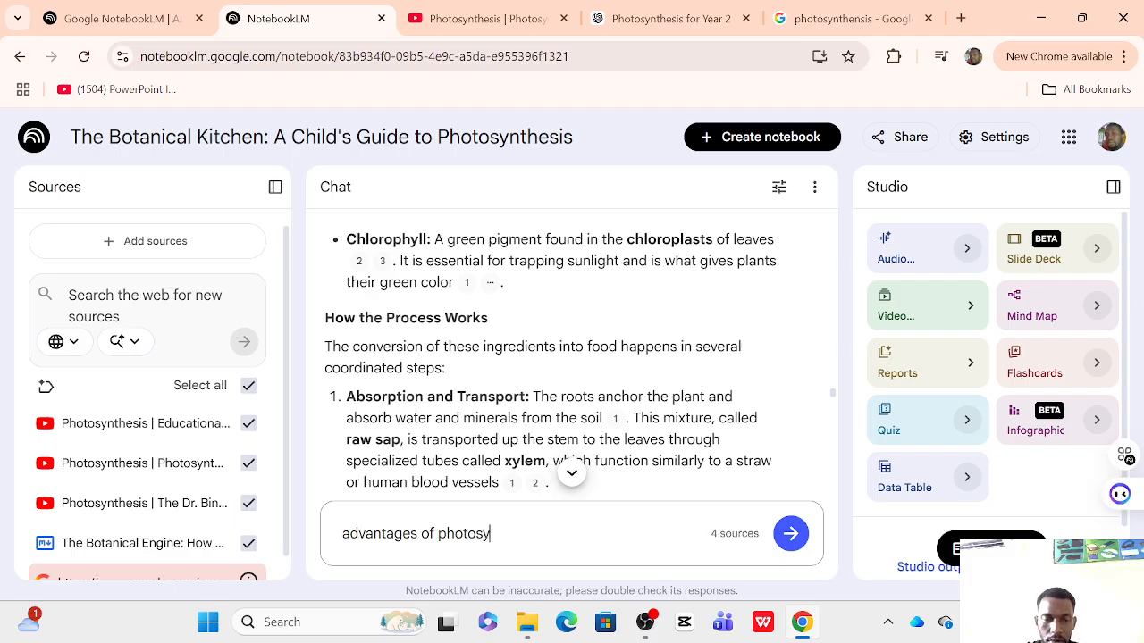
{"action": "type", "text": "nthens"}
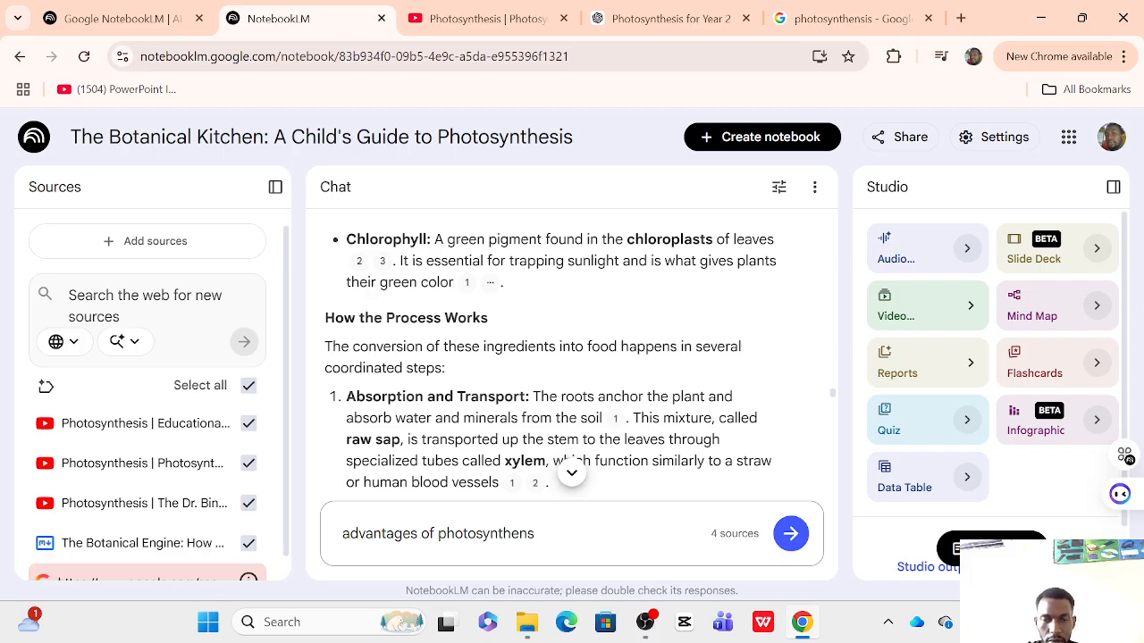
{"action": "key", "text": "BackSpace"}
{"action": "key", "text": "BackSpace"}
{"action": "type", "text": "sis"}
{"action": "key", "text": "Return"}
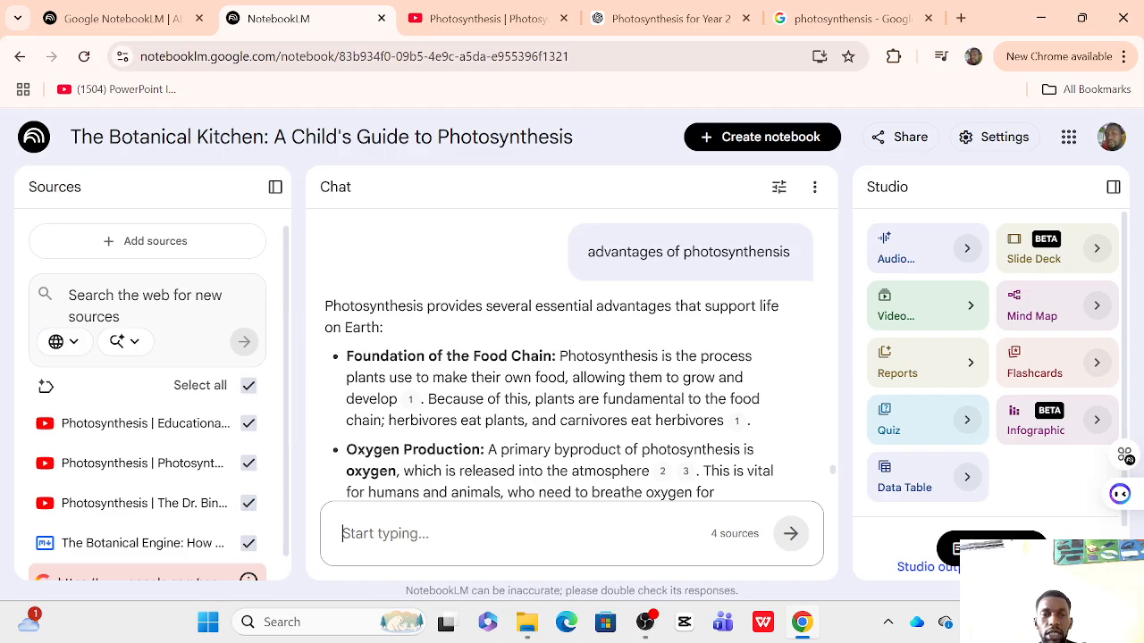
- Read the chat's answer on the advantages of photosynthesis, from the foundation of the food chain to energy conversion
{"action": "scroll", "coordinate": [571, 375], "scroll_direction": "down", "scroll_amount": 1}
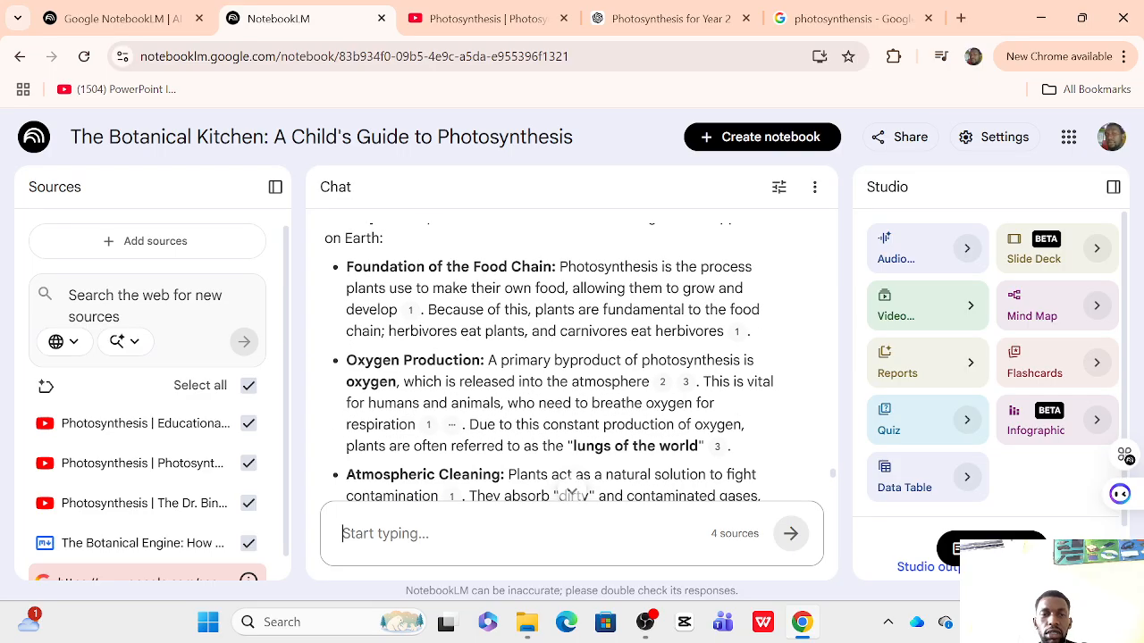
{"action": "scroll", "coordinate": [572, 376], "scroll_direction": "down", "scroll_amount": 1}
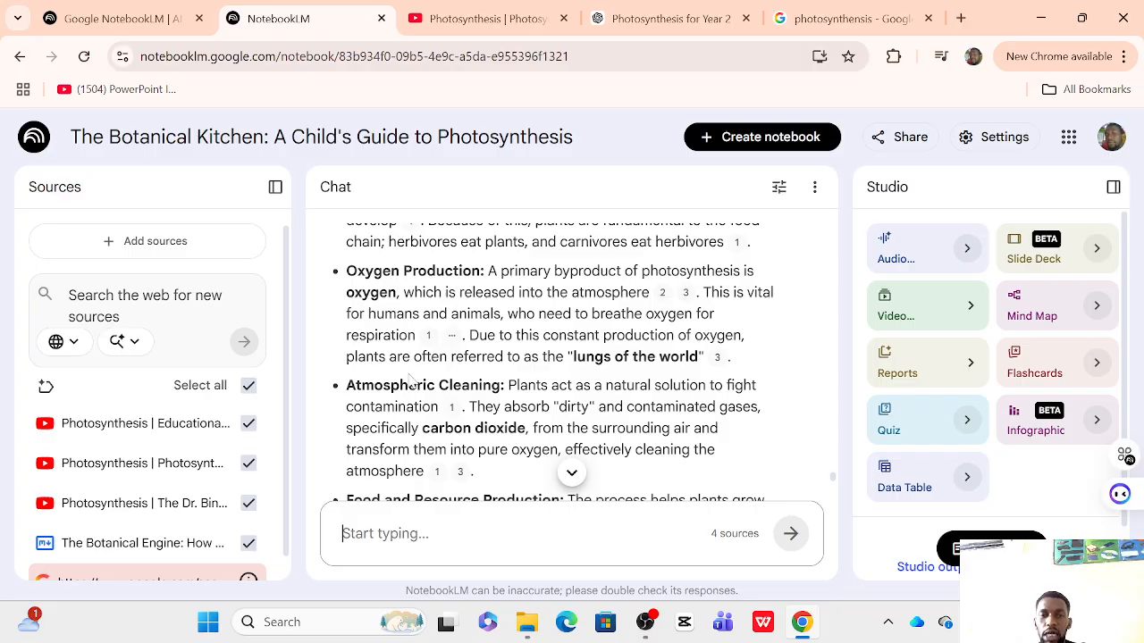
{"action": "scroll", "coordinate": [554, 376], "scroll_direction": "down", "scroll_amount": 1}
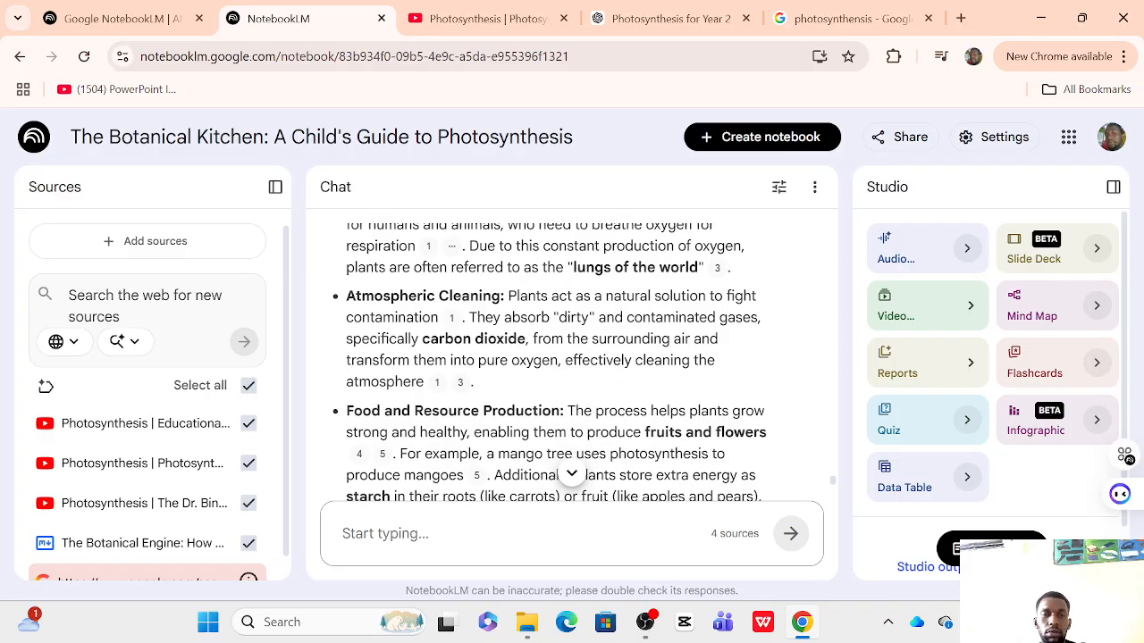
{"action": "scroll", "coordinate": [554, 375], "scroll_direction": "down", "scroll_amount": 1}
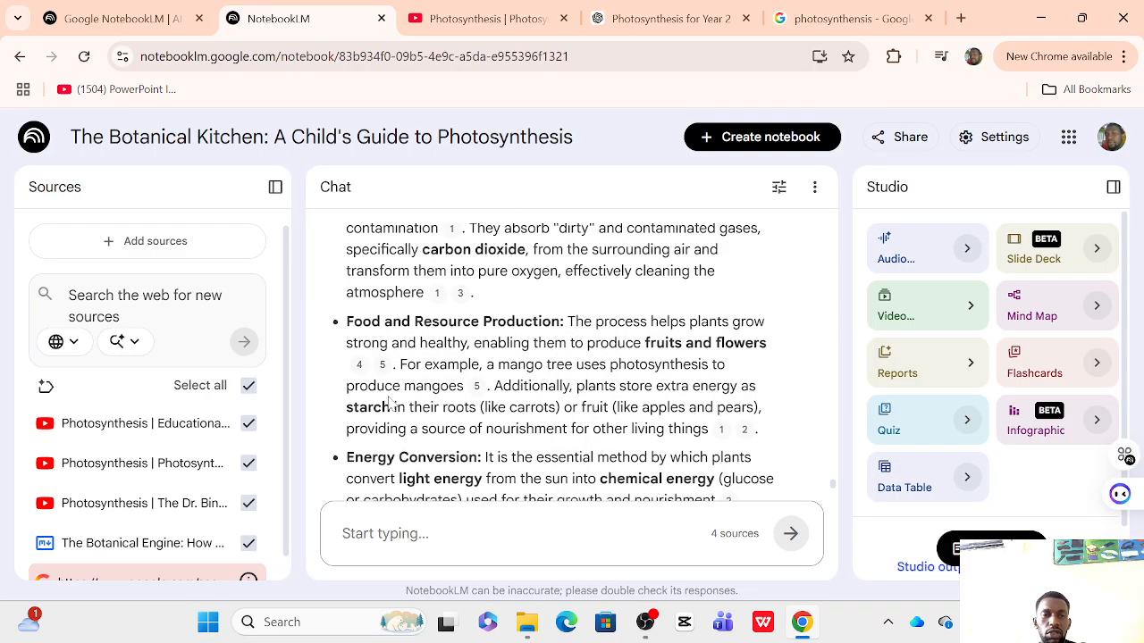
{"action": "scroll", "coordinate": [443, 366], "scroll_direction": "down", "scroll_amount": 2}
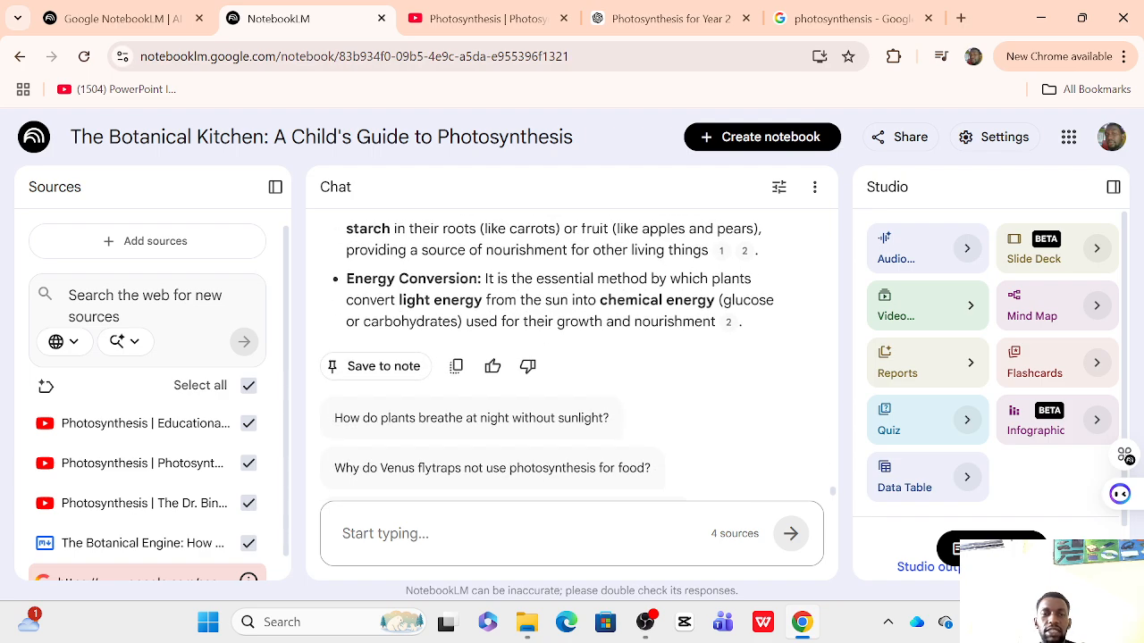
{"action": "scroll", "coordinate": [442, 367], "scroll_direction": "up", "scroll_amount": 4}
{"action": "scroll", "coordinate": [441, 358], "scroll_direction": "up", "scroll_amount": 2}
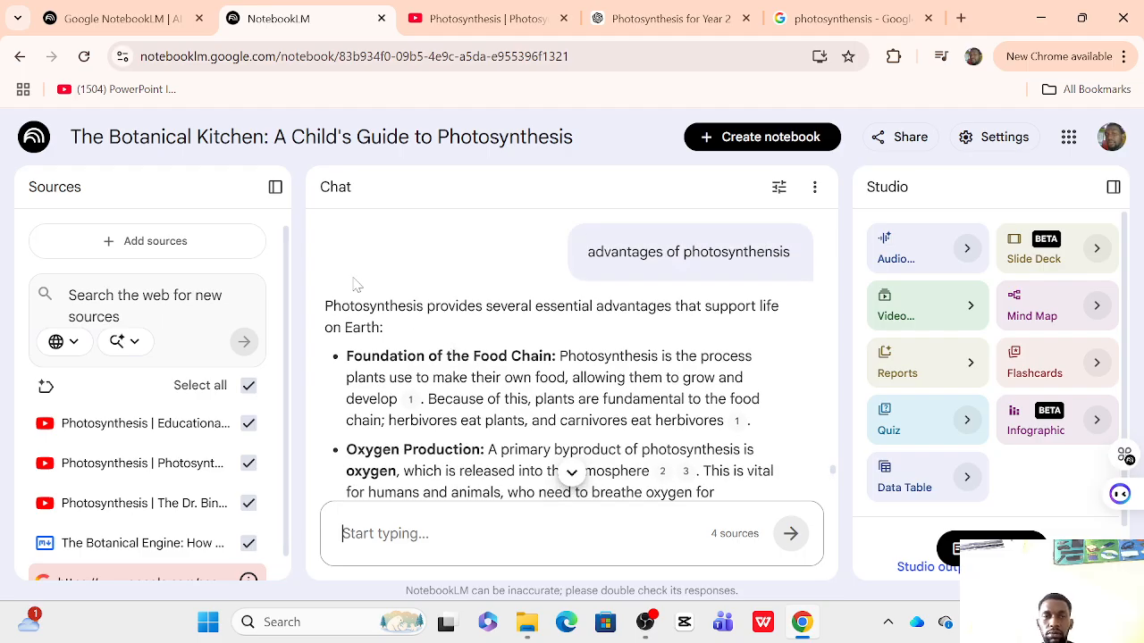
- Collapse the source list to review the advantages answer in a wider chat, and expand the list again
{"action": "left_click", "coordinate": [275, 187]}
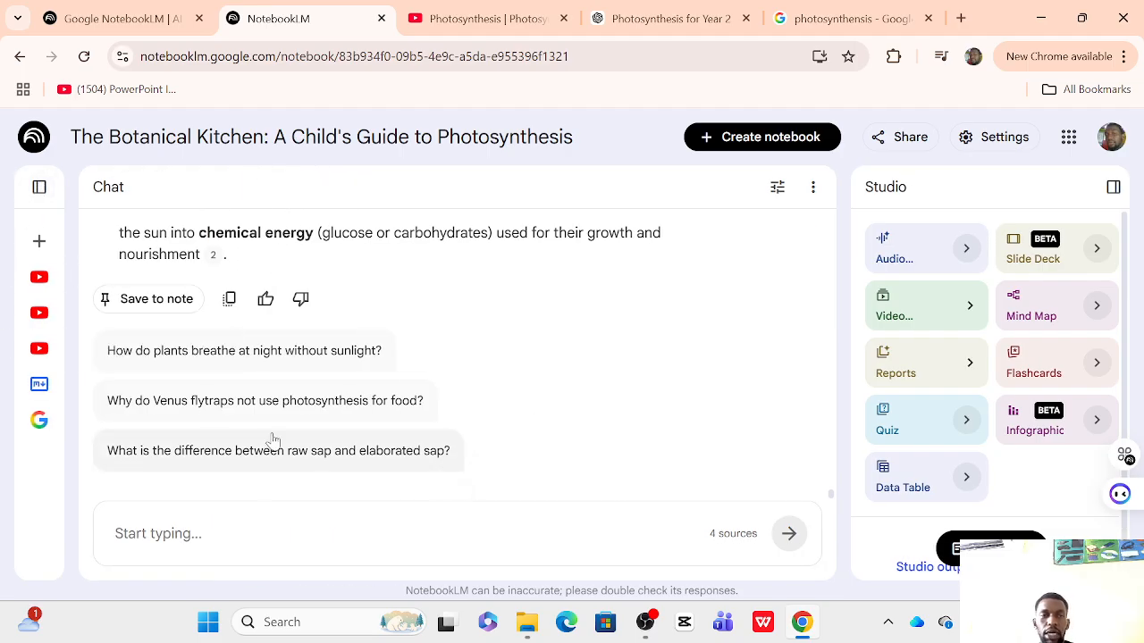
{"action": "scroll", "coordinate": [388, 348], "scroll_direction": "up", "scroll_amount": 8}
{"action": "scroll", "coordinate": [387, 350], "scroll_direction": "up", "scroll_amount": 3}
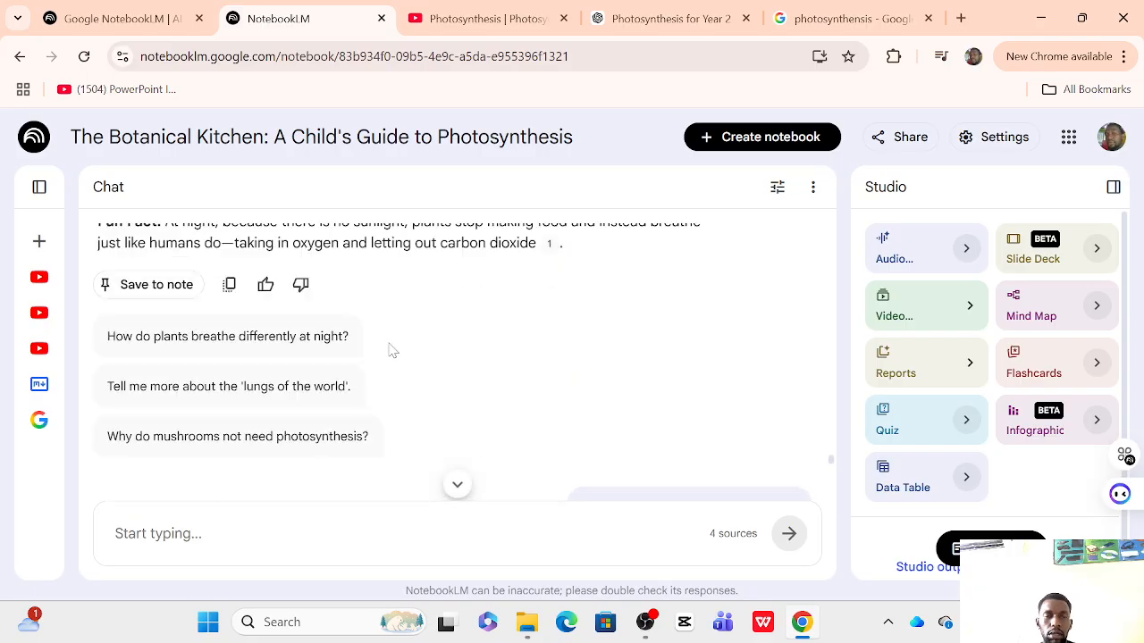
{"action": "scroll", "coordinate": [387, 350], "scroll_direction": "down", "scroll_amount": 5}
{"action": "scroll", "coordinate": [388, 351], "scroll_direction": "up", "scroll_amount": 3}
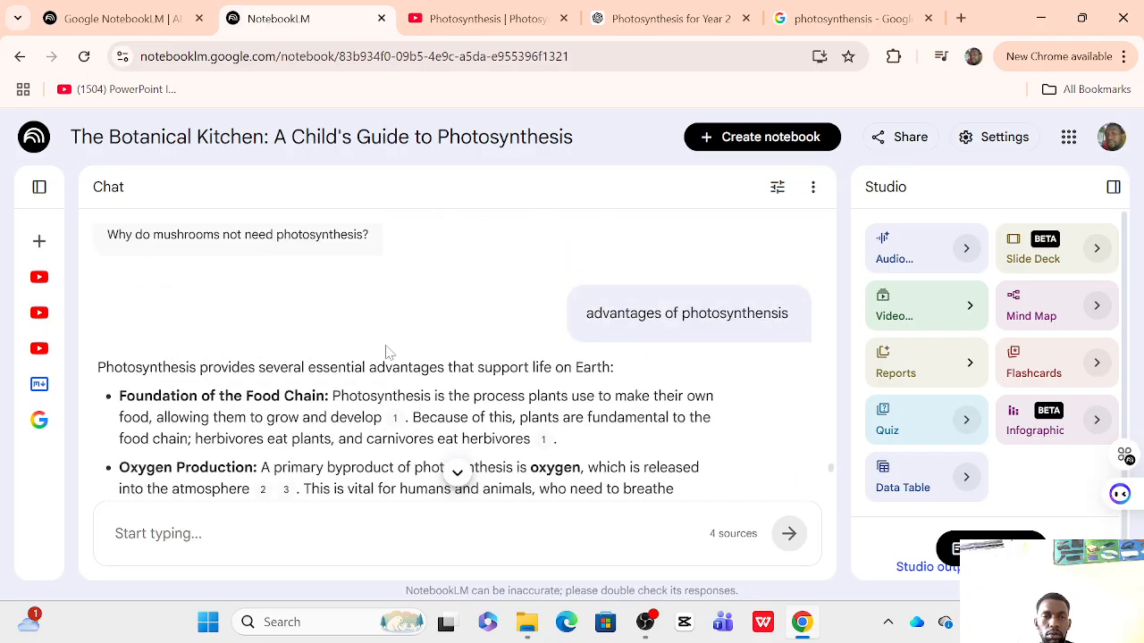
{"action": "scroll", "coordinate": [388, 351], "scroll_direction": "down", "scroll_amount": 8}
{"action": "scroll", "coordinate": [388, 351], "scroll_direction": "up", "scroll_amount": 2}
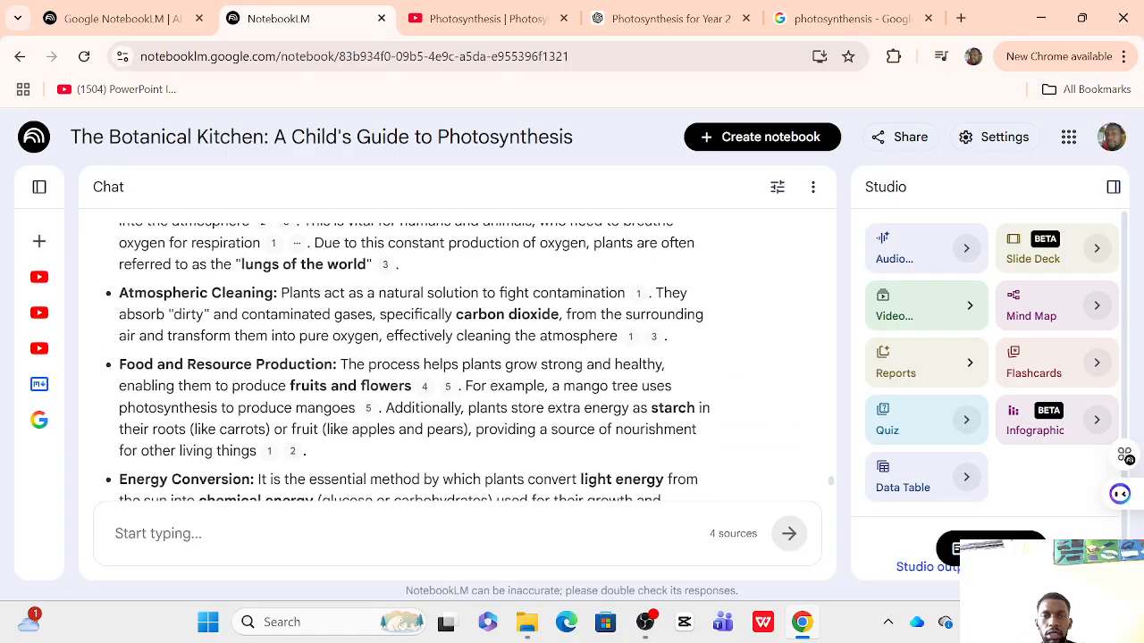
{"action": "scroll", "coordinate": [387, 350], "scroll_direction": "up", "scroll_amount": 3}
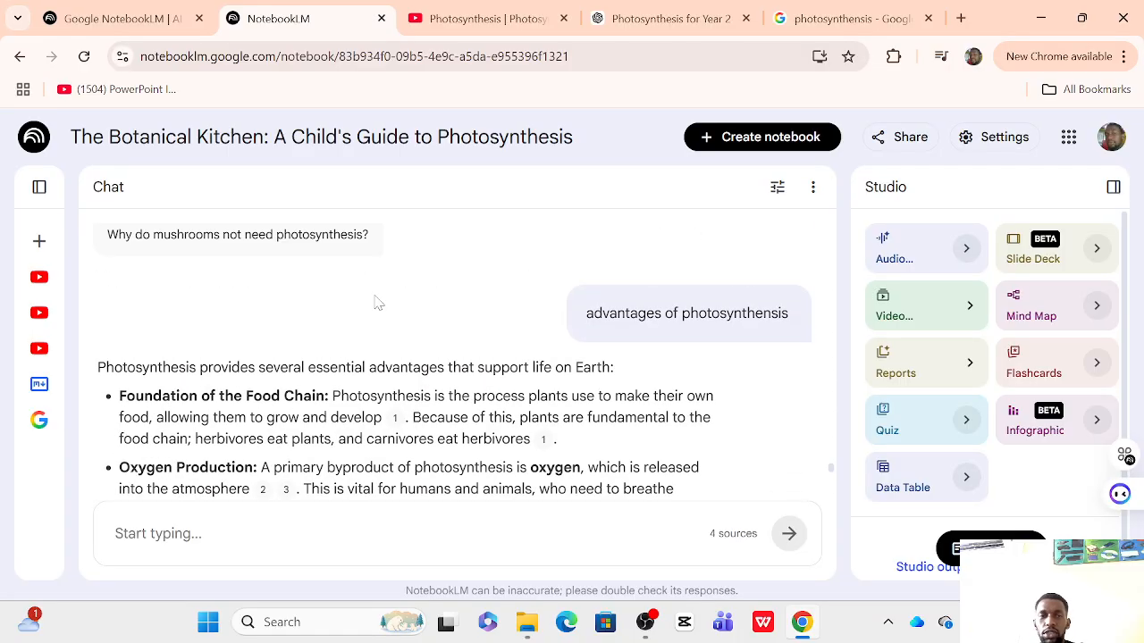
{"action": "left_click", "coordinate": [39, 186]}
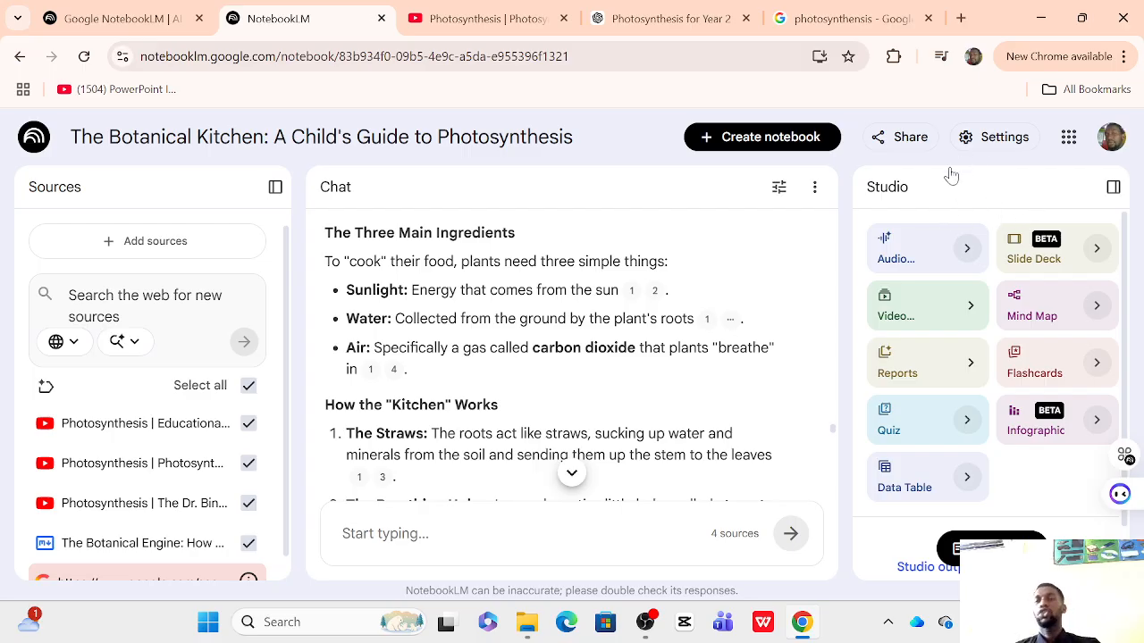
- Open the Audio Overview customization and review its format, language, length and episode focus options
{"action": "left_click", "coordinate": [967, 250]}
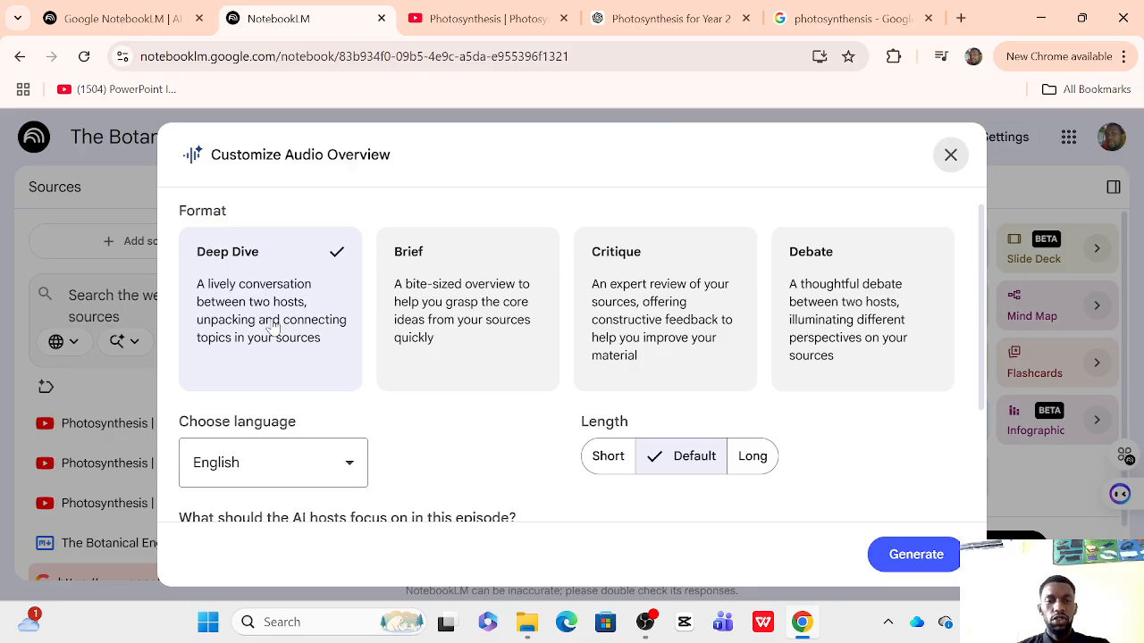
{"action": "scroll", "coordinate": [361, 370], "scroll_direction": "down", "scroll_amount": 2}
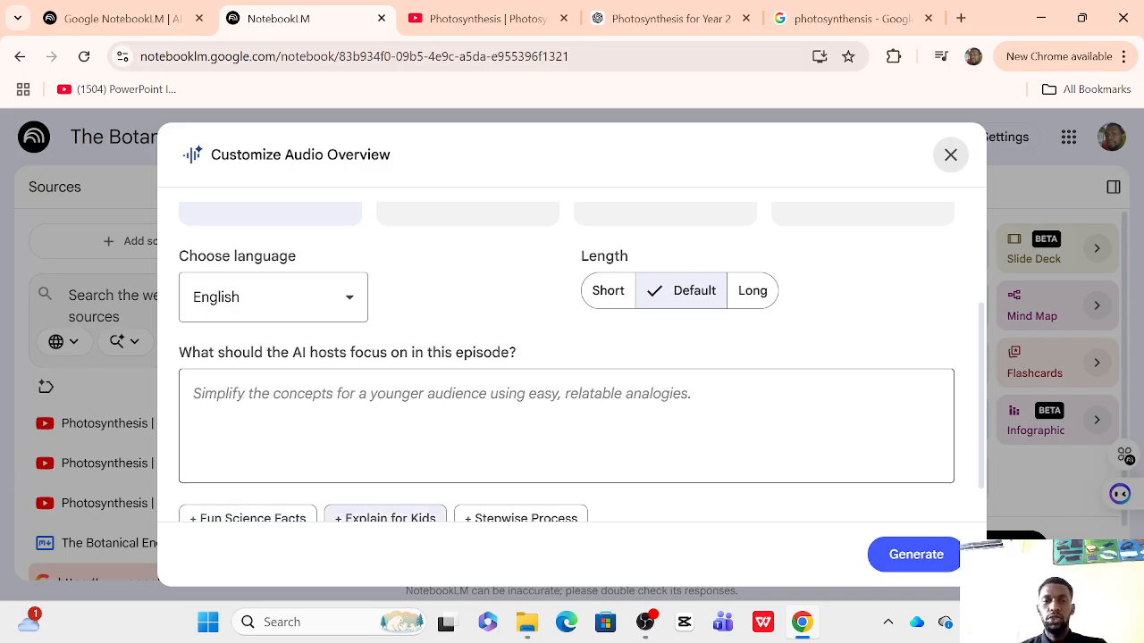
{"action": "scroll", "coordinate": [572, 357], "scroll_direction": "up", "scroll_amount": 2}
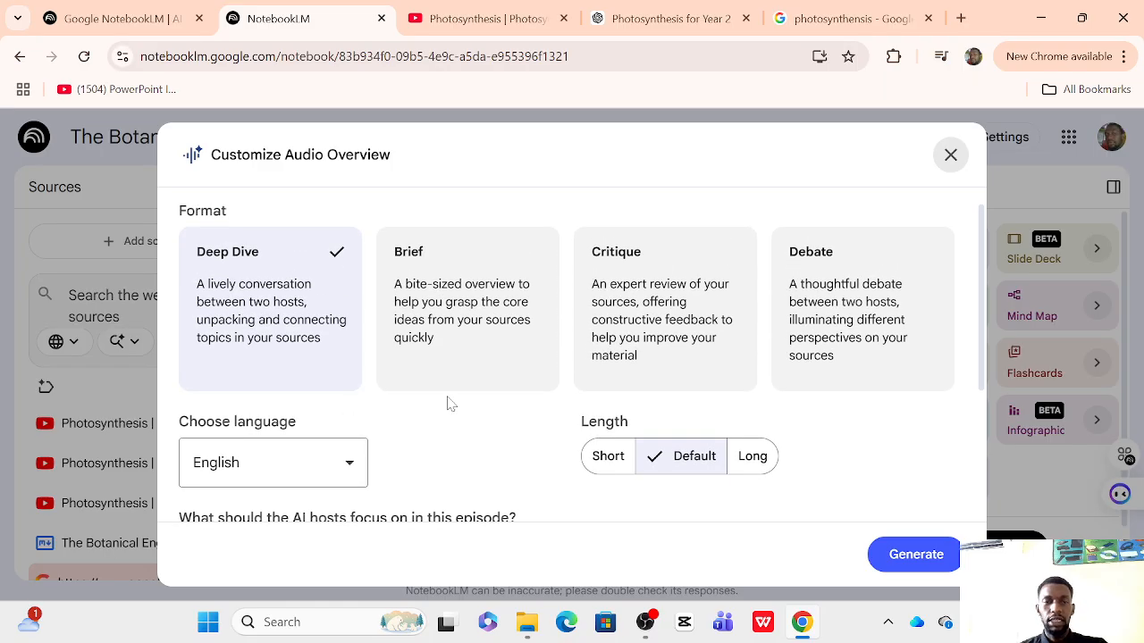
{"action": "scroll", "coordinate": [450, 404], "scroll_direction": "down", "scroll_amount": 1}
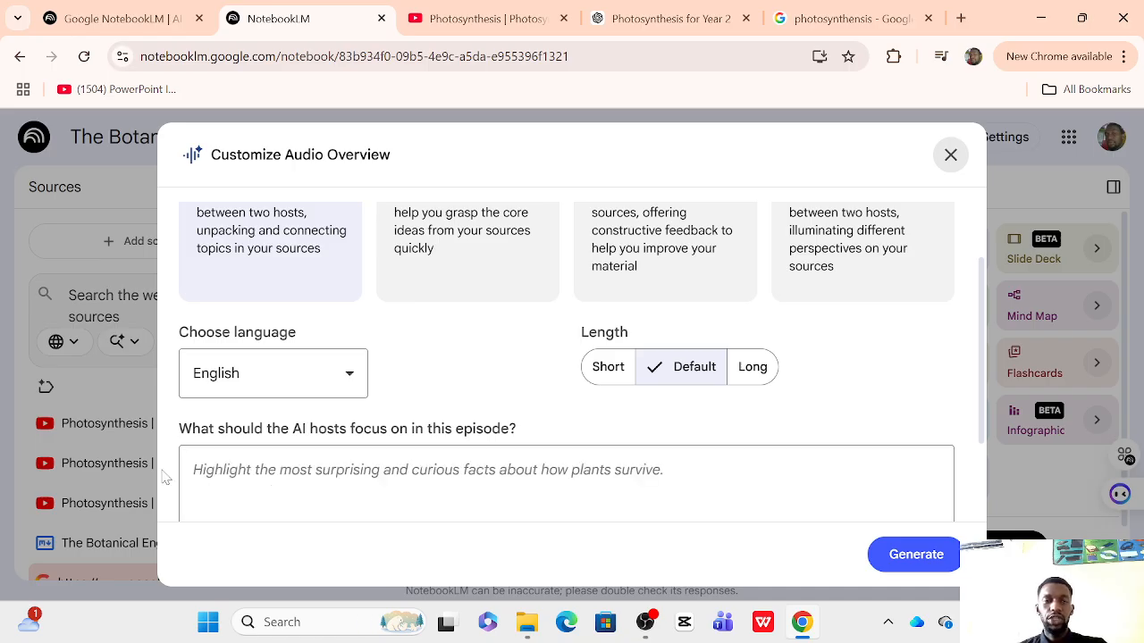
{"action": "scroll", "coordinate": [389, 355], "scroll_direction": "up", "scroll_amount": 1}
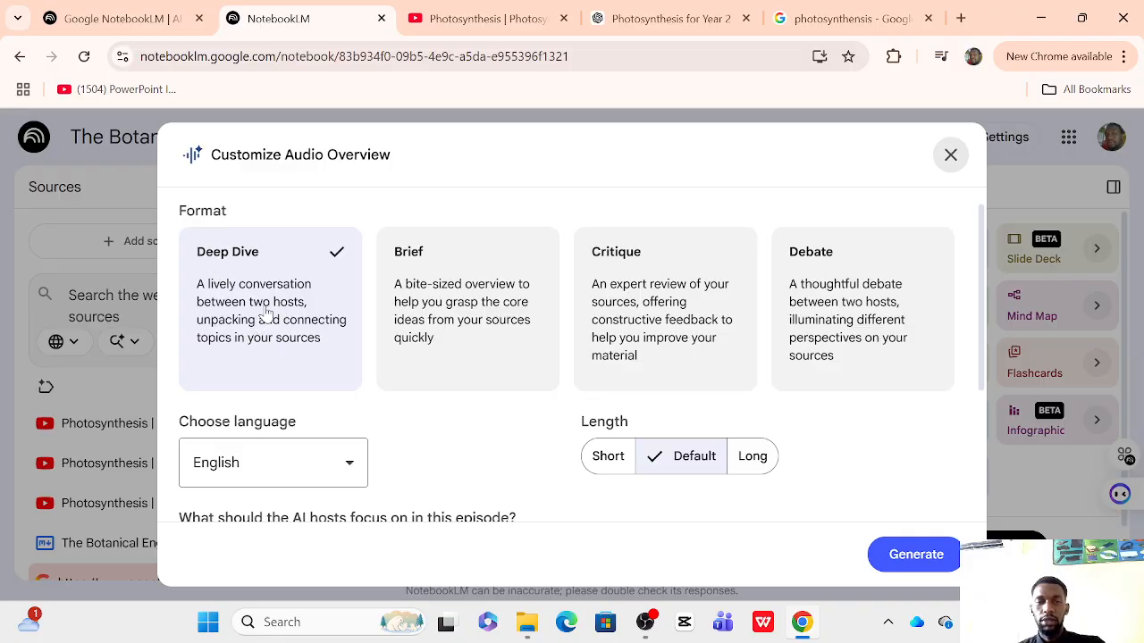
- Set the episode focus to "breakdown the process of photosynthensis" and generate the Audio Overview
{"action": "scroll", "coordinate": [282, 349], "scroll_direction": "down", "scroll_amount": 2}
{"action": "left_click", "coordinate": [282, 349]}
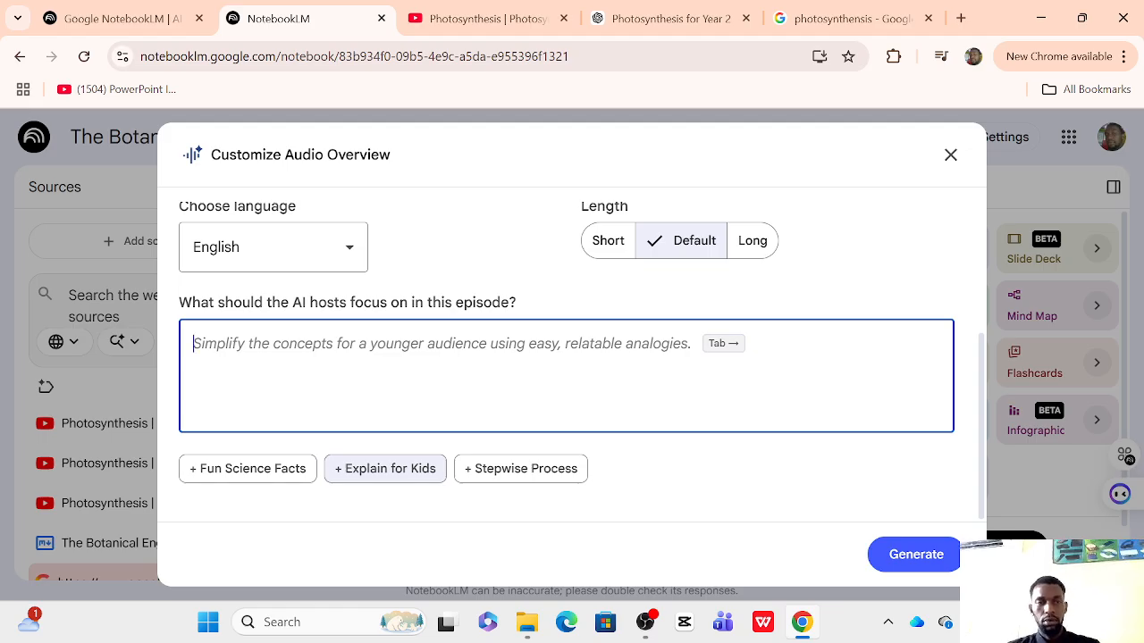
{"action": "type", "text": "breas"}
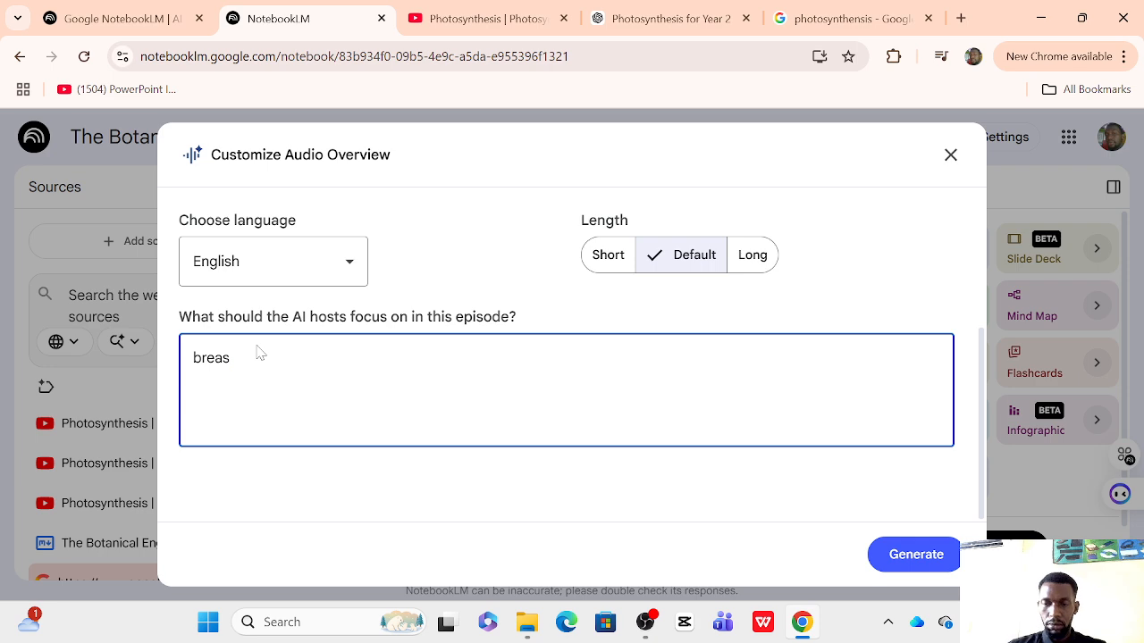
{"action": "key", "text": "BackSpace"}
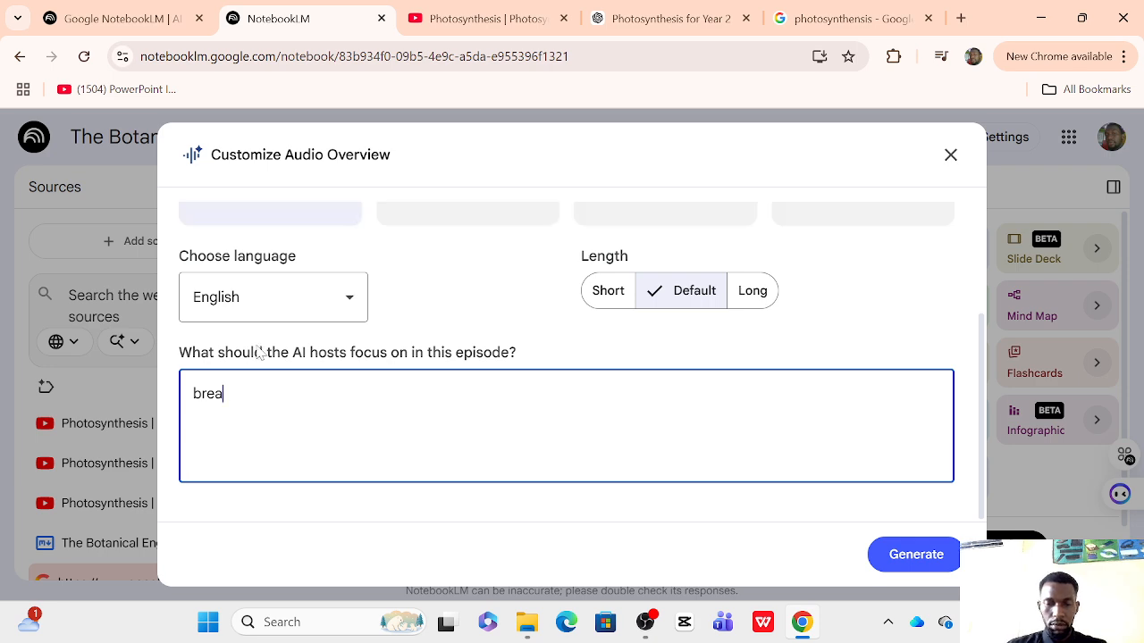
{"action": "type", "text": "kdown the process of photosynthes"}
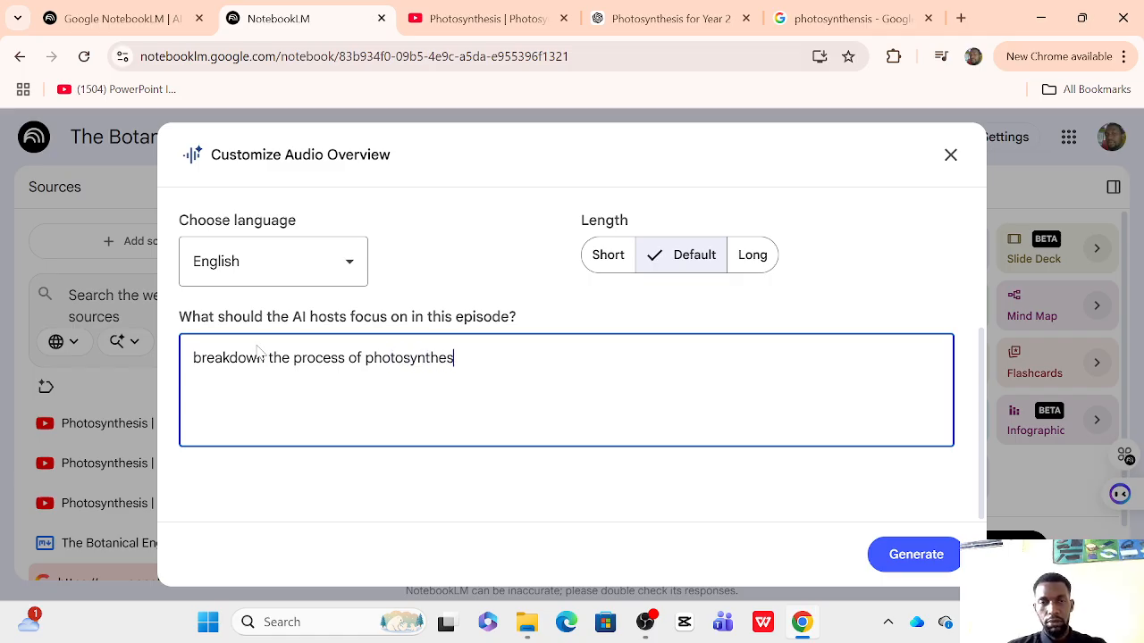
{"action": "scroll", "coordinate": [260, 351], "scroll_direction": "up", "scroll_amount": 1}
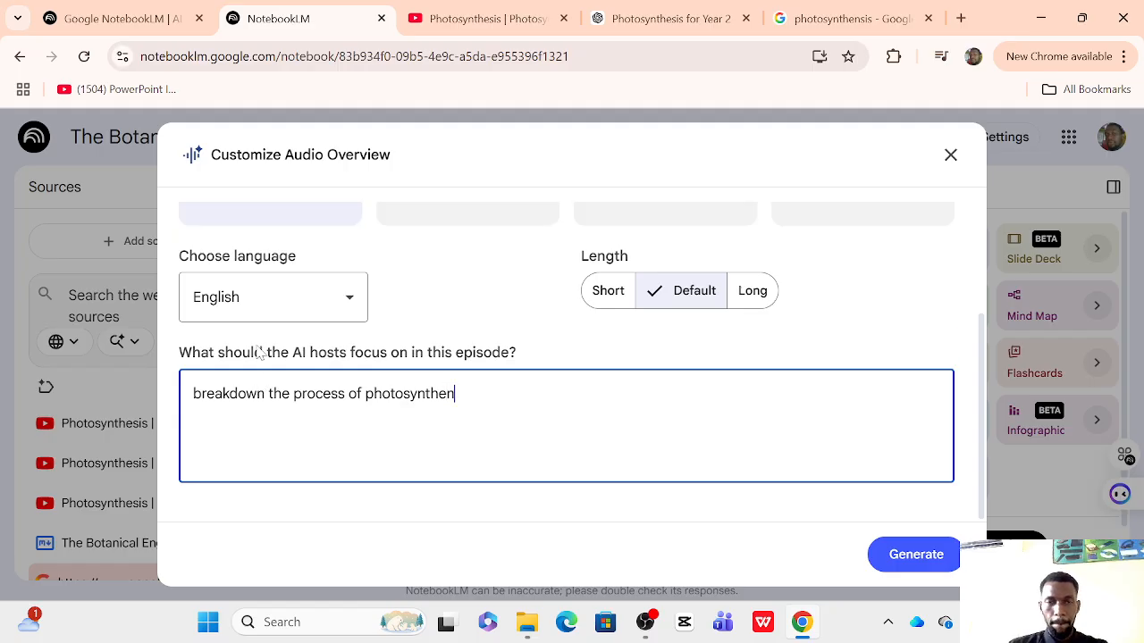
{"action": "scroll", "coordinate": [260, 351], "scroll_direction": "down", "scroll_amount": 1}
{"action": "scroll", "coordinate": [259, 351], "scroll_direction": "up", "scroll_amount": 1}
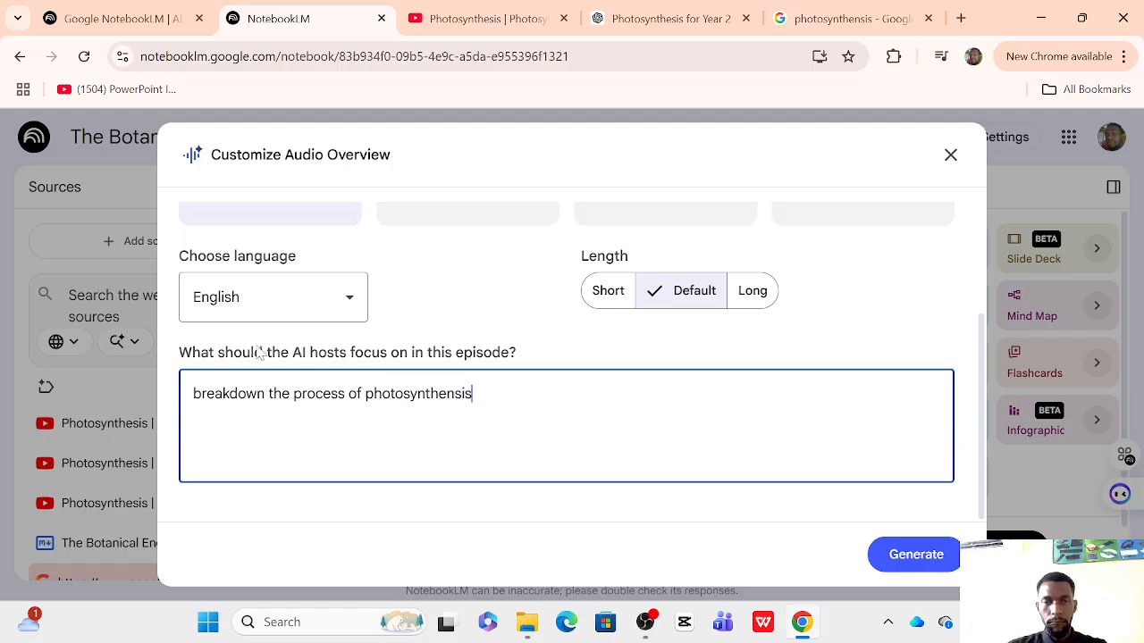
{"action": "scroll", "coordinate": [259, 352], "scroll_direction": "down", "scroll_amount": 1}
{"action": "scroll", "coordinate": [259, 352], "scroll_direction": "up", "scroll_amount": 1}
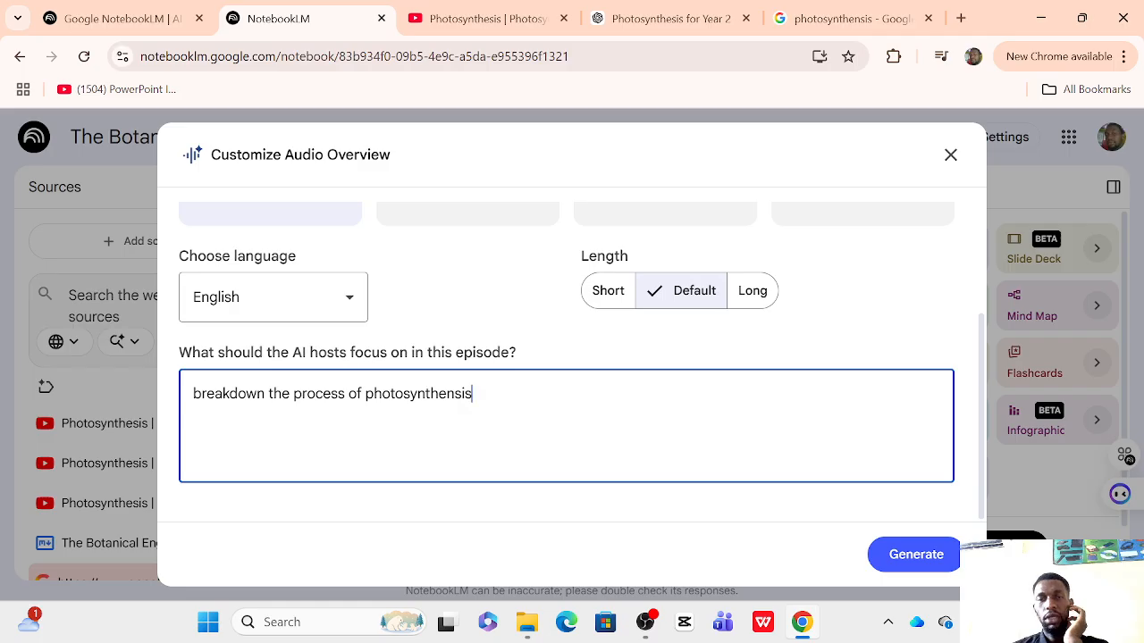
{"action": "scroll", "coordinate": [398, 429], "scroll_direction": "down", "scroll_amount": 1}
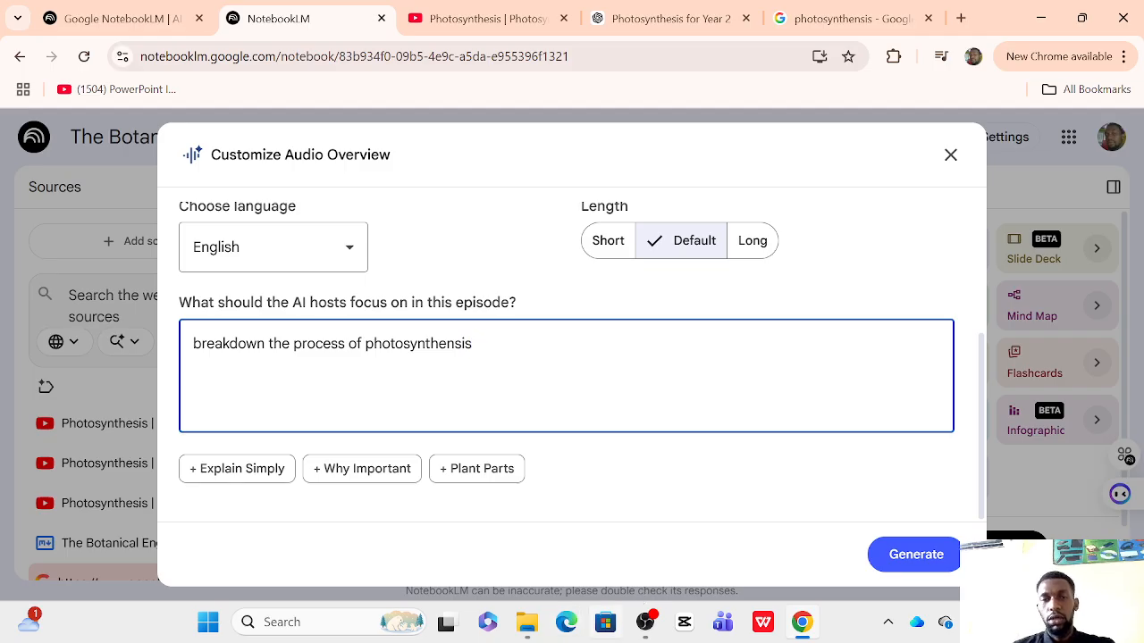
{"action": "left_click", "coordinate": [913, 559]}
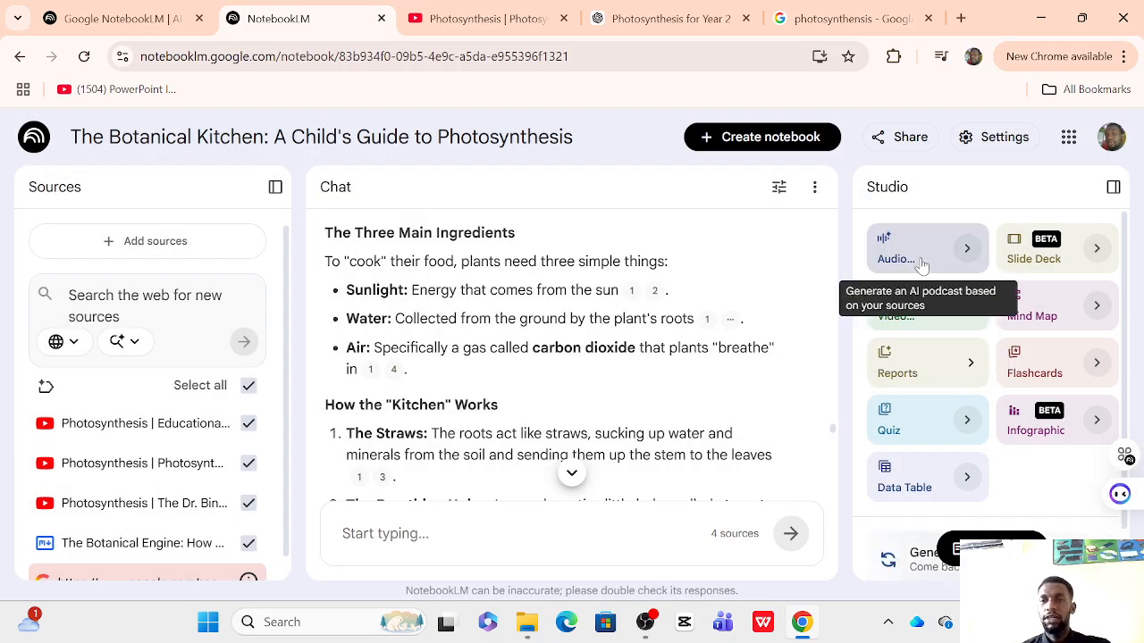
- Check the Audio Overview's generation status, review its customization options for format, length and episode focus again, and close them unchanged
{"action": "scroll", "coordinate": [975, 441], "scroll_direction": "down", "scroll_amount": 1}
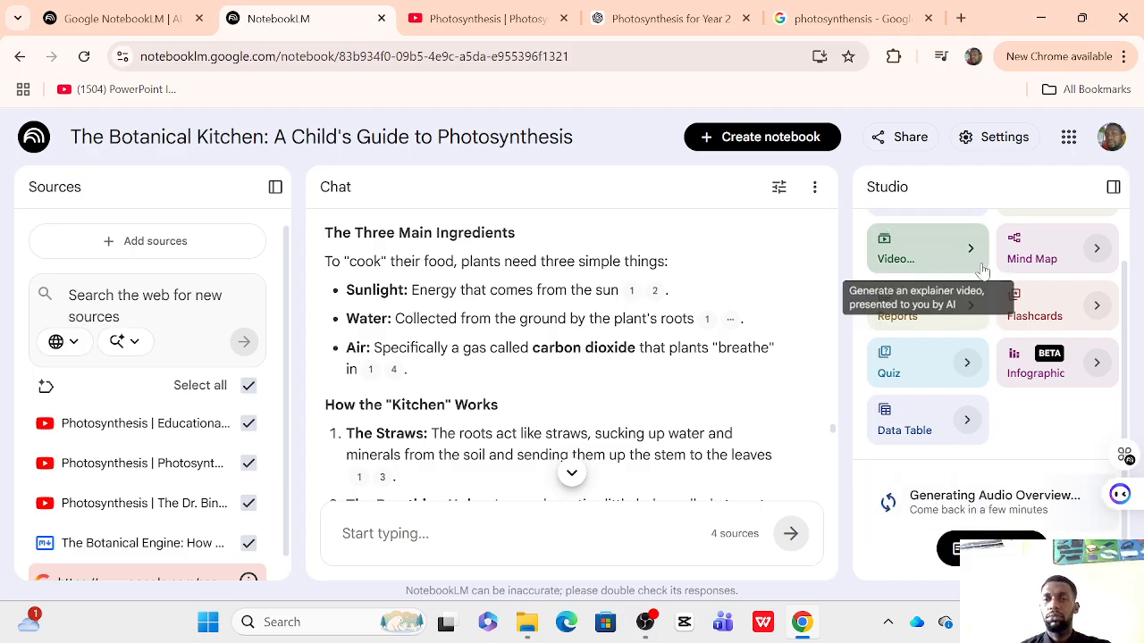
{"action": "scroll", "coordinate": [904, 322], "scroll_direction": "up", "scroll_amount": 1}
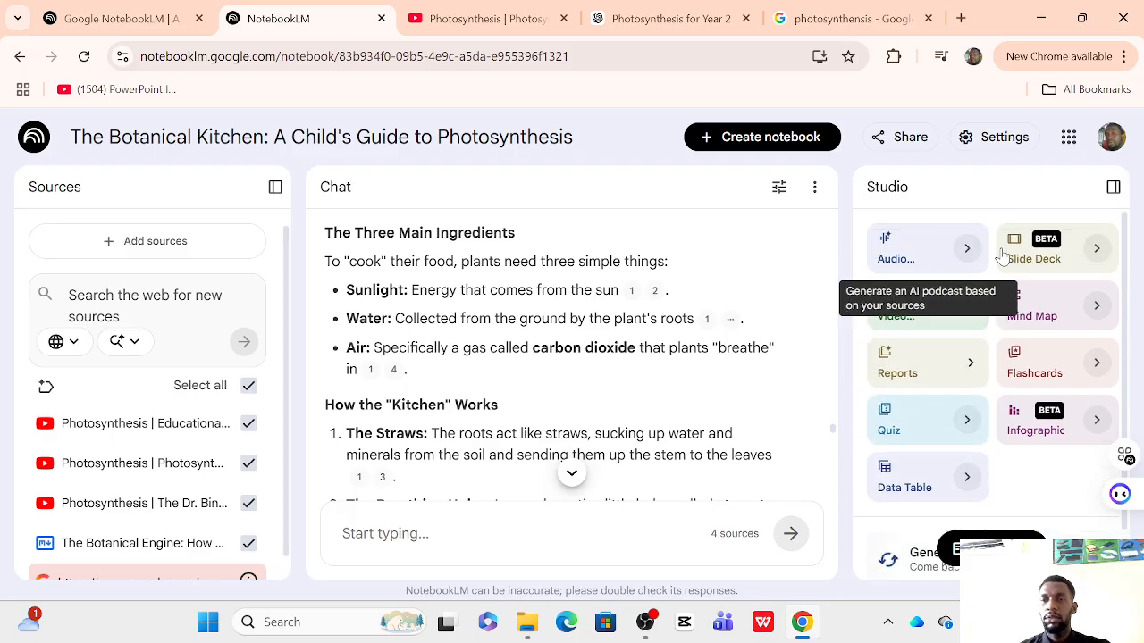
{"action": "left_click", "coordinate": [966, 247]}
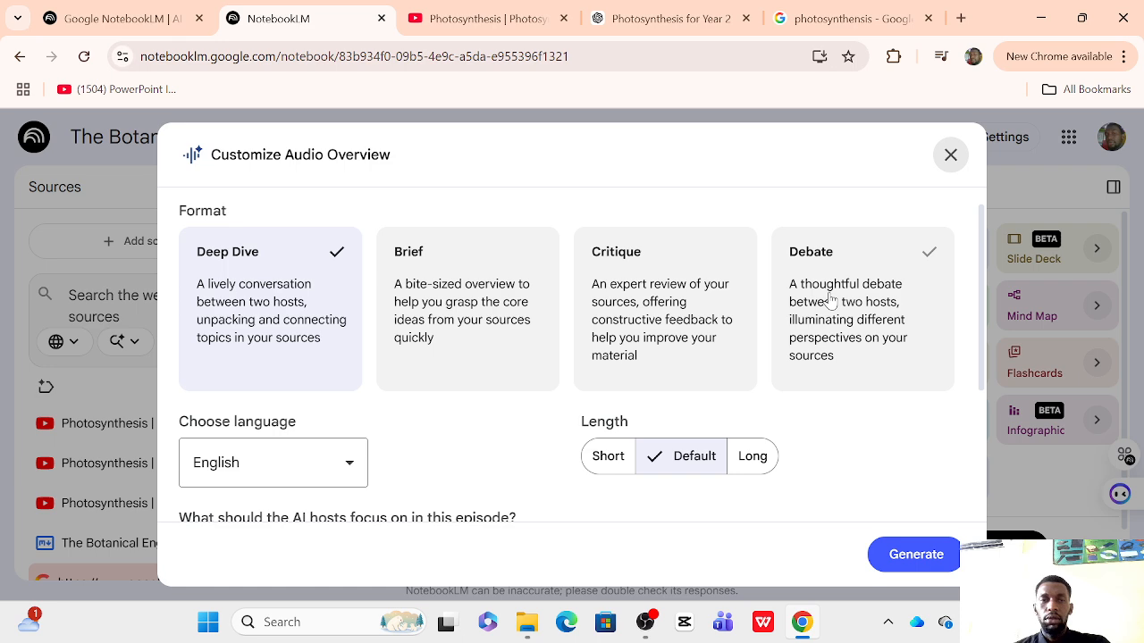
{"action": "scroll", "coordinate": [709, 420], "scroll_direction": "down", "scroll_amount": 2}
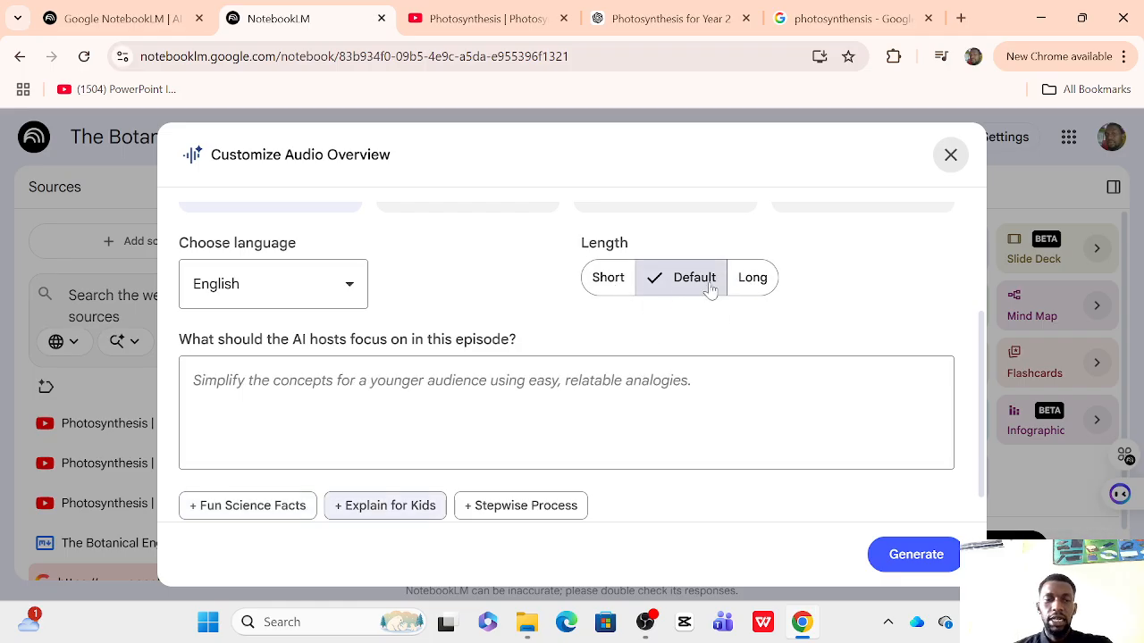
{"action": "scroll", "coordinate": [658, 349], "scroll_direction": "down", "scroll_amount": 1}
{"action": "left_click", "coordinate": [658, 345]}
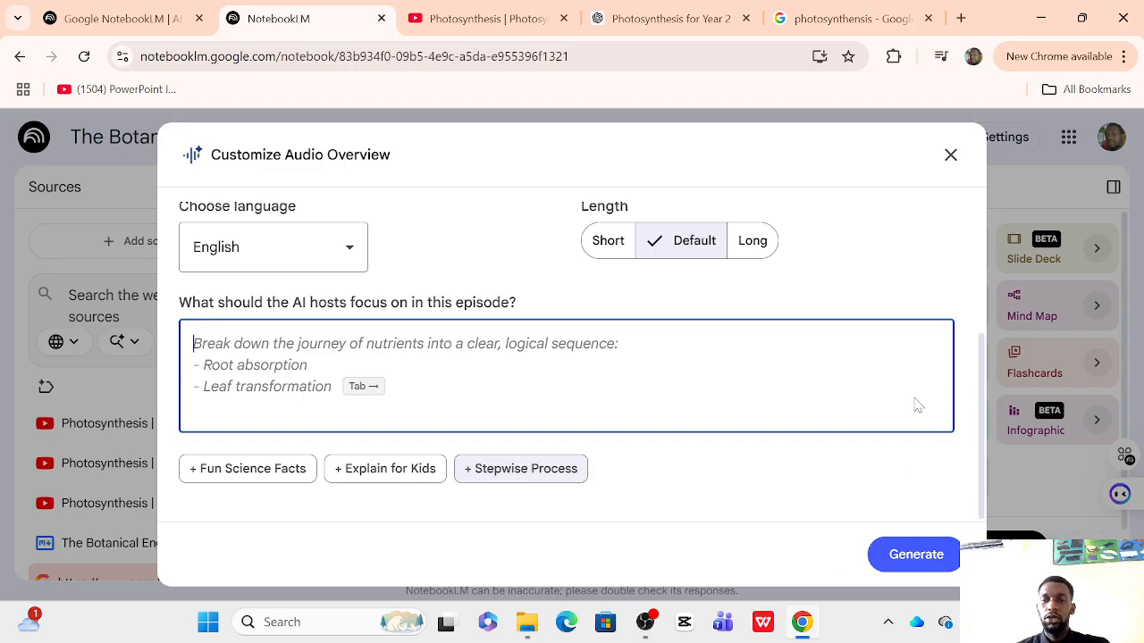
{"action": "left_click", "coordinate": [952, 155]}
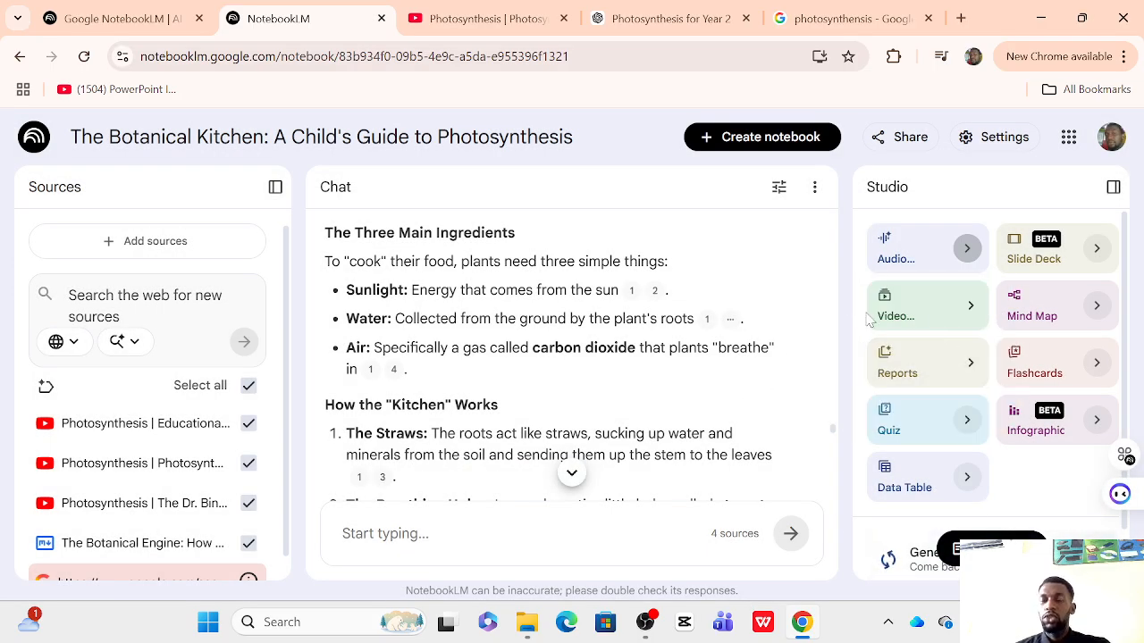
- Open the Video Overview customization and choose the Brief format
{"action": "left_click", "coordinate": [970, 311]}
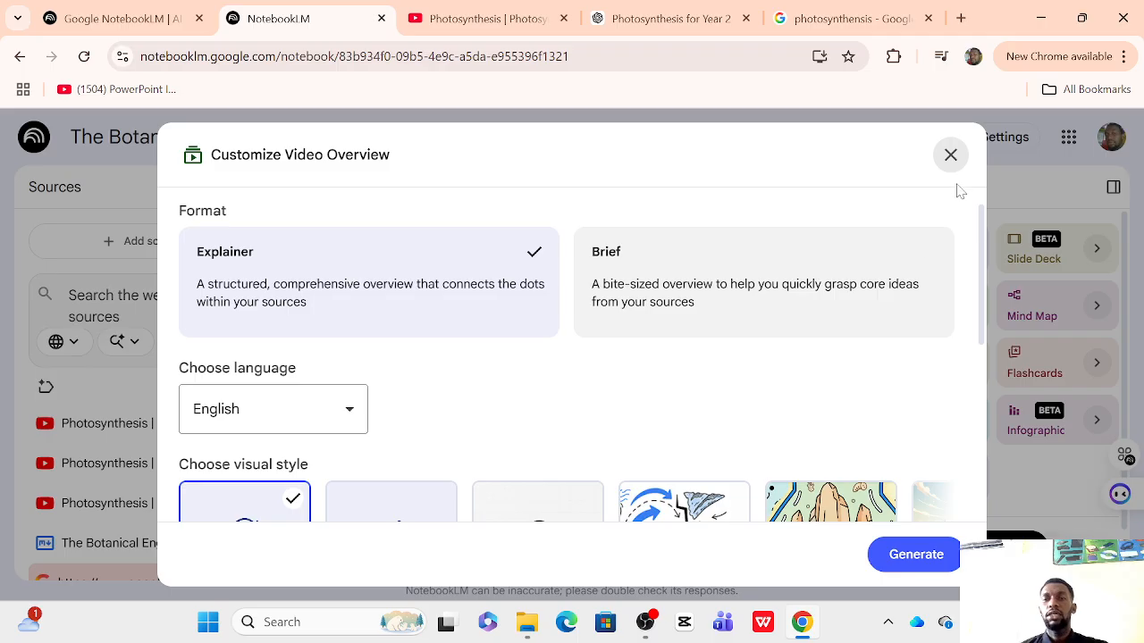
{"action": "left_click", "coordinate": [951, 155]}
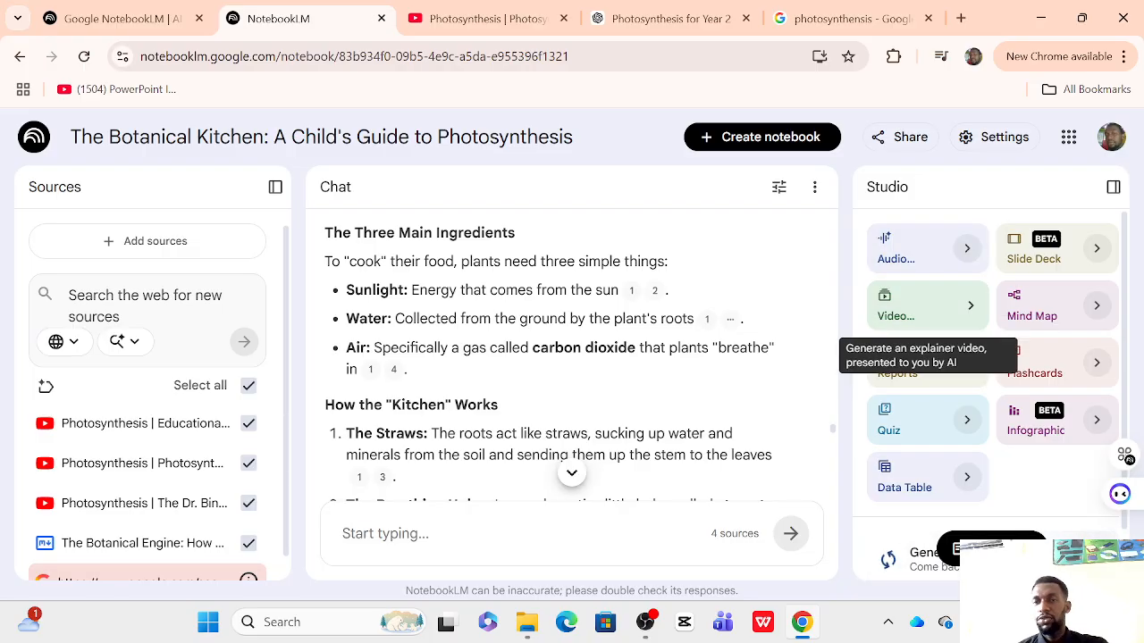
{"action": "left_click", "coordinate": [966, 305]}
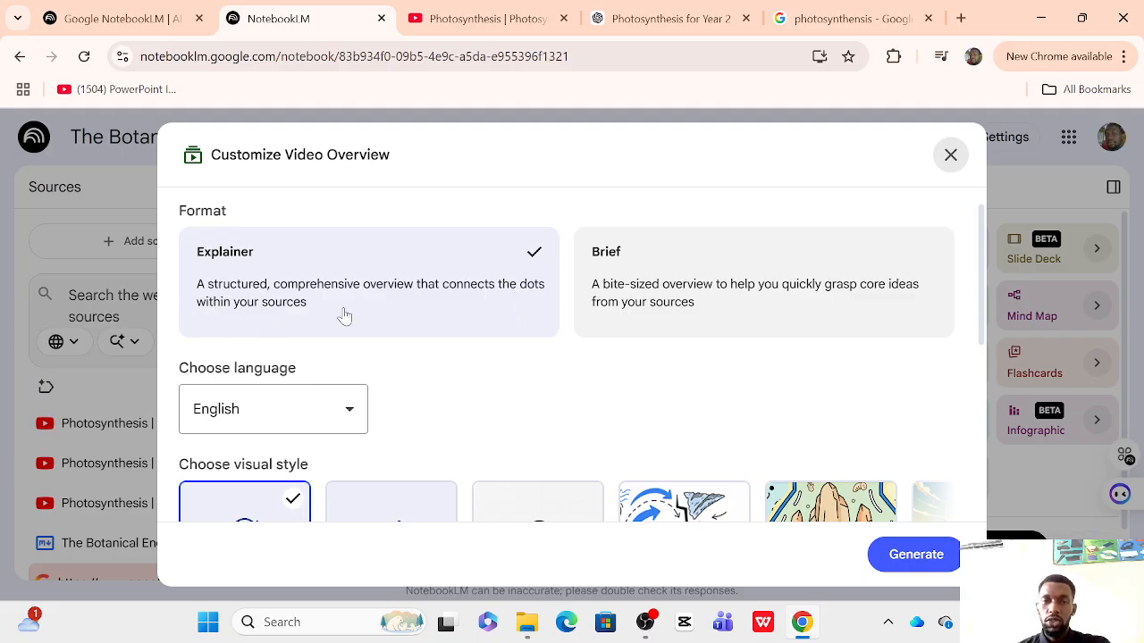
{"action": "left_click", "coordinate": [637, 270]}
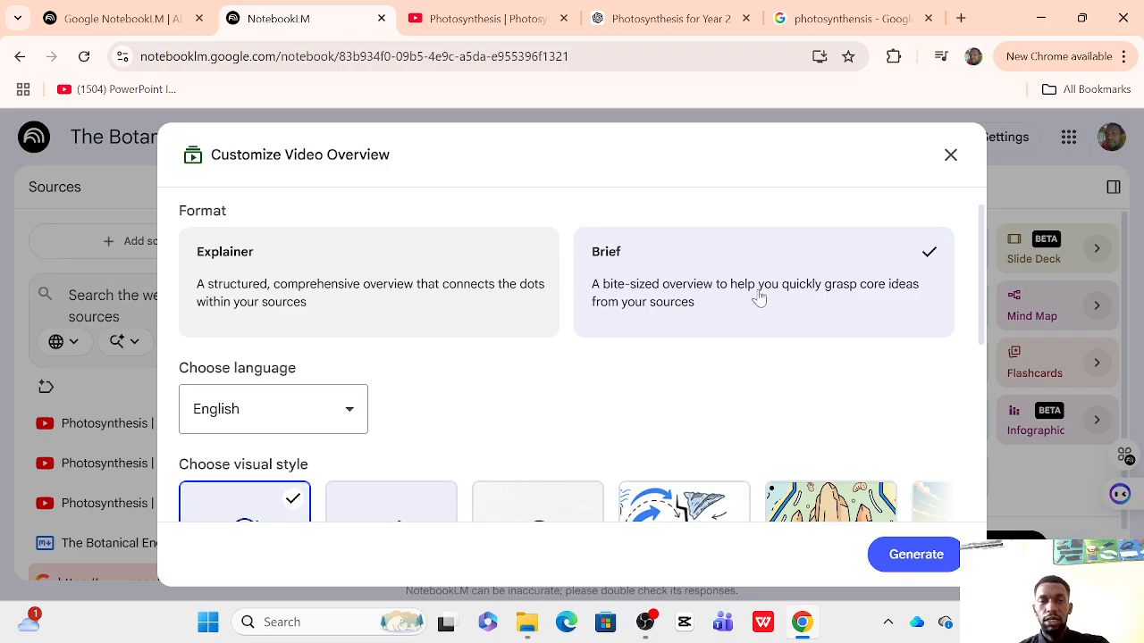
{"action": "scroll", "coordinate": [755, 298], "scroll_direction": "down", "scroll_amount": 1}
{"action": "scroll", "coordinate": [756, 298], "scroll_direction": "up", "scroll_amount": 1}
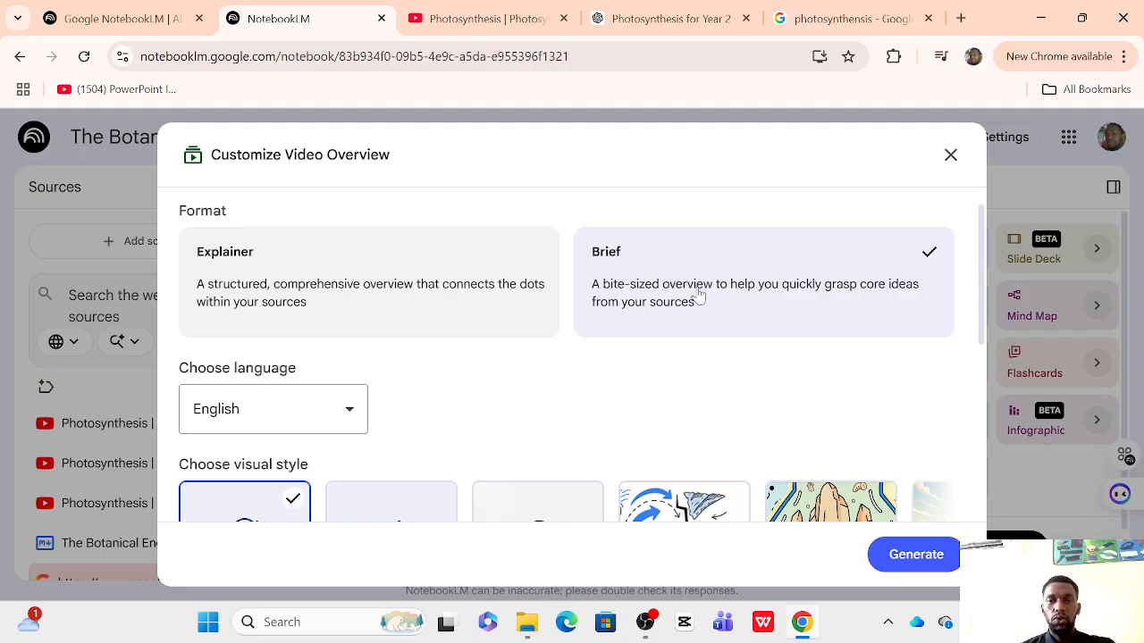
- Browse the visual styles for the Video Overview and choose Whiteboard
{"action": "scroll", "coordinate": [701, 294], "scroll_direction": "down", "scroll_amount": 1}
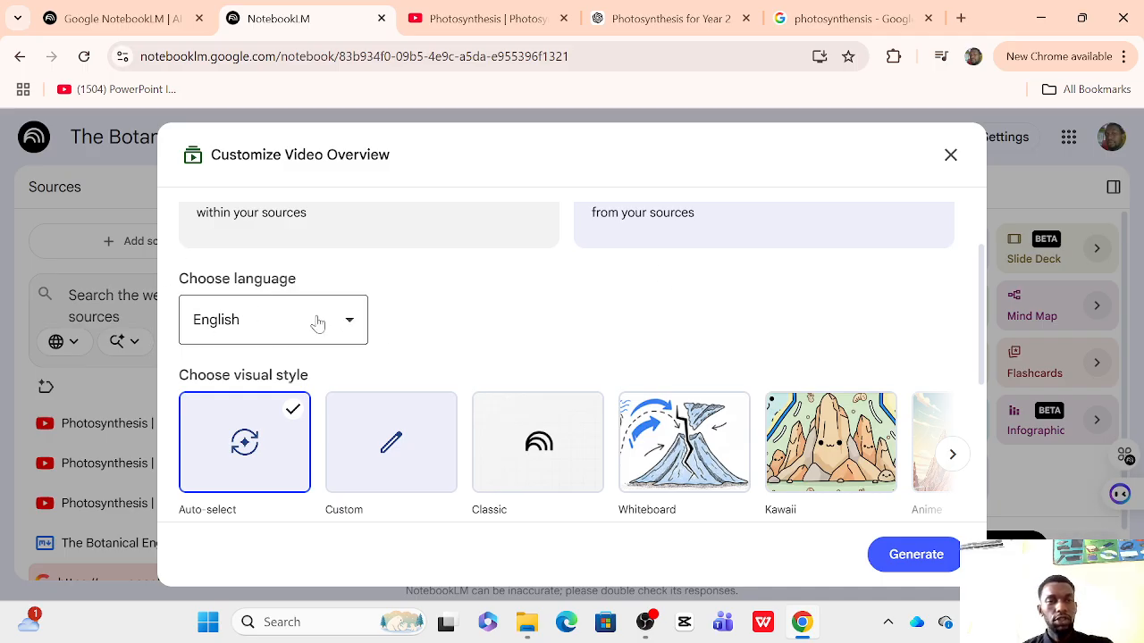
{"action": "scroll", "coordinate": [337, 332], "scroll_direction": "down", "scroll_amount": 1}
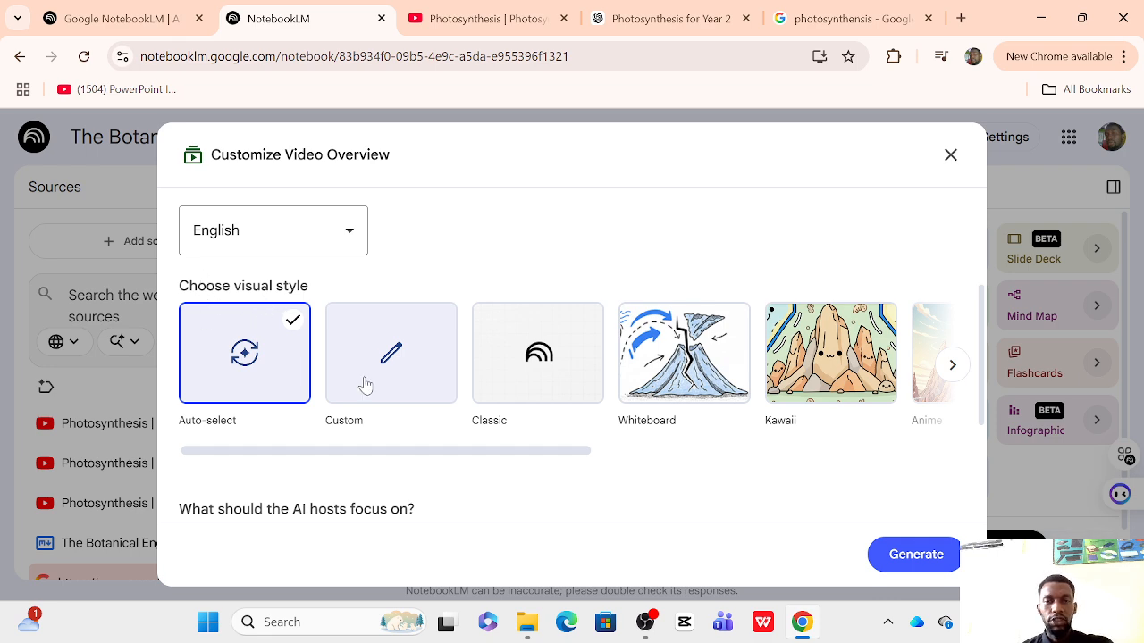
{"action": "mouse_move", "coordinate": [265, 452]}
{"action": "left_mouse_down"}
{"action": "mouse_move", "coordinate": [346, 466]}
{"action": "mouse_move", "coordinate": [268, 444]}
{"action": "left_mouse_up"}
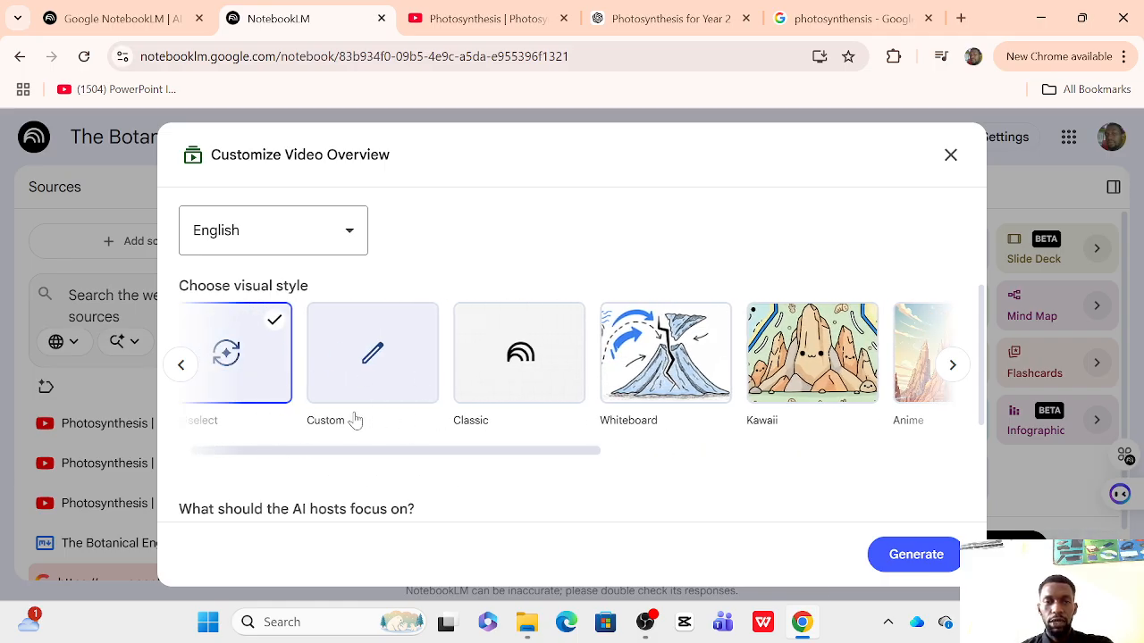
{"action": "left_click_drag", "start_coordinate": [355, 460], "coordinate": [482, 465]}
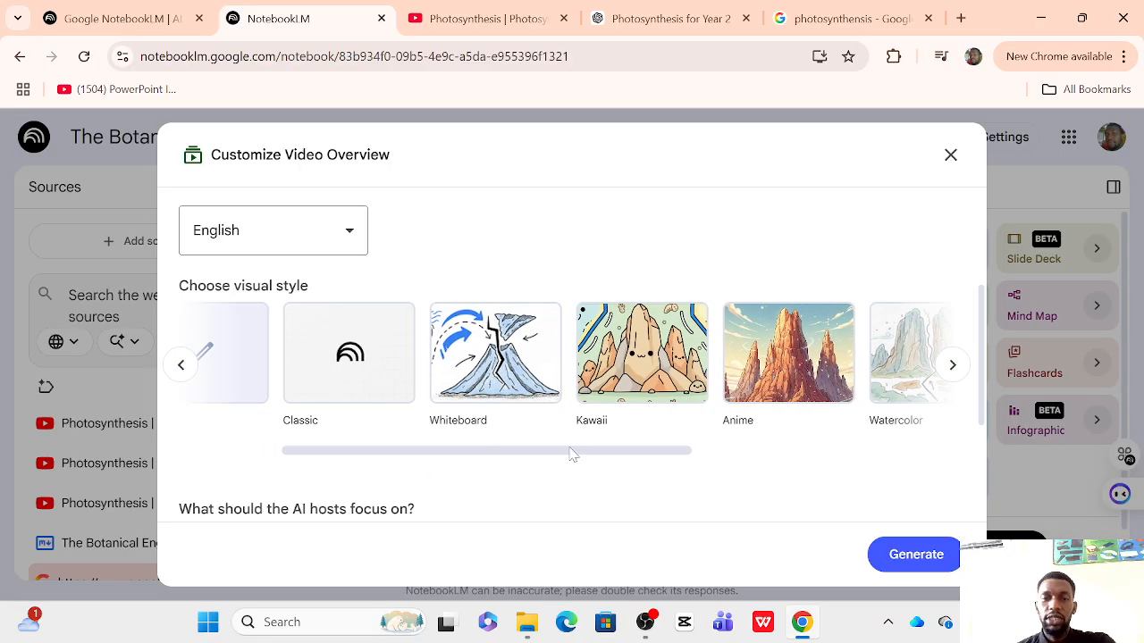
{"action": "left_click_drag", "start_coordinate": [585, 457], "coordinate": [632, 464]}
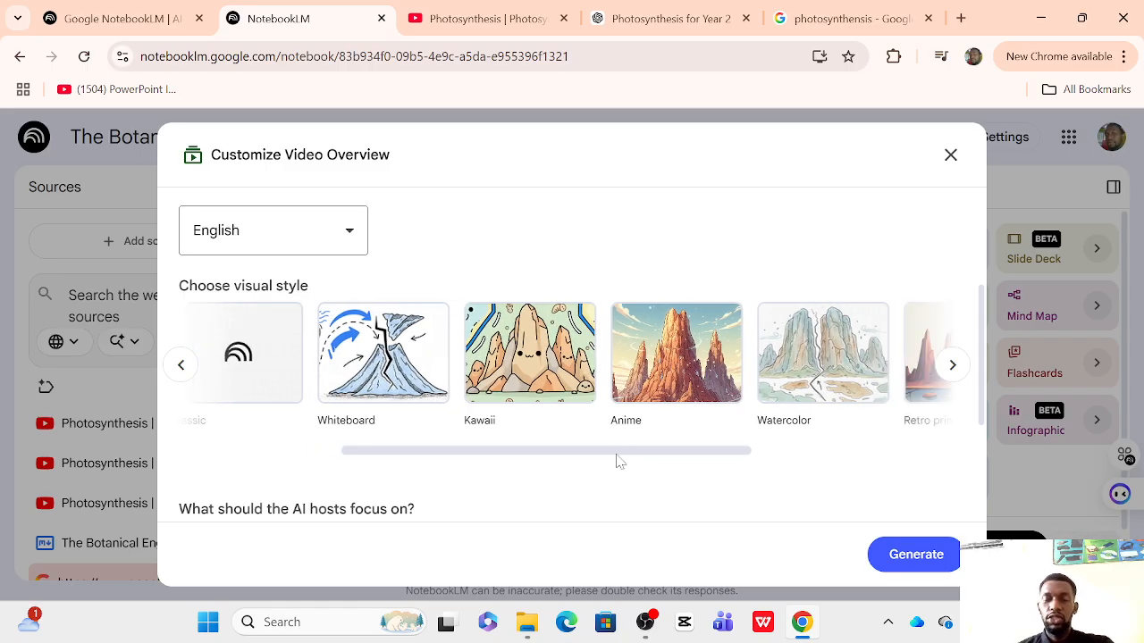
{"action": "left_click_drag", "start_coordinate": [581, 456], "coordinate": [527, 393]}
{"action": "left_click", "coordinate": [537, 362]}
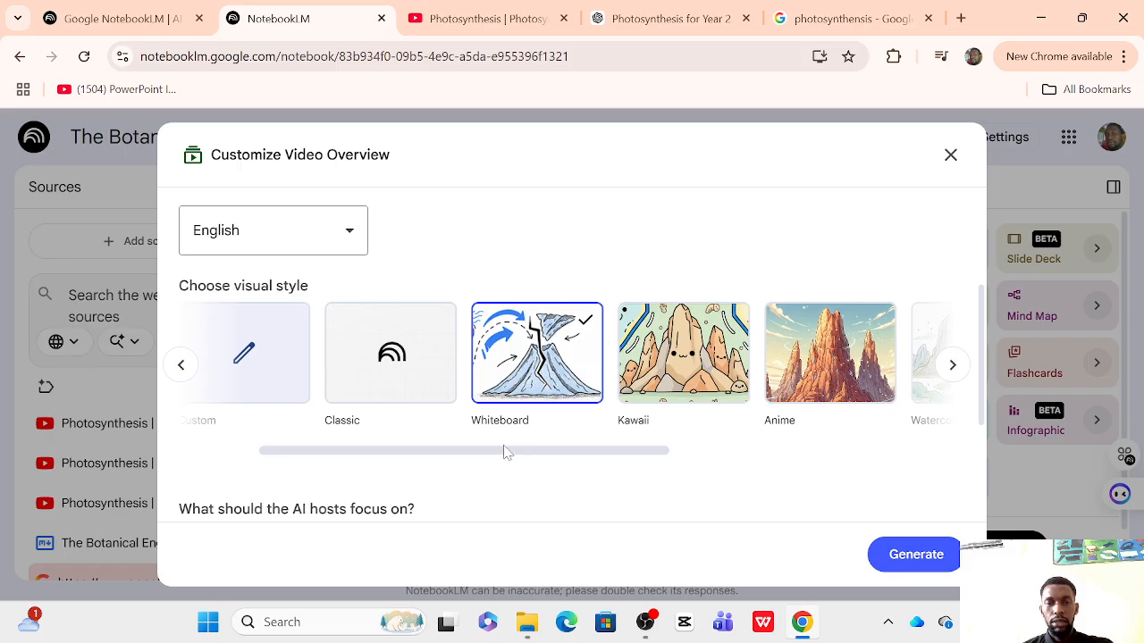
{"action": "left_click_drag", "start_coordinate": [505, 453], "coordinate": [434, 437]}
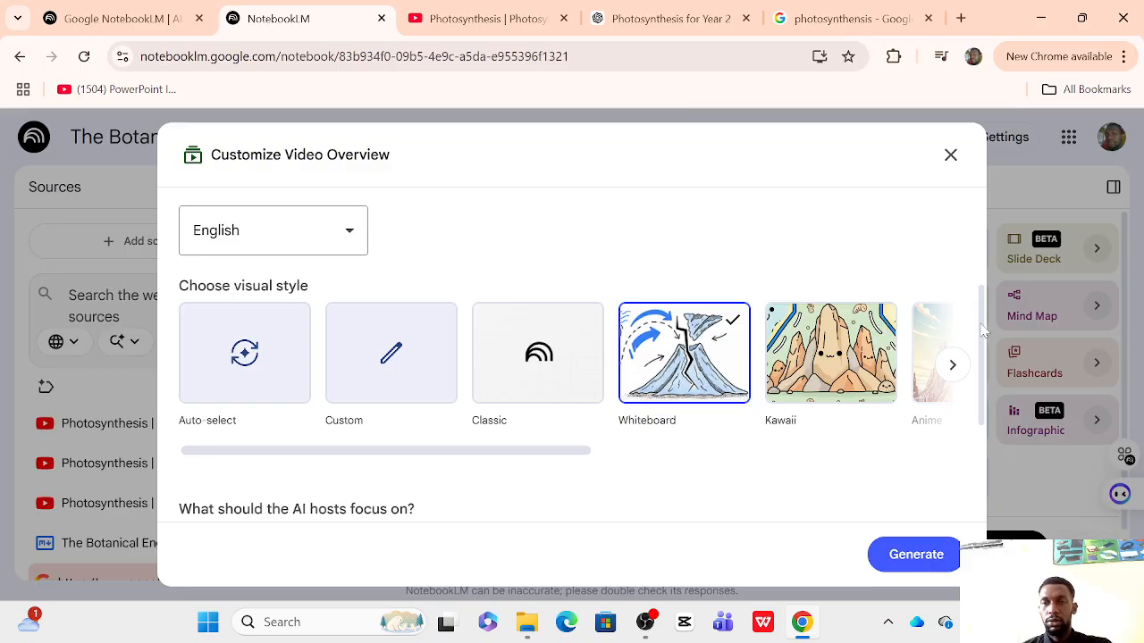
- Set the Video Overview's host focus to "generate the process of photosynthensis" and generate the video
{"action": "scroll", "coordinate": [985, 337], "scroll_direction": "down", "scroll_amount": 2}
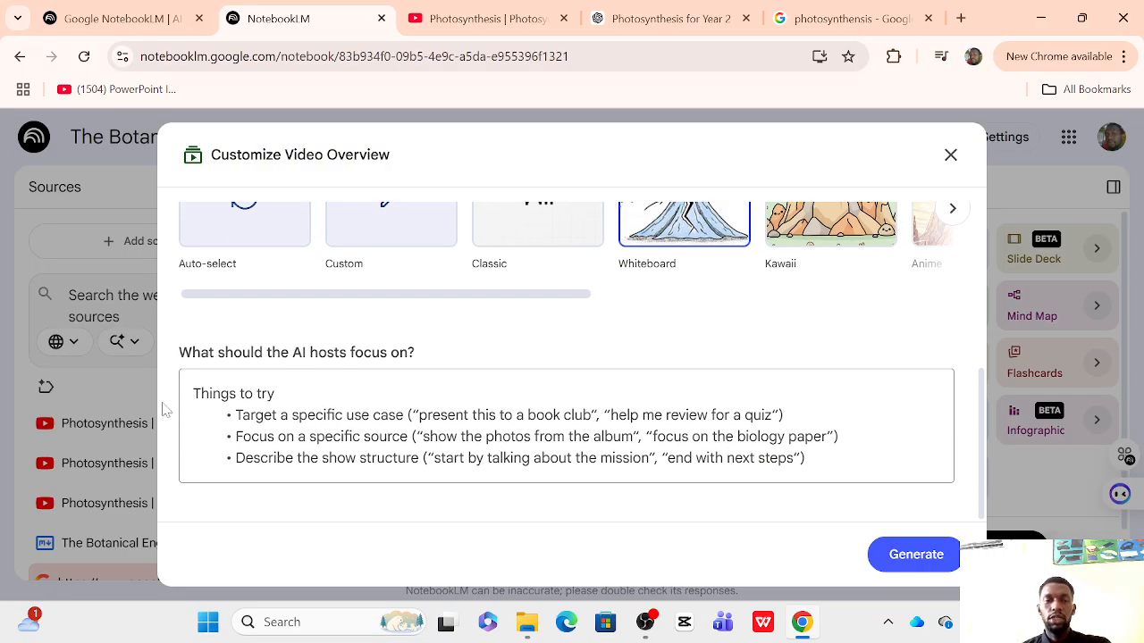
{"action": "left_click", "coordinate": [194, 393]}
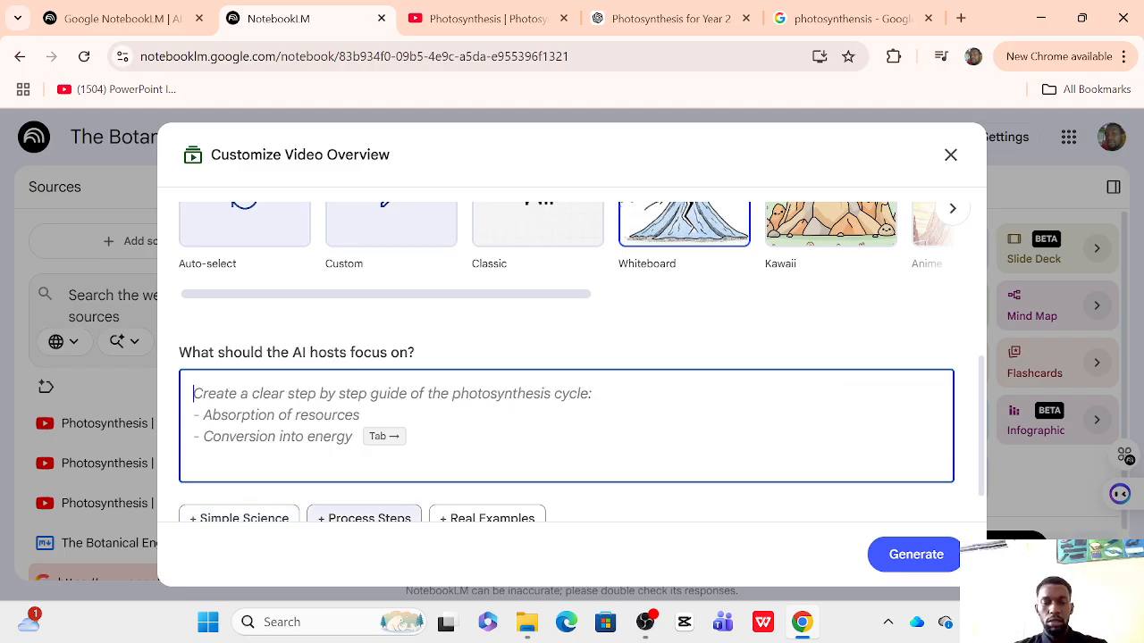
{"action": "type", "text": "genera"}
{"action": "type", "text": "te"}
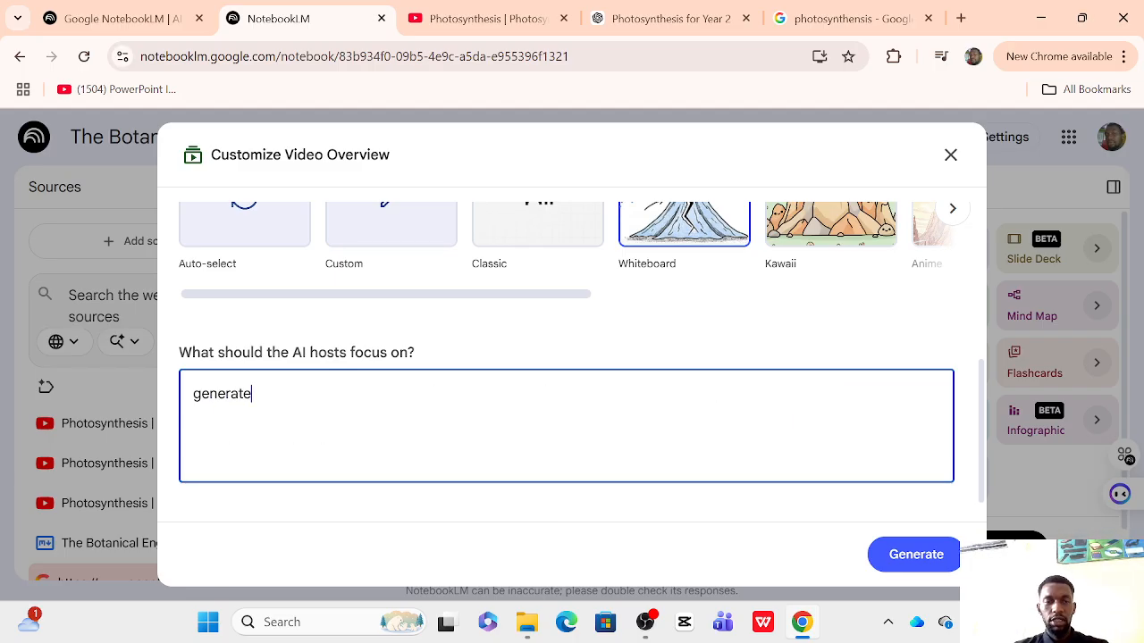
{"action": "type", "text": " the process"}
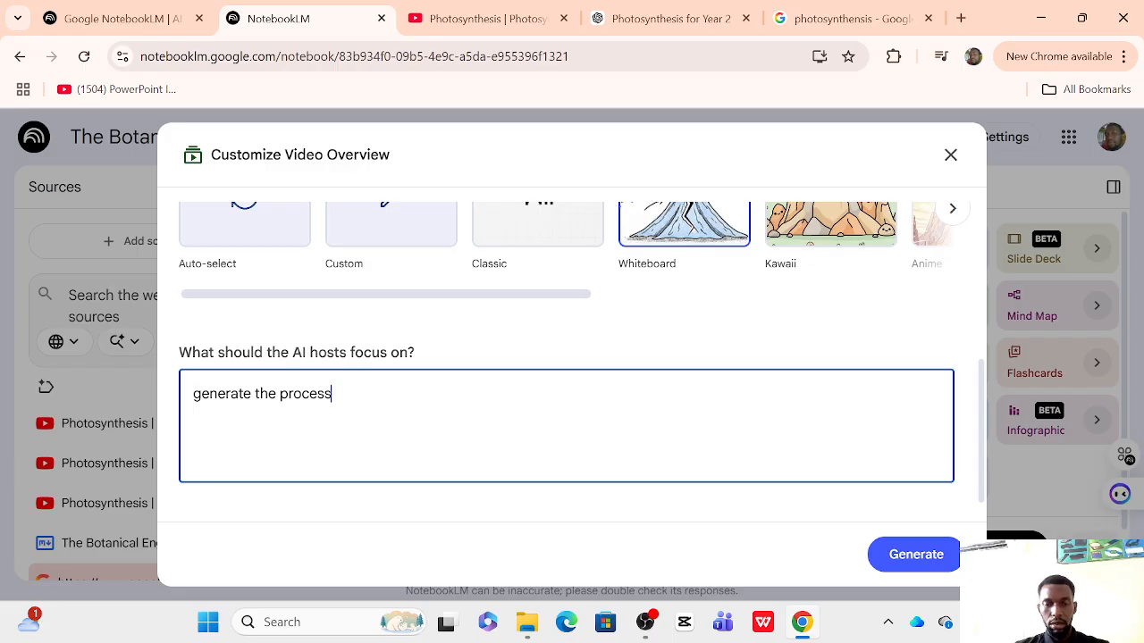
{"action": "type", "text": " of "}
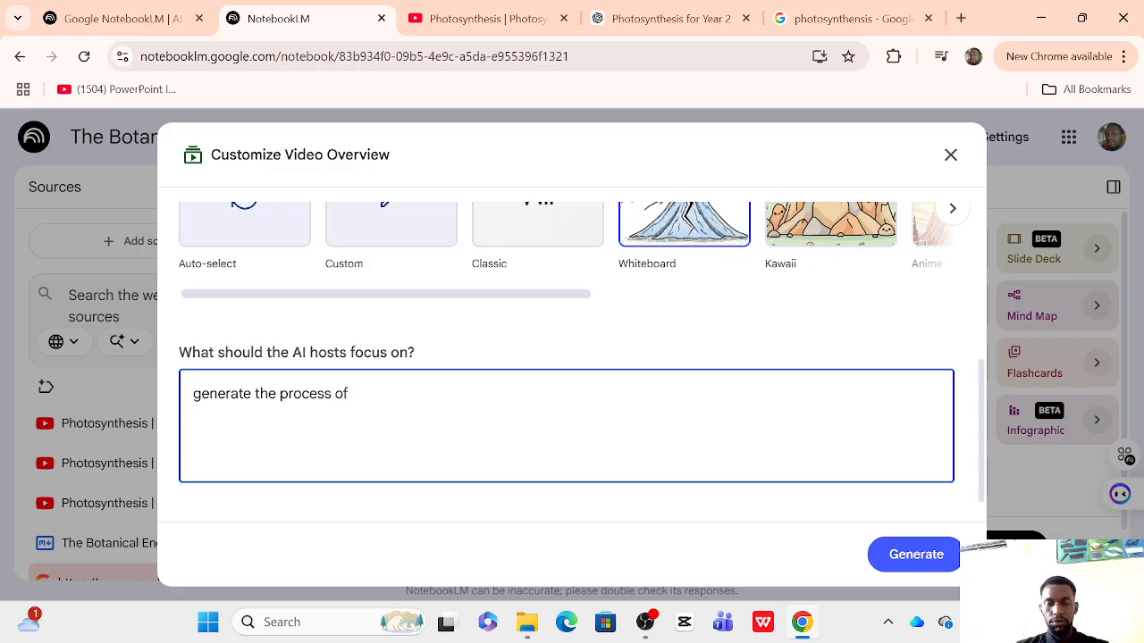
{"action": "type", "text": "photo"}
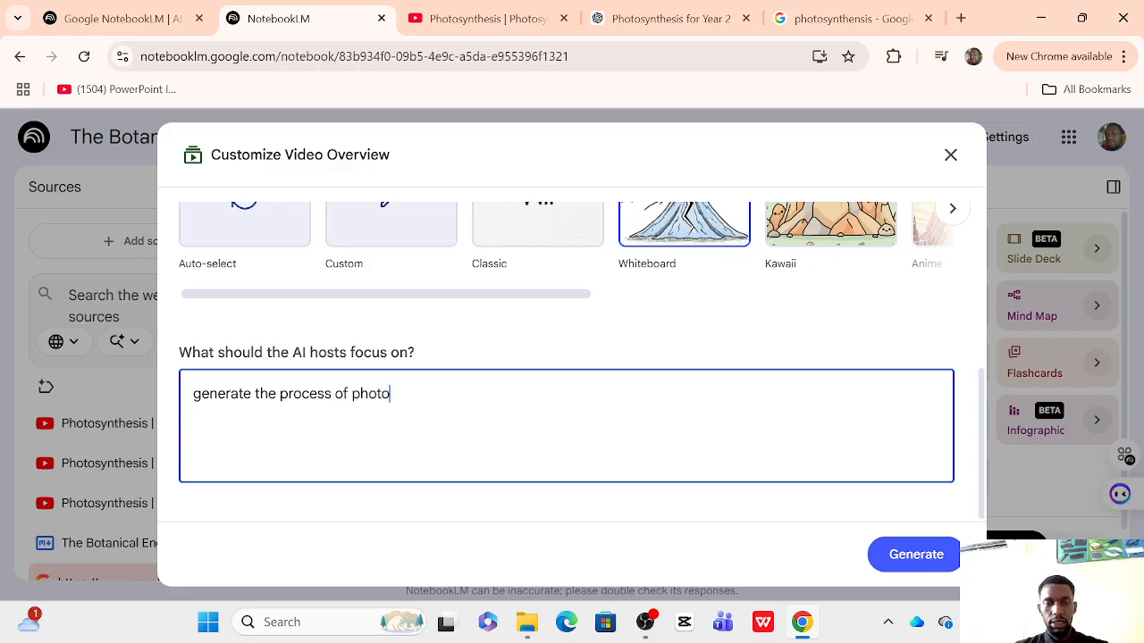
{"action": "type", "text": "syn"}
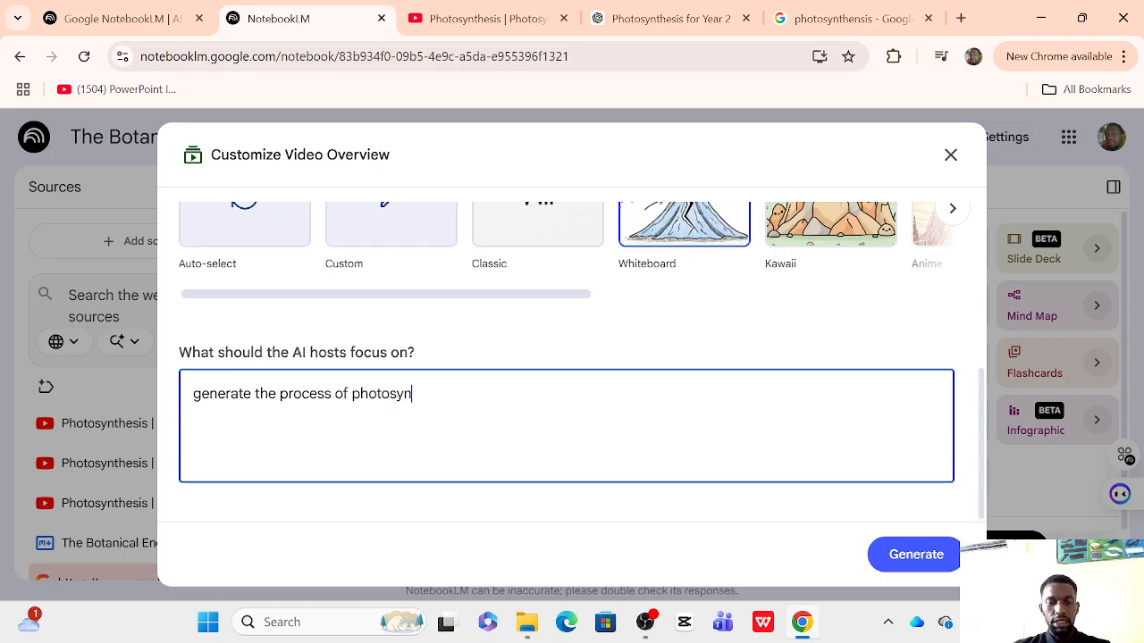
{"action": "type", "text": "thens"}
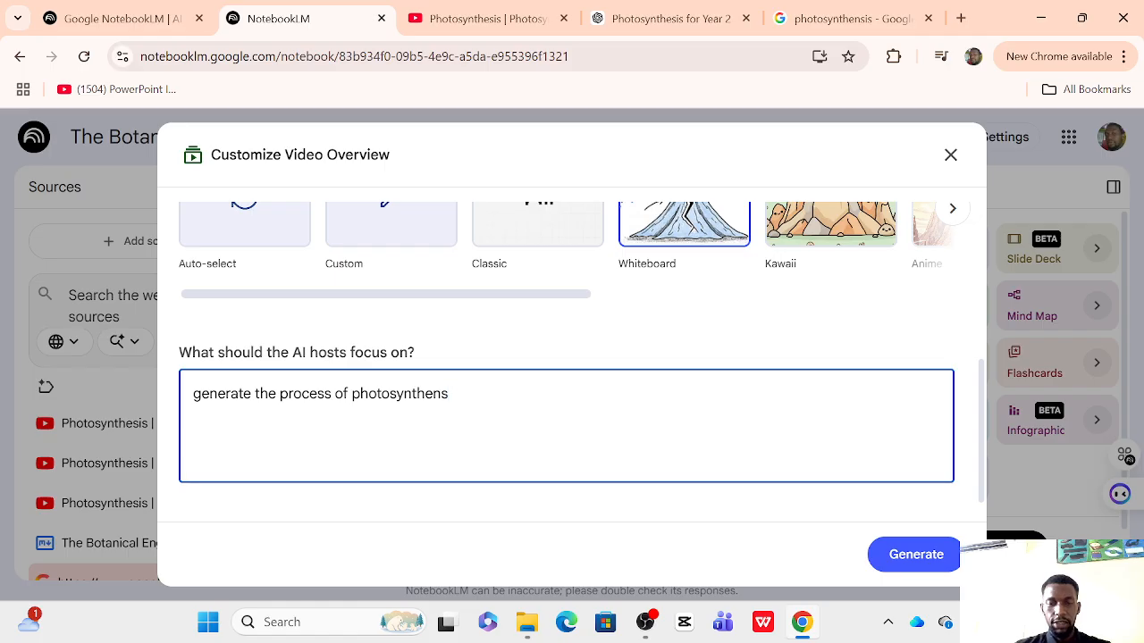
{"action": "type", "text": "is"}
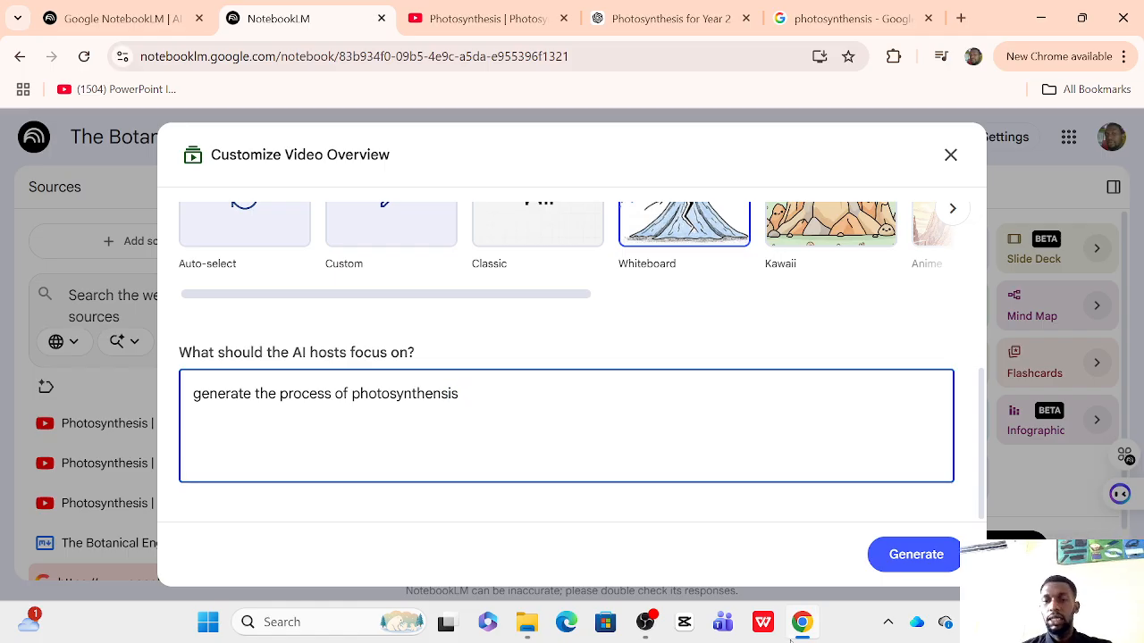
{"action": "left_click", "coordinate": [917, 554]}
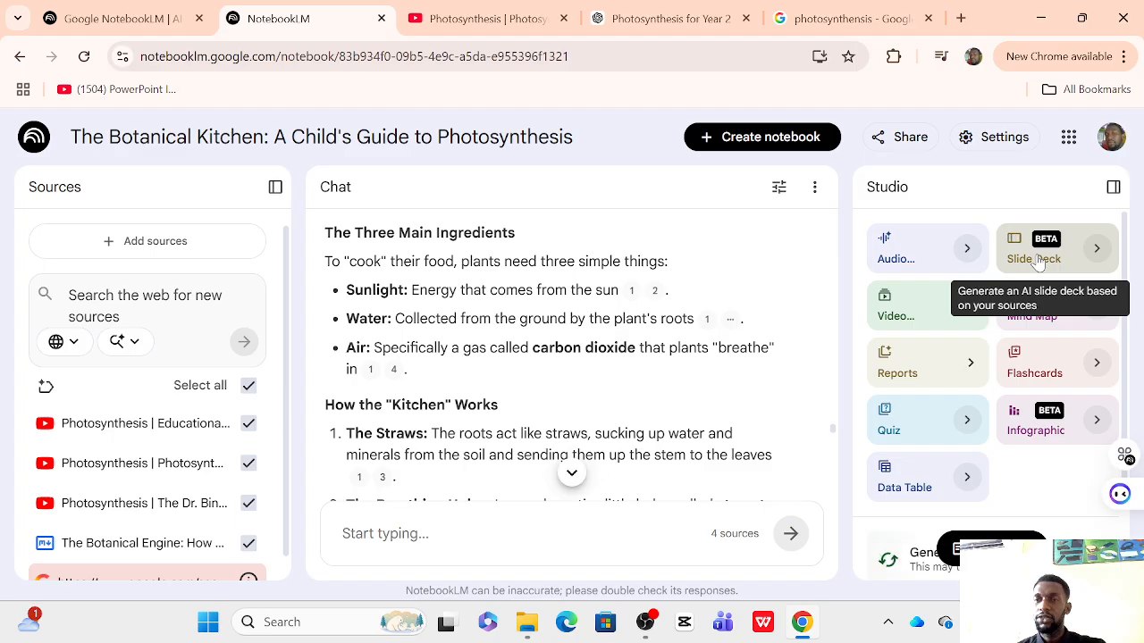
- Generate a slide deck in the Presenter Slides format, keeping English, the Default length and a blank description
{"action": "left_click", "coordinate": [1096, 253]}
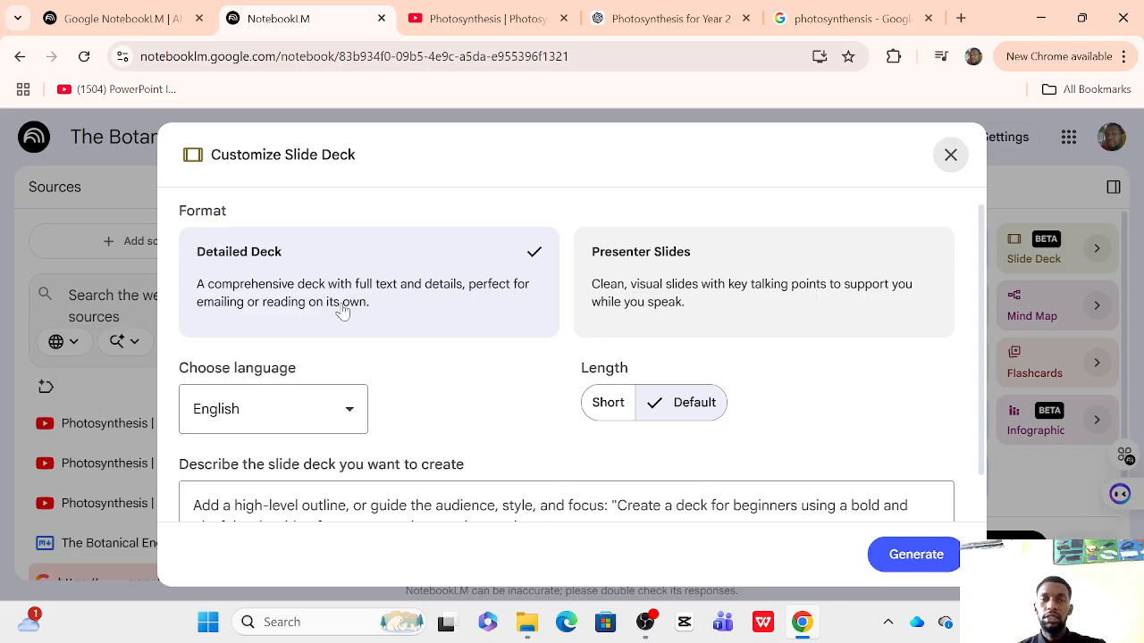
{"action": "left_click", "coordinate": [688, 276]}
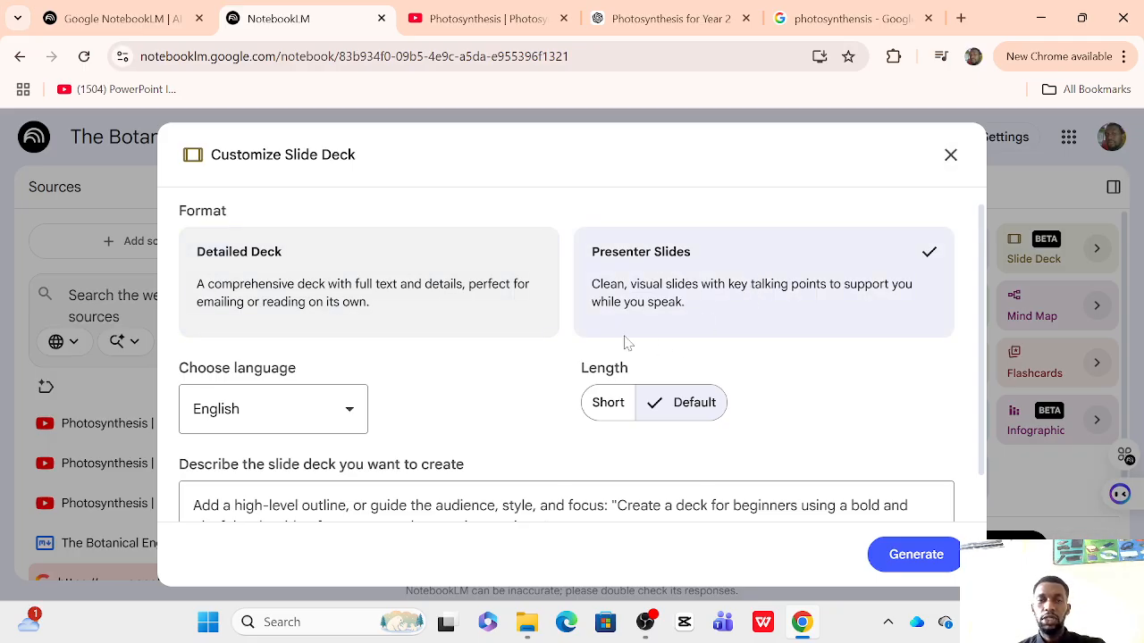
{"action": "scroll", "coordinate": [528, 319], "scroll_direction": "down", "scroll_amount": 1}
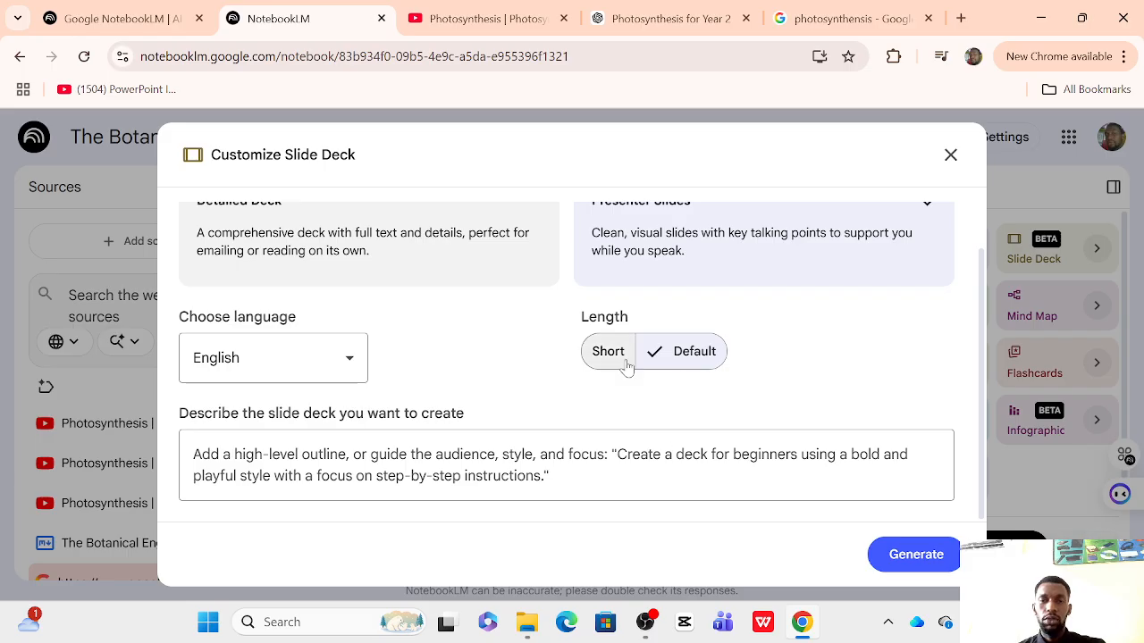
{"action": "left_click", "coordinate": [192, 467]}
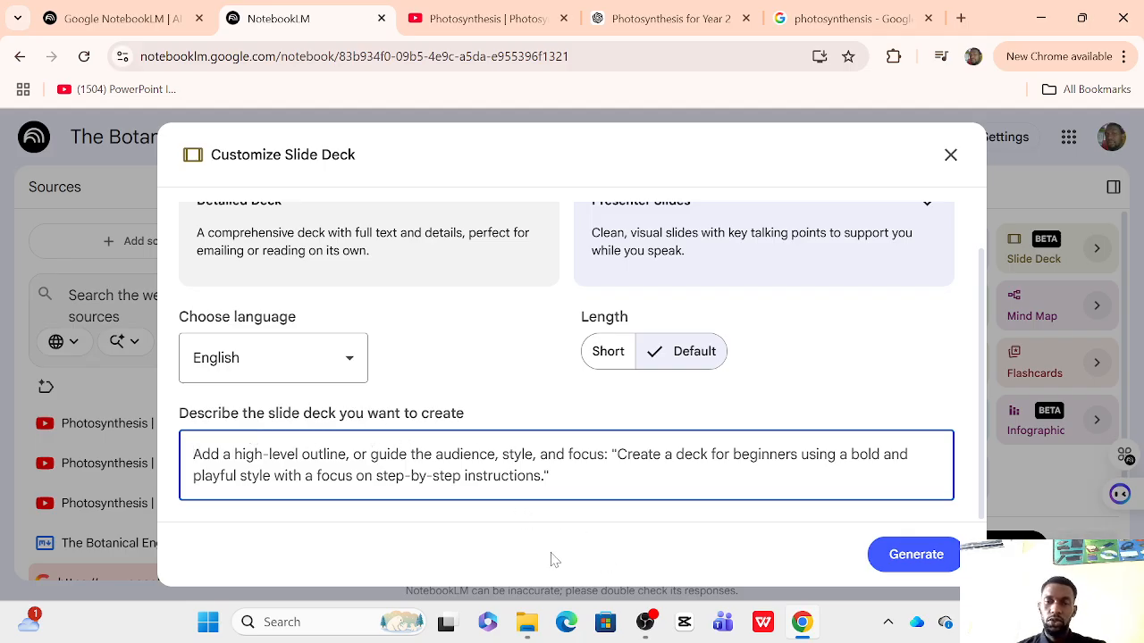
{"action": "left_click", "coordinate": [906, 563]}
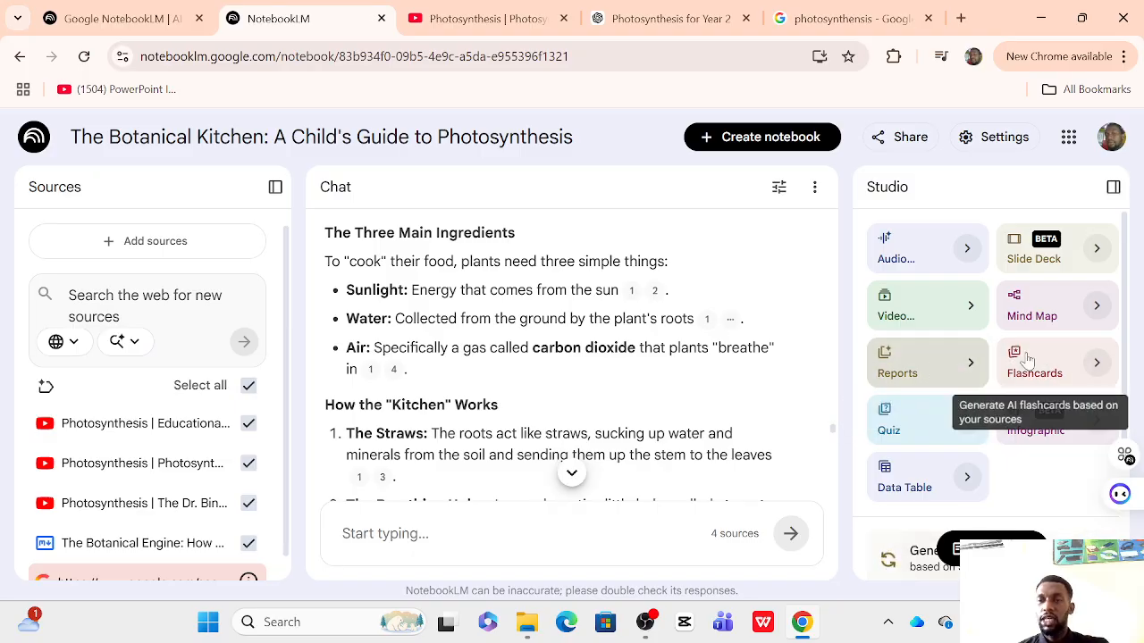
- Generate flashcards with the Standard number of cards and Medium difficulty, leaving the topic blank
{"action": "left_click", "coordinate": [1097, 366]}
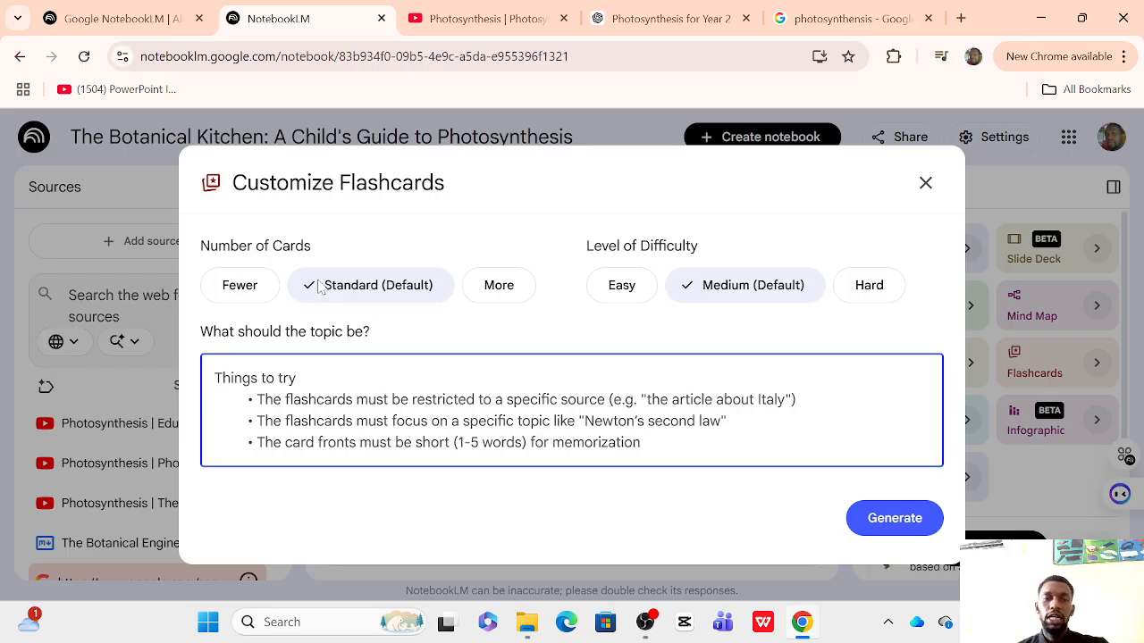
{"action": "left_click", "coordinate": [234, 289]}
{"action": "left_click", "coordinate": [339, 298]}
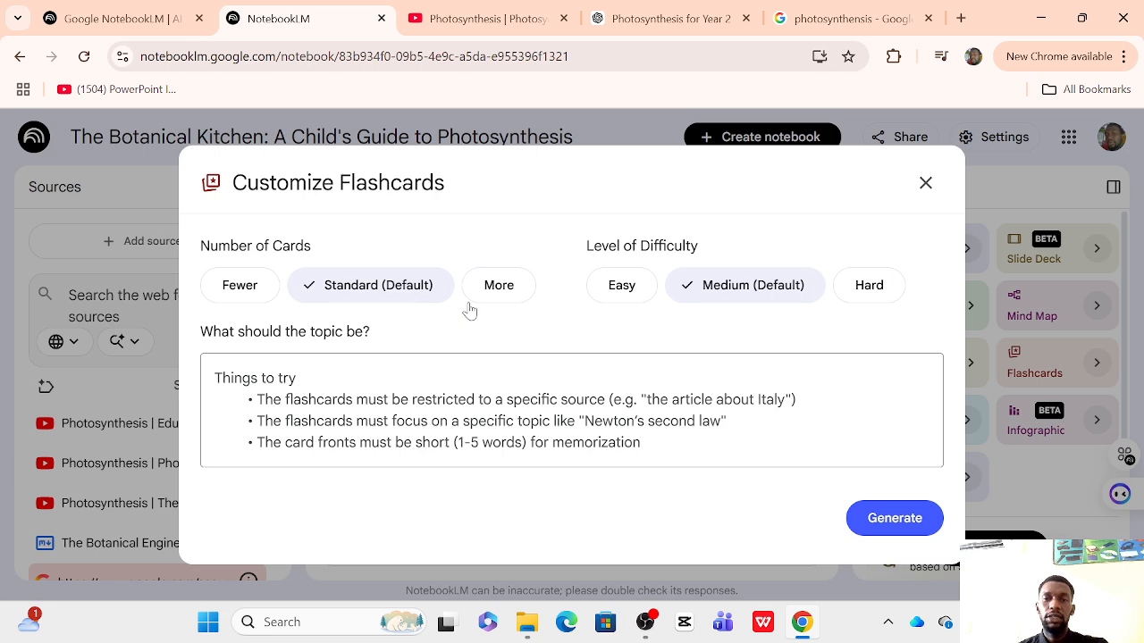
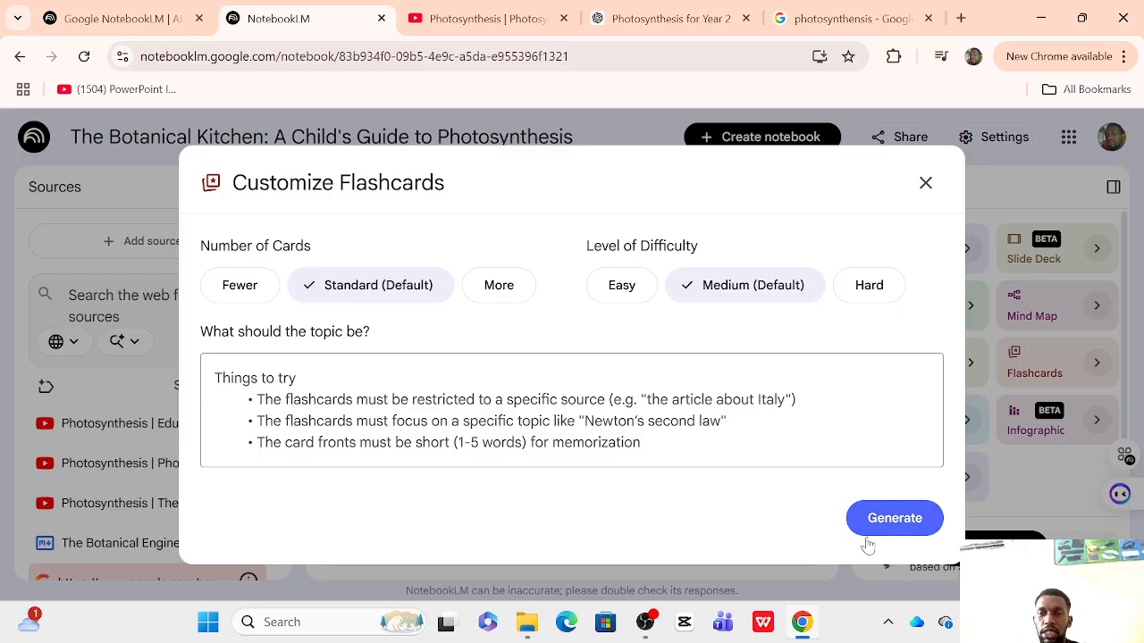
{"action": "left_click", "coordinate": [889, 520]}
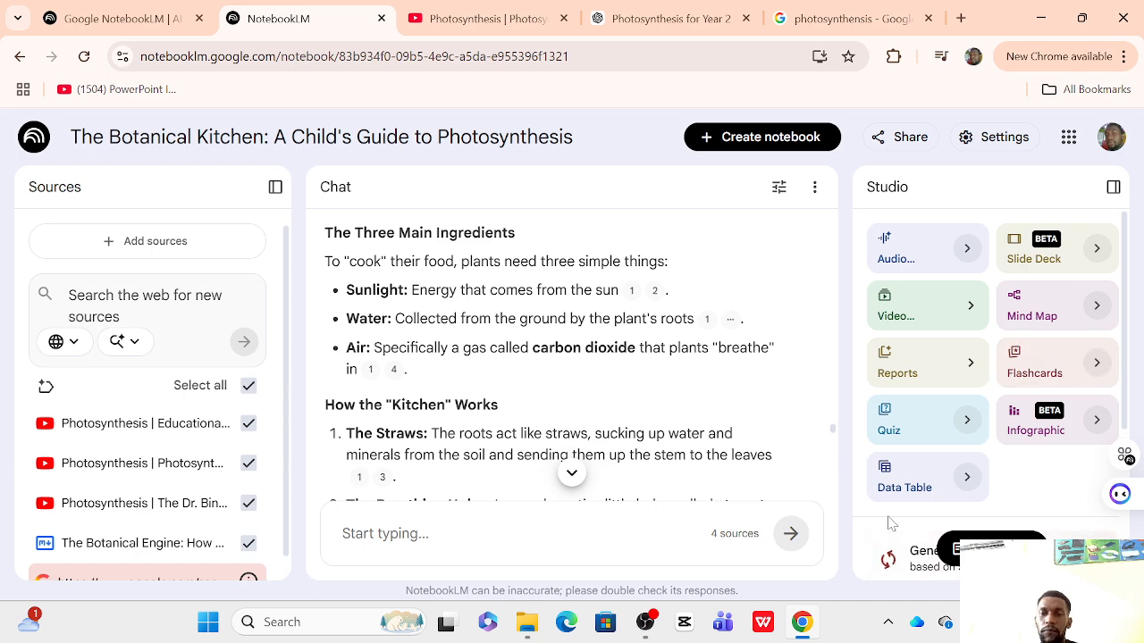
- Generate a quiz with the Standard number of questions and Medium difficulty, leaving the topic blank
{"action": "left_click", "coordinate": [967, 422]}
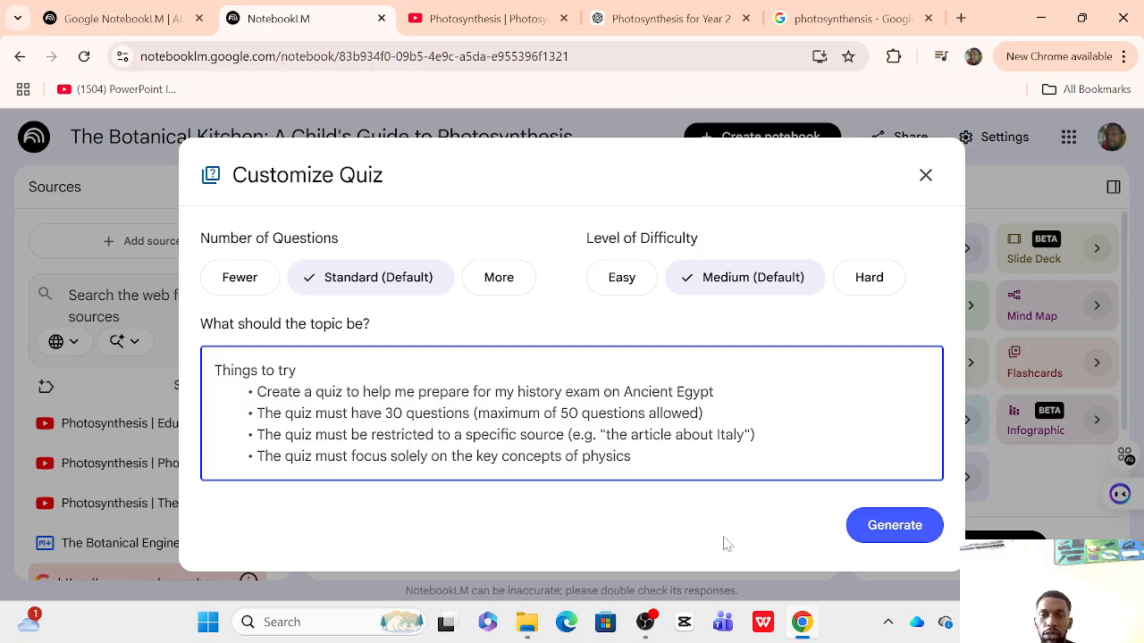
{"action": "left_click", "coordinate": [911, 527]}
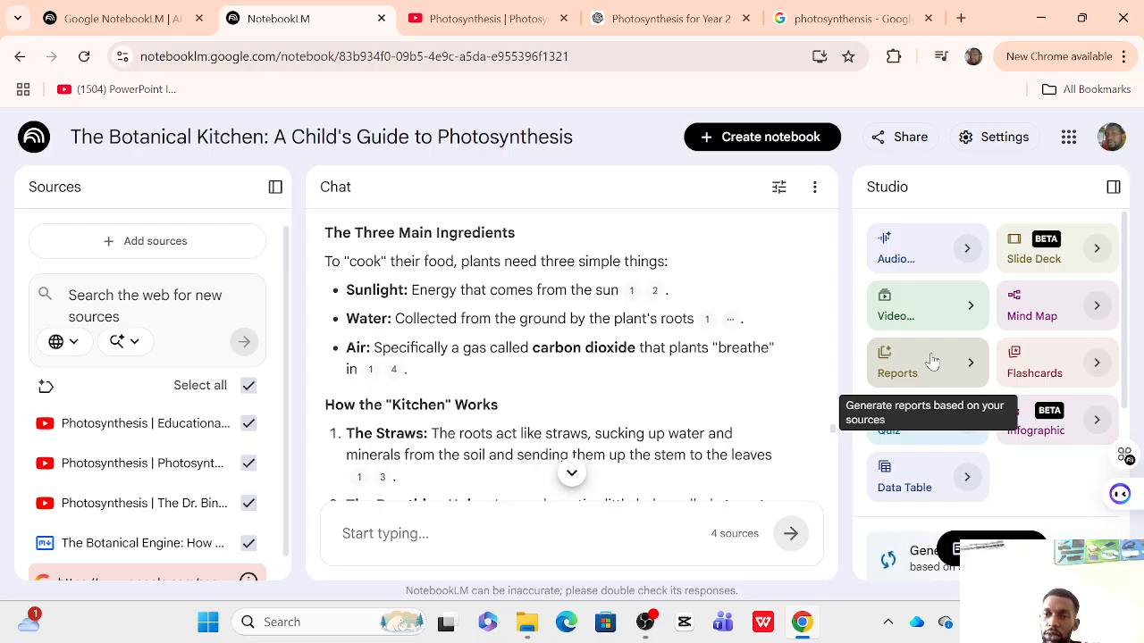
- Review the Mind Map's topic customization, close it without generating, and dismiss the pop-up advertisement
{"action": "left_click", "coordinate": [1098, 308]}
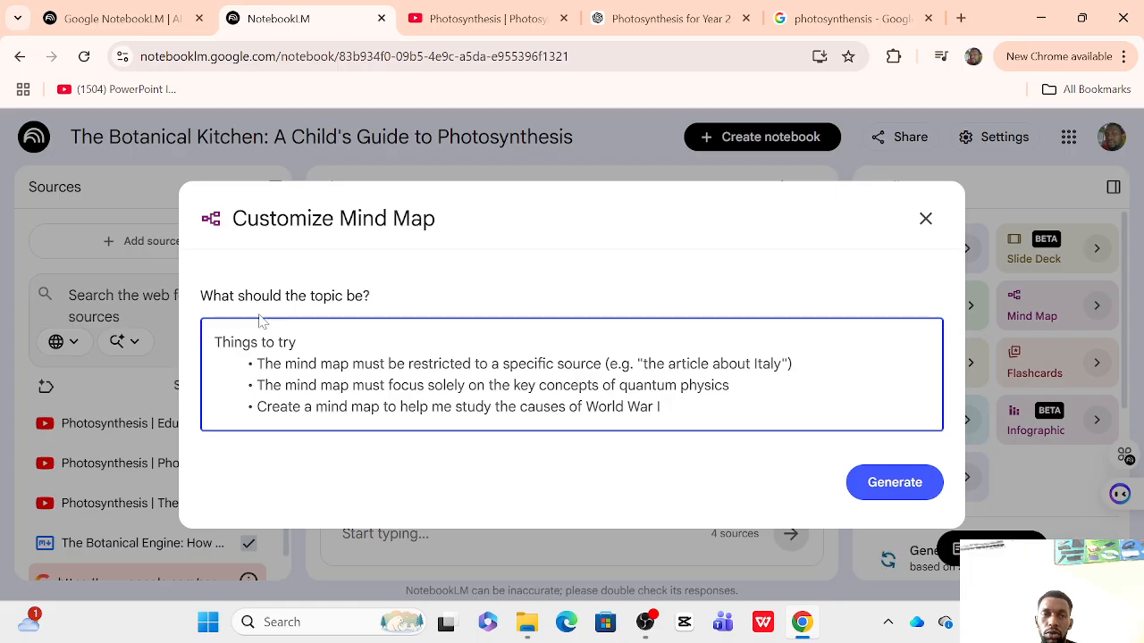
{"action": "left_click", "coordinate": [925, 220]}
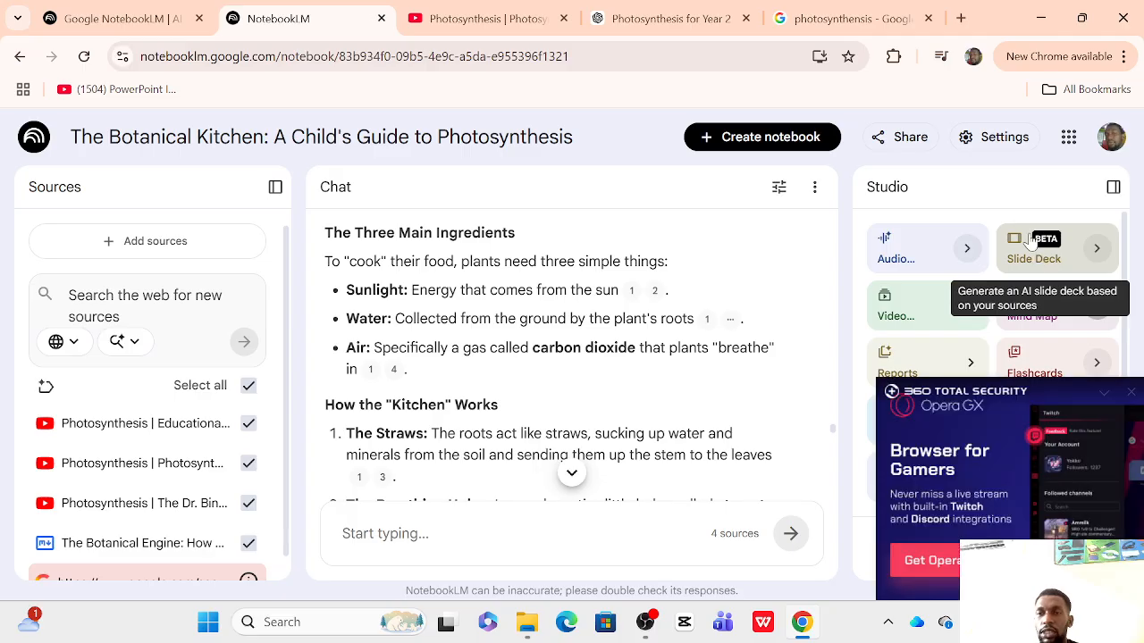
{"action": "left_click", "coordinate": [1133, 394]}
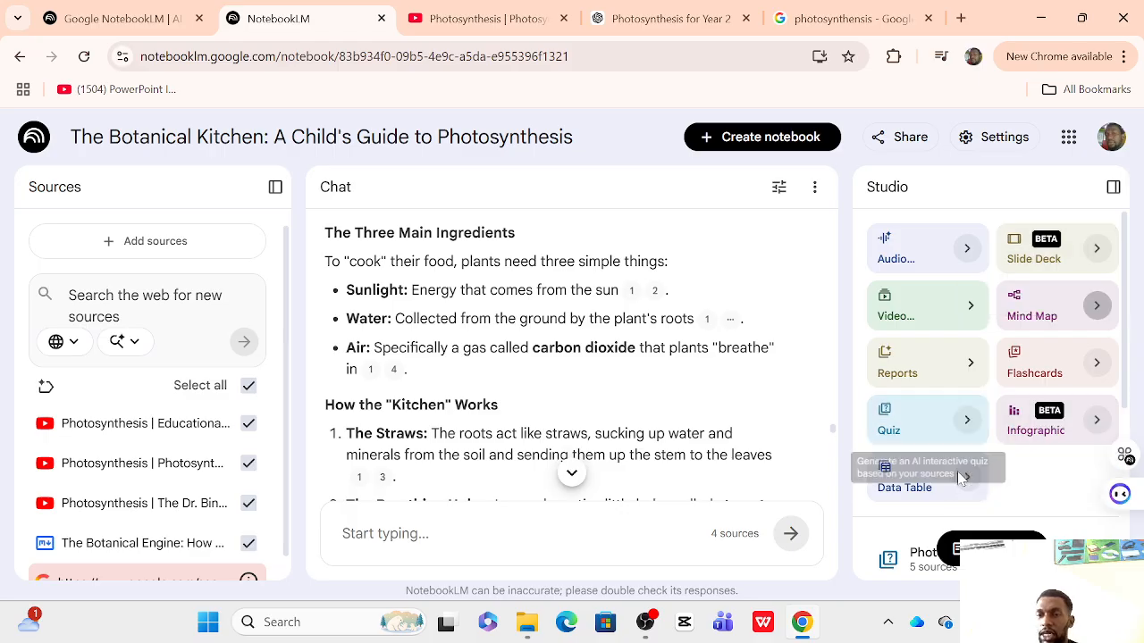
- Open the Infographic customization, browse its visual styles and choose Anime
{"action": "left_click", "coordinate": [1094, 417]}
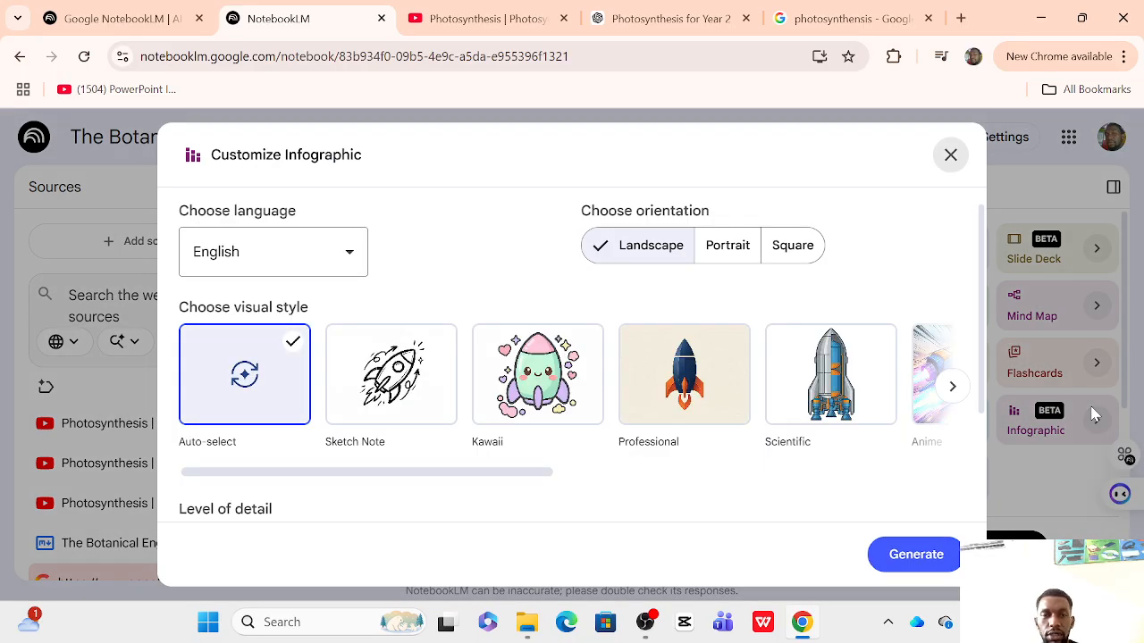
{"action": "scroll", "coordinate": [306, 485], "scroll_direction": "right", "scroll_amount": 1}
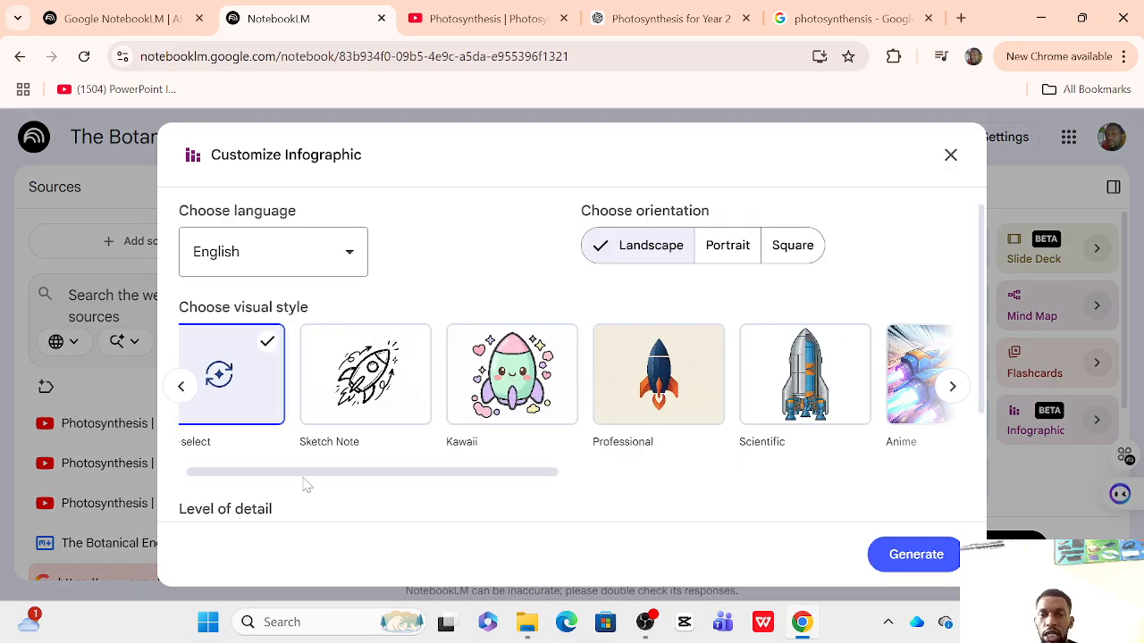
{"action": "left_click_drag", "start_coordinate": [306, 485], "coordinate": [576, 500]}
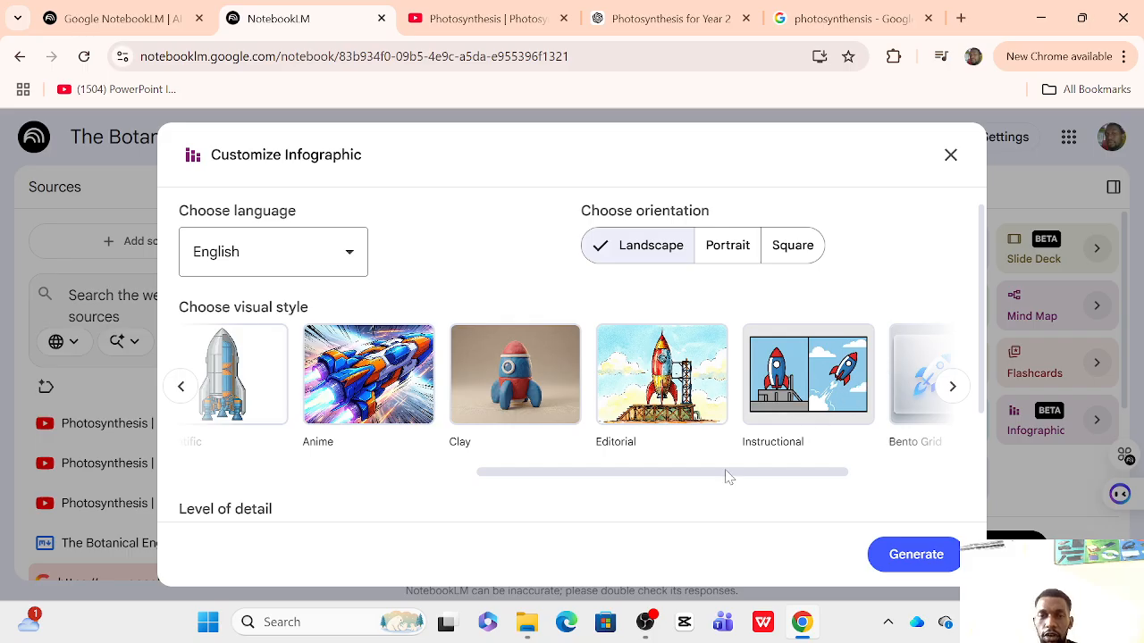
{"action": "left_click_drag", "start_coordinate": [729, 478], "coordinate": [548, 481]}
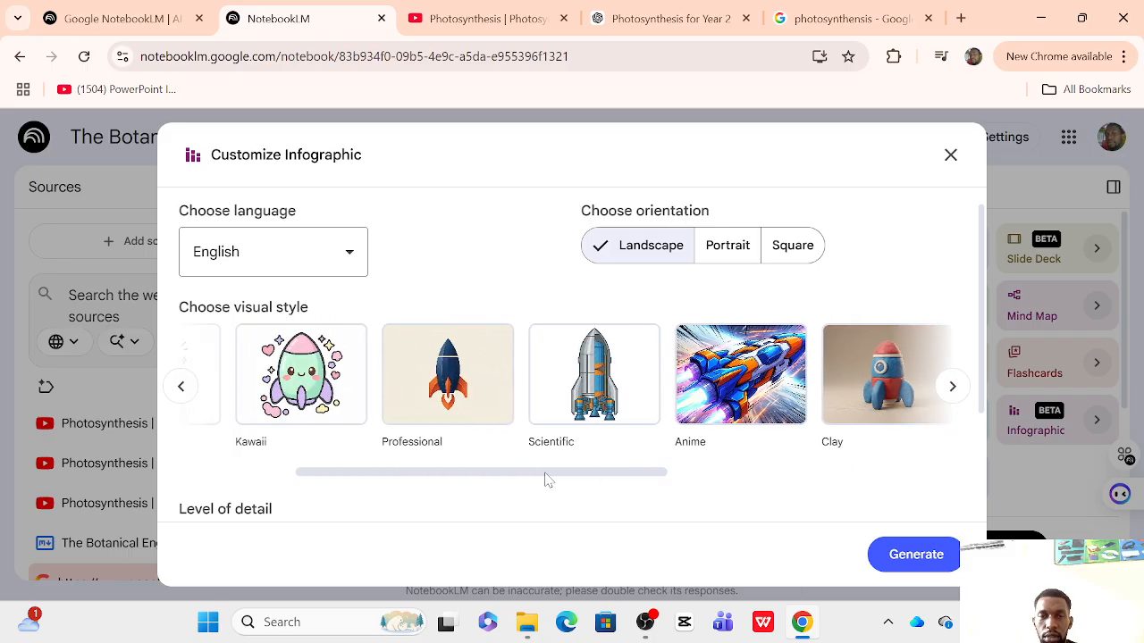
{"action": "left_click", "coordinate": [723, 376]}
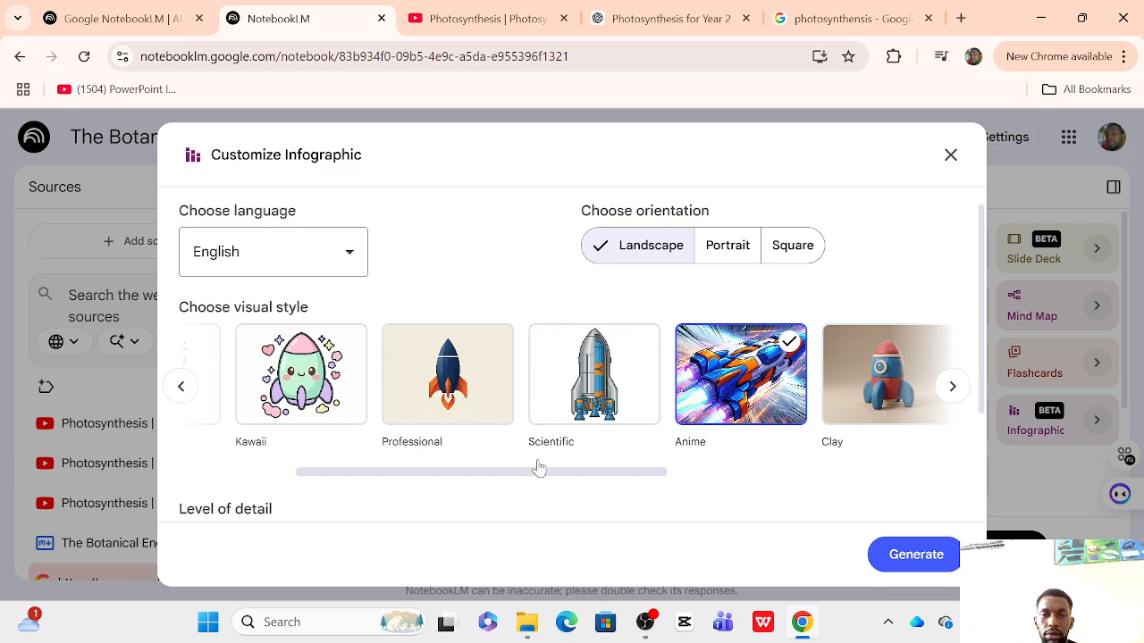
{"action": "left_click_drag", "start_coordinate": [530, 479], "coordinate": [340, 459]}
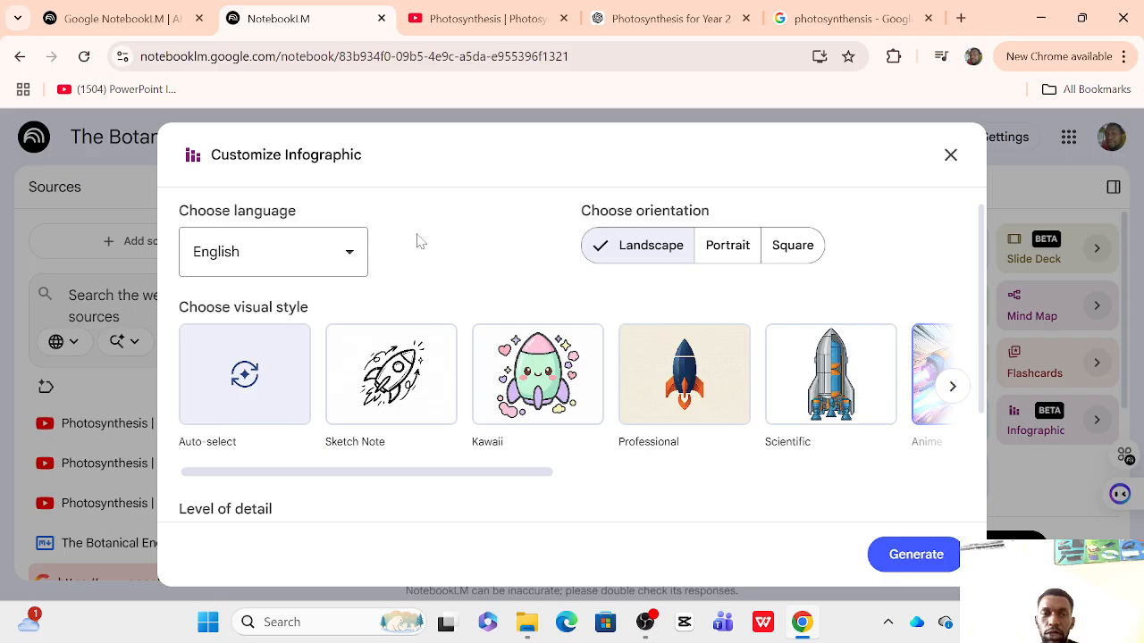
- Check the infographic's language choices, keep English, Landscape orientation and Standard detail, and generate the infographic
{"action": "left_click", "coordinate": [349, 257]}
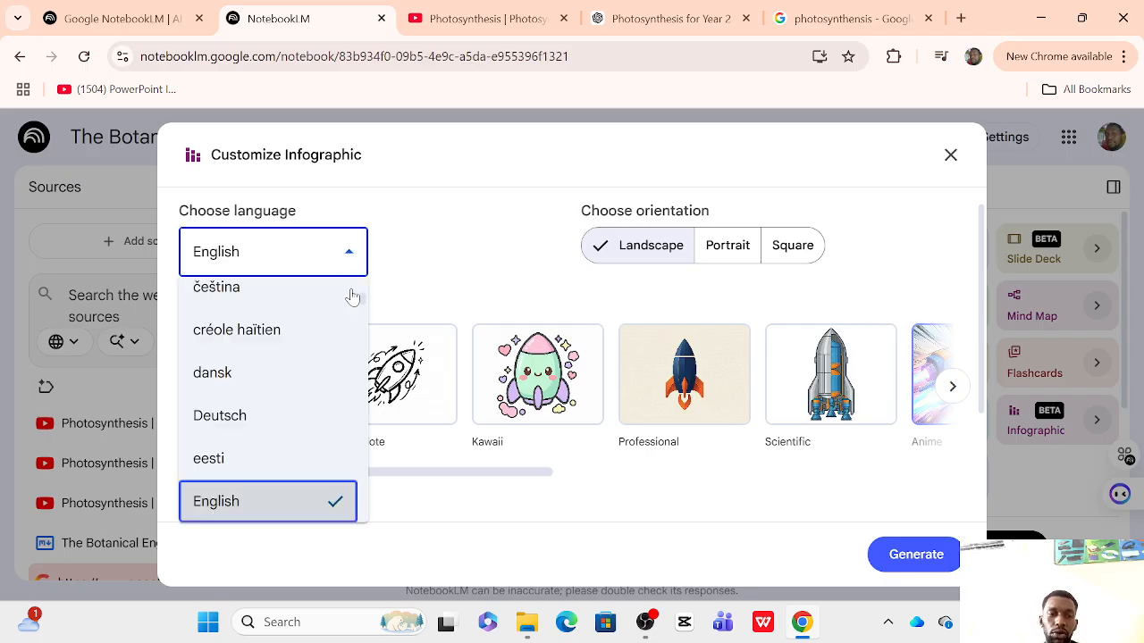
{"action": "left_click", "coordinate": [490, 225]}
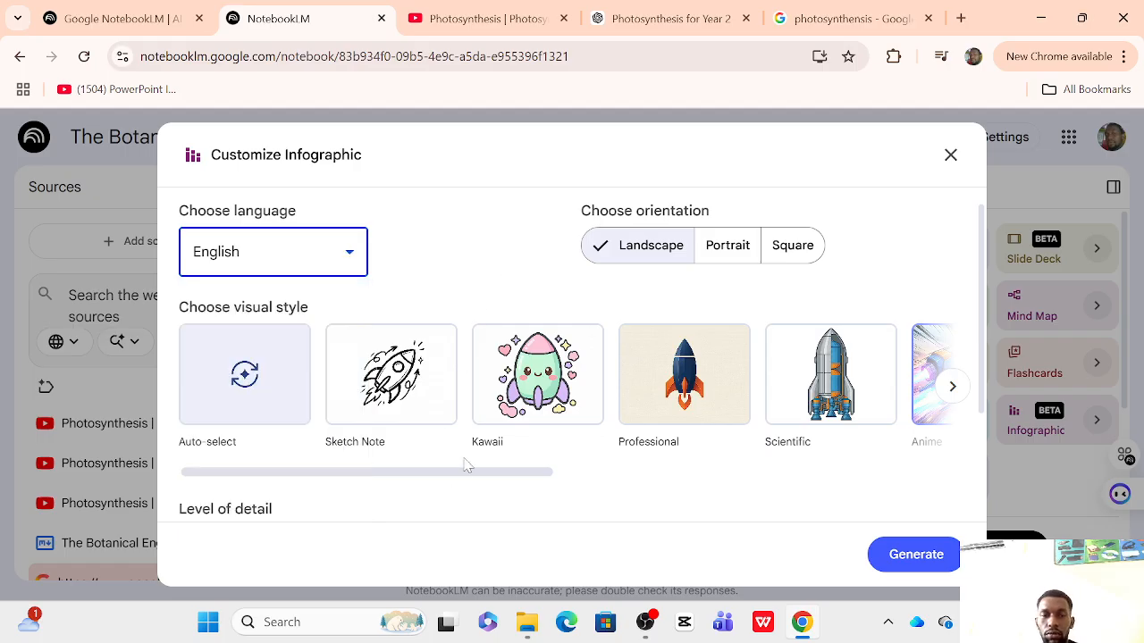
{"action": "scroll", "coordinate": [505, 396], "scroll_direction": "down", "scroll_amount": 3}
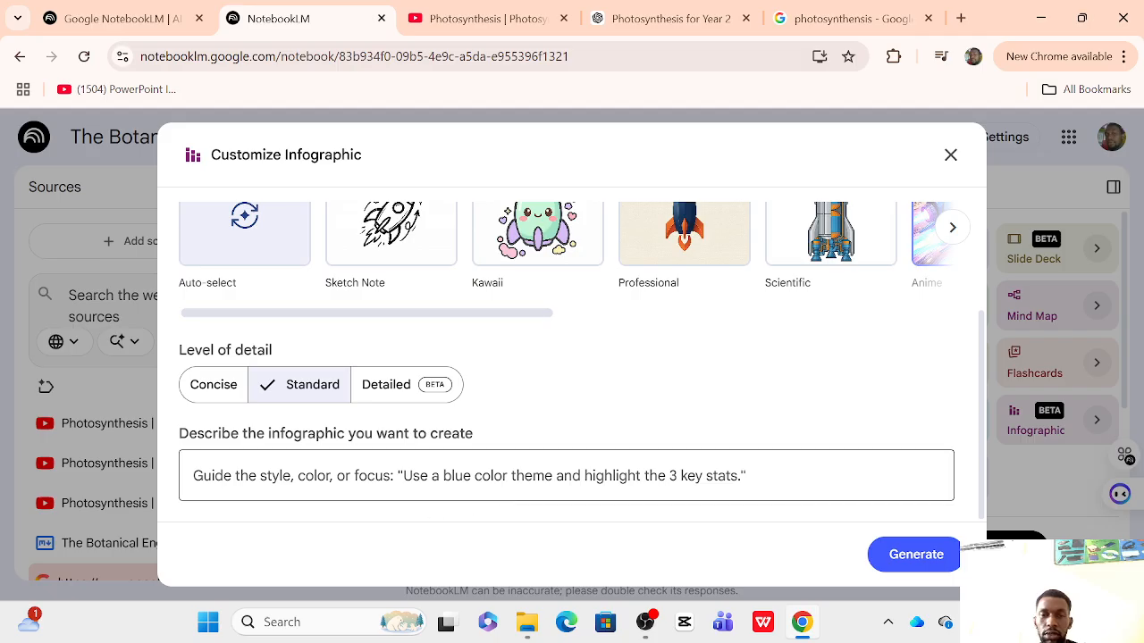
{"action": "left_click", "coordinate": [920, 554]}
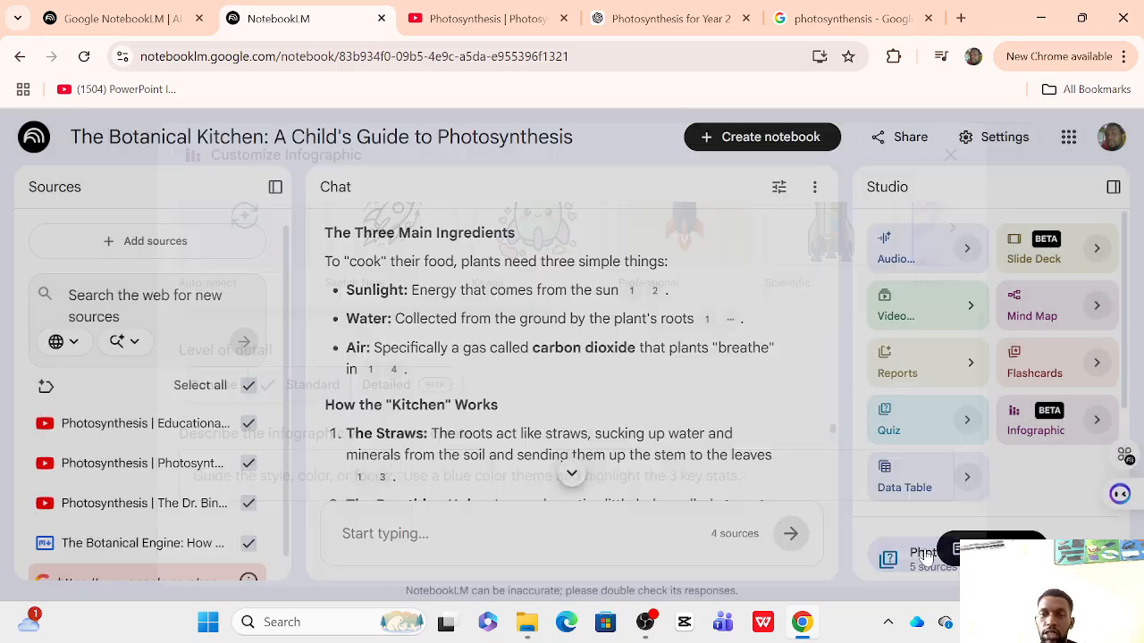
{"action": "scroll", "coordinate": [1008, 407], "scroll_direction": "down", "scroll_amount": 5}
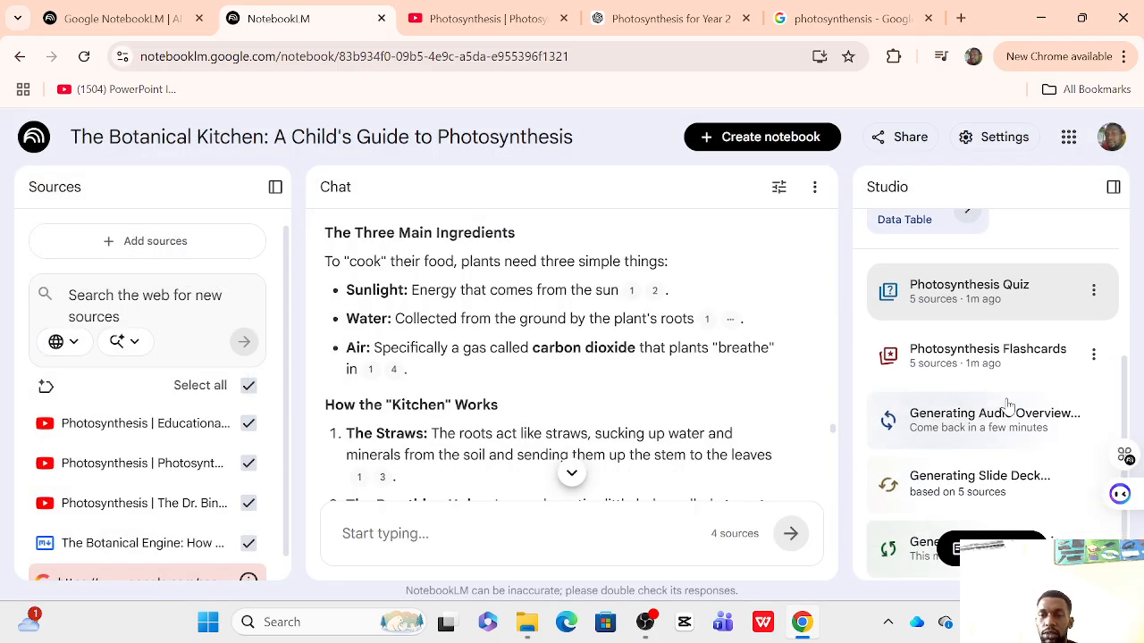
- Check the generation status of the infographic, quiz, flashcards, audio, slide deck and video outputs in the Studio list
{"action": "scroll", "coordinate": [1008, 407], "scroll_direction": "up", "scroll_amount": 2}
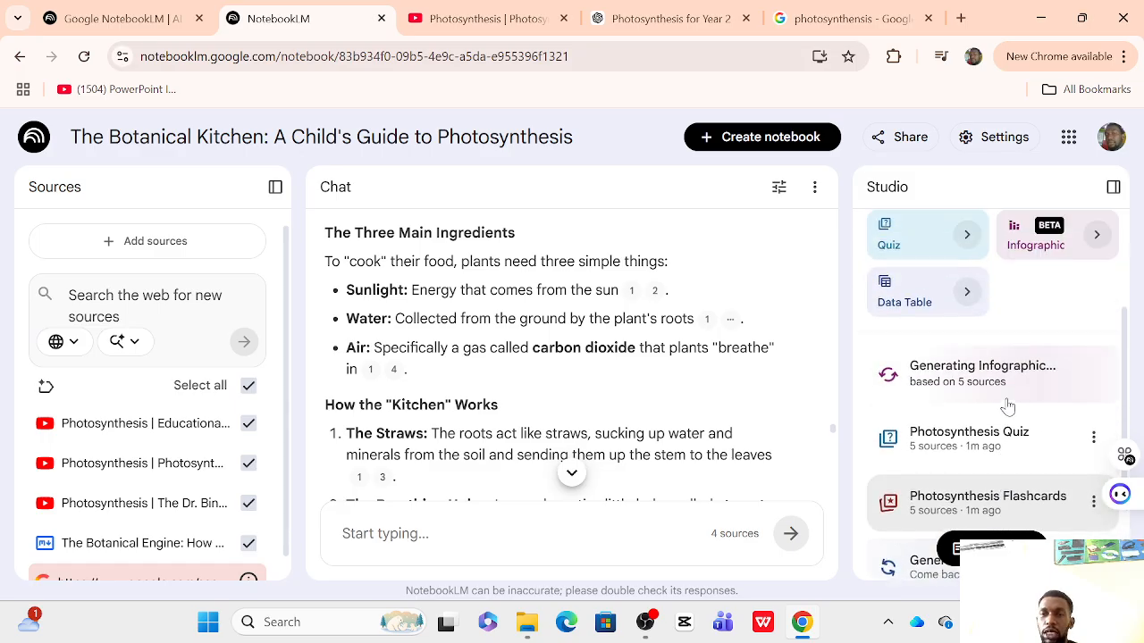
{"action": "scroll", "coordinate": [1008, 407], "scroll_direction": "down", "scroll_amount": 2}
{"action": "scroll", "coordinate": [1008, 406], "scroll_direction": "down", "scroll_amount": 1}
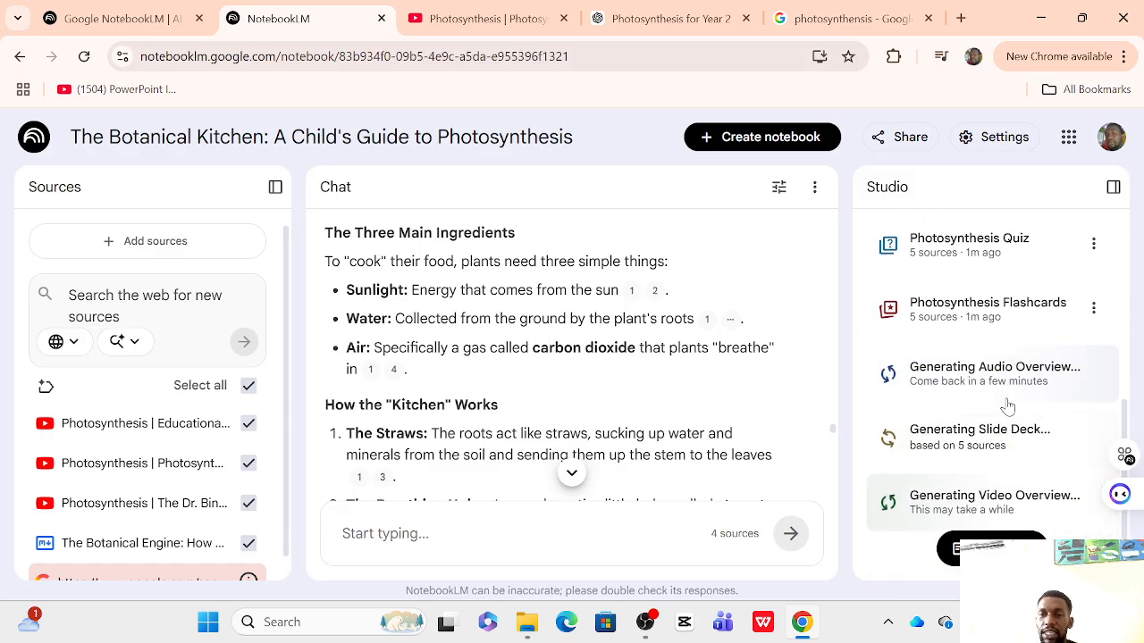
{"action": "scroll", "coordinate": [1008, 407], "scroll_direction": "up", "scroll_amount": 1}
{"action": "scroll", "coordinate": [1008, 407], "scroll_direction": "up", "scroll_amount": 1}
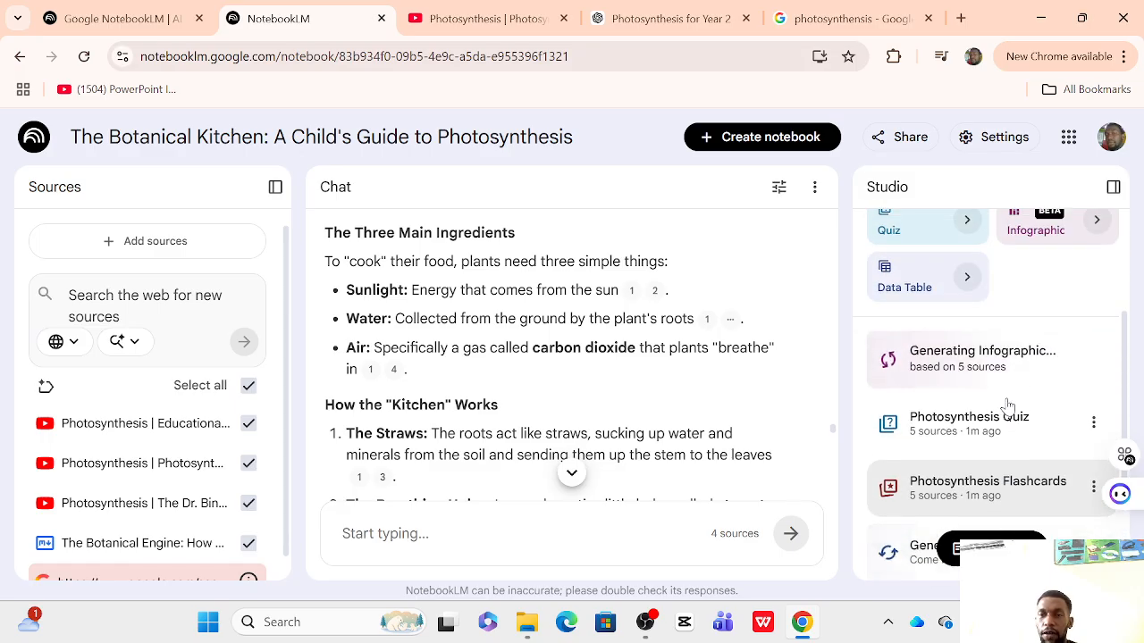
{"action": "scroll", "coordinate": [1008, 407], "scroll_direction": "up", "scroll_amount": 1}
{"action": "scroll", "coordinate": [1008, 407], "scroll_direction": "down", "scroll_amount": 3}
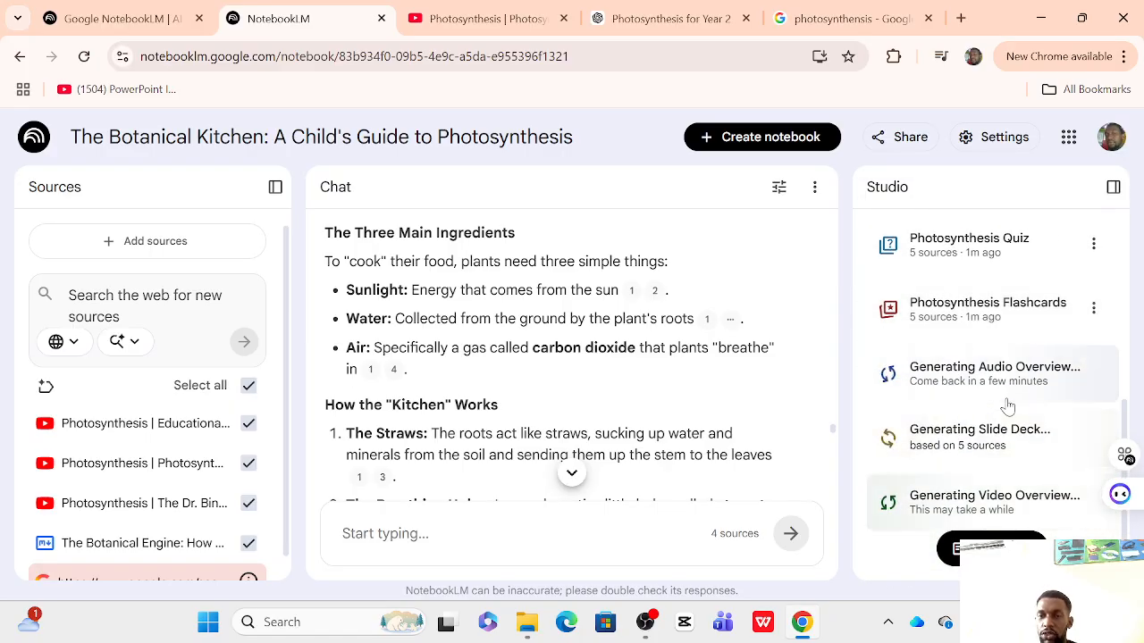
{"action": "scroll", "coordinate": [1008, 407], "scroll_direction": "up", "scroll_amount": 2}
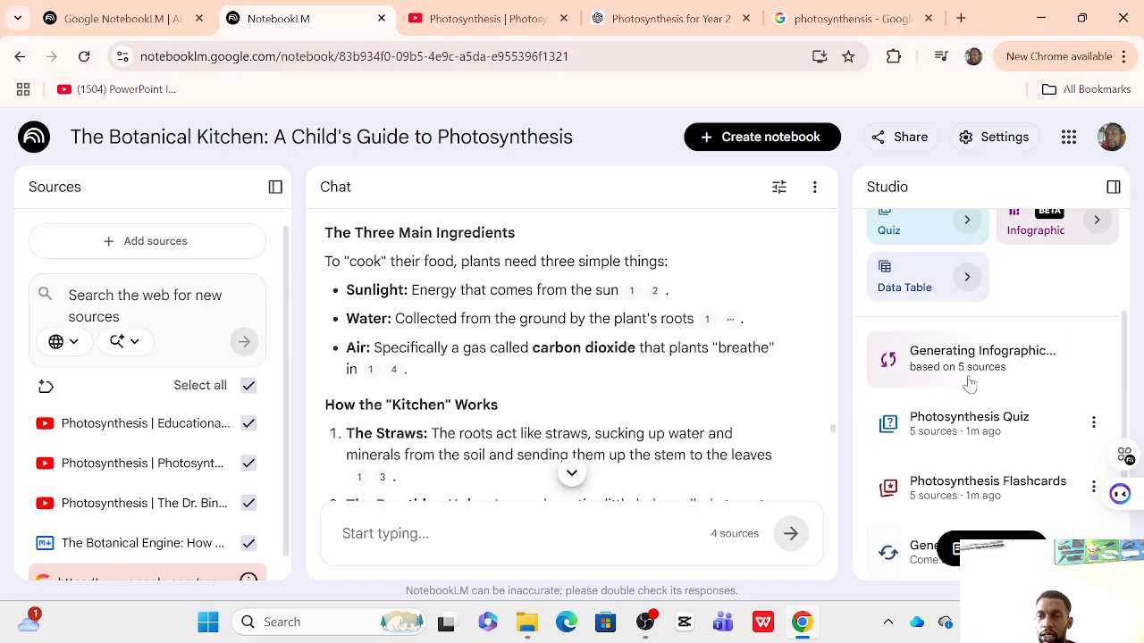
- Open the Photosynthesis Quiz in expanded view and read question 1 with its answer options
{"action": "left_click", "coordinate": [938, 426]}
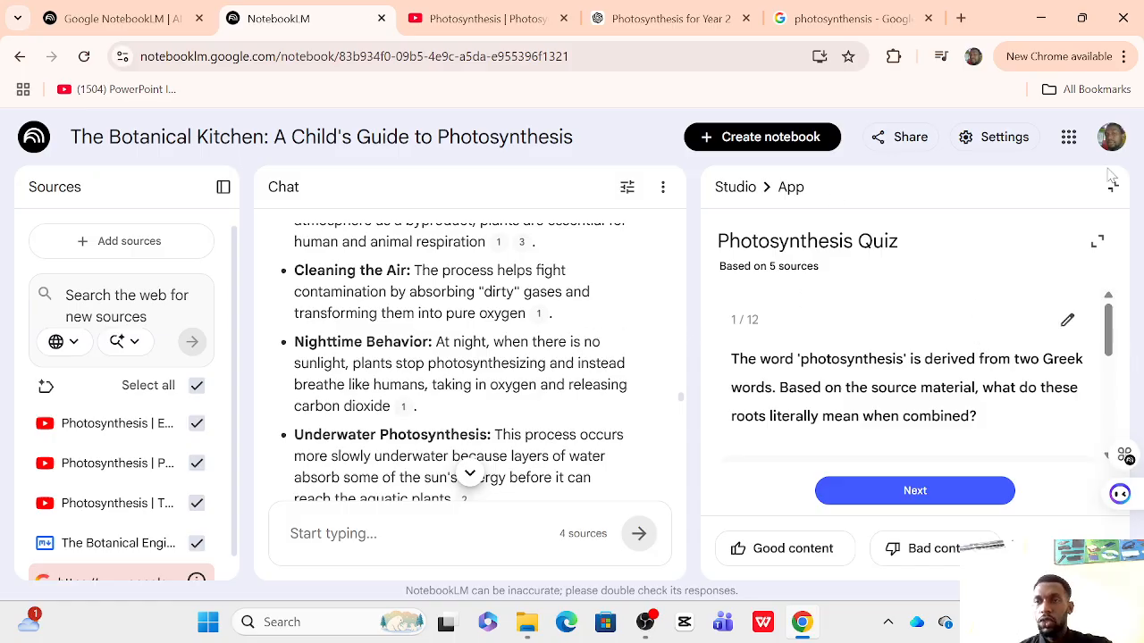
{"action": "left_click", "coordinate": [1098, 245]}
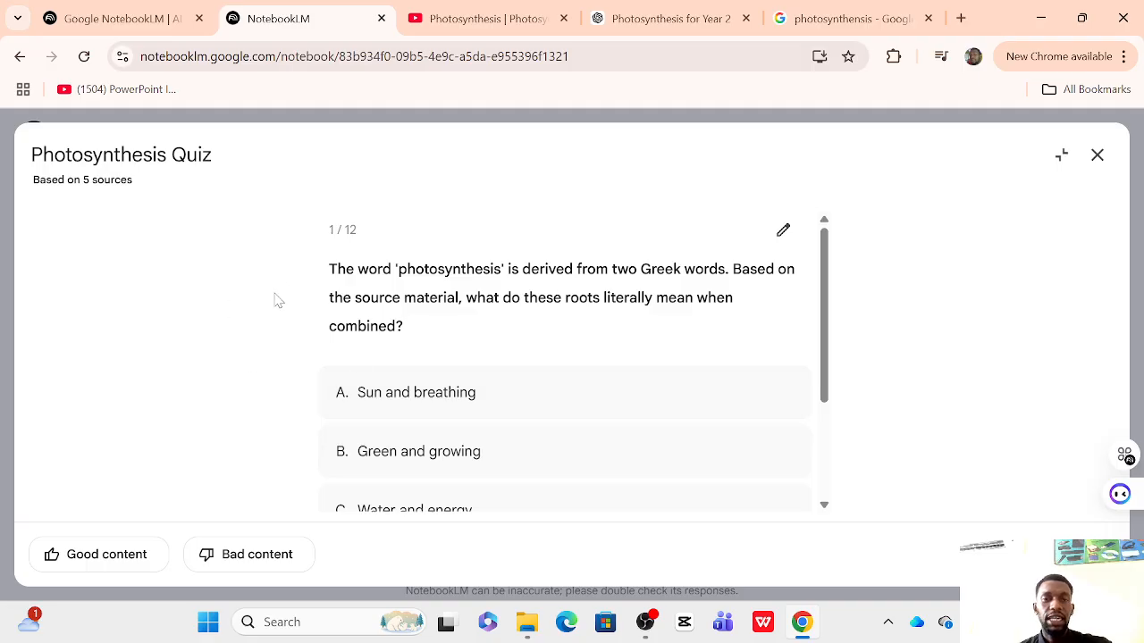
{"action": "scroll", "coordinate": [759, 312], "scroll_direction": "down", "scroll_amount": 3}
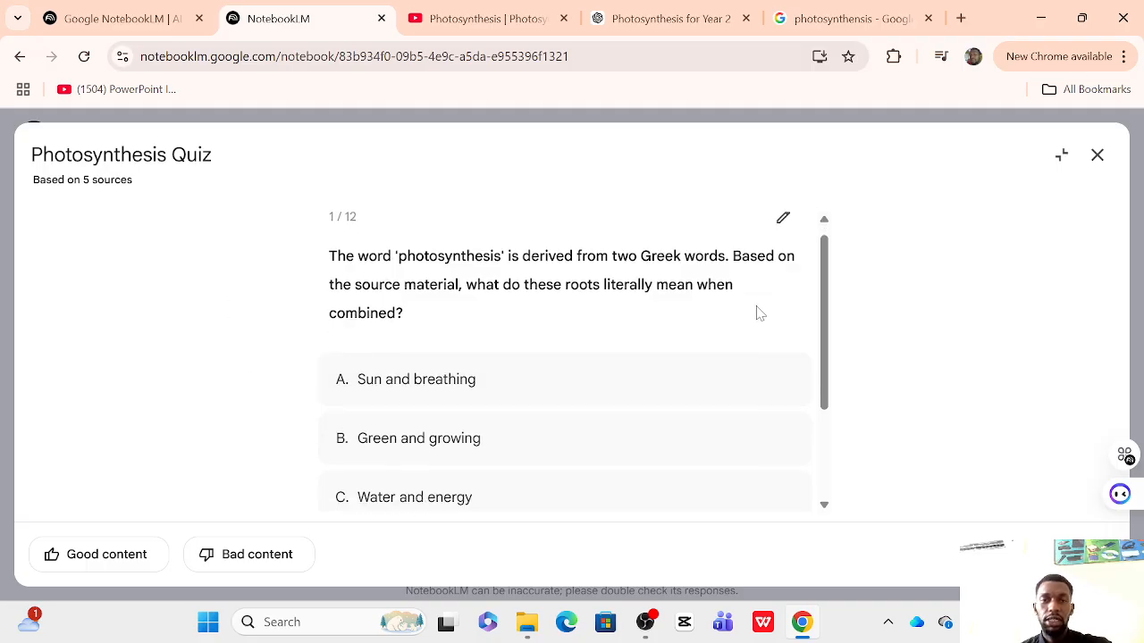
{"action": "scroll", "coordinate": [759, 313], "scroll_direction": "up", "scroll_amount": 3}
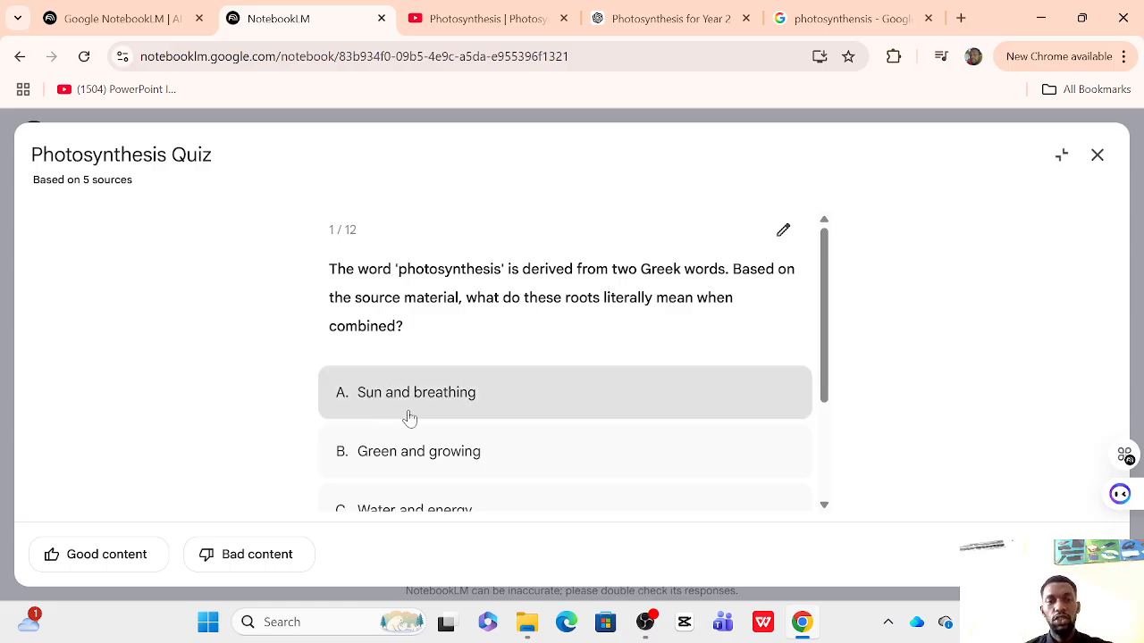
{"action": "scroll", "coordinate": [479, 409], "scroll_direction": "down", "scroll_amount": 1}
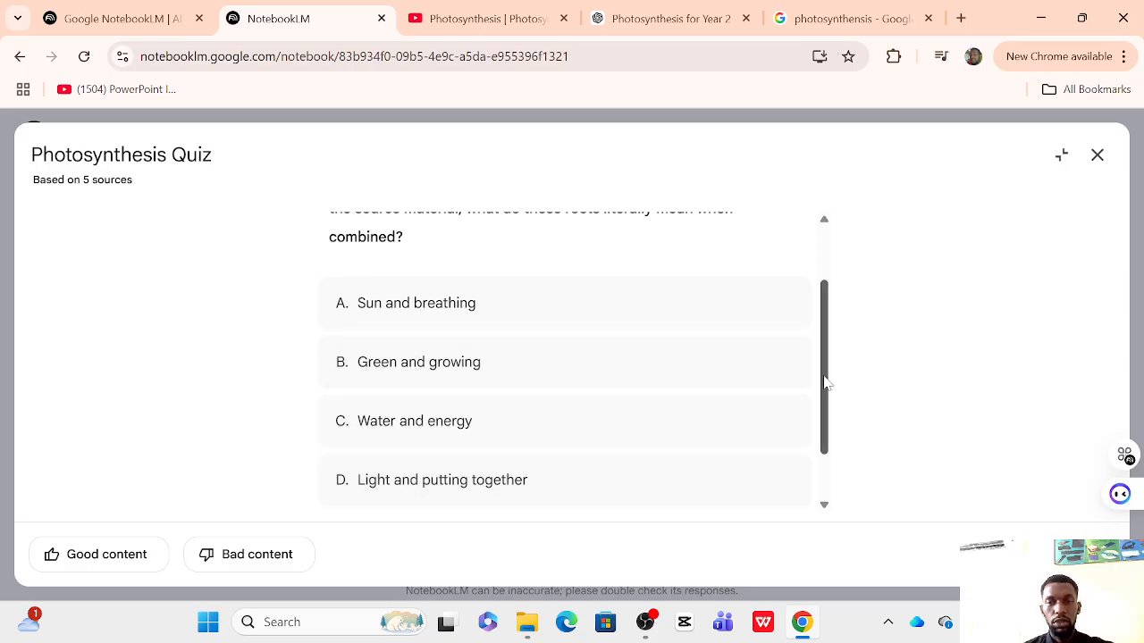
- Answer question 1 with "Light and putting together" and read the explanations for all options
{"action": "left_click_drag", "start_coordinate": [825, 382], "coordinate": [552, 440]}
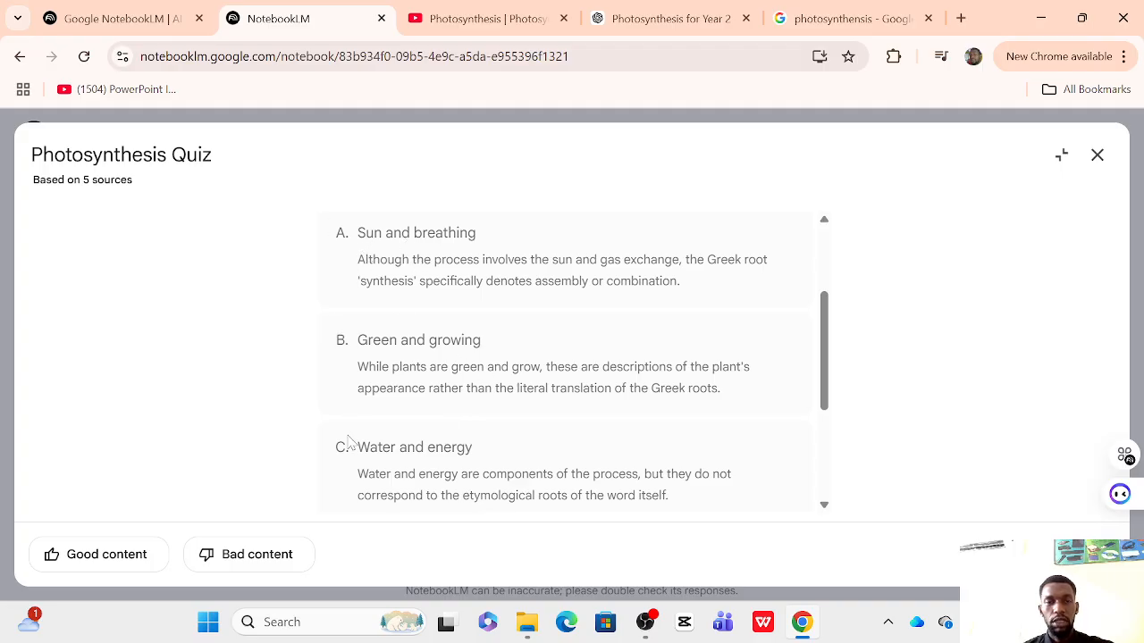
{"action": "left_click_drag", "start_coordinate": [822, 358], "coordinate": [838, 416]}
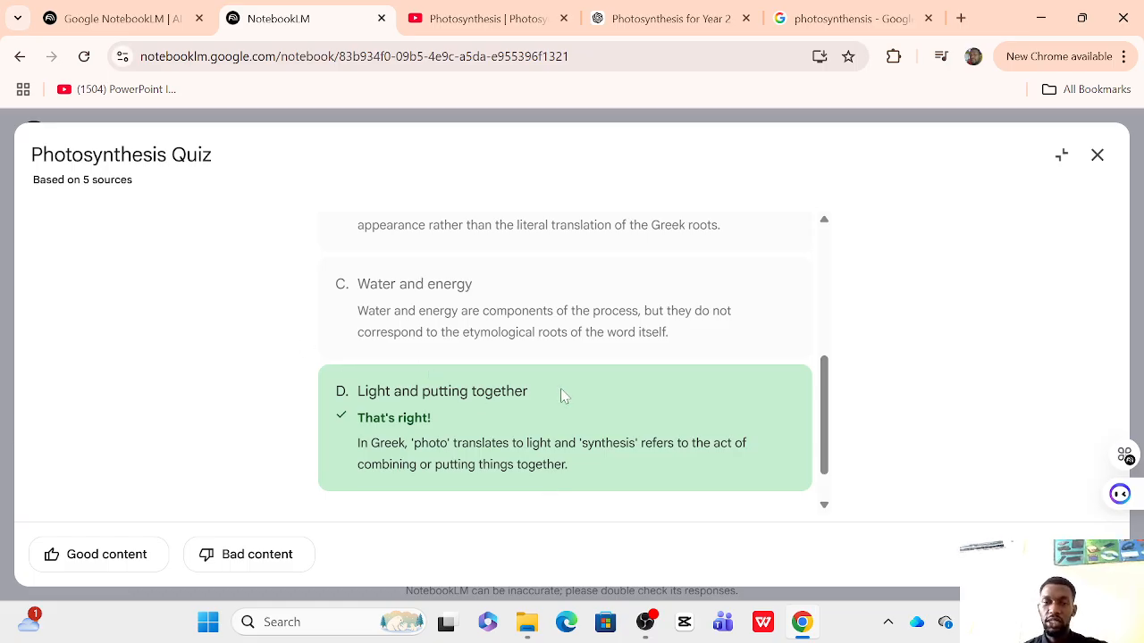
{"action": "left_click_drag", "start_coordinate": [827, 429], "coordinate": [829, 478]}
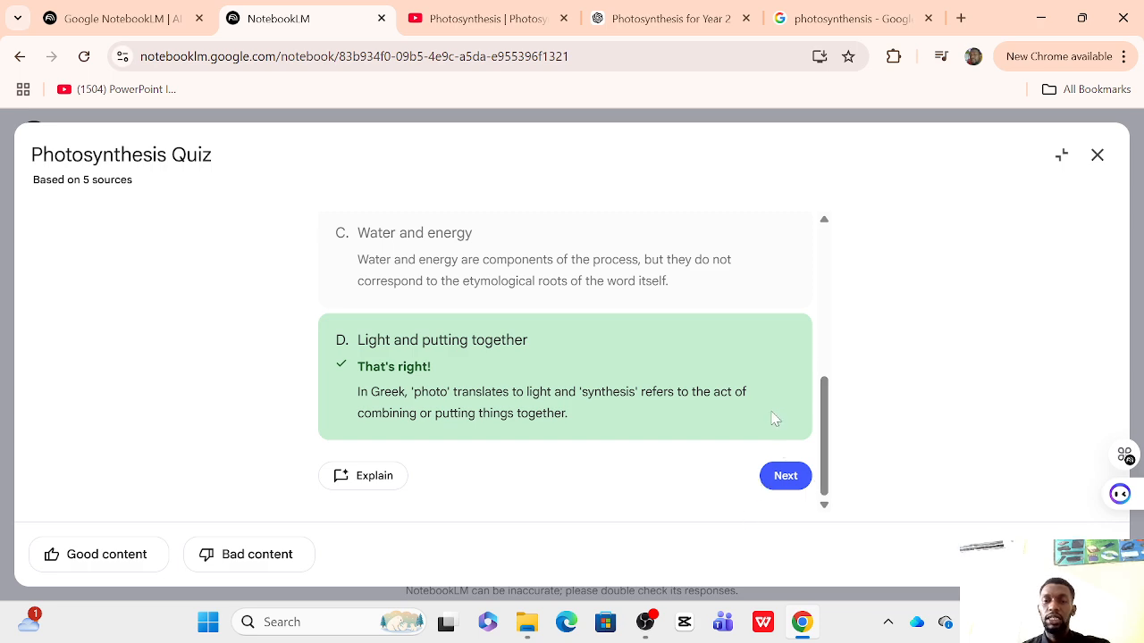
- Go to question 2 of the quiz, read its options and answer it with "Leaves"
{"action": "left_click", "coordinate": [785, 476]}
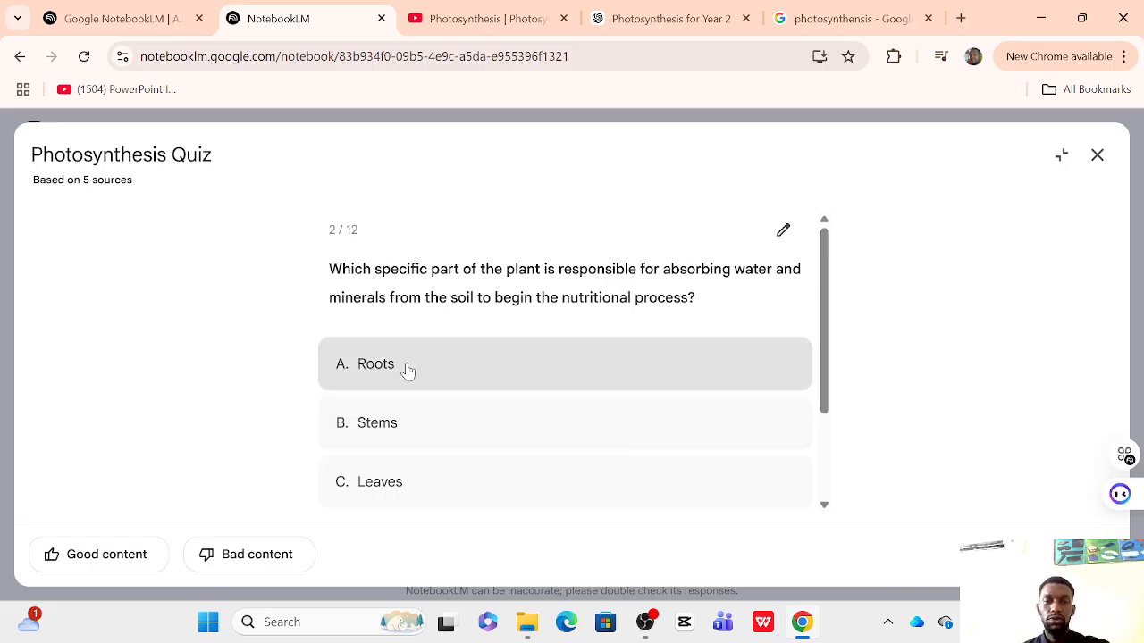
{"action": "scroll", "coordinate": [829, 397], "scroll_direction": "down", "scroll_amount": 2}
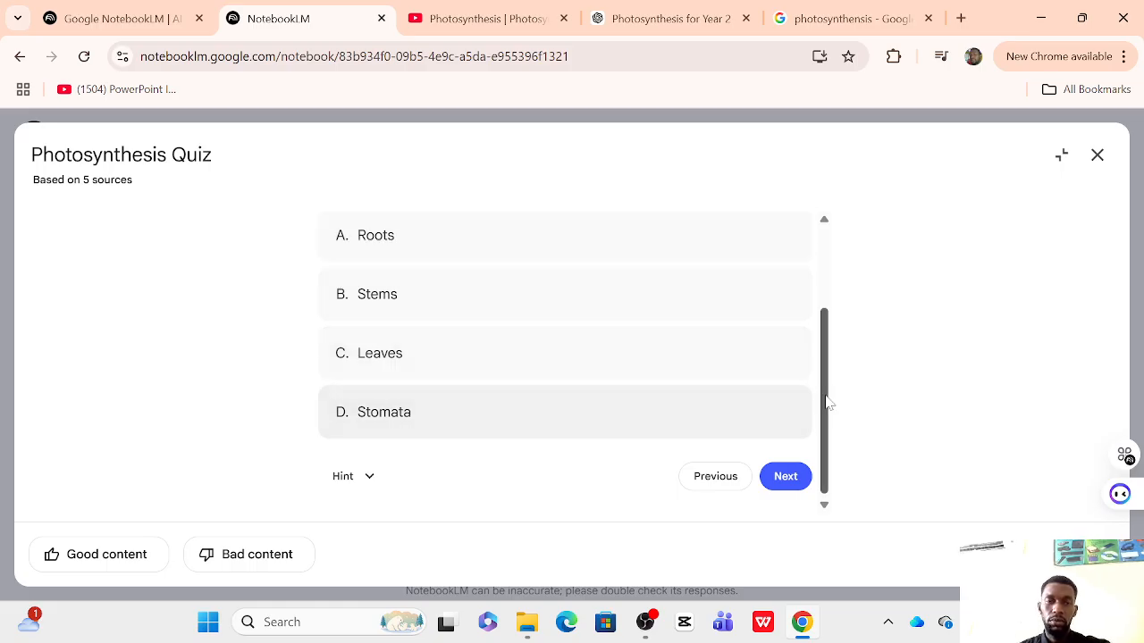
{"action": "mouse_move", "coordinate": [826, 386]}
{"action": "left_mouse_down"}
{"action": "mouse_move", "coordinate": [837, 334]}
{"action": "mouse_move", "coordinate": [811, 378]}
{"action": "left_mouse_up"}
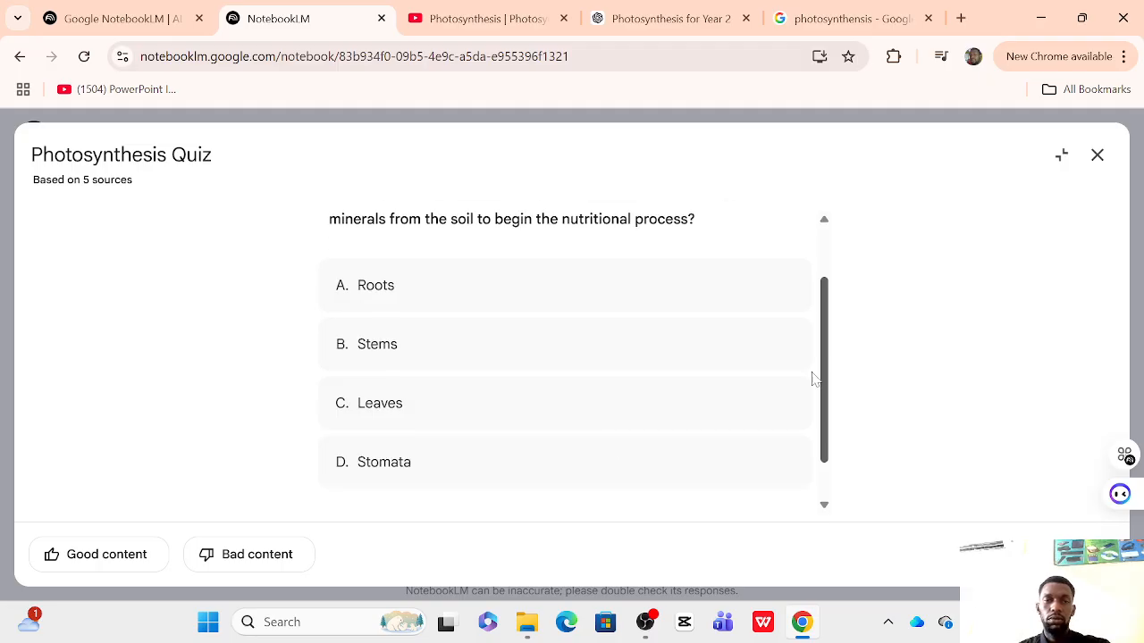
{"action": "left_click", "coordinate": [458, 404]}
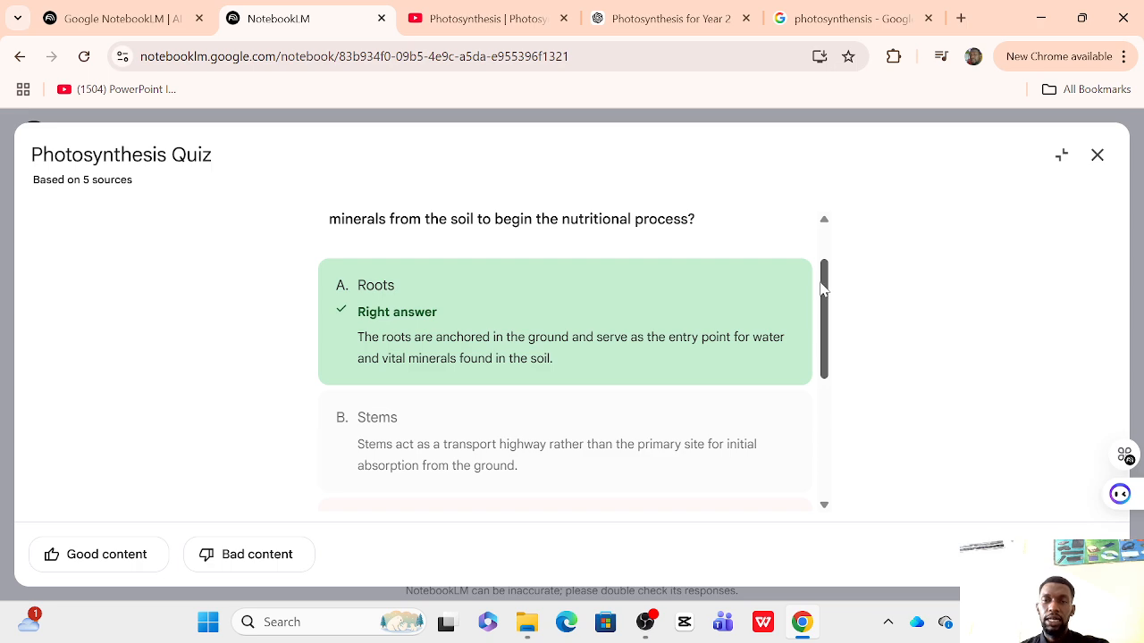
- Read the explanations for question 2's answer options and close the quiz
{"action": "left_click_drag", "start_coordinate": [827, 291], "coordinate": [831, 482]}
{"action": "left_click_drag", "start_coordinate": [826, 407], "coordinate": [832, 270]}
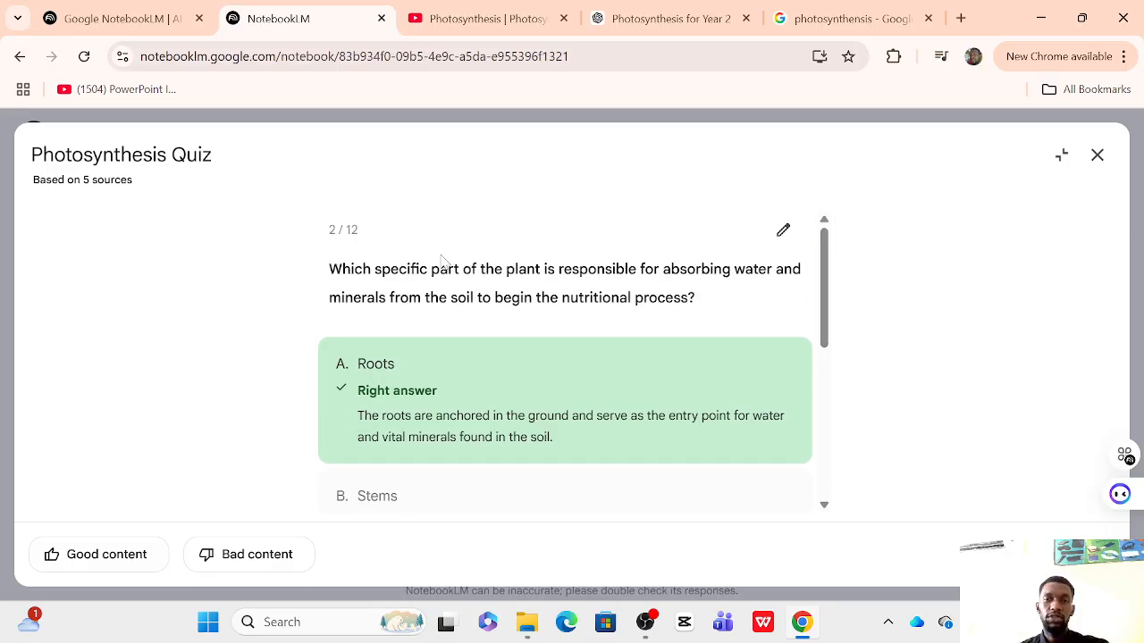
{"action": "left_click_drag", "start_coordinate": [824, 259], "coordinate": [838, 451]}
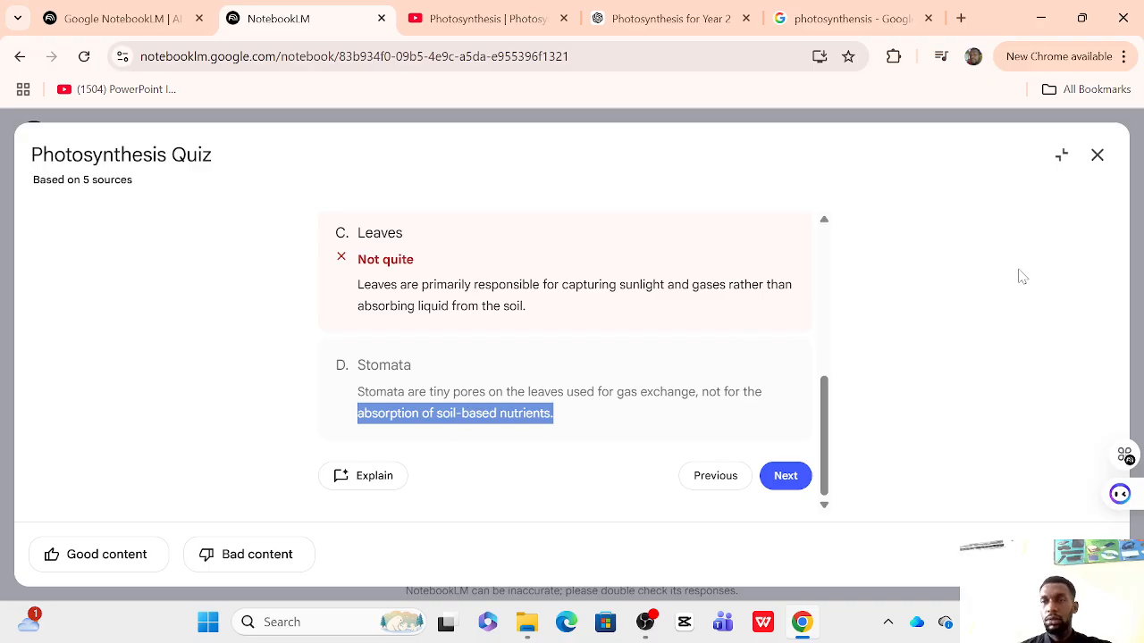
{"action": "left_click", "coordinate": [1098, 157]}
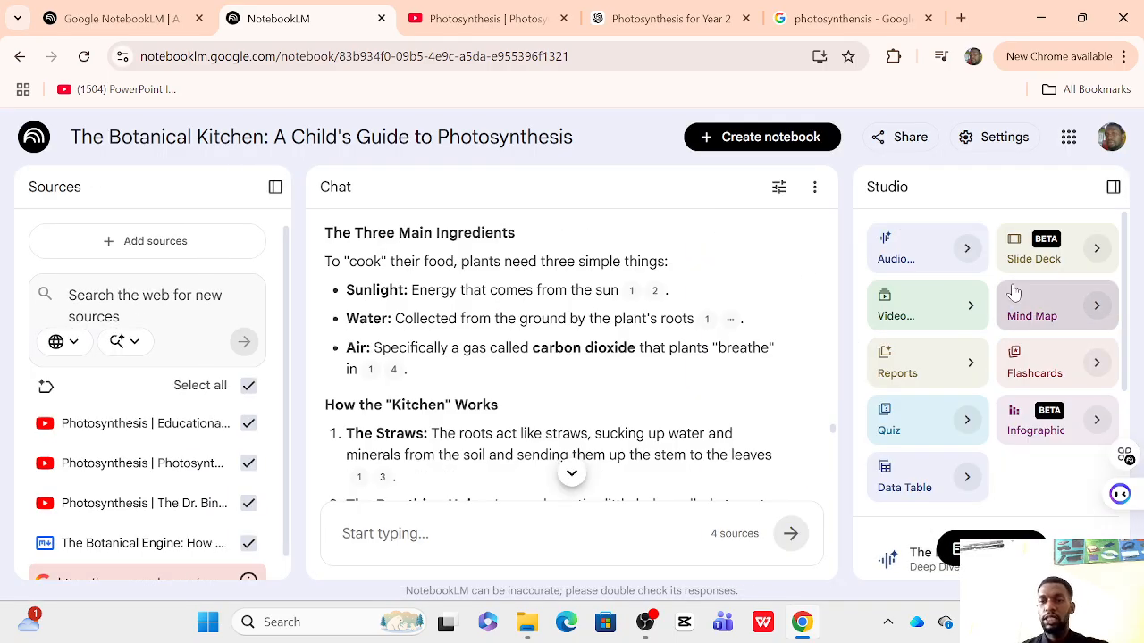
- Find the Photosynthesis Flashcards among the Studio outputs and open them in expanded view
{"action": "scroll", "coordinate": [1010, 299], "scroll_direction": "down", "scroll_amount": 2}
{"action": "scroll", "coordinate": [1001, 304], "scroll_direction": "down", "scroll_amount": 1}
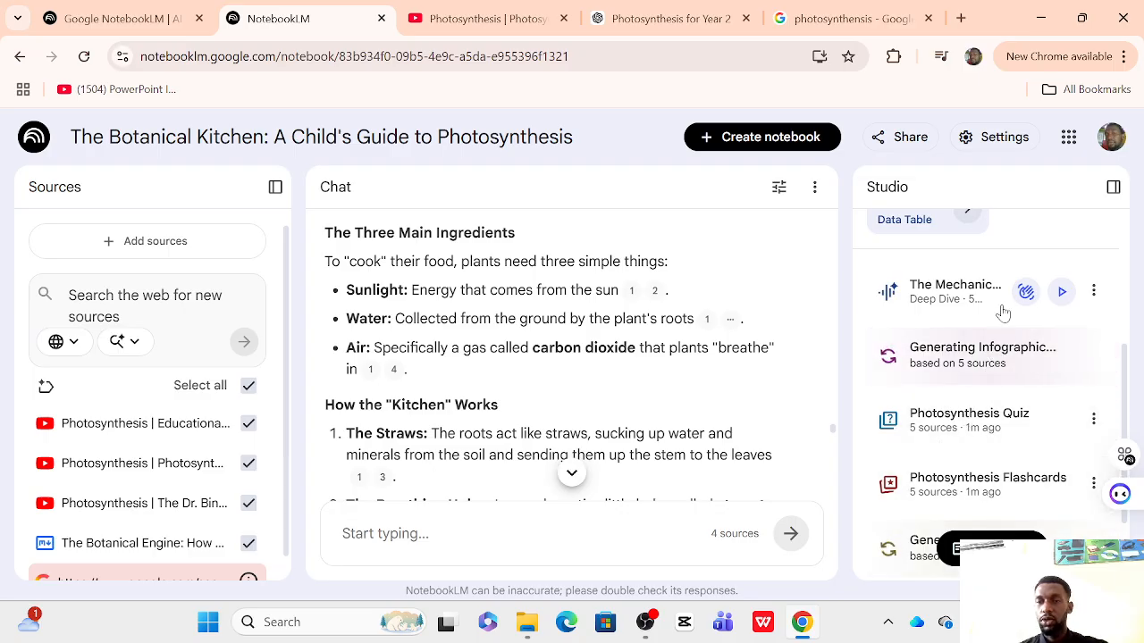
{"action": "scroll", "coordinate": [995, 304], "scroll_direction": "down", "scroll_amount": 1}
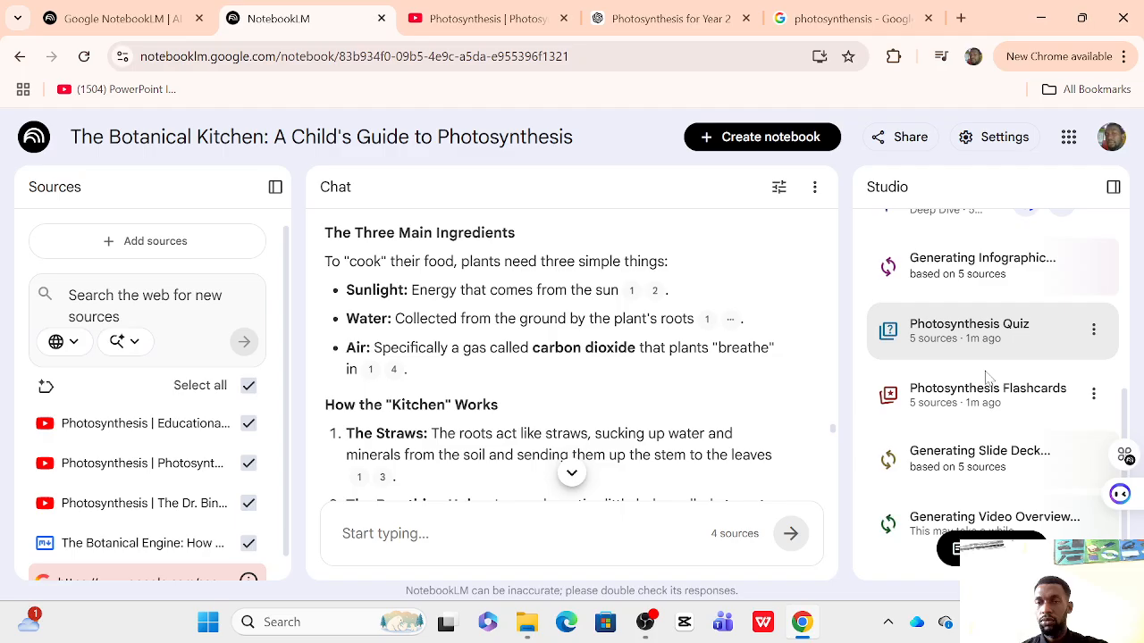
{"action": "left_click", "coordinate": [983, 399]}
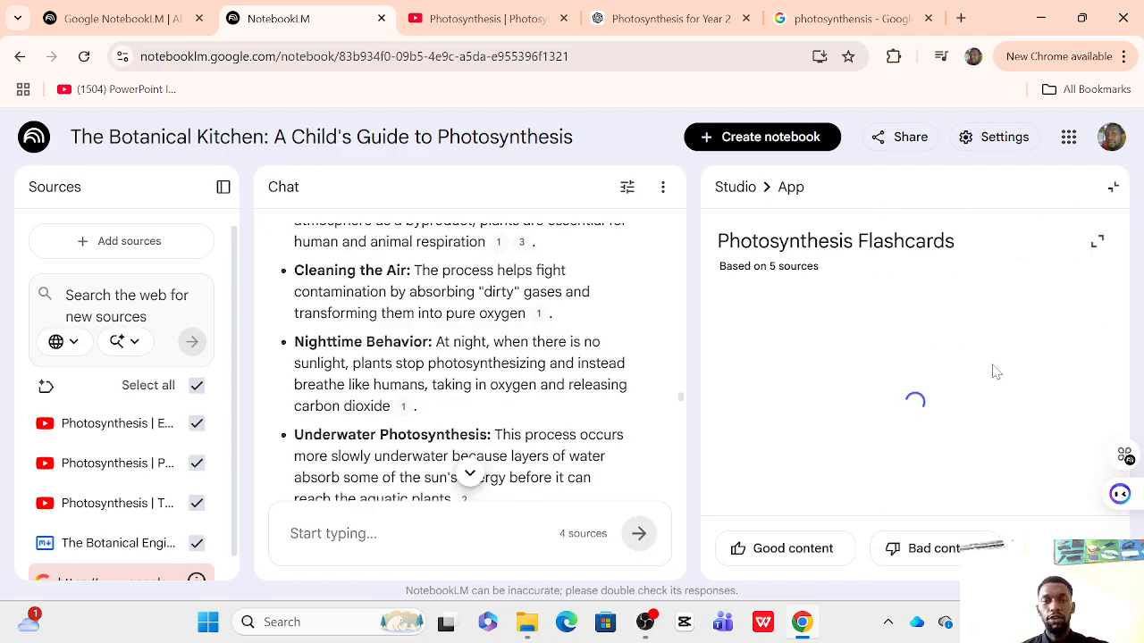
{"action": "left_click", "coordinate": [1099, 246]}
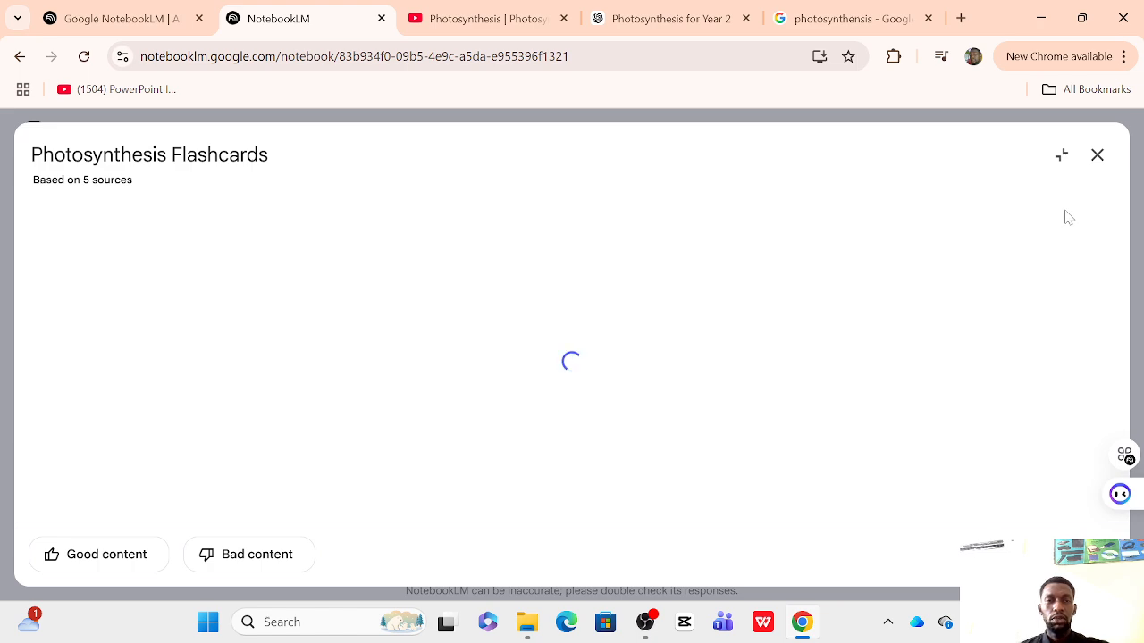
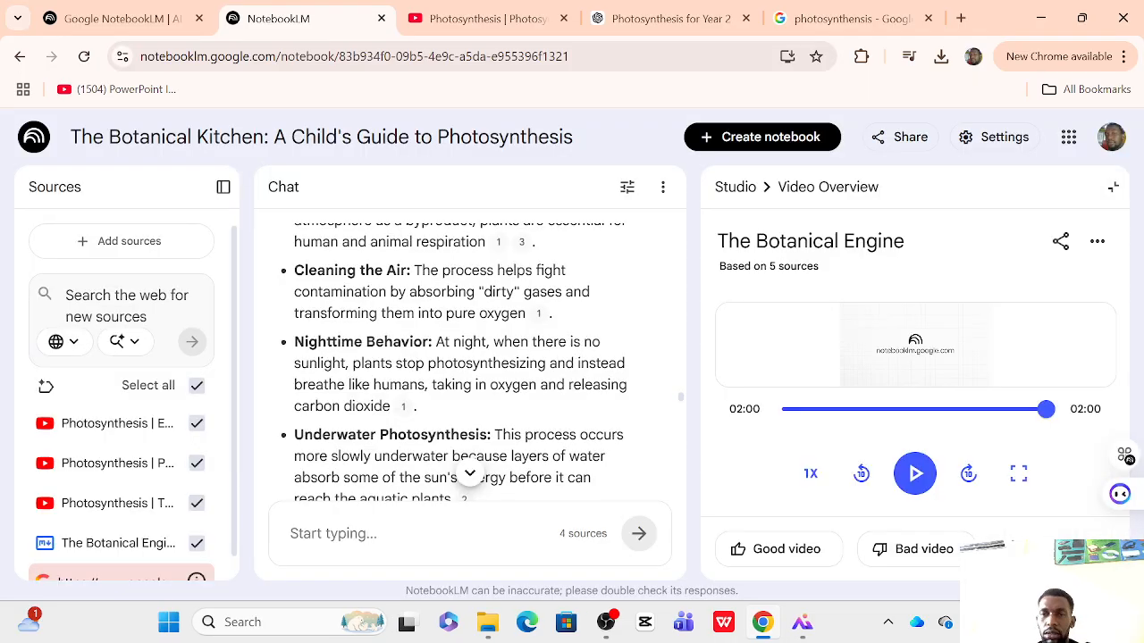
- Leave the Botanical Engine video overview and check the list of generated Studio outputs
{"action": "left_click", "coordinate": [1115, 189]}
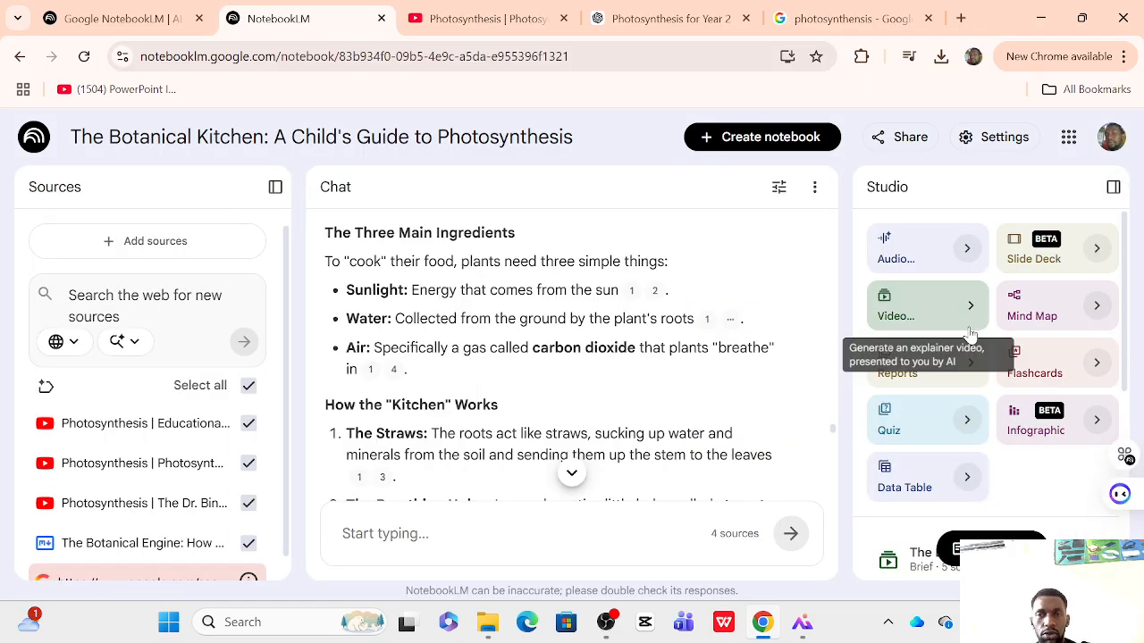
{"action": "scroll", "coordinate": [985, 348], "scroll_direction": "down", "scroll_amount": 5}
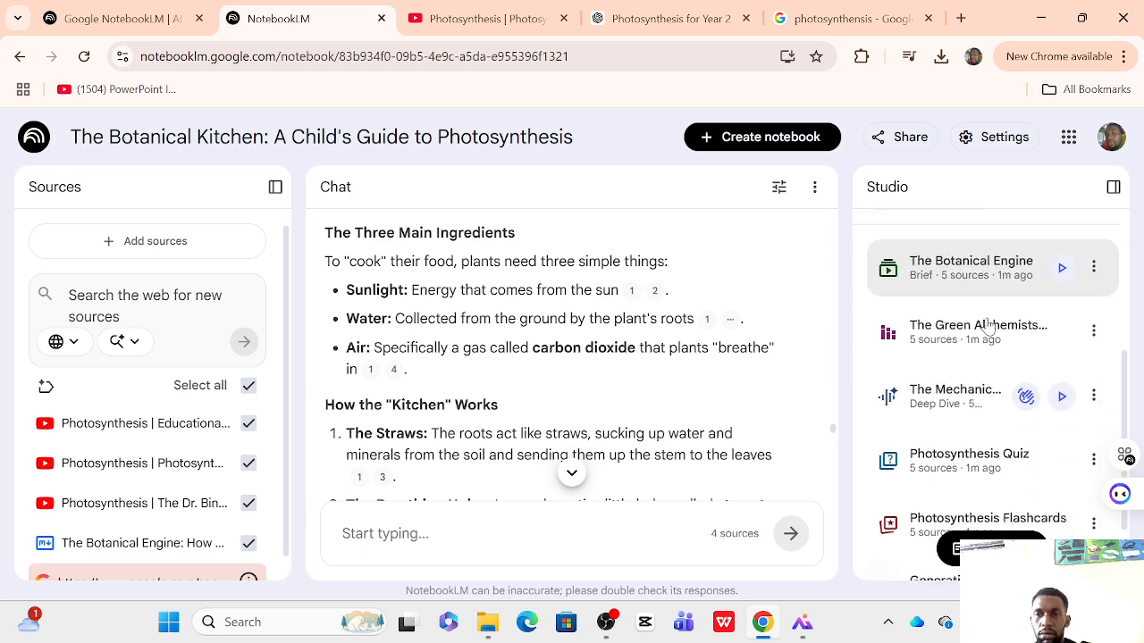
{"action": "scroll", "coordinate": [987, 327], "scroll_direction": "up", "scroll_amount": 2}
{"action": "scroll", "coordinate": [988, 327], "scroll_direction": "down", "scroll_amount": 2}
{"action": "scroll", "coordinate": [987, 327], "scroll_direction": "down", "scroll_amount": 1}
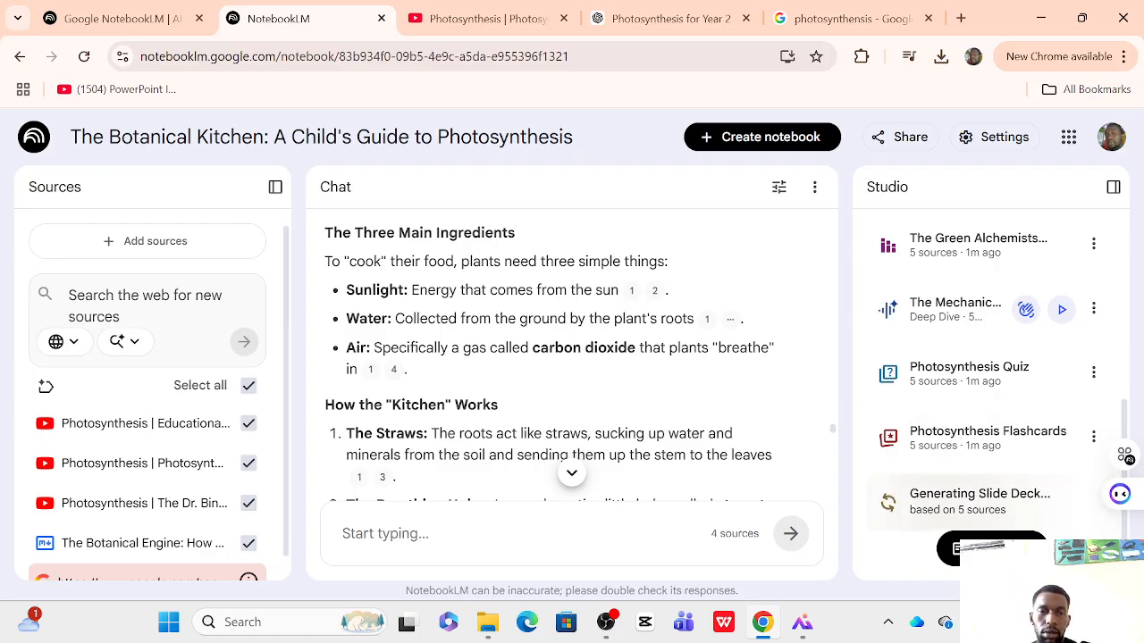
- Review the notebook's source list, the chat answers with their suggested questions, and the available Studio tools
{"action": "scroll", "coordinate": [549, 358], "scroll_direction": "down", "scroll_amount": 2}
{"action": "scroll", "coordinate": [161, 277], "scroll_direction": "down", "scroll_amount": 1}
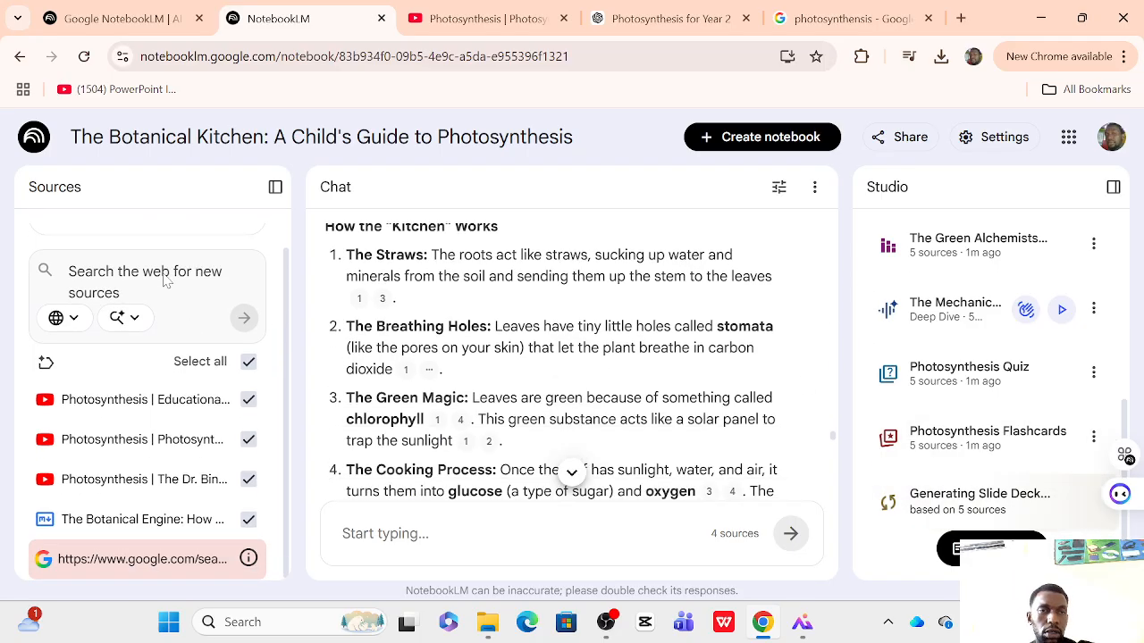
{"action": "scroll", "coordinate": [134, 322], "scroll_direction": "up", "scroll_amount": 1}
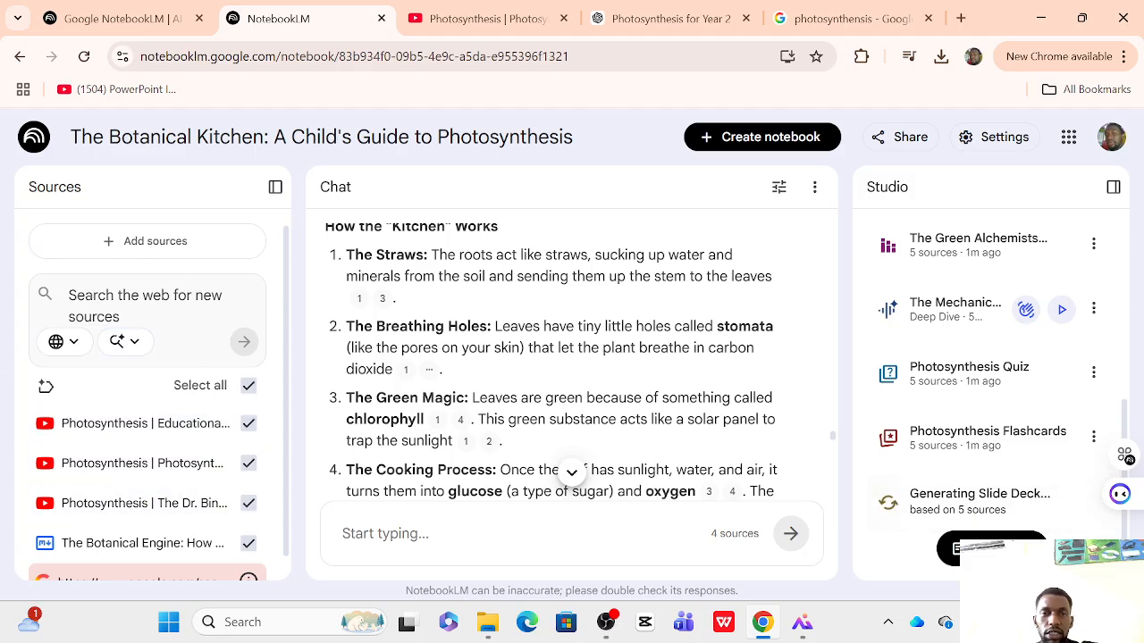
{"action": "scroll", "coordinate": [163, 380], "scroll_direction": "down", "scroll_amount": 1}
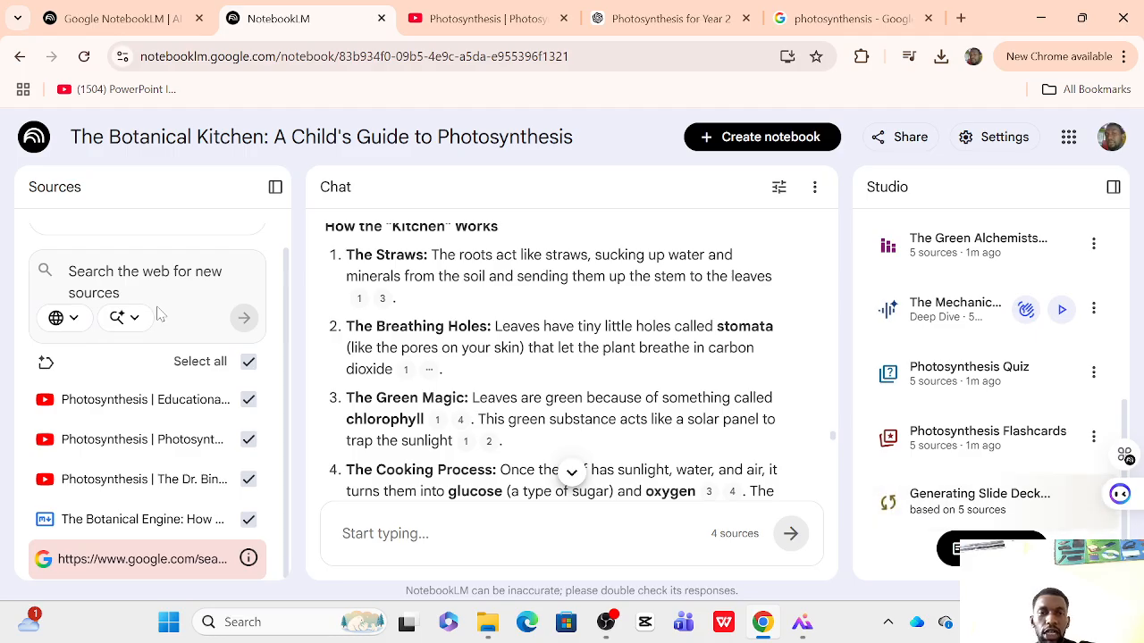
{"action": "scroll", "coordinate": [310, 255], "scroll_direction": "up", "scroll_amount": 3}
{"action": "scroll", "coordinate": [480, 349], "scroll_direction": "up", "scroll_amount": 15}
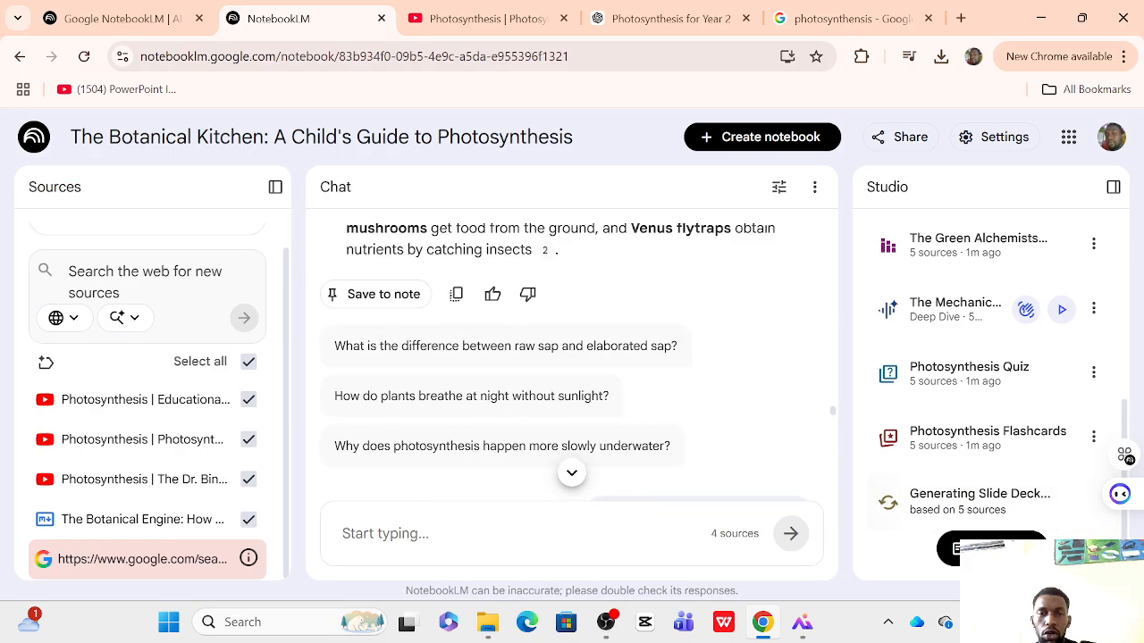
{"action": "scroll", "coordinate": [481, 350], "scroll_direction": "up", "scroll_amount": 2}
{"action": "scroll", "coordinate": [481, 350], "scroll_direction": "down", "scroll_amount": 15}
{"action": "scroll", "coordinate": [481, 349], "scroll_direction": "down", "scroll_amount": 5}
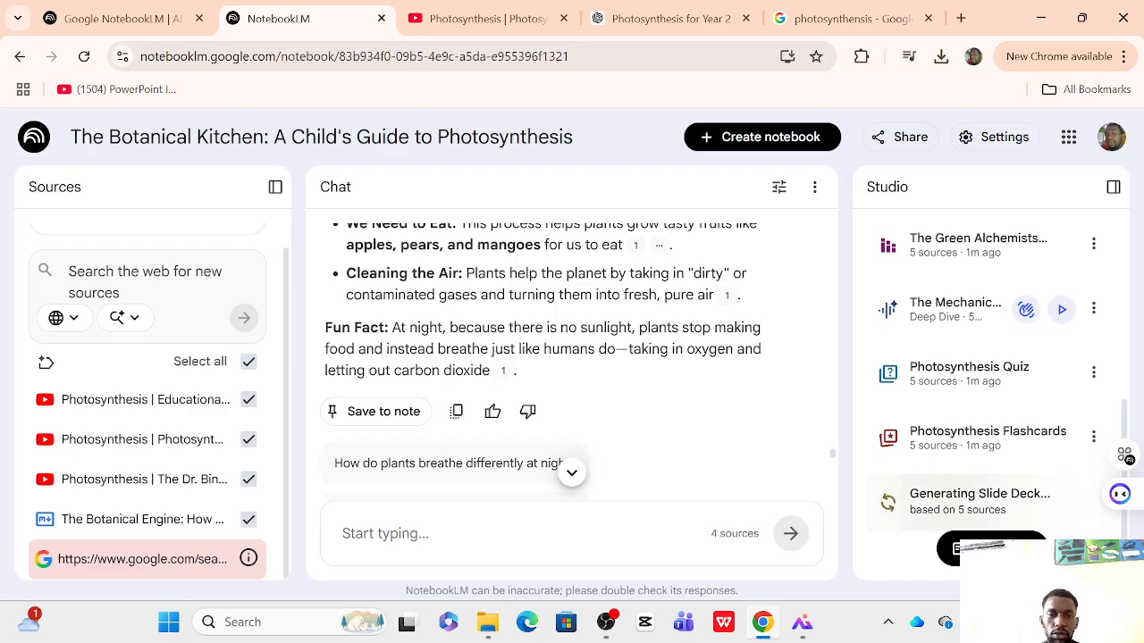
{"action": "left_click", "coordinate": [365, 538]}
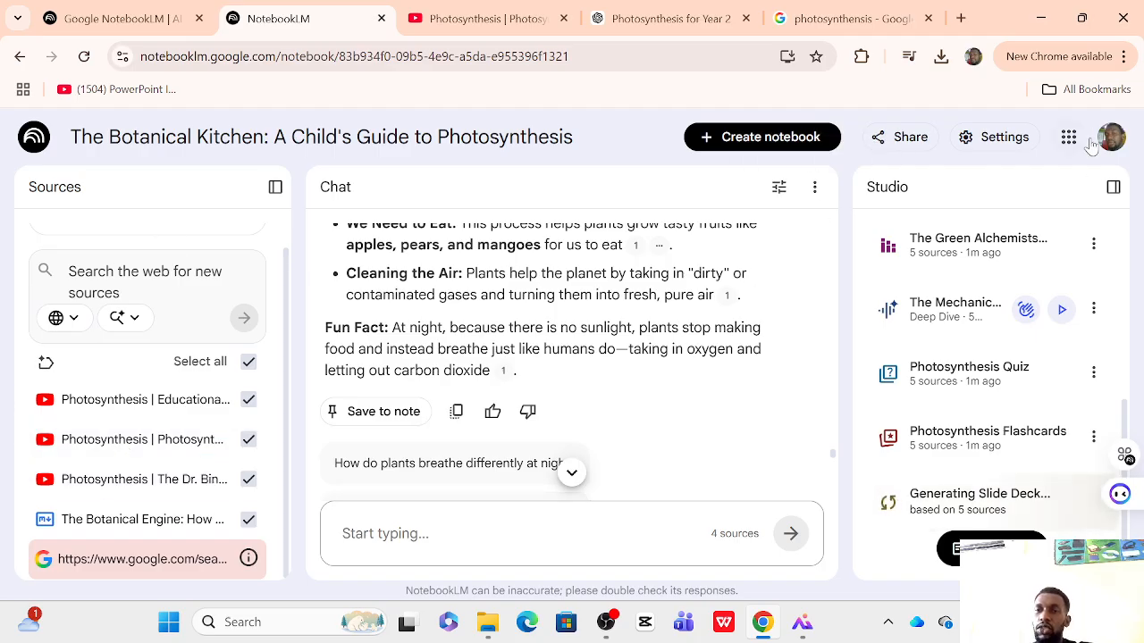
{"action": "scroll", "coordinate": [980, 286], "scroll_direction": "up", "scroll_amount": 5}
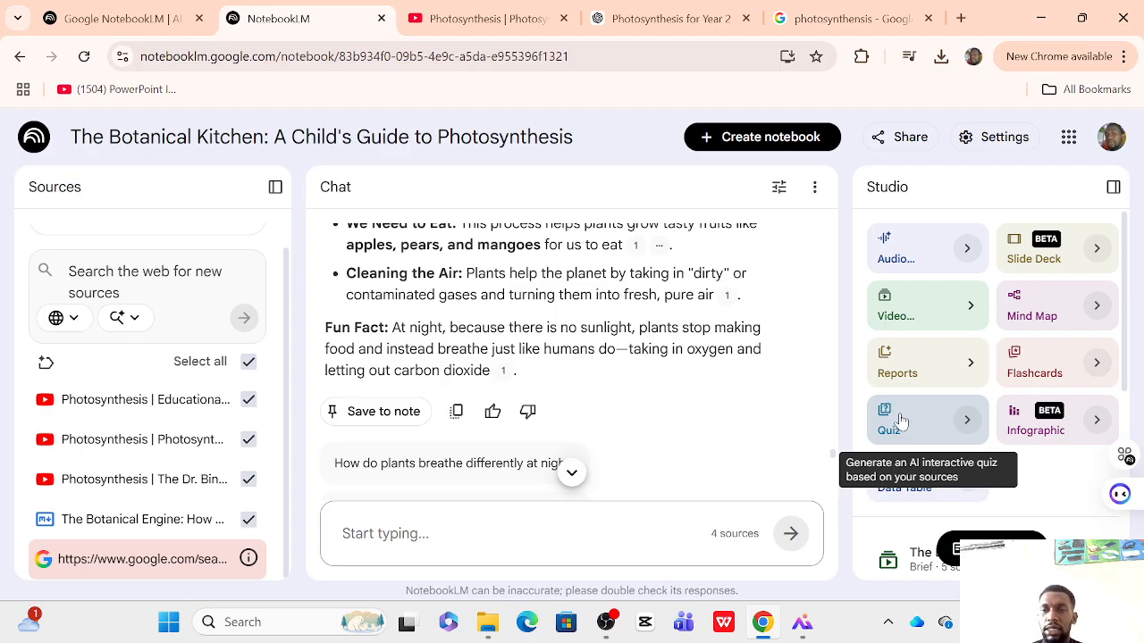
- Compare the available Studio tools, from Infographic to Data Table, with the generated outputs and check the slide deck's generation status
{"action": "left_click", "coordinate": [1051, 432]}
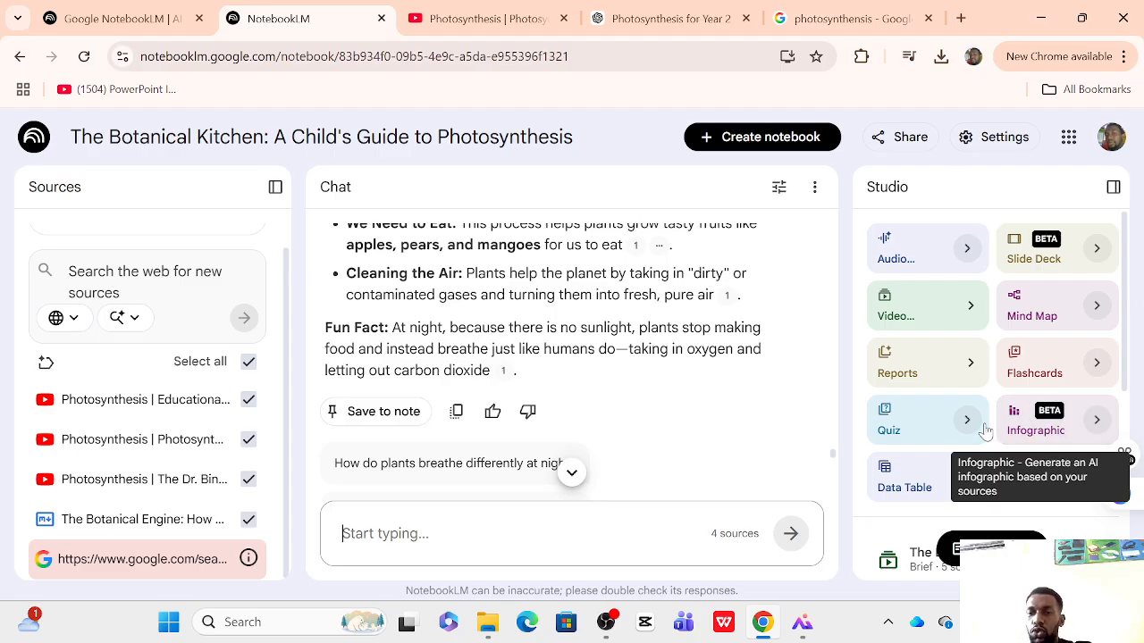
{"action": "left_click", "coordinate": [1055, 431]}
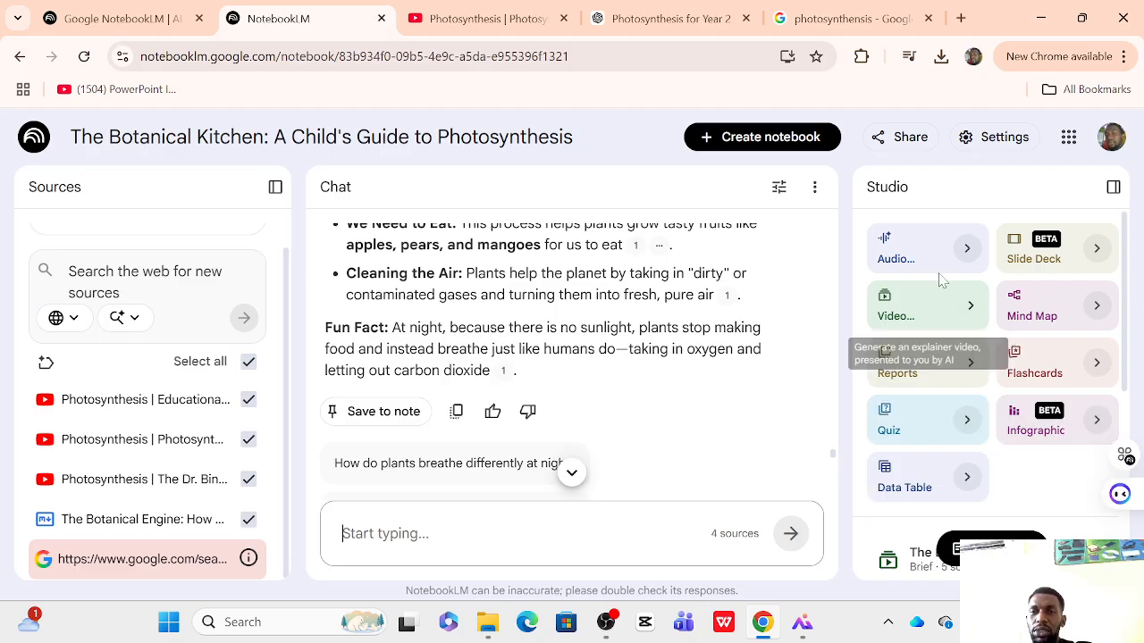
{"action": "scroll", "coordinate": [1010, 295], "scroll_direction": "down", "scroll_amount": 5}
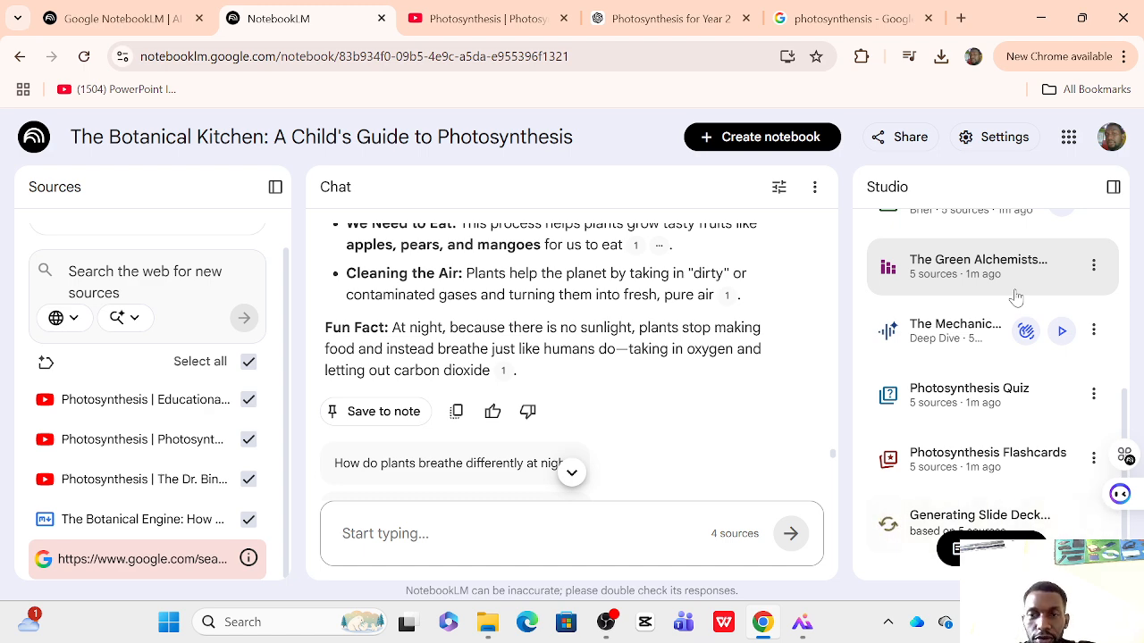
{"action": "scroll", "coordinate": [980, 323], "scroll_direction": "up", "scroll_amount": 4}
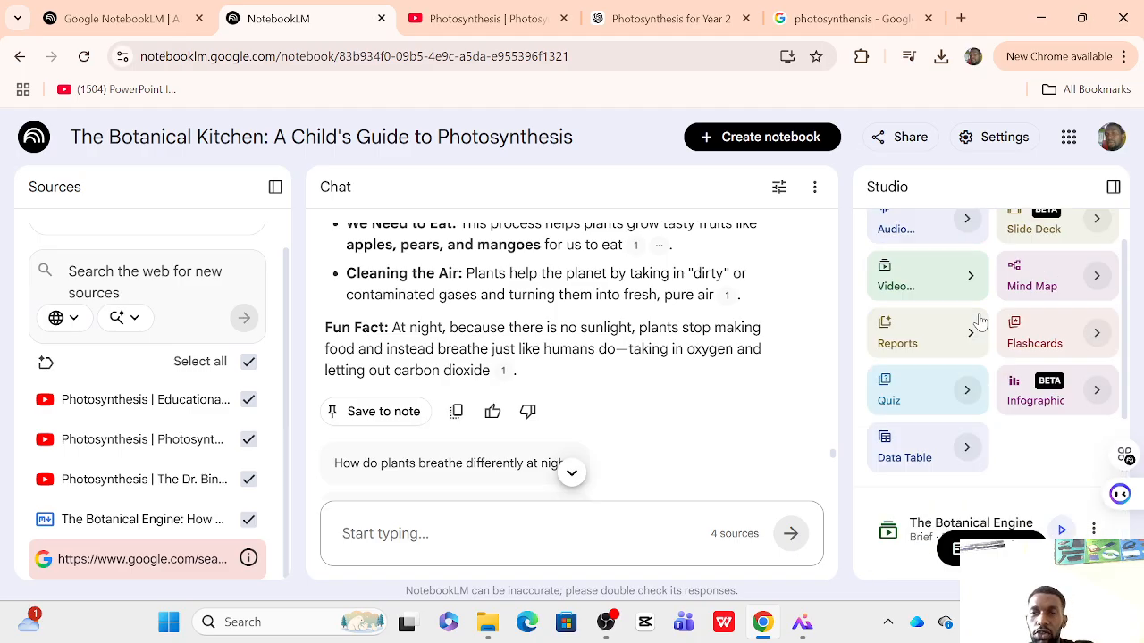
{"action": "scroll", "coordinate": [974, 362], "scroll_direction": "down", "scroll_amount": 5}
{"action": "scroll", "coordinate": [974, 362], "scroll_direction": "up", "scroll_amount": 5}
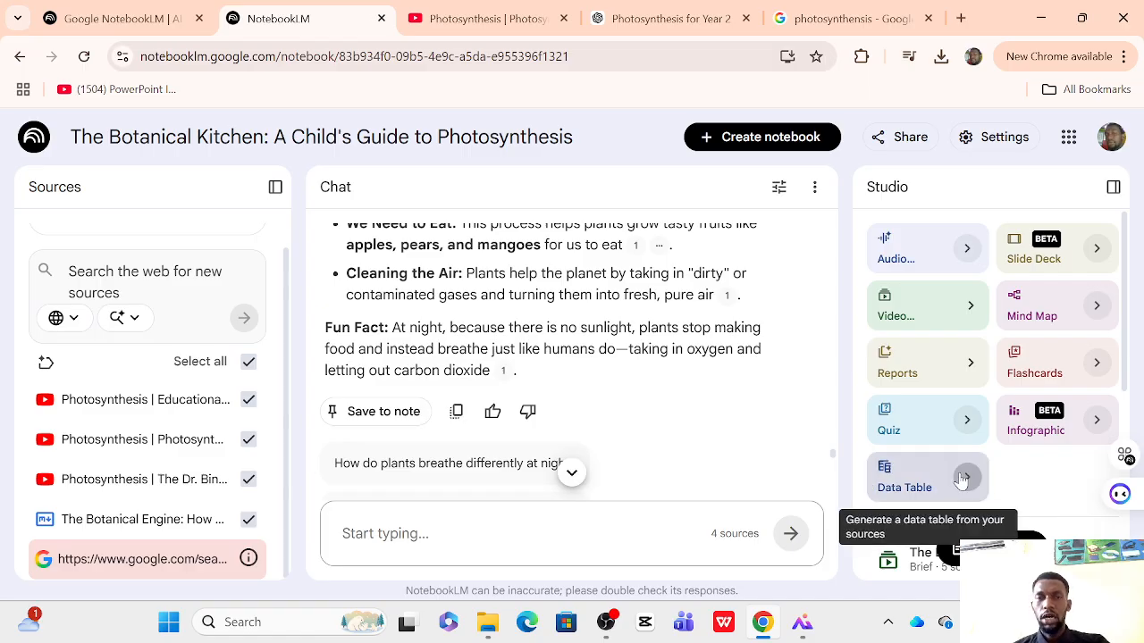
{"action": "scroll", "coordinate": [1006, 464], "scroll_direction": "down", "scroll_amount": 5}
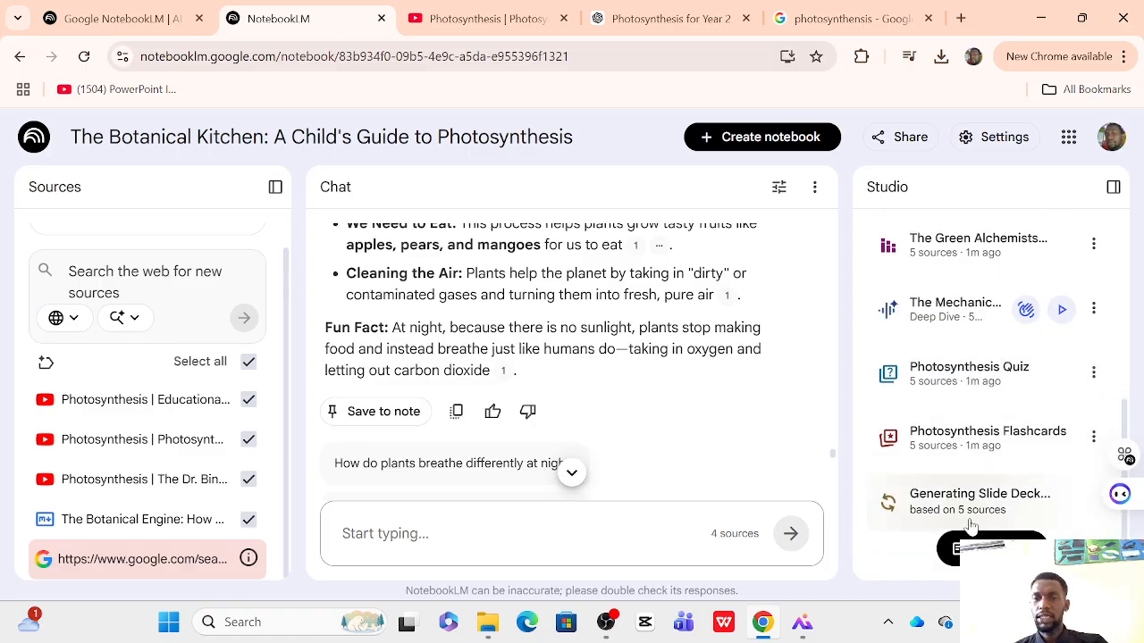